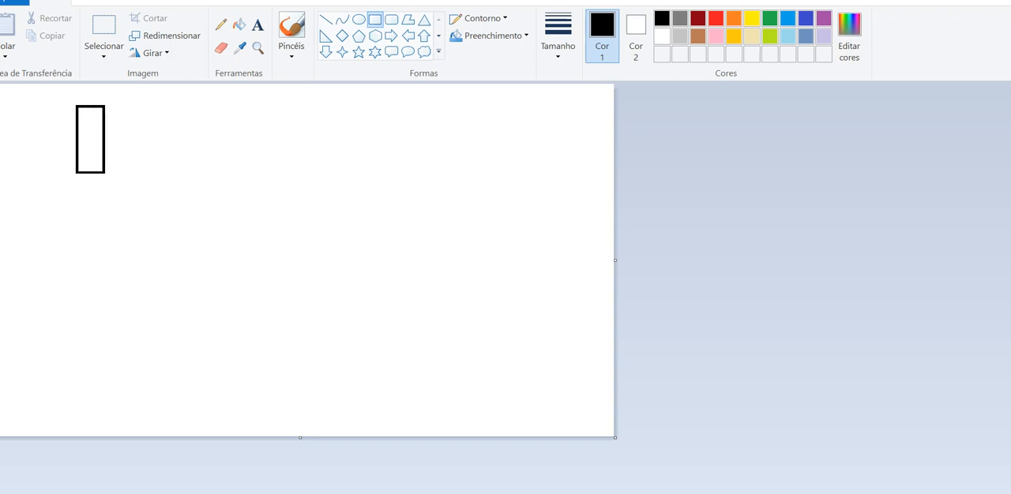
Add the text label "servidor" beside the upper end of the tall rectangle
{"action": "left_click", "coordinate": [257, 25]}
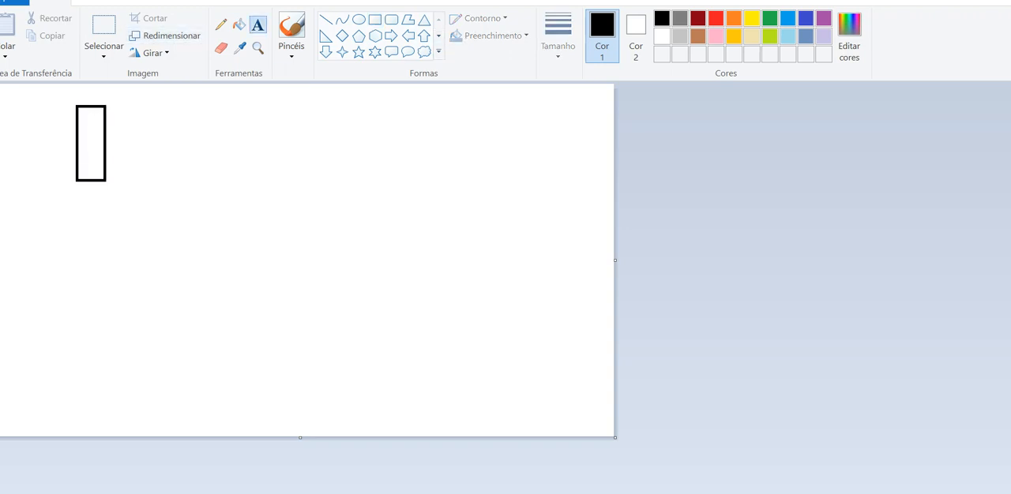
{"action": "left_click", "coordinate": [125, 109]}
{"action": "type", "text": "servidor"}
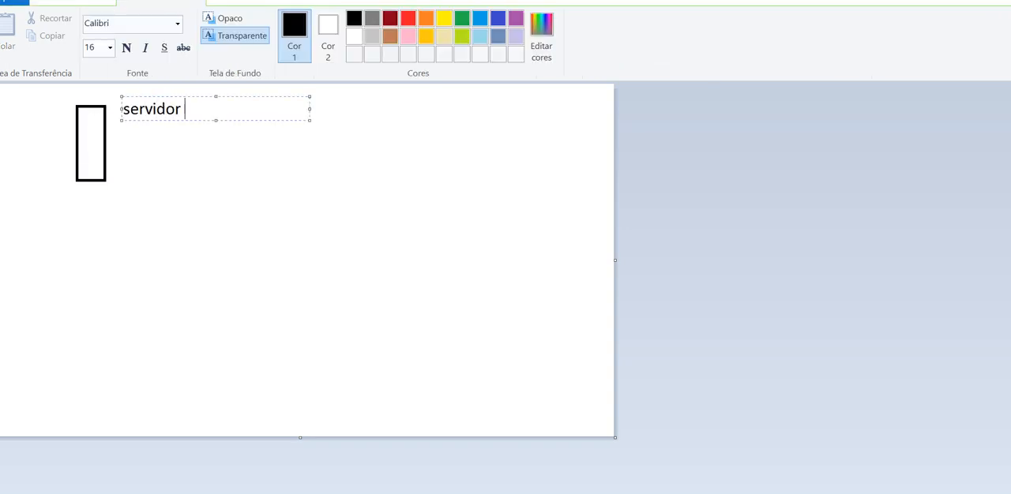
{"action": "left_click", "coordinate": [284, 131]}
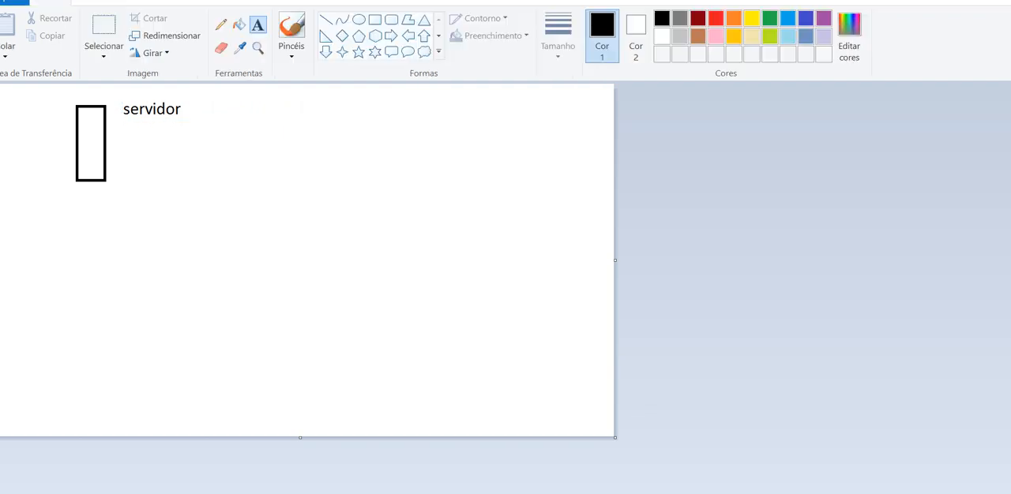
Write "rede 192.168.0.0/24 -> /25" under the "servidor" label, widening the text box so it fits on one line
{"action": "left_click", "coordinate": [126, 132]}
{"action": "type", "text": "re"}
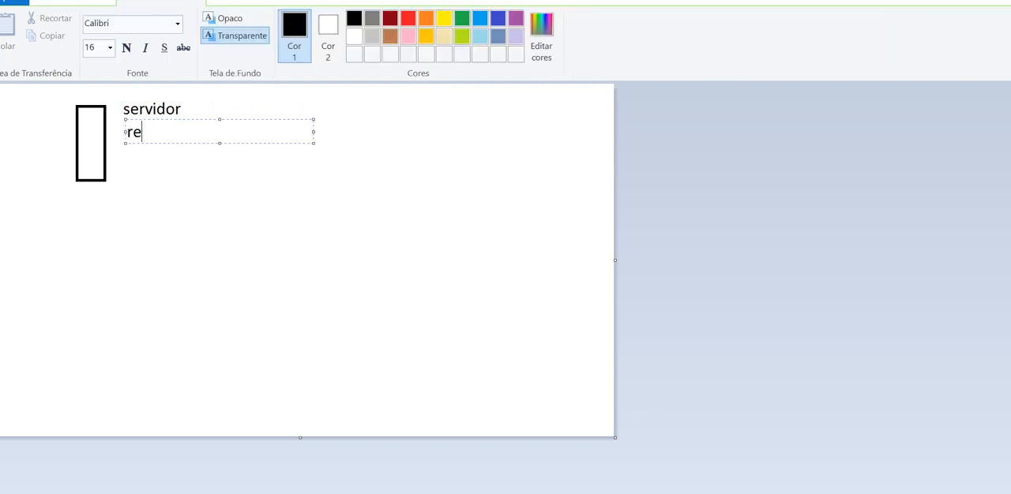
{"action": "type", "text": "de 192.168.0"}
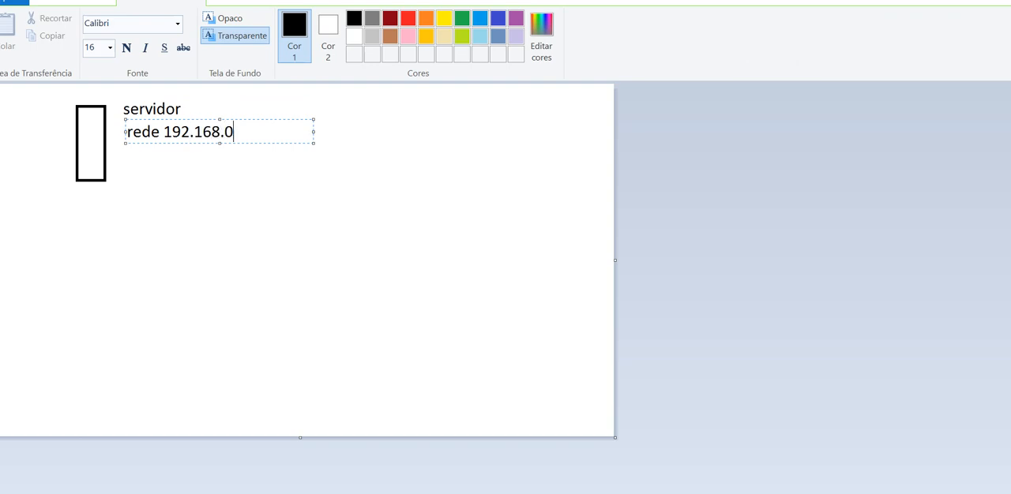
{"action": "type", "text": ".0/24 -> /25"}
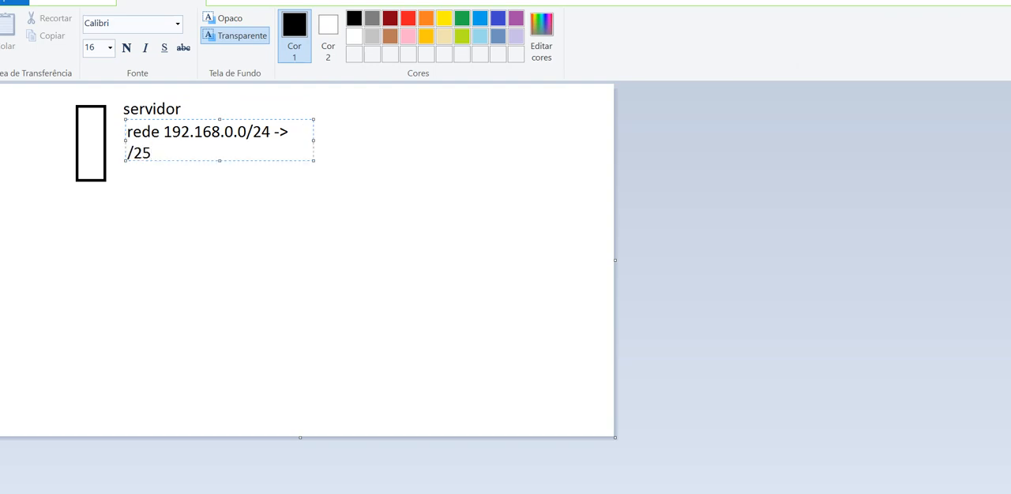
{"action": "left_click_drag", "start_coordinate": [314, 141], "coordinate": [354, 140]}
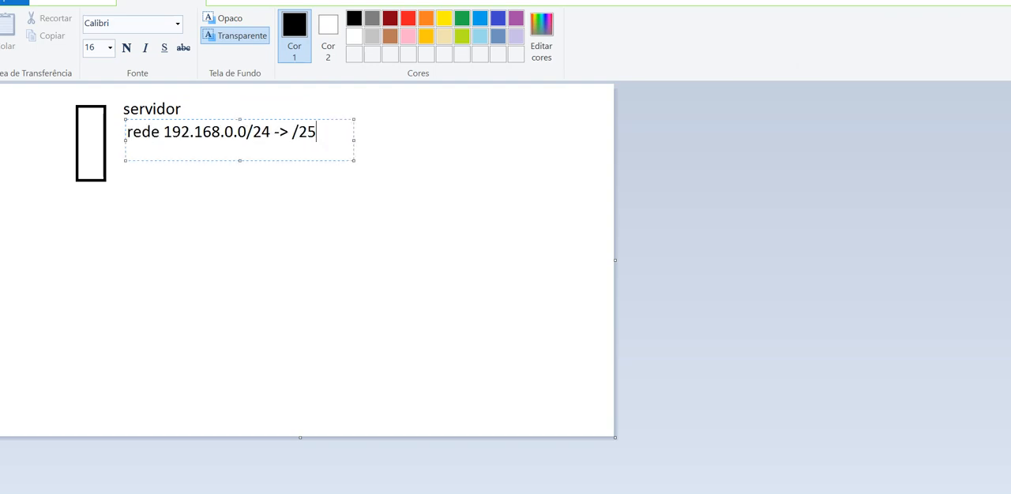
{"action": "left_click", "coordinate": [371, 213]}
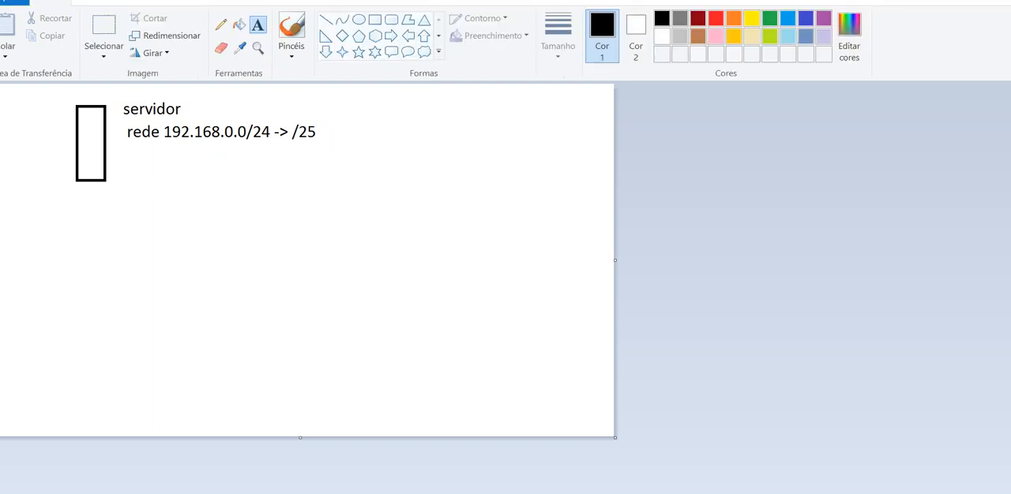
Start a subnet list in the upper-right area of the canvas with "192.168.0.0/25" as its first line
{"action": "left_click", "coordinate": [326, 20]}
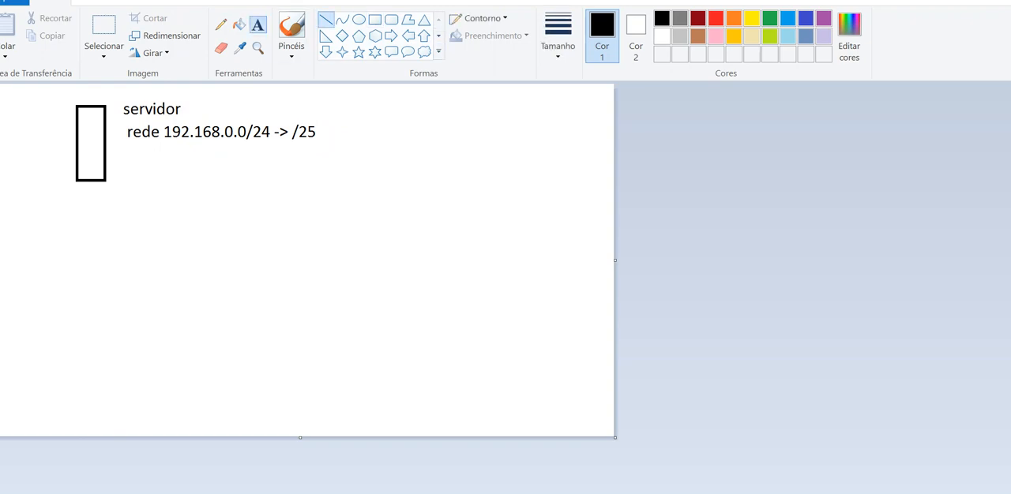
{"action": "left_click", "coordinate": [258, 25]}
{"action": "left_click", "coordinate": [393, 105]}
{"action": "type", "text": "192."}
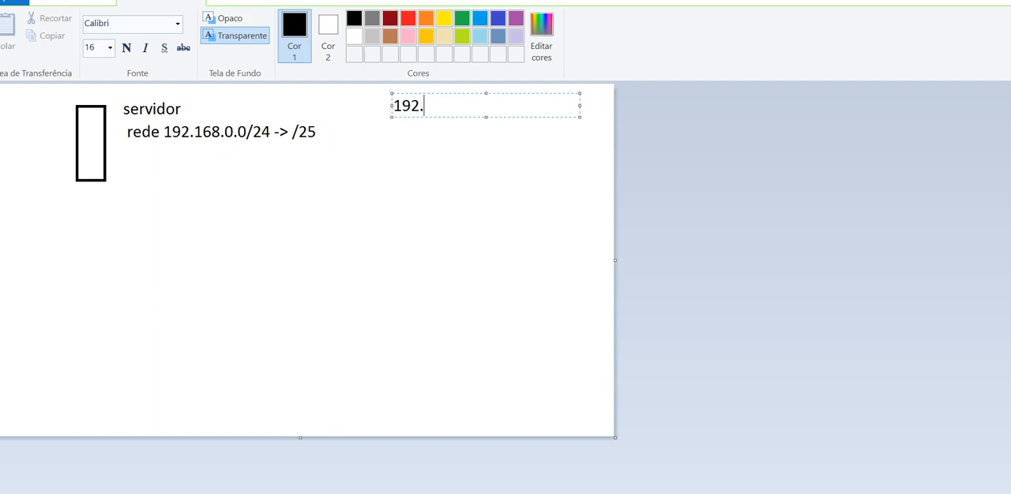
{"action": "type", "text": "168.0.0/25"}
{"action": "key", "text": "Return"}
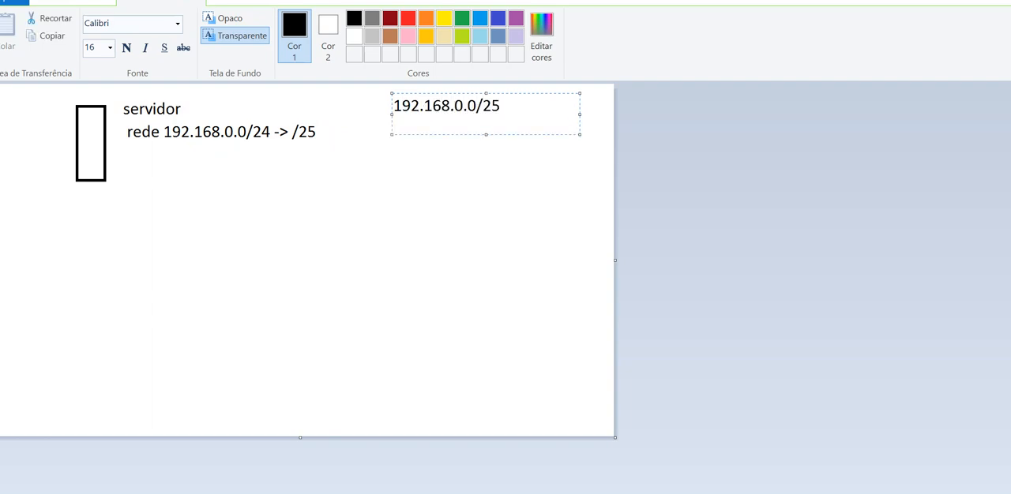
Add "192.16.0.128/25" as the second line of the subnet list and finish the text
{"action": "type", "text": "192.16.8."}
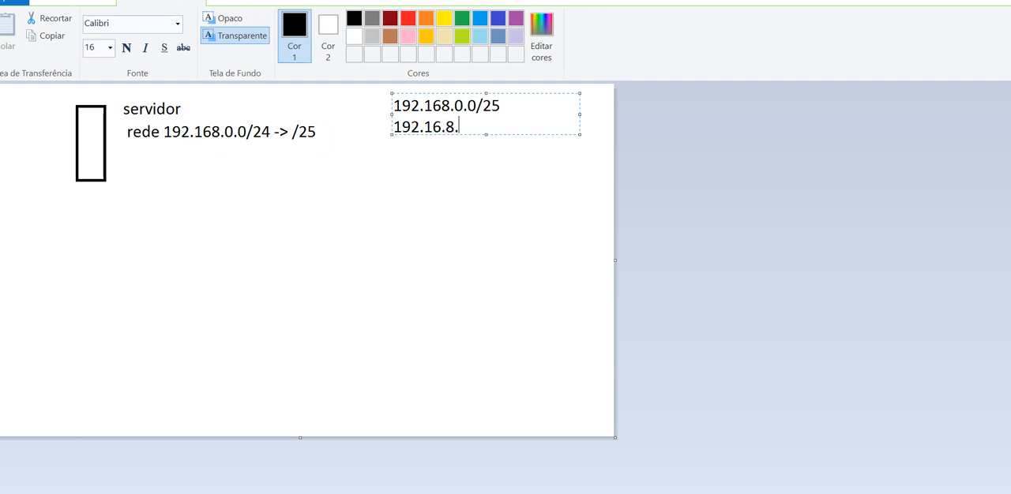
{"action": "key", "text": "BackSpace"}
{"action": "key", "text": "BackSpace"}
{"action": "type", "text": "0.128/25"}
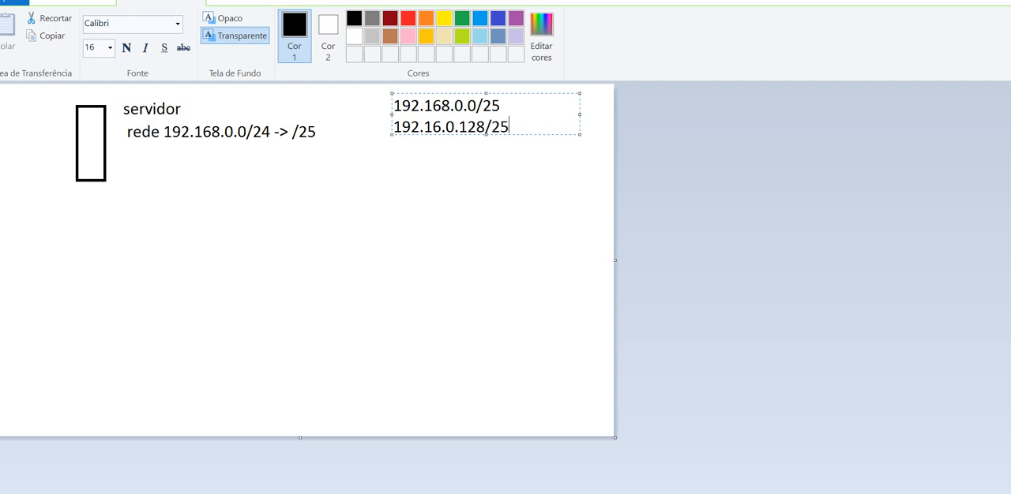
{"action": "key", "text": "Escape"}
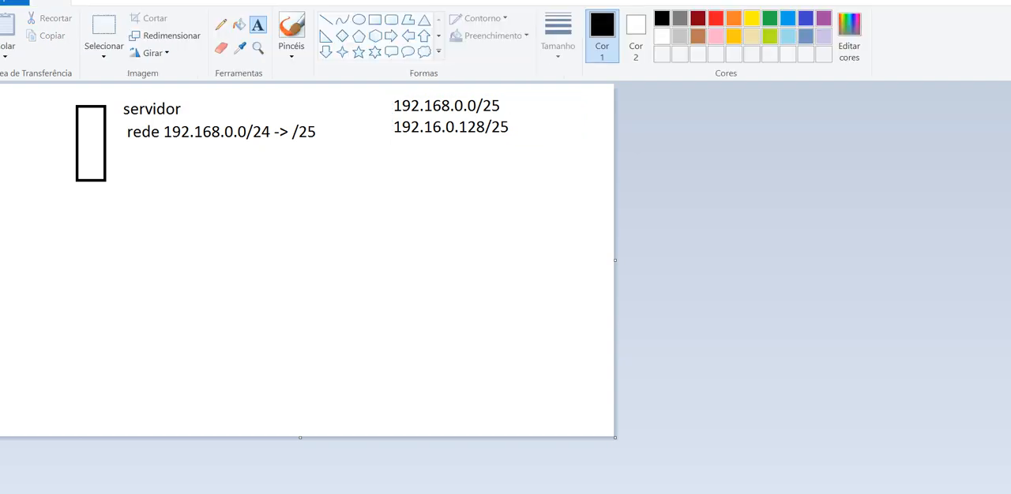
Write the subnet mask "255.255.255.128" just below the second subnet line
{"action": "left_click", "coordinate": [449, 133]}
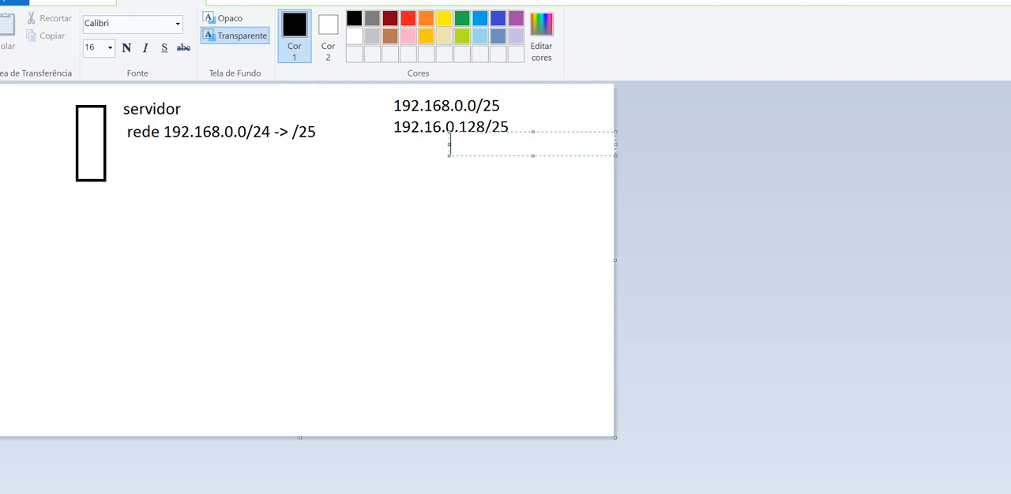
{"action": "type", "text": "255.255.255.128"}
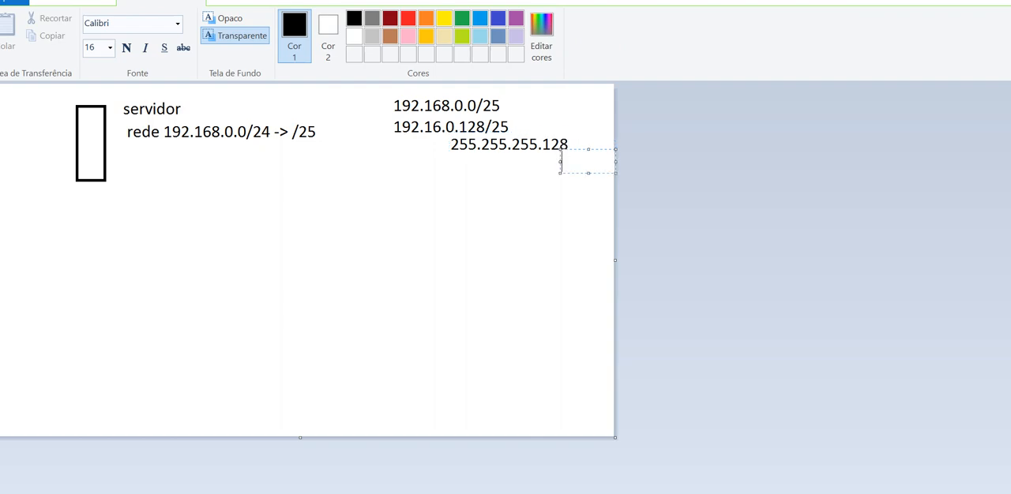
{"action": "left_click", "coordinate": [562, 161]}
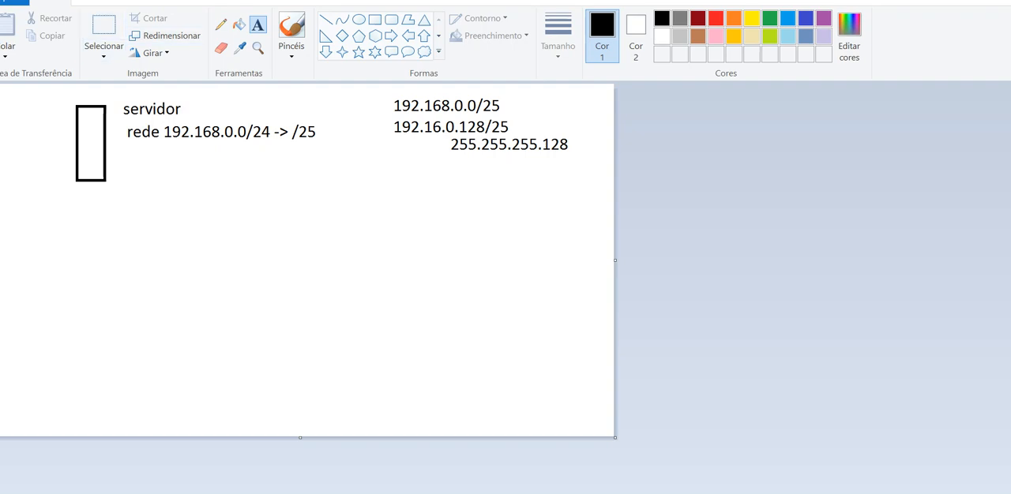
Erase the network address and prefixes following the word "rede" beside the server rectangle
{"action": "left_click", "coordinate": [105, 26]}
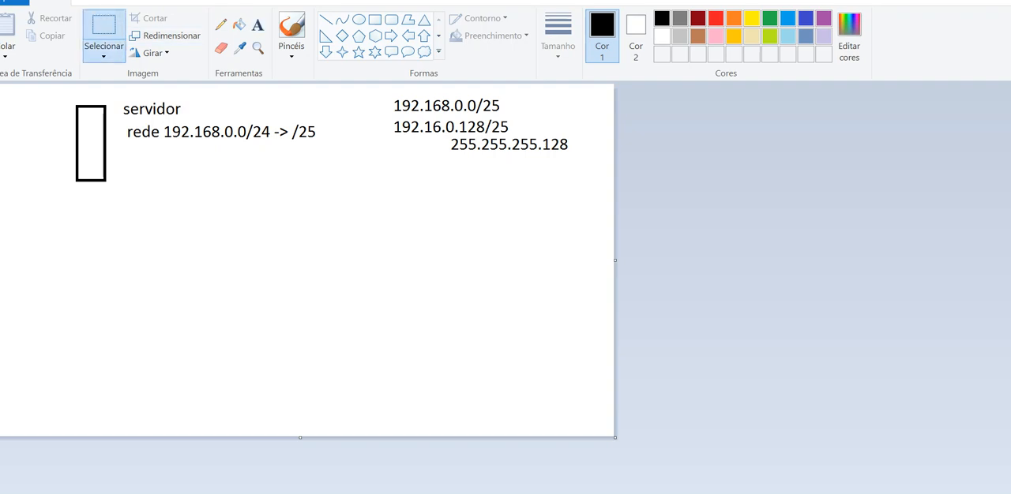
{"action": "left_click_drag", "start_coordinate": [158, 126], "coordinate": [338, 149]}
{"action": "key", "text": "Delete"}
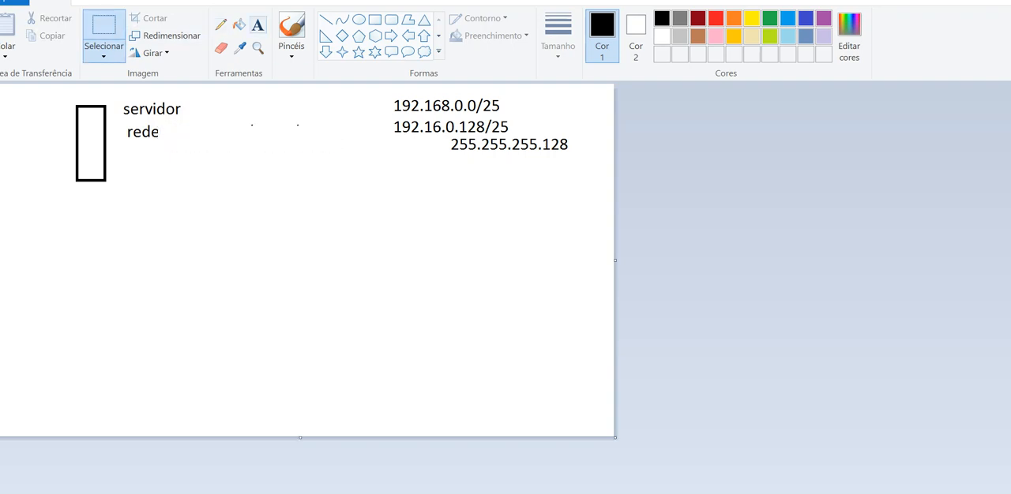
Write "192.168.0.128/25" in the cleared space after the word "rede"
{"action": "left_click", "coordinate": [258, 25]}
{"action": "left_click_drag", "start_coordinate": [166, 122], "coordinate": [355, 145]}
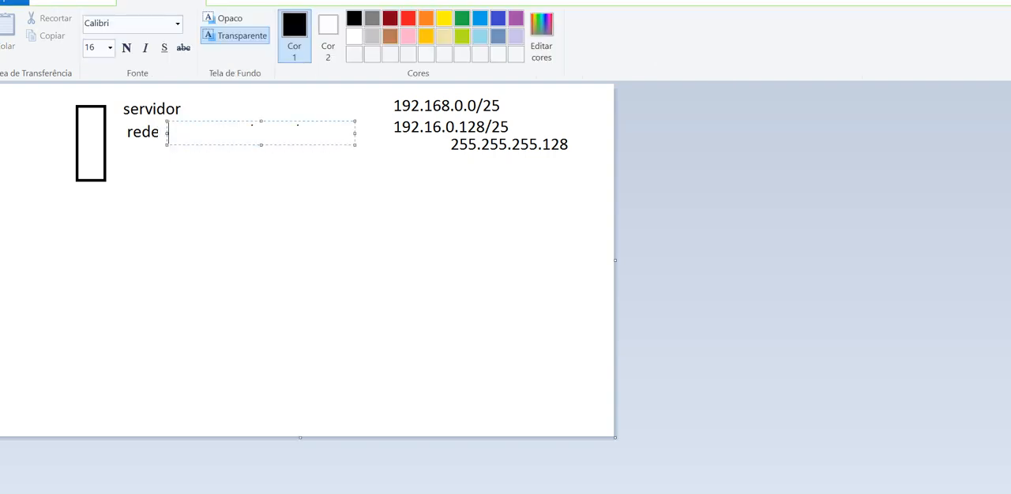
{"action": "type", "text": "192.168.0.25"}
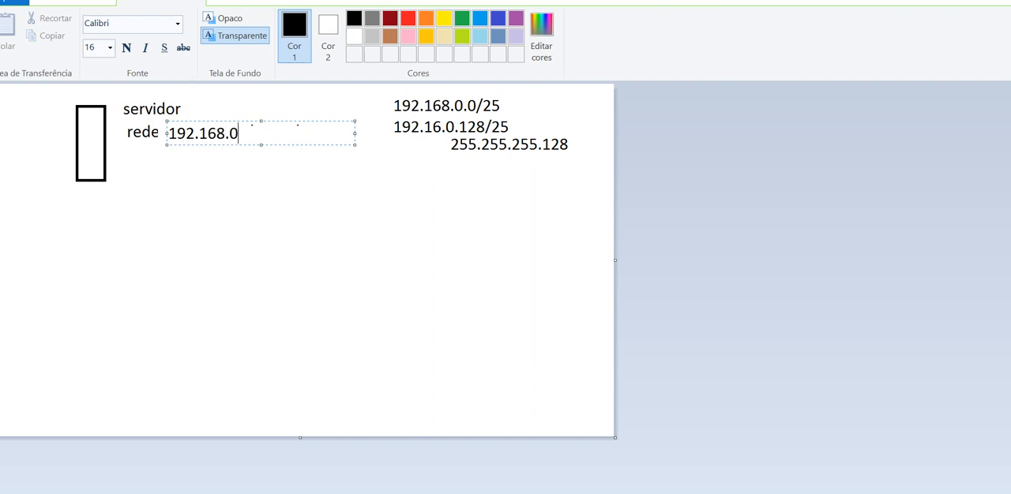
{"action": "key", "text": "BackSpace"}
{"action": "key", "text": "BackSpace"}
{"action": "type", "text": "128/25"}
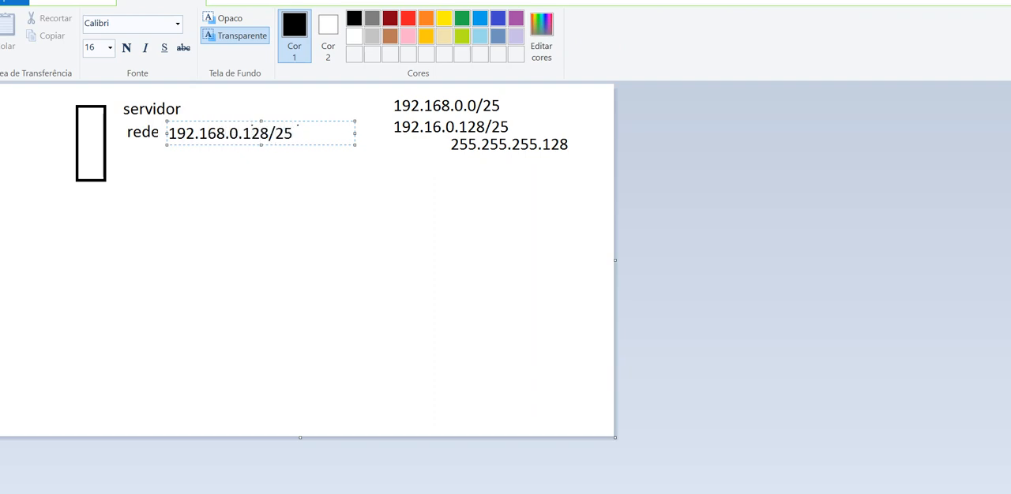
Add "IP: 192.168.0.129" with "255.255.255.128" on a second line below the server's network text, moved up closer to it
{"action": "left_click", "coordinate": [113, 168]}
{"action": "left_click_drag", "start_coordinate": [113, 167], "coordinate": [302, 192]}
{"action": "type", "text": "IP:"}
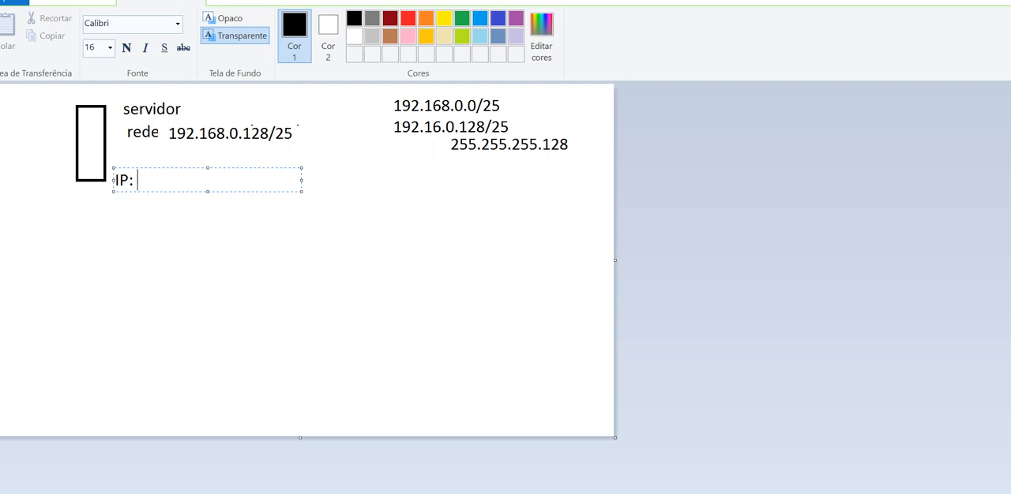
{"action": "type", "text": "192.168"}
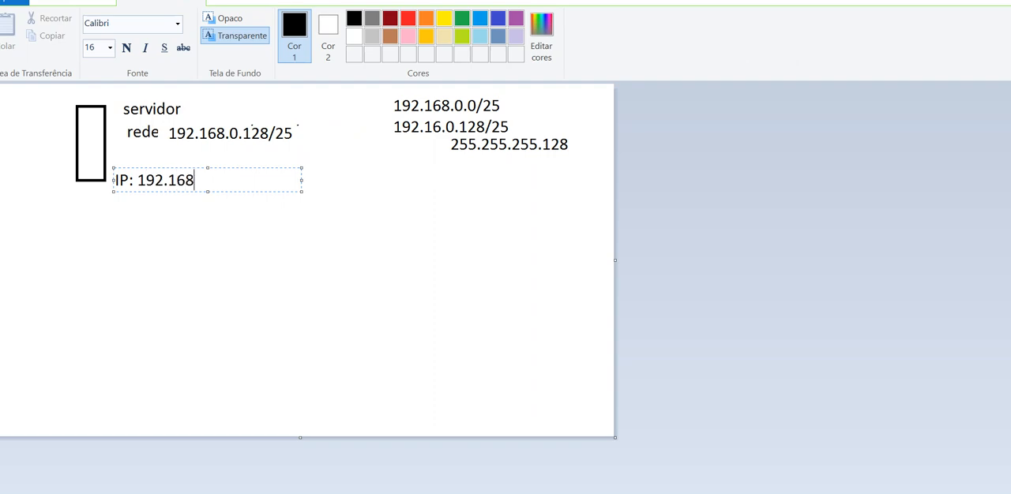
{"action": "type", "text": ".0.129"}
{"action": "key", "text": "Return"}
{"action": "type", "text": "2"}
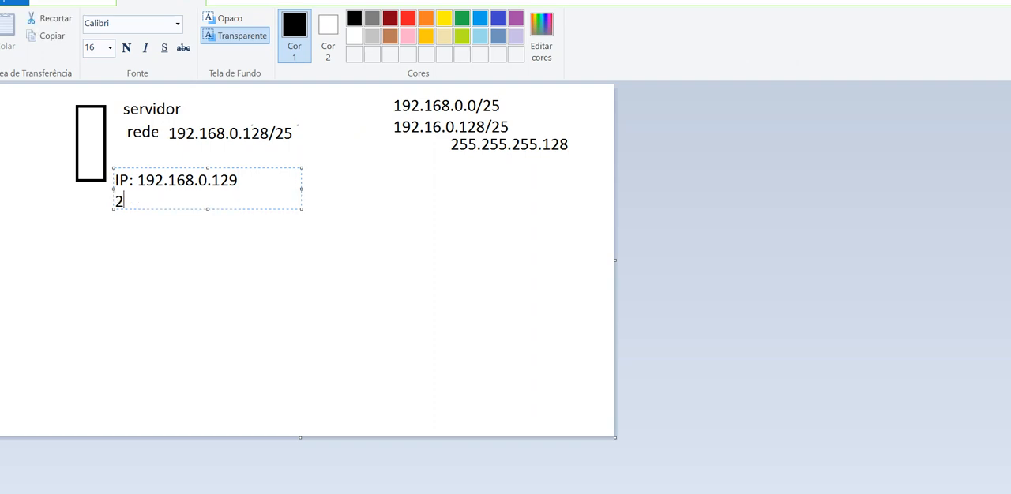
{"action": "type", "text": "55.255.255.128"}
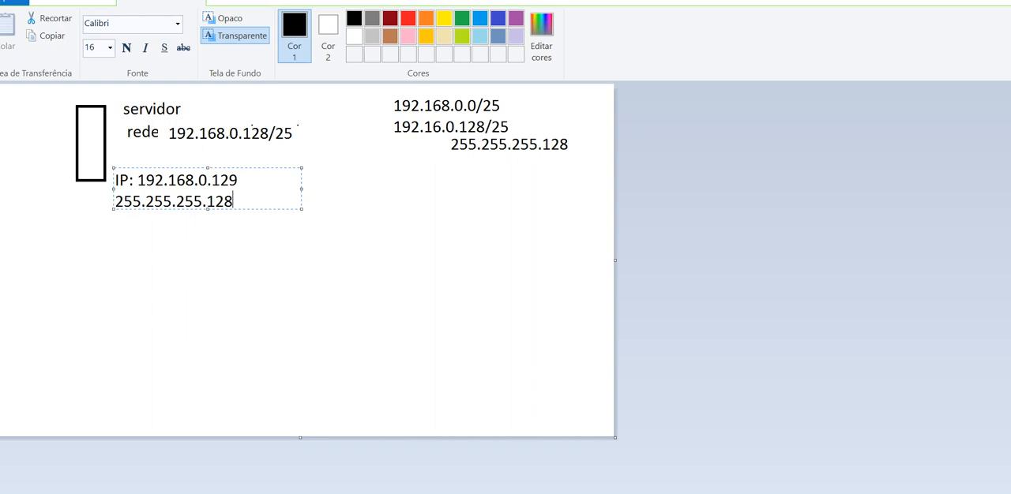
{"action": "left_click_drag", "start_coordinate": [150, 167], "coordinate": [149, 155]}
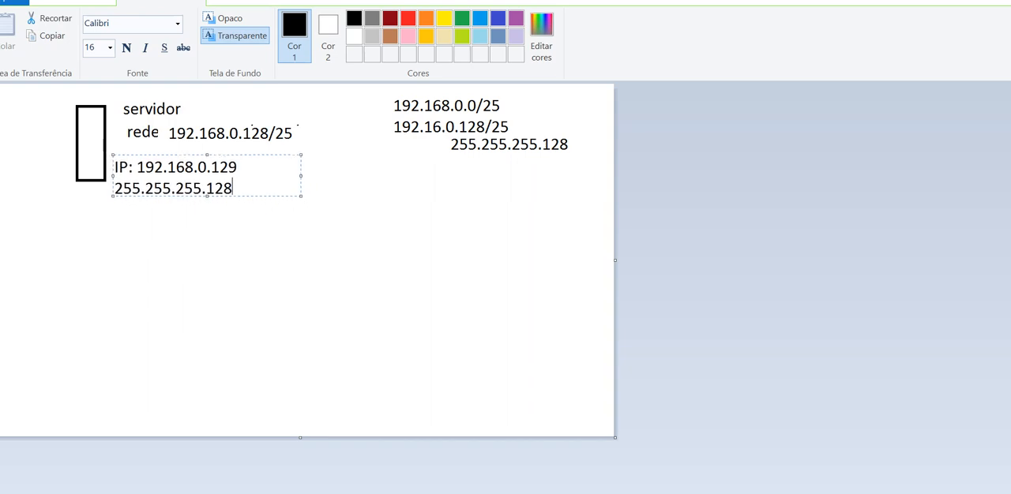
{"action": "left_click", "coordinate": [268, 253]}
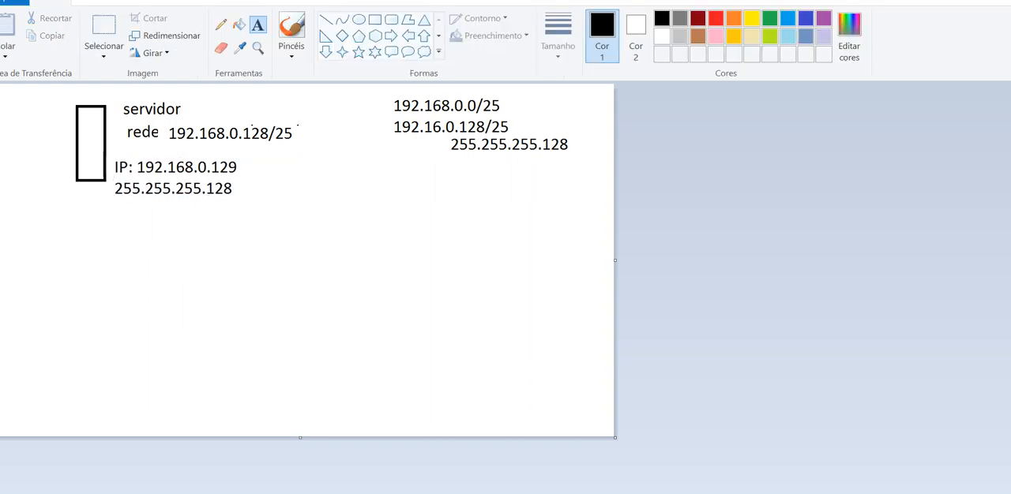
Draw a small, wide, flat rectangle below the server's IP details to represent the switch
{"action": "left_click", "coordinate": [375, 20]}
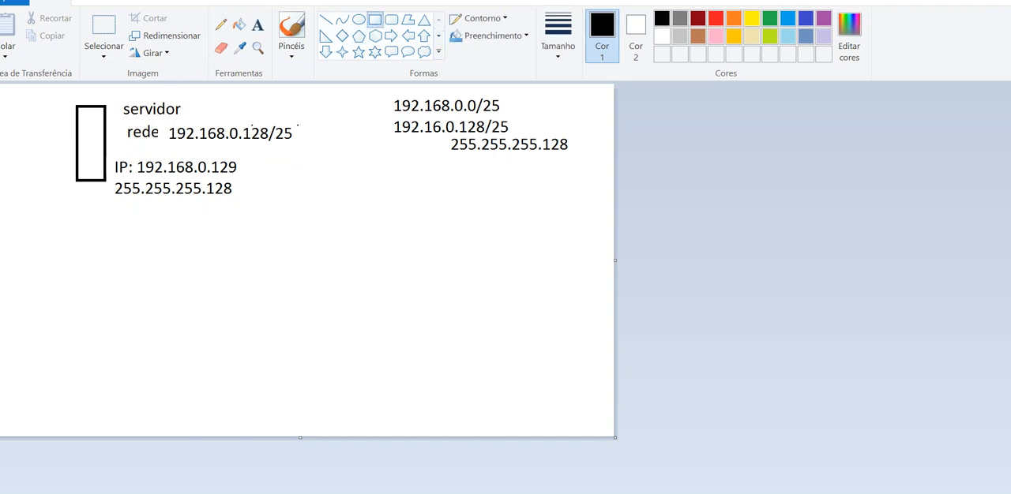
{"action": "left_click_drag", "start_coordinate": [201, 235], "coordinate": [259, 253]}
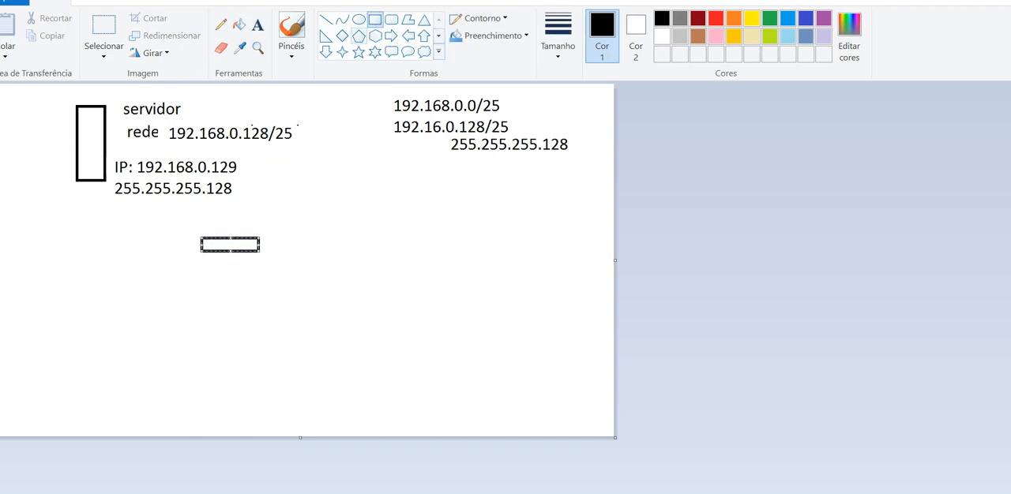
{"action": "left_click", "coordinate": [325, 20]}
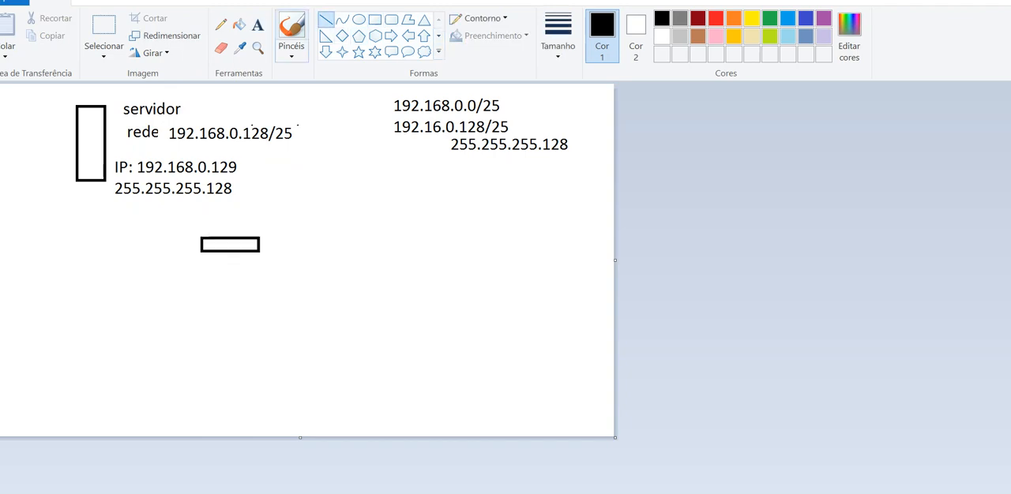
Label the small flat rectangle "switch virtualbox" and center the text beneath it
{"action": "left_click", "coordinate": [258, 24]}
{"action": "left_click", "coordinate": [214, 250]}
{"action": "type", "text": "s"}
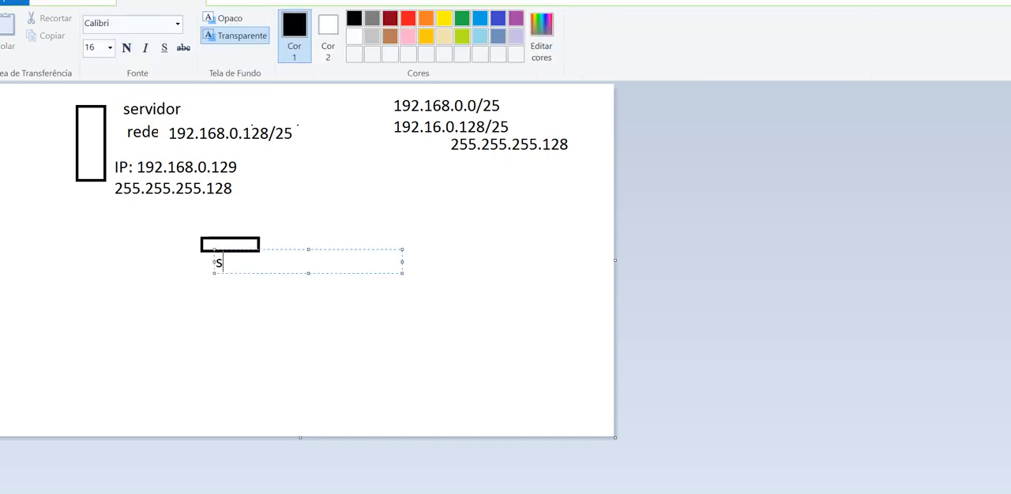
{"action": "type", "text": "witch virutal"}
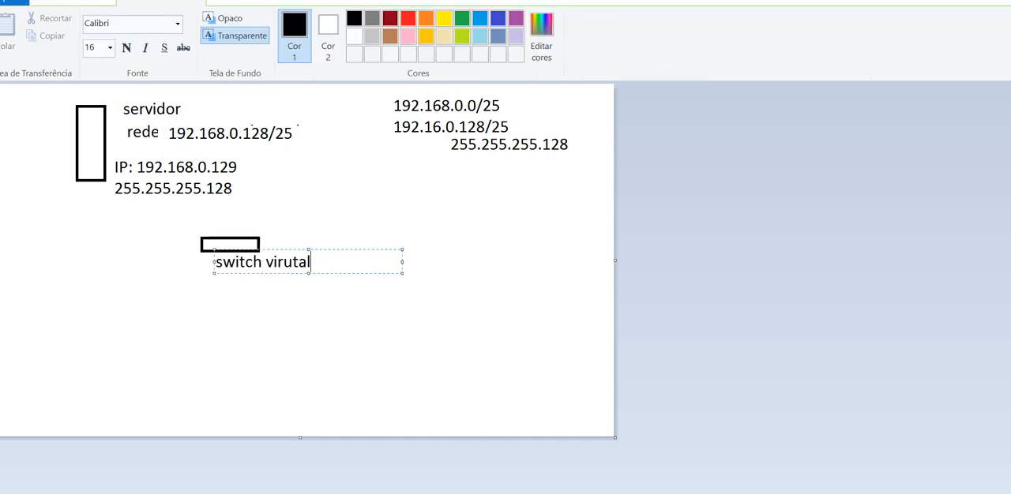
{"action": "key", "text": "BackSpace"}
{"action": "key", "text": "BackSpace"}
{"action": "key", "text": "BackSpace"}
{"action": "key", "text": "BackSpace"}
{"action": "type", "text": "tualbox"}
{"action": "left_click_drag", "start_coordinate": [277, 250], "coordinate": [235, 250]}
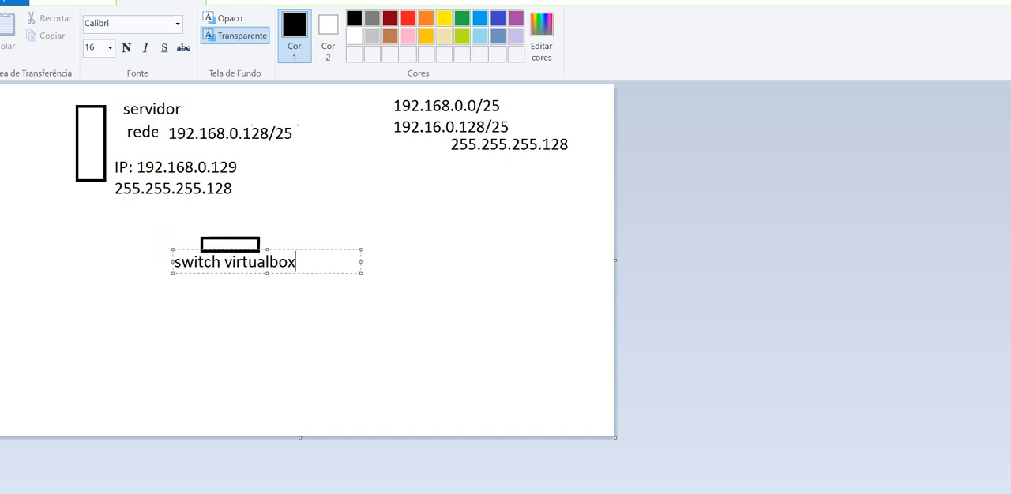
{"action": "left_click", "coordinate": [322, 235]}
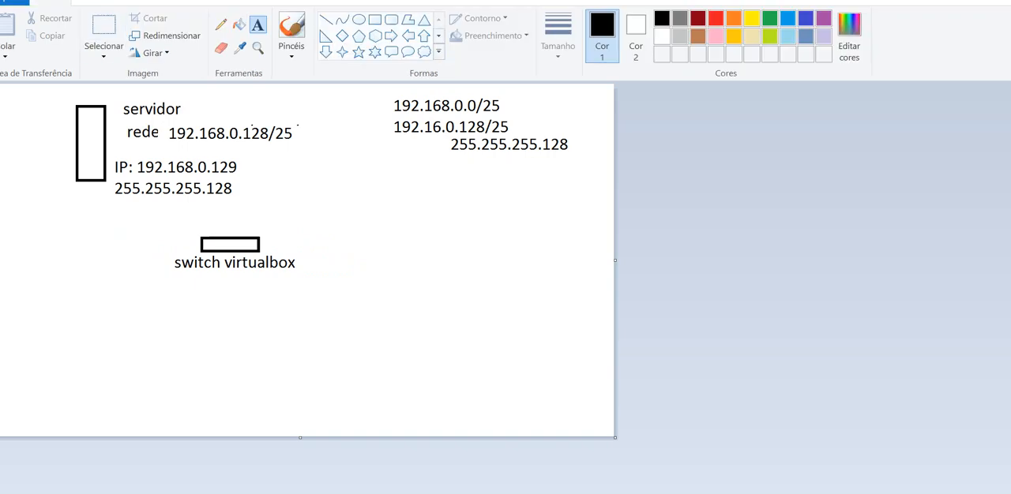
Draw the client computer below the switch as a rectangular monitor with a short horizontal line underneath as its keyboard
{"action": "left_click", "coordinate": [374, 20]}
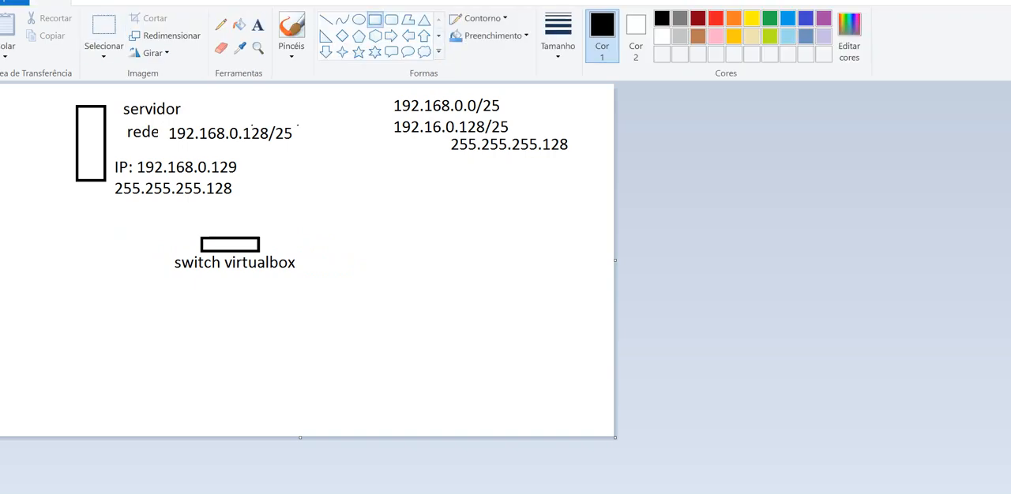
{"action": "left_click_drag", "start_coordinate": [87, 312], "coordinate": [161, 373]}
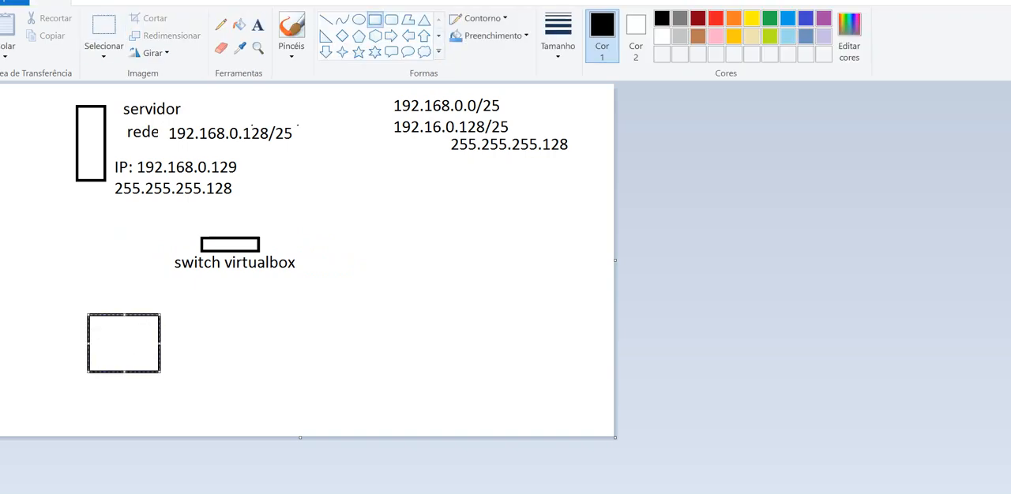
{"action": "left_click", "coordinate": [326, 20]}
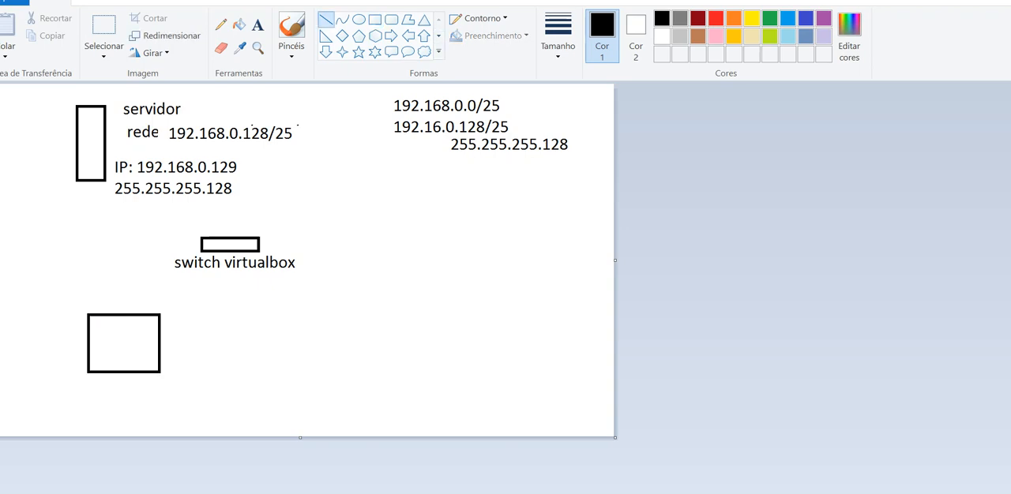
{"action": "mouse_move", "coordinate": [88, 387]}
{"action": "left_mouse_down"}
{"action": "mouse_move", "coordinate": [169, 382]}
{"action": "mouse_move", "coordinate": [159, 385]}
{"action": "left_mouse_up"}
Label the client computer "windows xp - cliente" beside its monitor
{"action": "left_click", "coordinate": [258, 26]}
{"action": "left_click", "coordinate": [179, 344]}
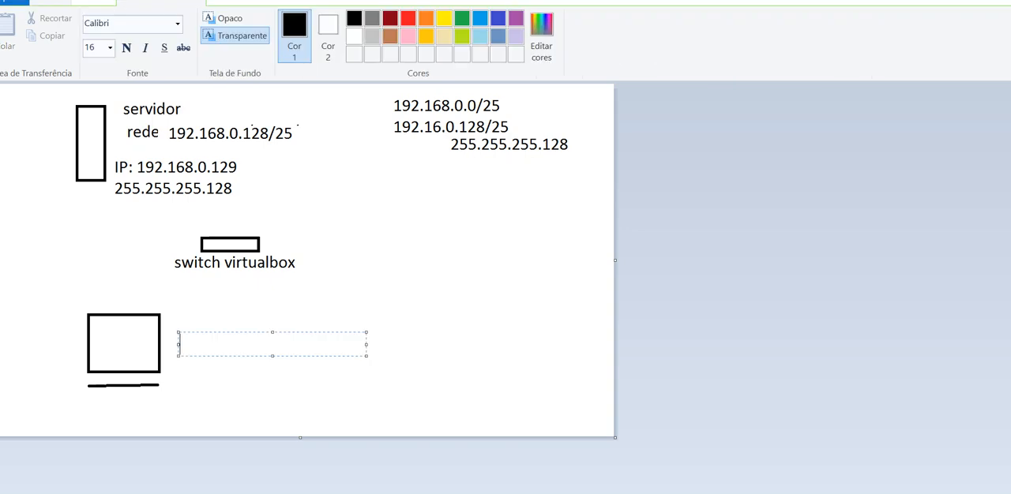
{"action": "type", "text": "windows"}
{"action": "key", "text": "Return"}
{"action": "key", "text": "BackSpace"}
{"action": "type", "text": "xp - client"}
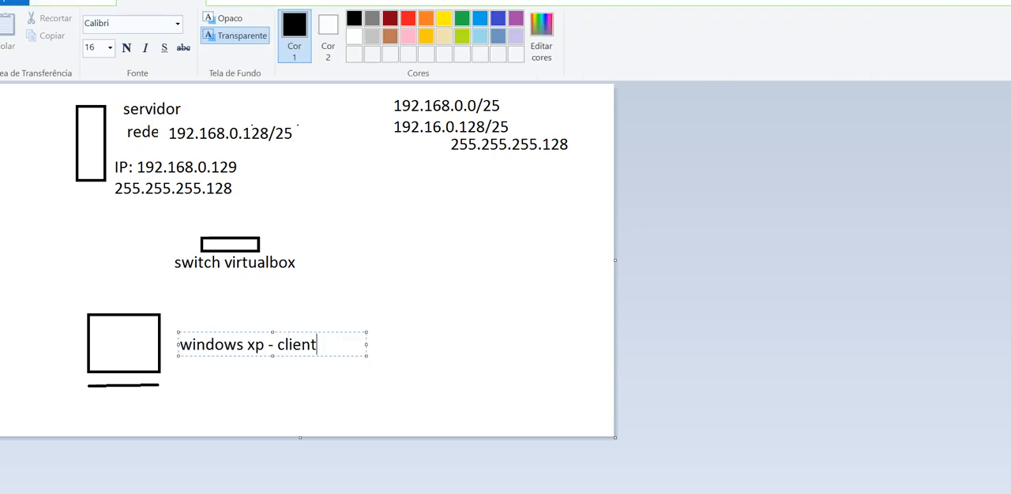
{"action": "type", "text": "e"}
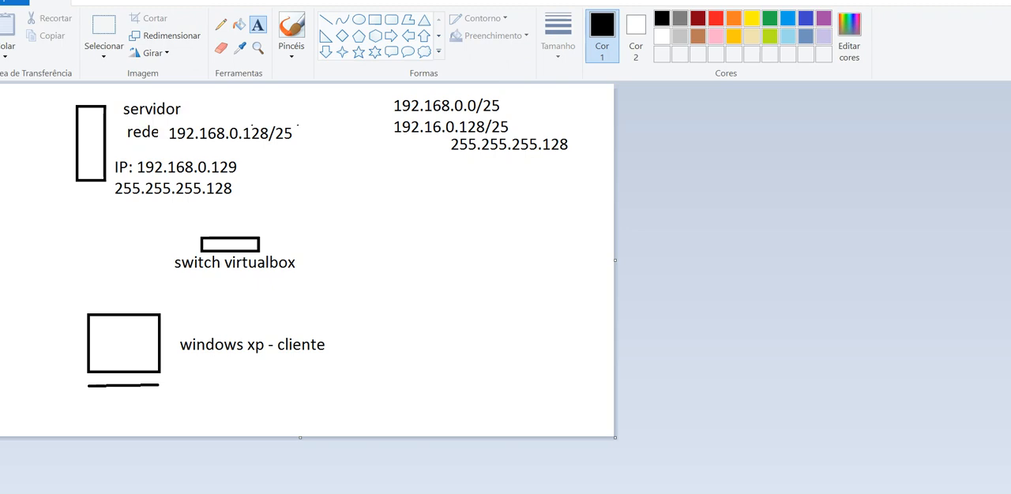
Draw straight lines connecting the server and the client computer to the switch
{"action": "left_click", "coordinate": [325, 35]}
{"action": "left_click", "coordinate": [326, 20]}
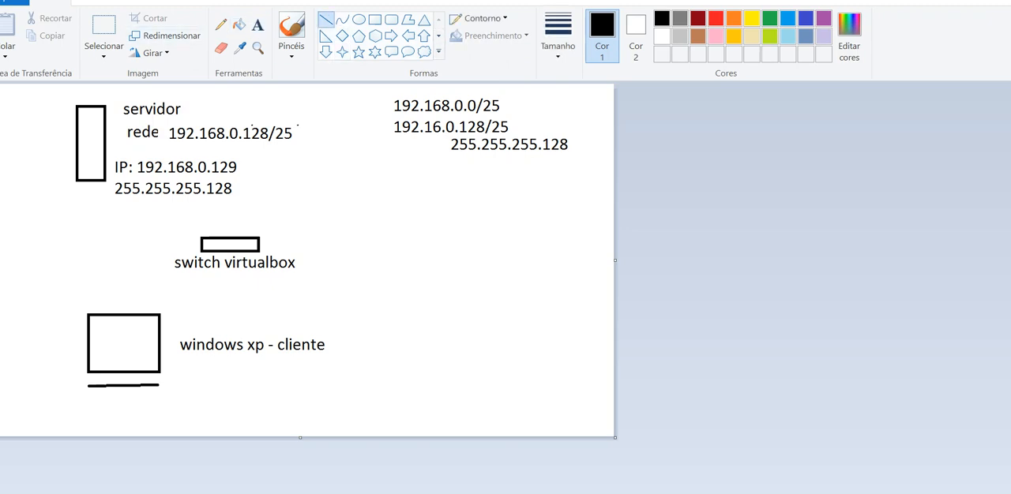
{"action": "left_click_drag", "start_coordinate": [104, 149], "coordinate": [213, 237]}
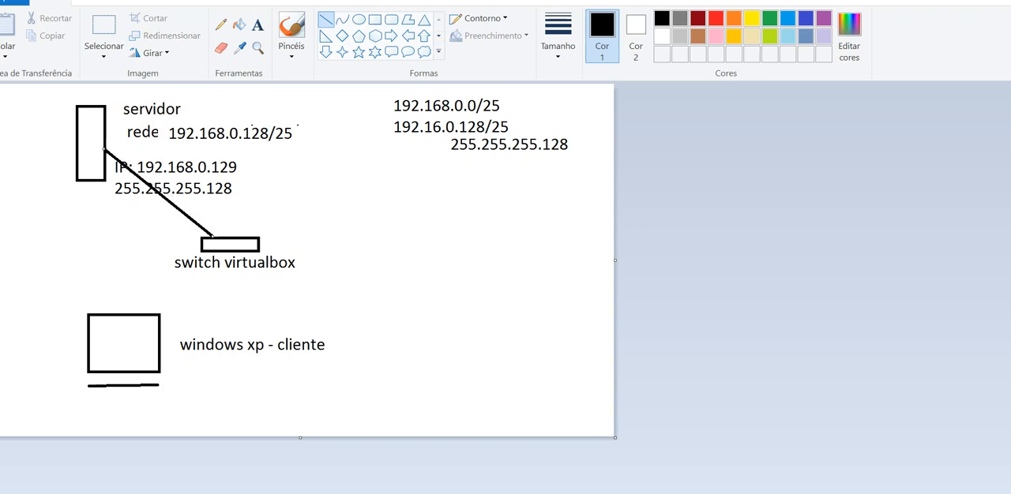
{"action": "left_click_drag", "start_coordinate": [163, 336], "coordinate": [212, 252]}
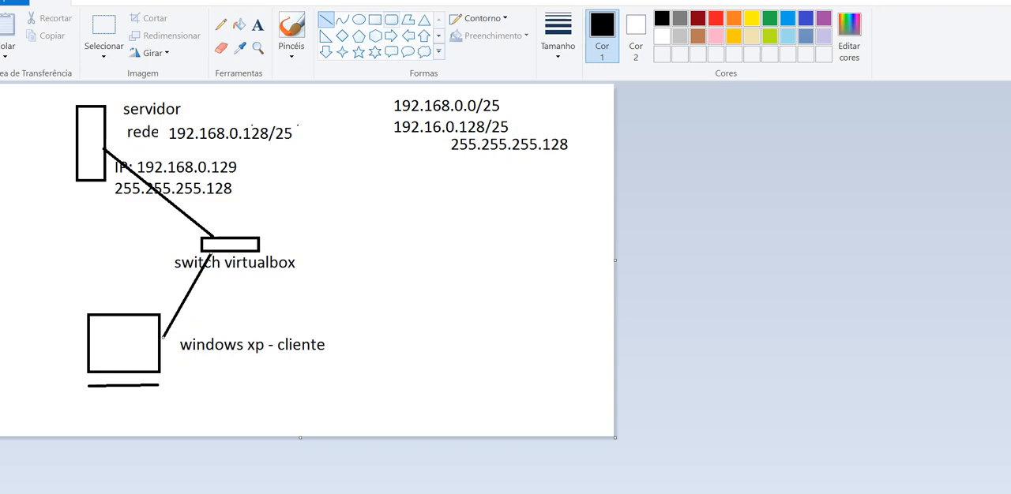
Write "LAN" in the empty space beside the switch, between the server and the client computer
{"action": "left_click", "coordinate": [258, 25]}
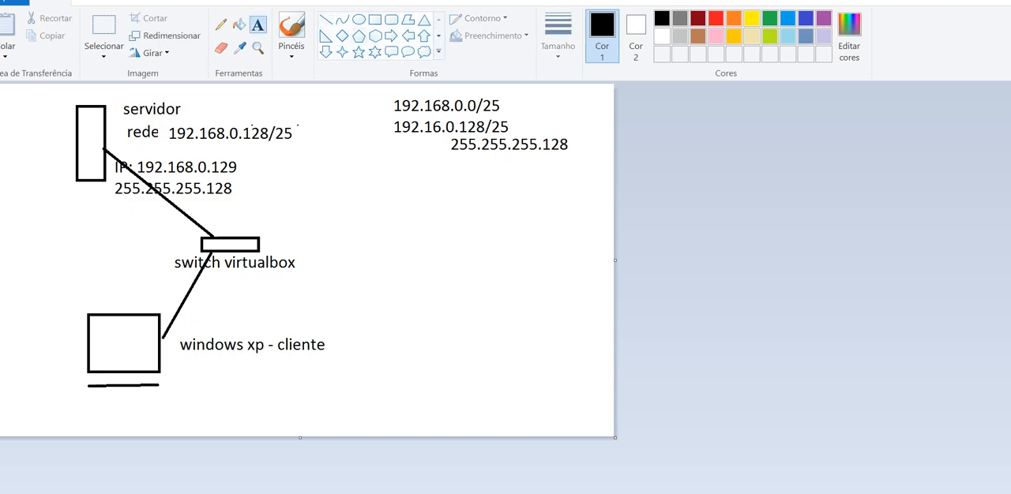
{"action": "left_click", "coordinate": [110, 242]}
{"action": "type", "text": "LAN"}
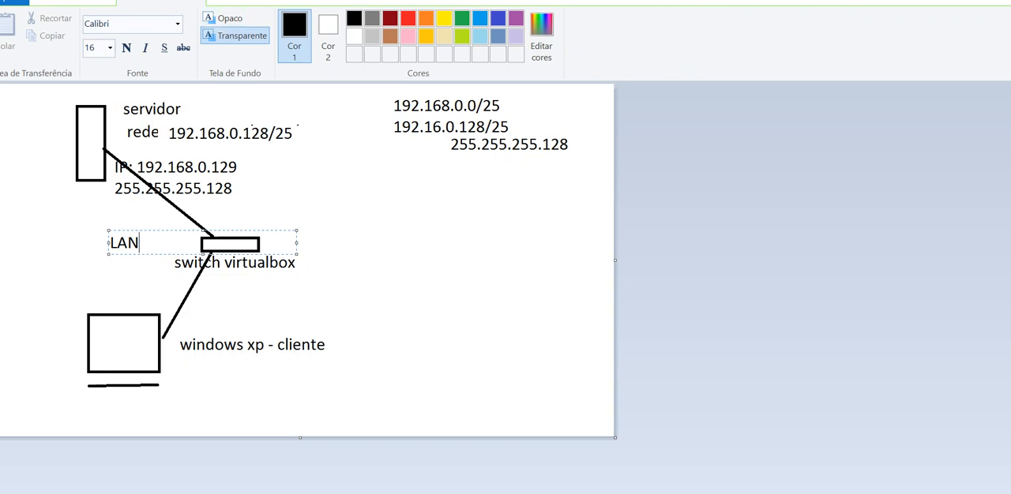
{"action": "key", "text": "Escape"}
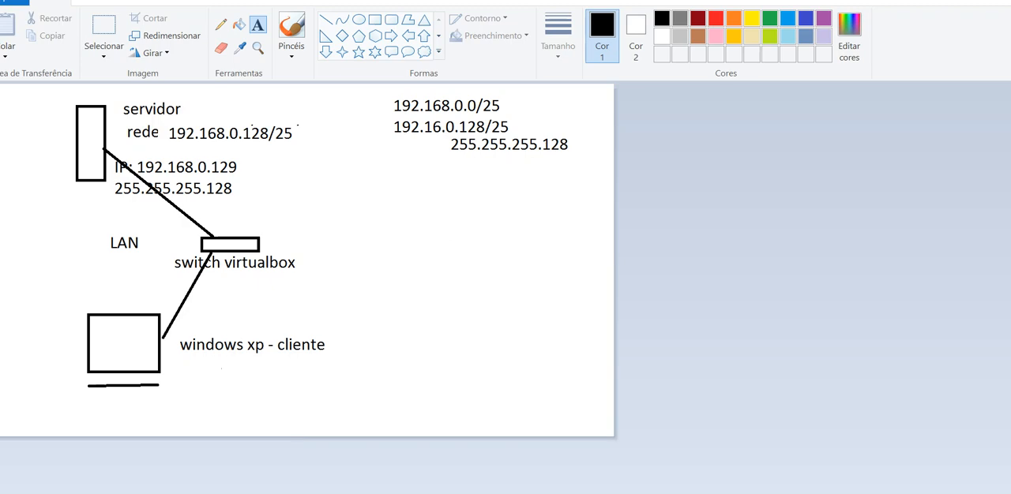
Add "IP: dhcp client" beneath the "windows xp - cliente" label
{"action": "left_click", "coordinate": [220, 357]}
{"action": "type", "text": "IP"}
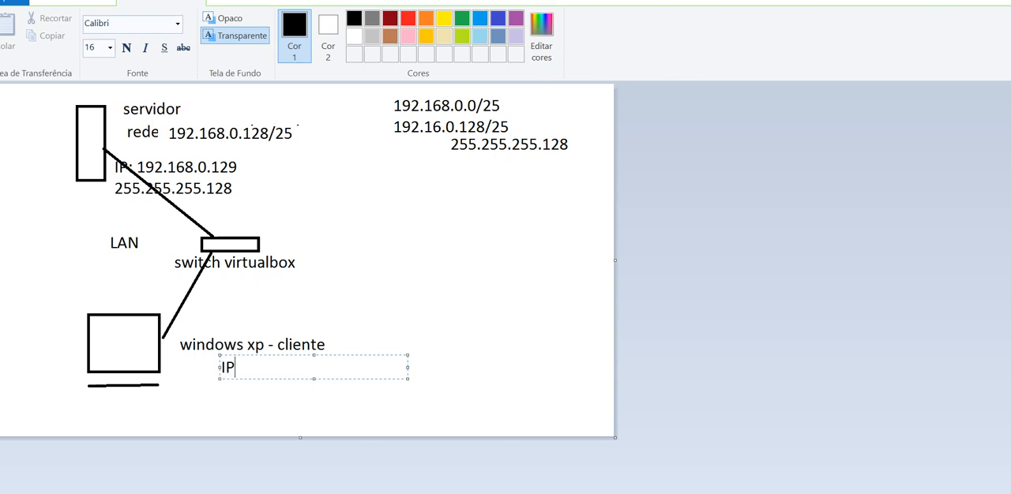
{"action": "type", "text": ": dhcp cl"}
{"action": "type", "text": "ient"}
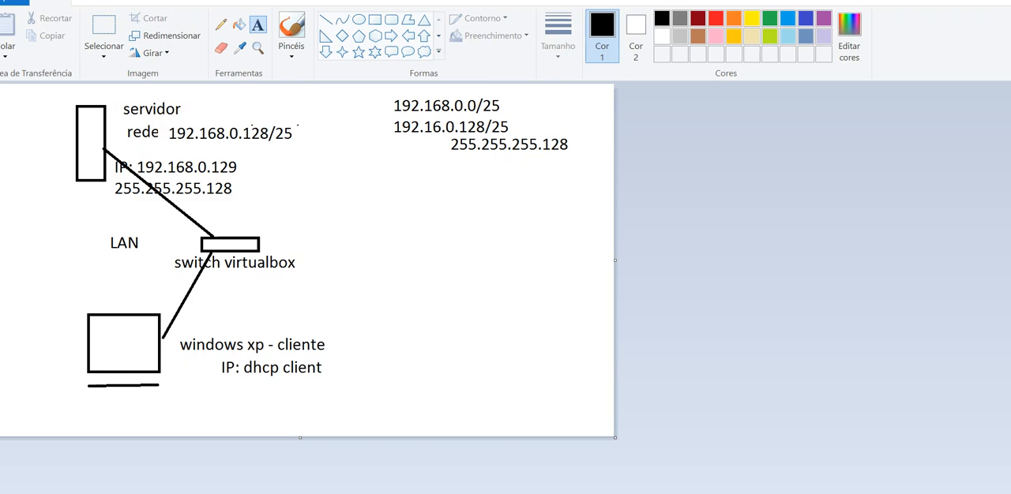
Add "(dhcp server)" beside the "servidor" label
{"action": "left_click_drag", "start_coordinate": [204, 89], "coordinate": [392, 112]}
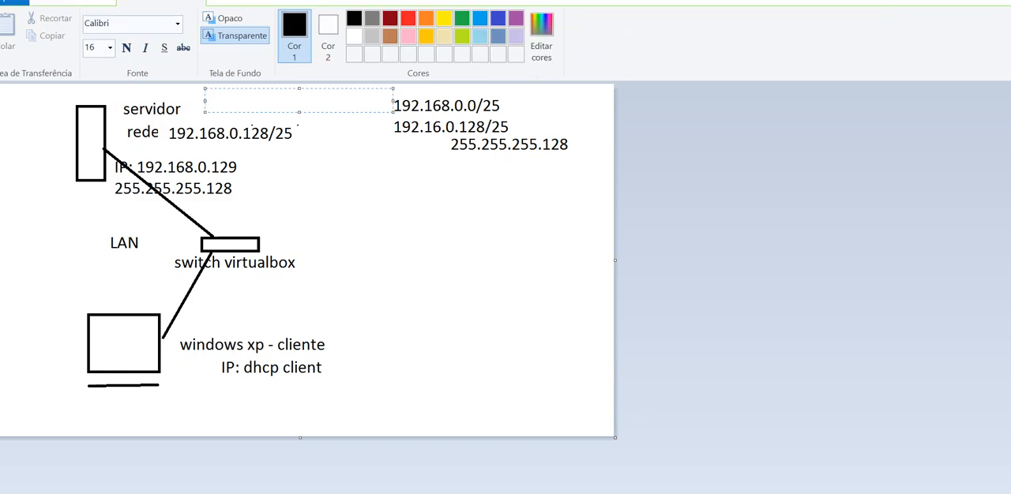
{"action": "type", "text": "(dhcp serv"}
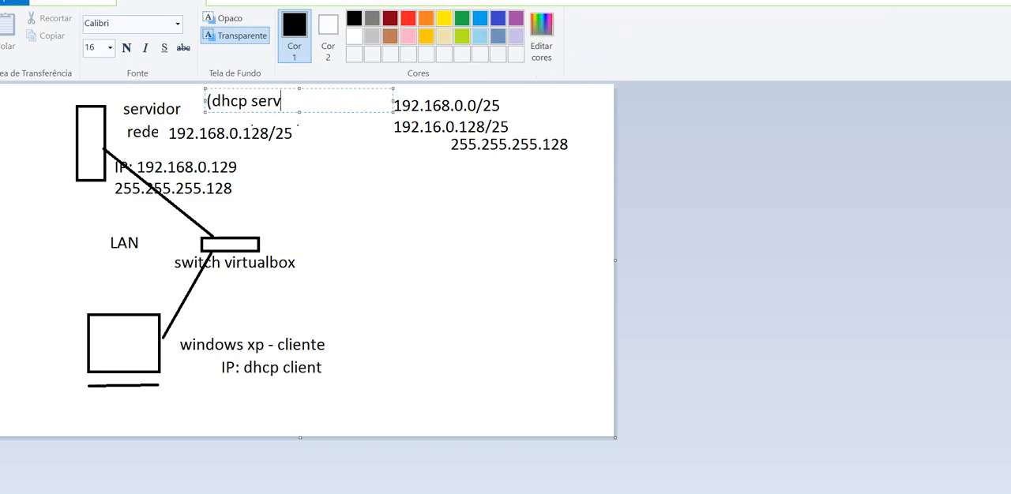
{"action": "type", "text": "er)"}
{"action": "key", "text": "Escape"}
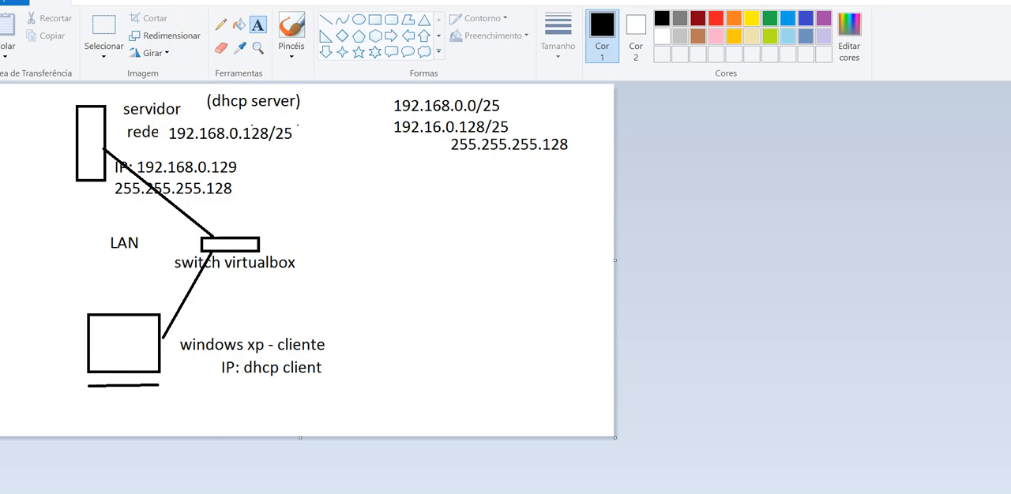
Switch to VirtualBox and bring up the windows server ifba and xp cliente ifba virtual machines side by side
{"action": "mouse_move", "coordinate": [410, 493]}
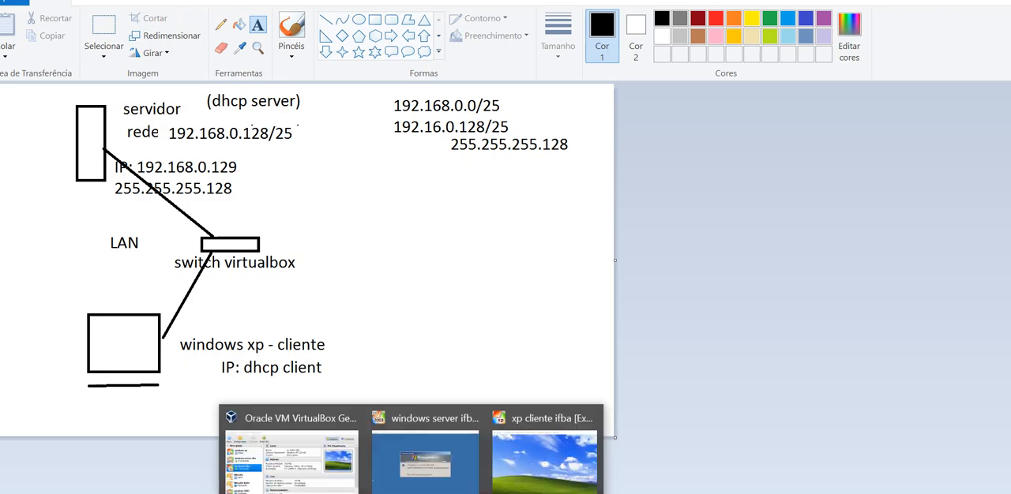
{"action": "left_click", "coordinate": [425, 462]}
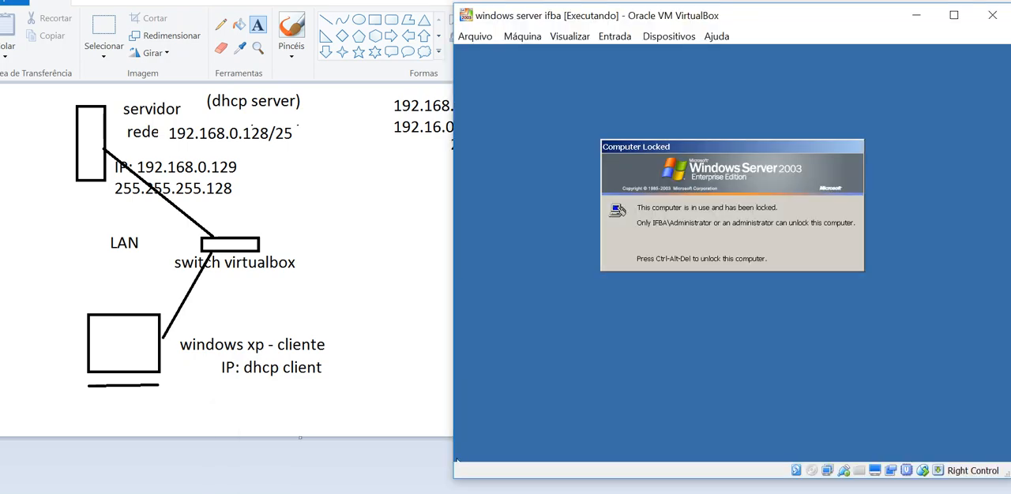
{"action": "left_click", "coordinate": [521, 459]}
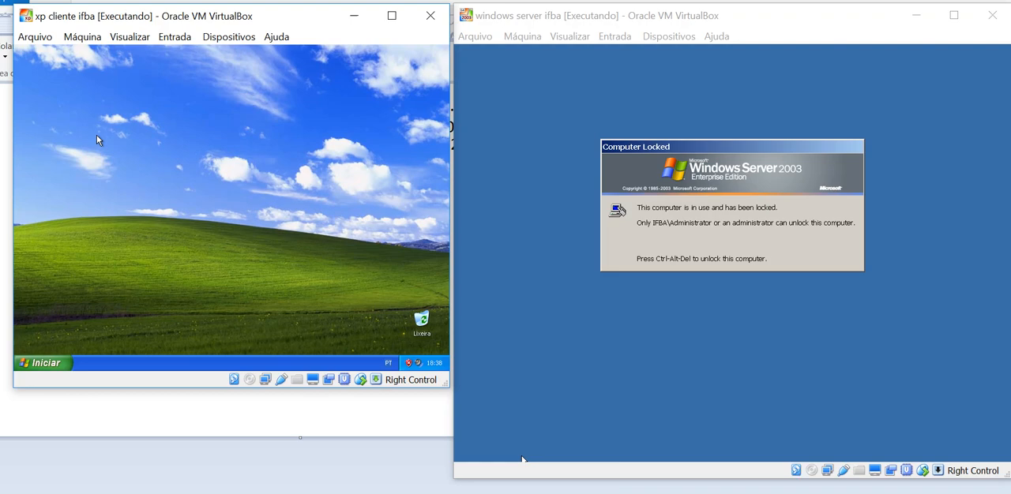
Unlock the Windows Server 2003 virtual machine by entering the administrator account password
{"action": "left_click", "coordinate": [476, 90]}
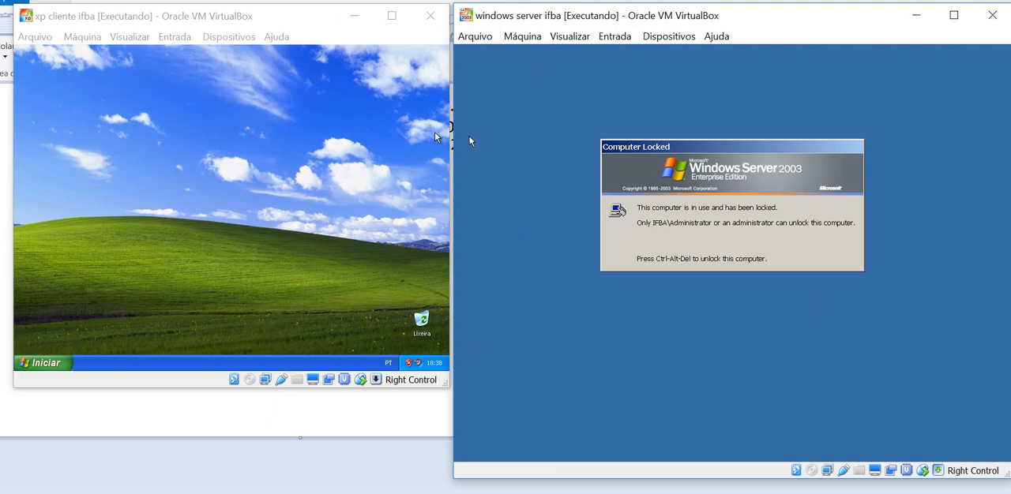
{"action": "key", "text": "ctrl+alt+Delete"}
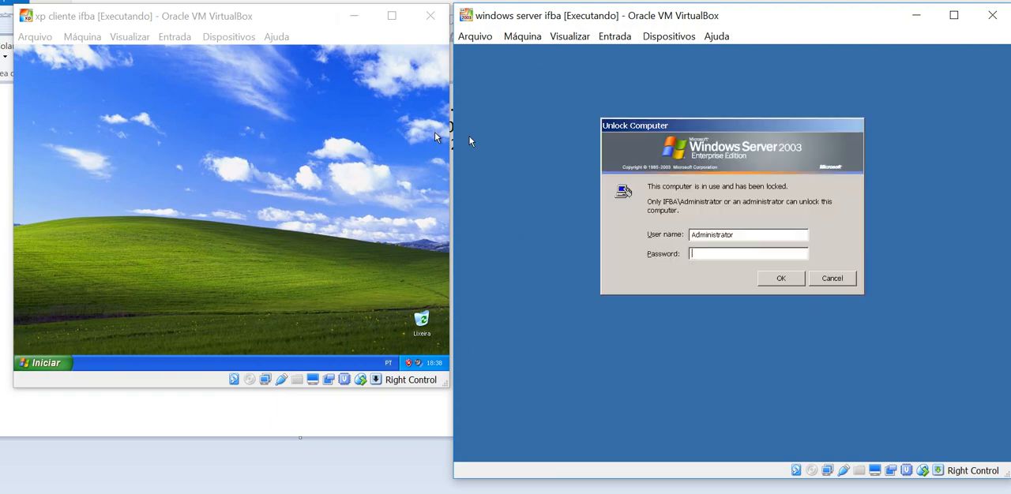
{"action": "key", "text": "Return"}
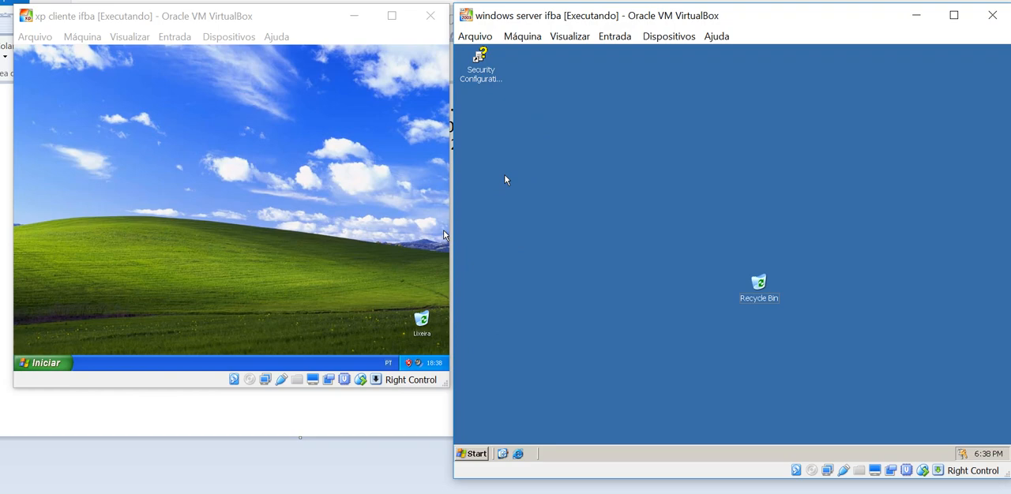
Set the Windows Server virtual machine to use the Classic Start menu and select My Network Places on its desktop
{"action": "right_click", "coordinate": [605, 455]}
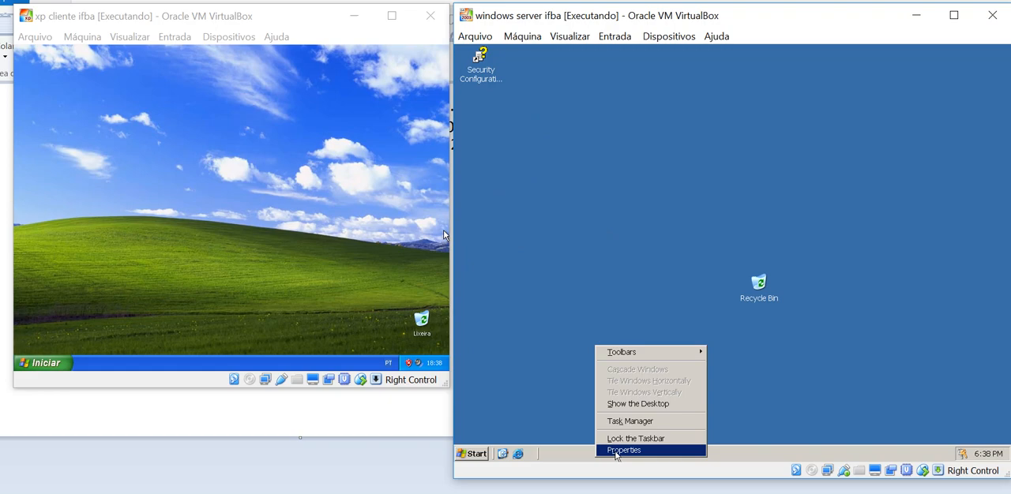
{"action": "left_click", "coordinate": [569, 456]}
{"action": "right_click", "coordinate": [572, 456]}
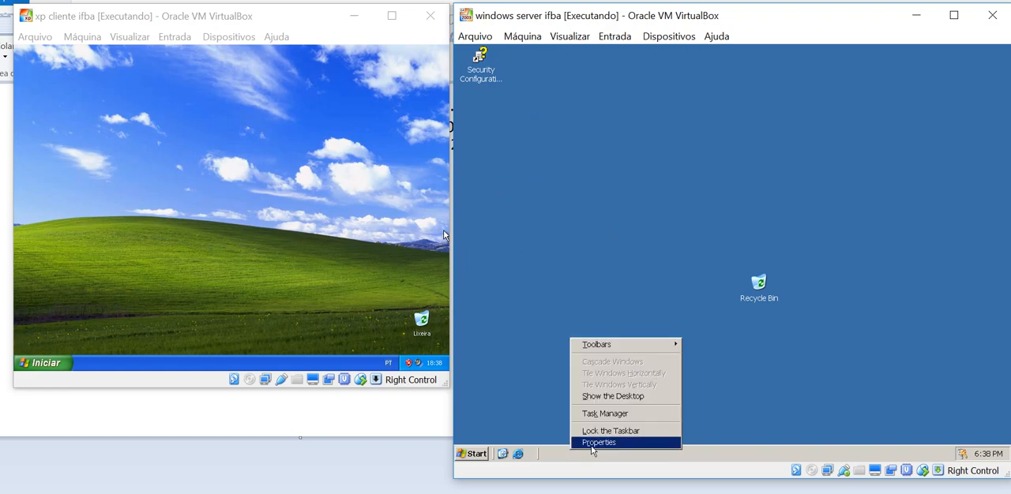
{"action": "left_click", "coordinate": [594, 441]}
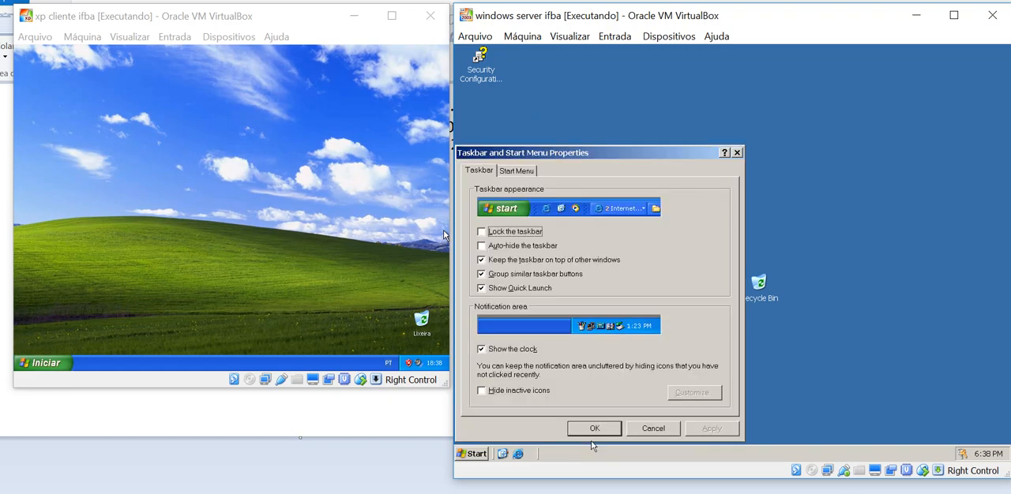
{"action": "left_click", "coordinate": [520, 174]}
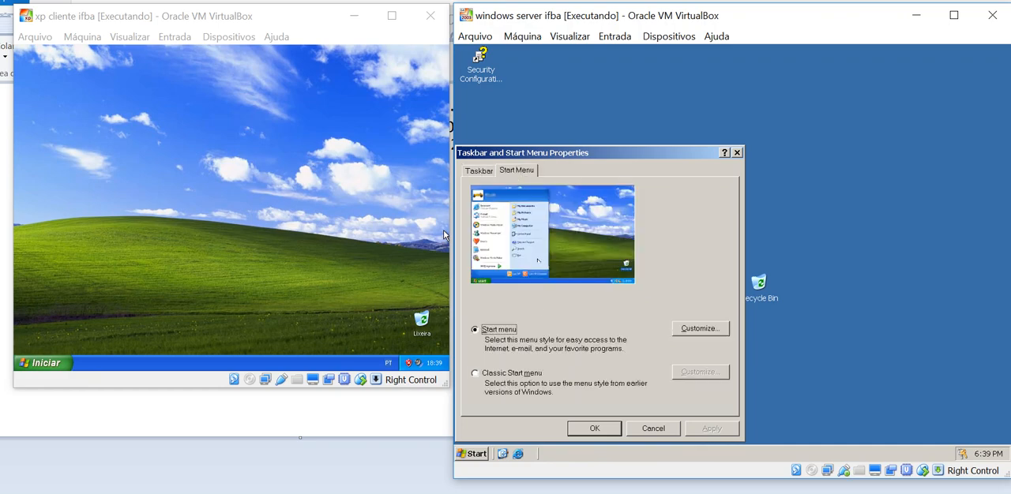
{"action": "left_click", "coordinate": [510, 374]}
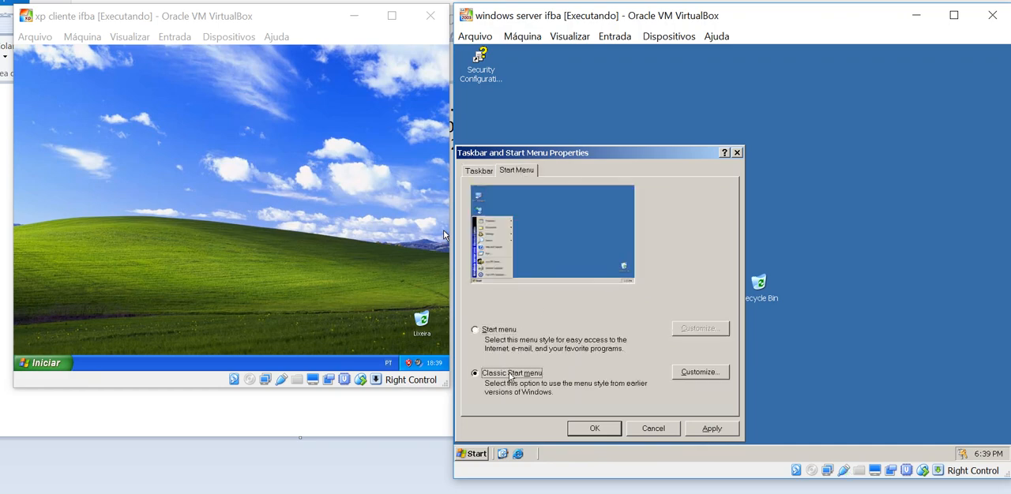
{"action": "key", "text": "Return"}
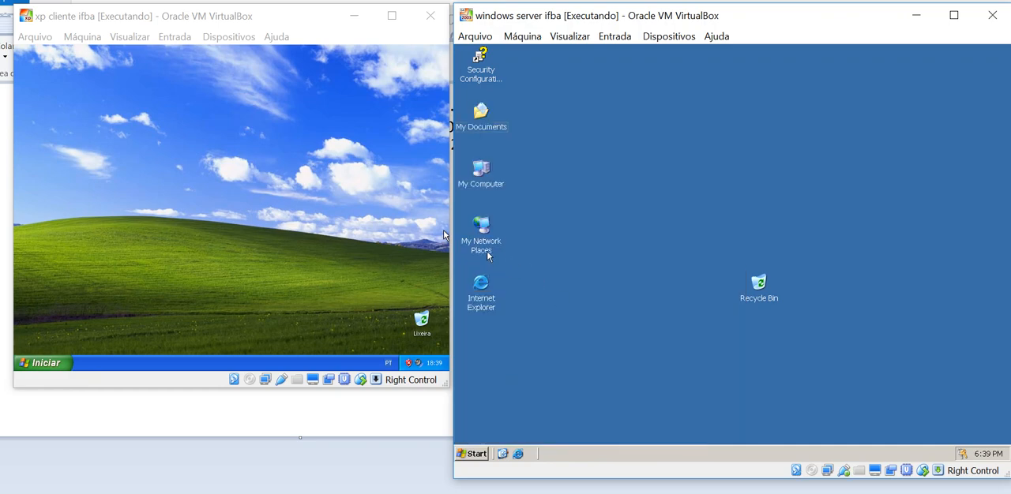
{"action": "left_click", "coordinate": [487, 254]}
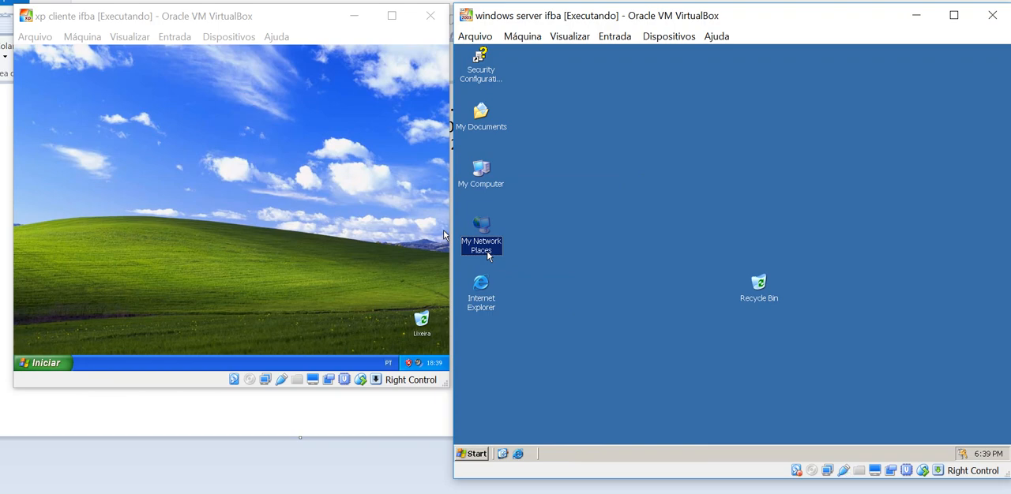
Set the Windows XP client to use the classic Start menu (Menu 'Iniciar' clássico), and return to the Paint diagram
{"action": "right_click", "coordinate": [149, 365]}
{"action": "left_click", "coordinate": [165, 361]}
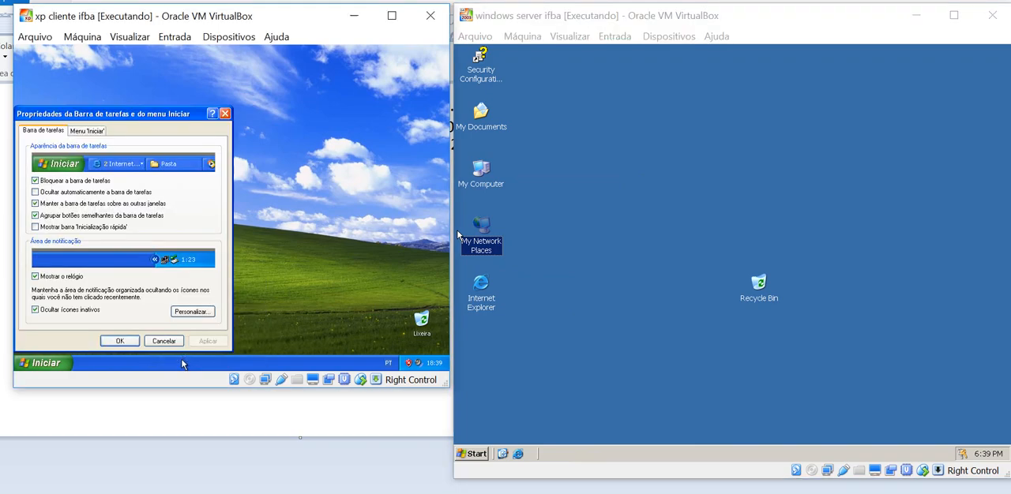
{"action": "left_click", "coordinate": [87, 131]}
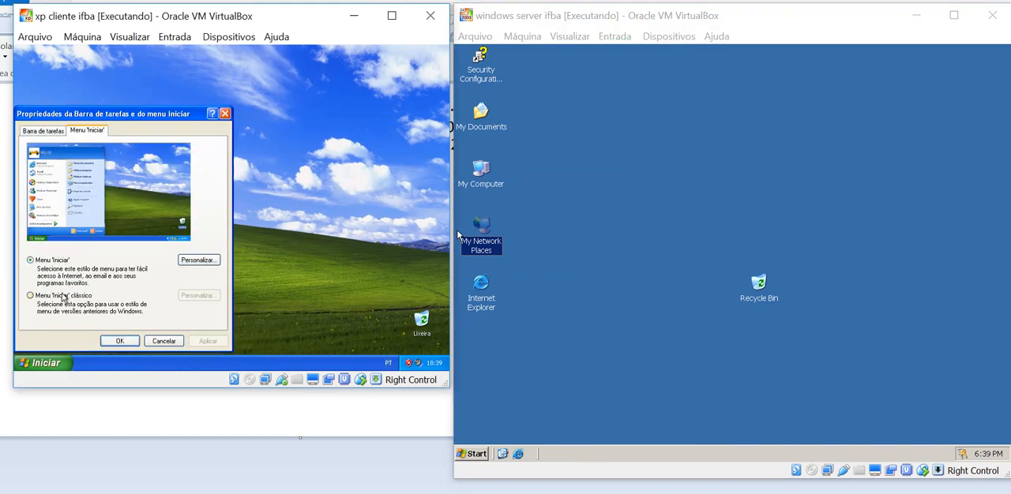
{"action": "left_click", "coordinate": [63, 297]}
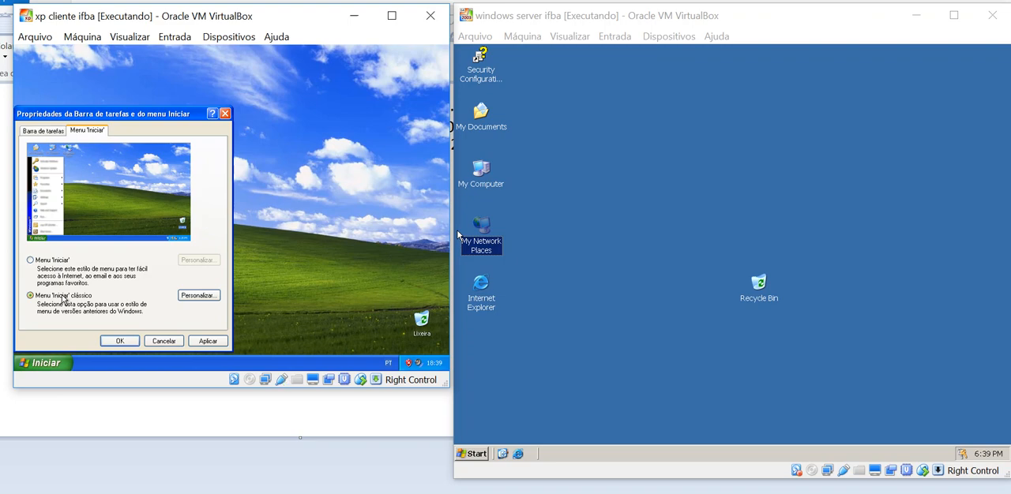
{"action": "key", "text": "Return"}
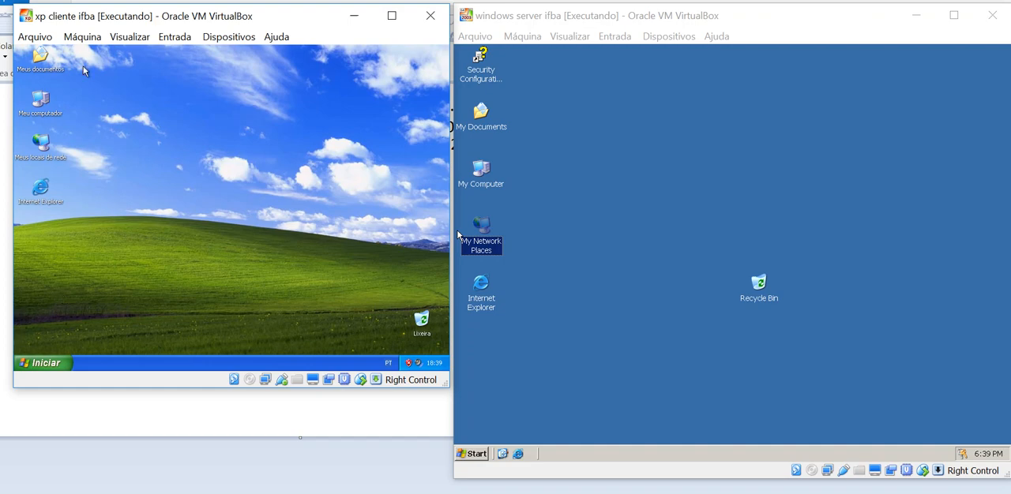
{"action": "key", "text": "alt+Tab"}
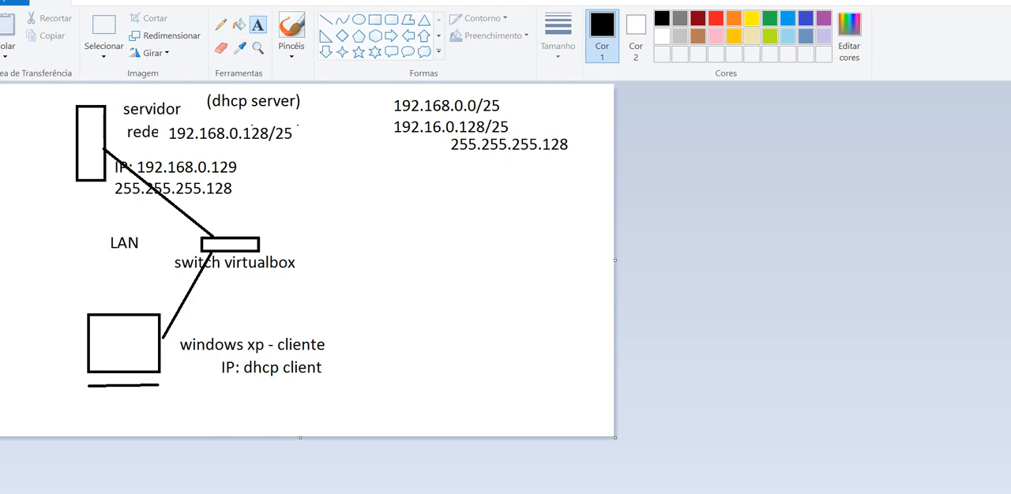
Draw a horizontal line outward from the server's outer side, away from the switch, and sketch a small cloud at its end
{"action": "left_click", "coordinate": [325, 19]}
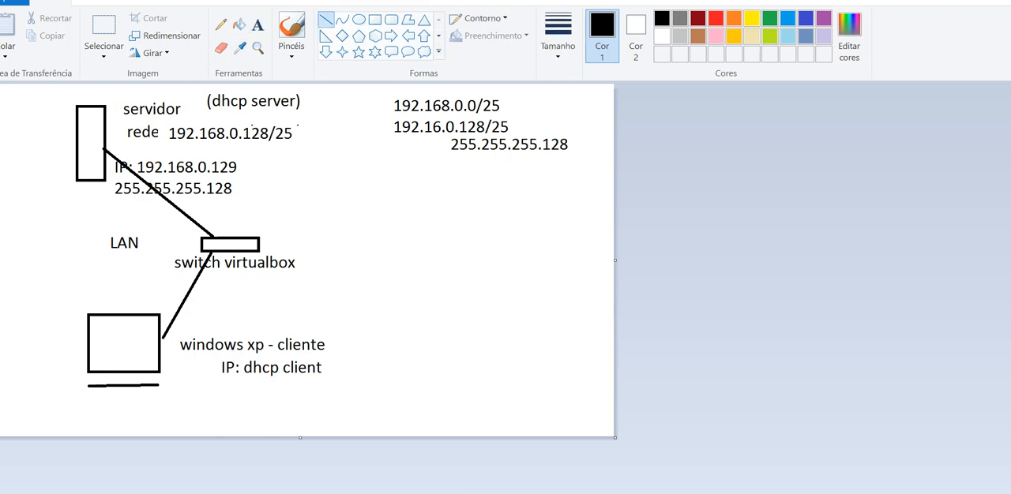
{"action": "left_click_drag", "start_coordinate": [76, 142], "coordinate": [27, 142]}
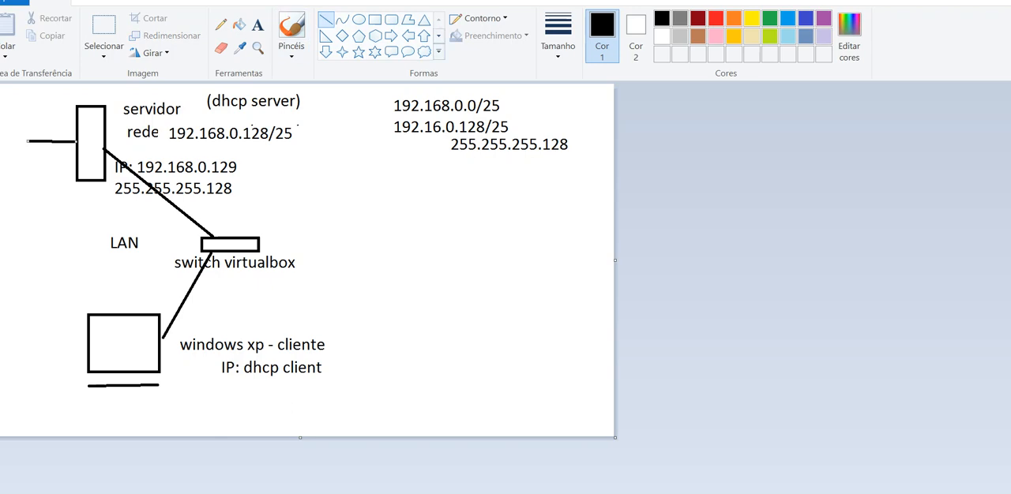
{"action": "left_click", "coordinate": [220, 25]}
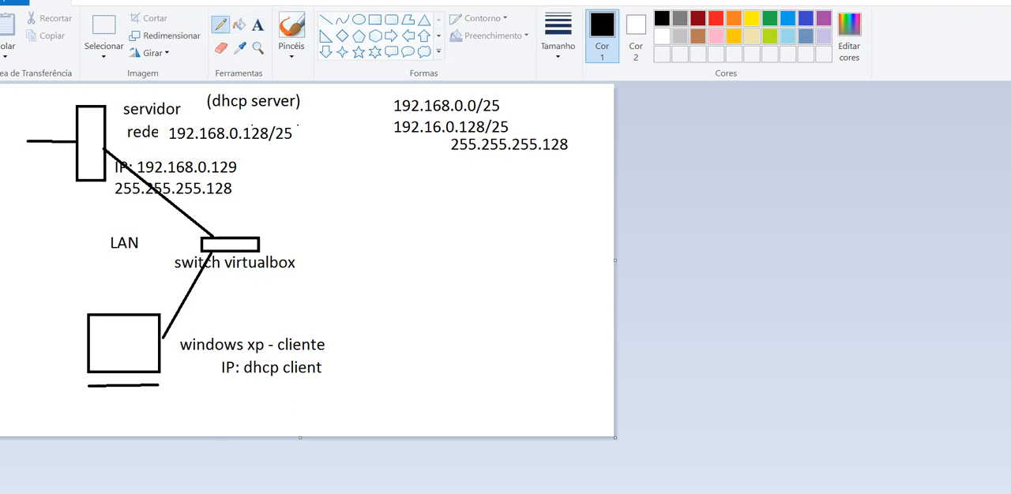
{"action": "mouse_move", "coordinate": [18, 117]}
{"action": "left_mouse_down"}
{"action": "mouse_move", "coordinate": [8, 141]}
{"action": "mouse_move", "coordinate": [32, 147]}
{"action": "mouse_move", "coordinate": [25, 115]}
{"action": "mouse_move", "coordinate": [232, 125]}
{"action": "left_mouse_up"}
Label the server's connection to the cloud "wan" and its connection to the switch "lan"
{"action": "left_click", "coordinate": [257, 25]}
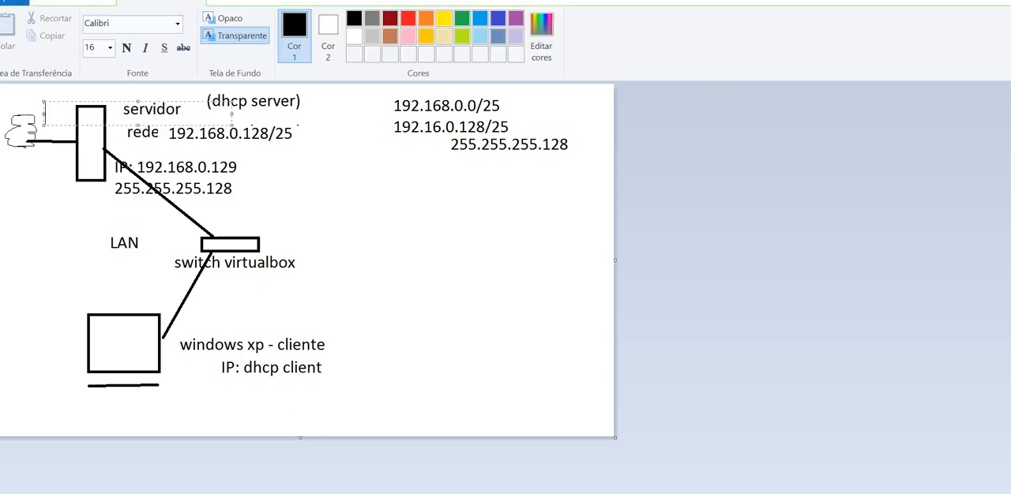
{"action": "type", "text": "wan"}
{"action": "left_click_drag", "start_coordinate": [95, 125], "coordinate": [93, 141]}
{"action": "left_click", "coordinate": [100, 147]}
{"action": "left_click", "coordinate": [101, 148]}
{"action": "type", "text": "lan"}
{"action": "left_click_drag", "start_coordinate": [150, 159], "coordinate": [165, 159]}
{"action": "left_click", "coordinate": [167, 207]}
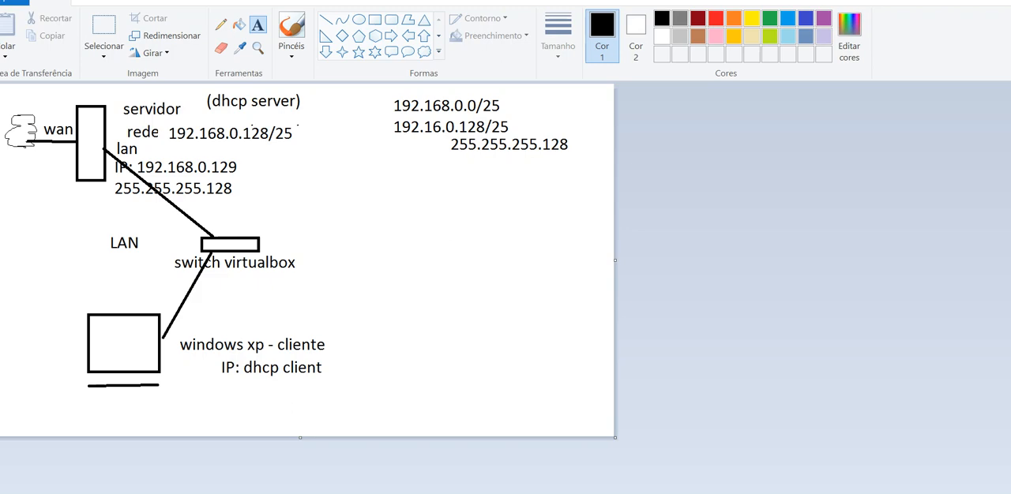
Add the label "(rras - nat)" beside the "(dhcp server)" text in the diagram
{"action": "left_click", "coordinate": [310, 97]}
{"action": "type", "text": "("}
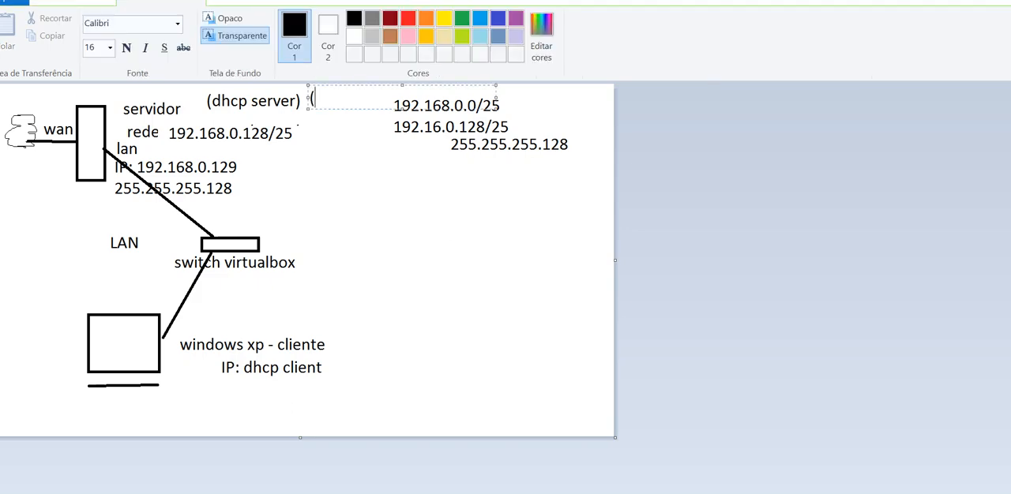
{"action": "type", "text": "rras - nat)"}
{"action": "key", "text": "Escape"}
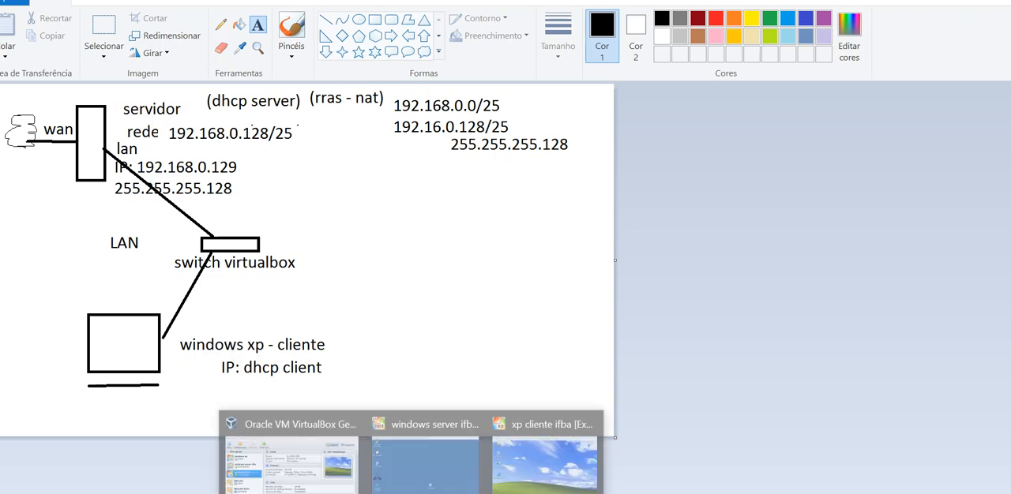
Switch to the windows server ifba virtual machine and open the network connections through the My Network Places properties
{"action": "left_click", "coordinate": [424, 451]}
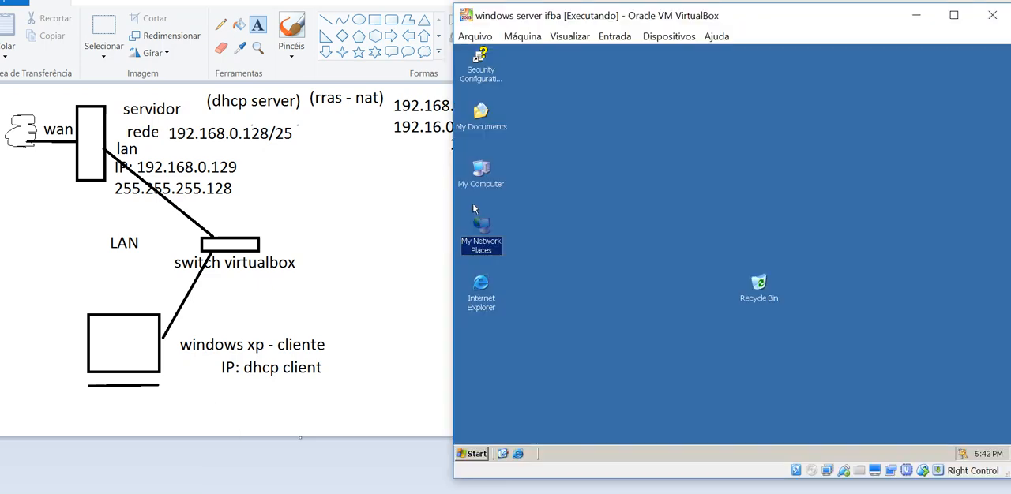
{"action": "right_click", "coordinate": [491, 250]}
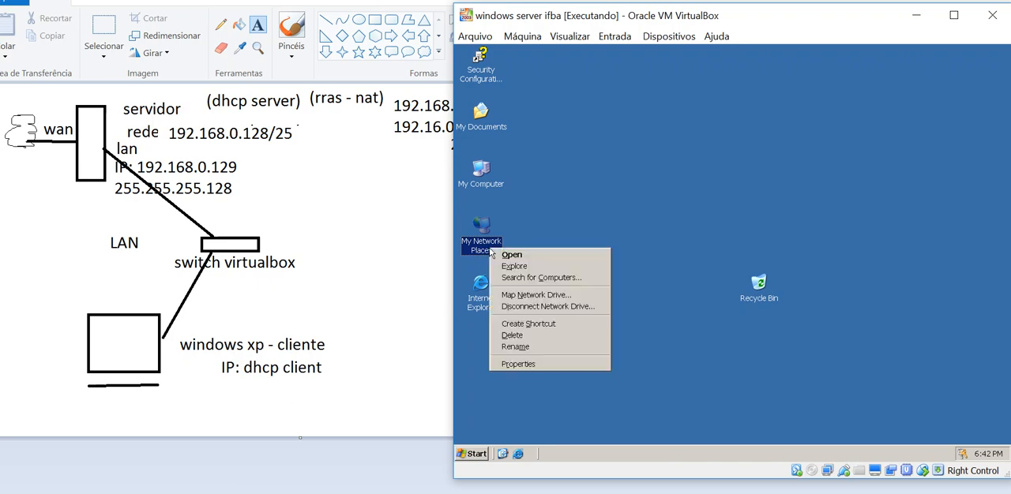
{"action": "left_click", "coordinate": [531, 364]}
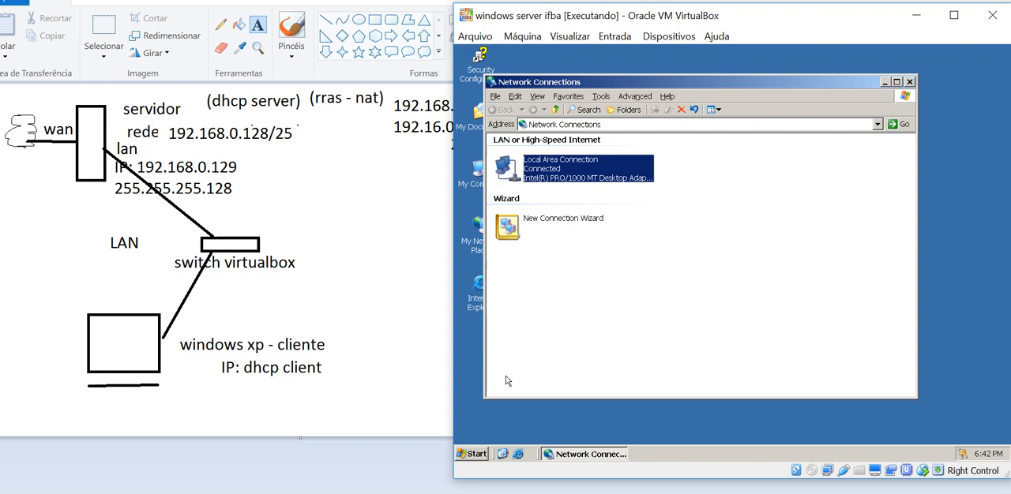
Shut down the Windows Server 2003 machine, giving the addition of a network card (placa de rede) as the comment
{"action": "left_click", "coordinate": [473, 456]}
{"action": "left_click", "coordinate": [499, 437]}
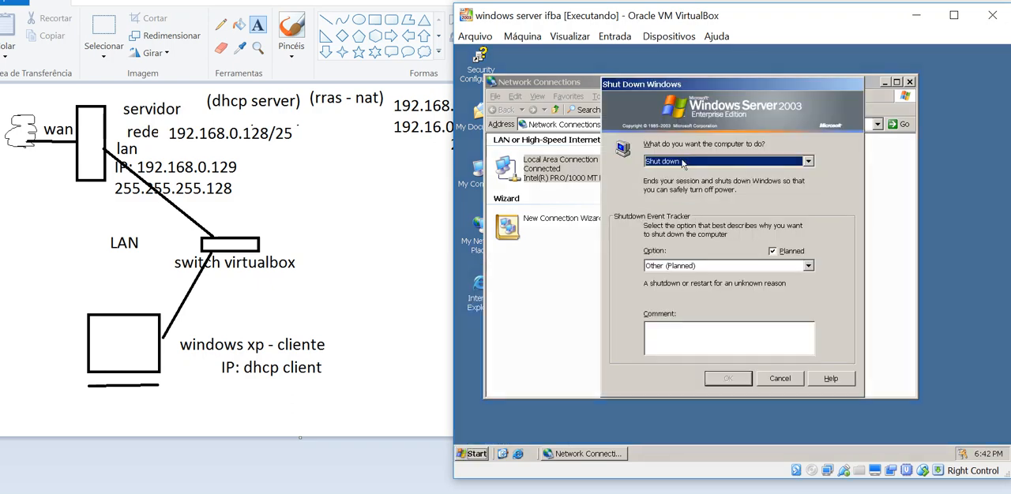
{"action": "left_click", "coordinate": [692, 336]}
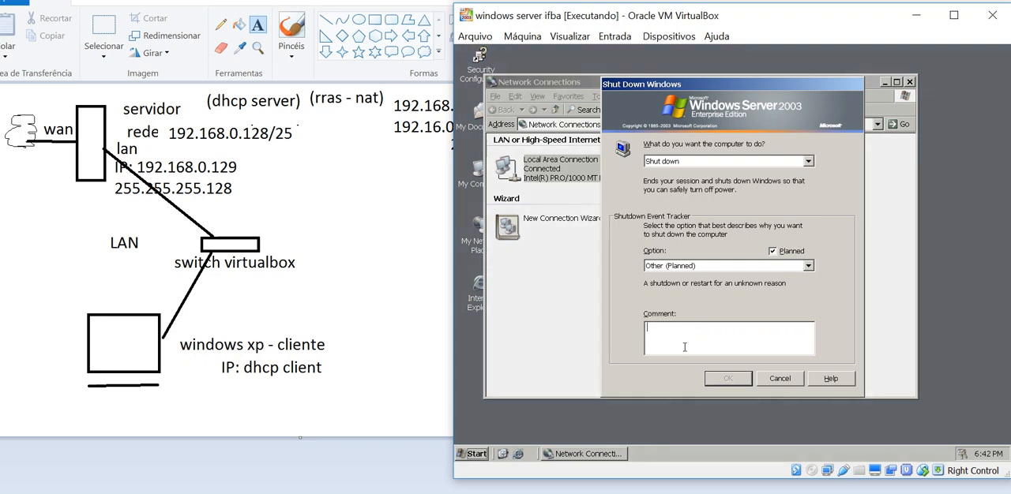
{"action": "type", "text": "adic;'ao de placa derede"}
{"action": "key", "text": "BackSpace"}
{"action": "key", "text": "BackSpace"}
{"action": "key", "text": "BackSpace"}
{"action": "type", "text": "ede"}
{"action": "key", "text": "Return"}
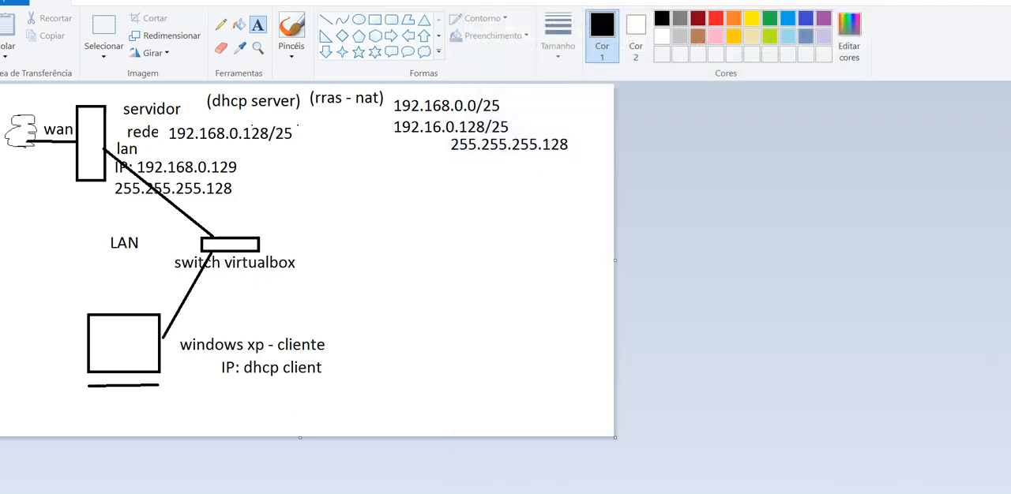
In the VirtualBox manager, open the network settings of windows server ifba and enable the network card on Adaptador 2
{"action": "mouse_move", "coordinate": [411, 493]}
{"action": "left_click", "coordinate": [347, 462]}
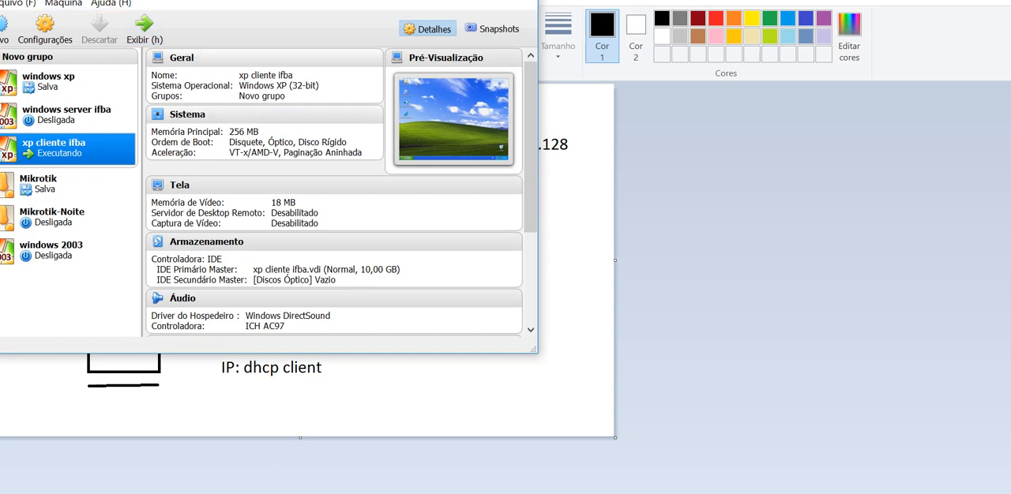
{"action": "left_click", "coordinate": [66, 115]}
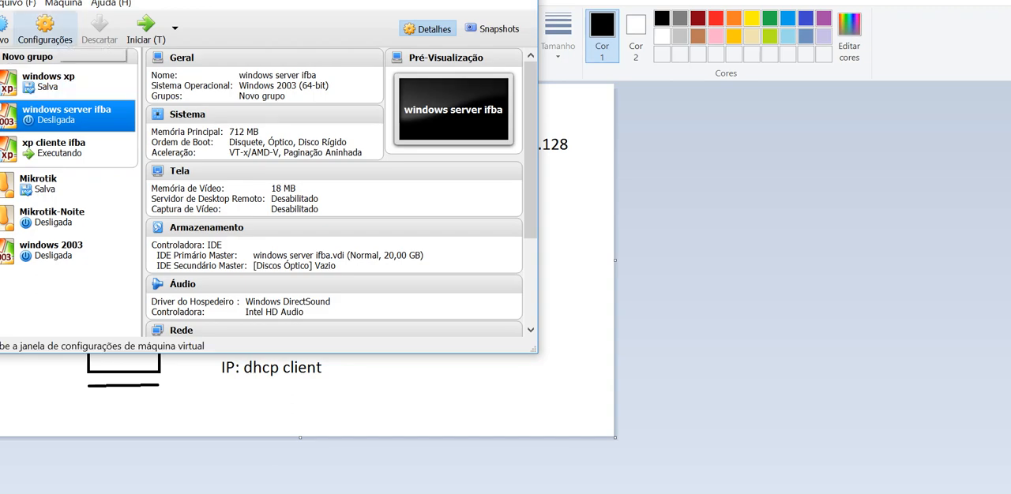
{"action": "left_click", "coordinate": [45, 30]}
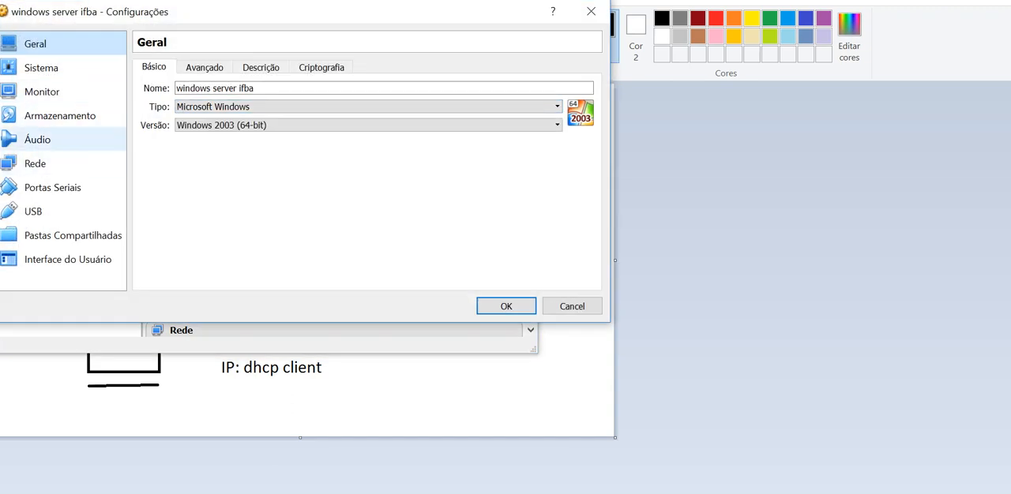
{"action": "left_click", "coordinate": [35, 164]}
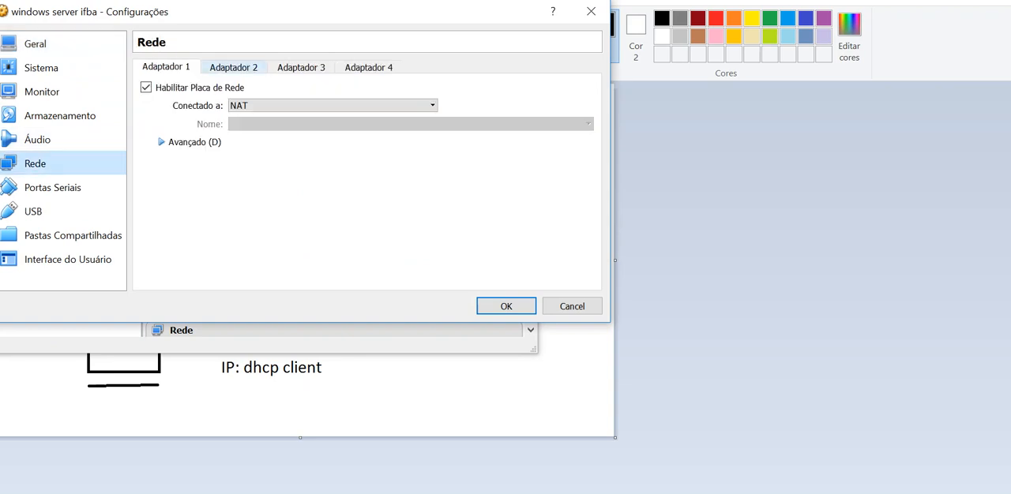
{"action": "left_click", "coordinate": [233, 67]}
{"action": "left_click", "coordinate": [145, 87]}
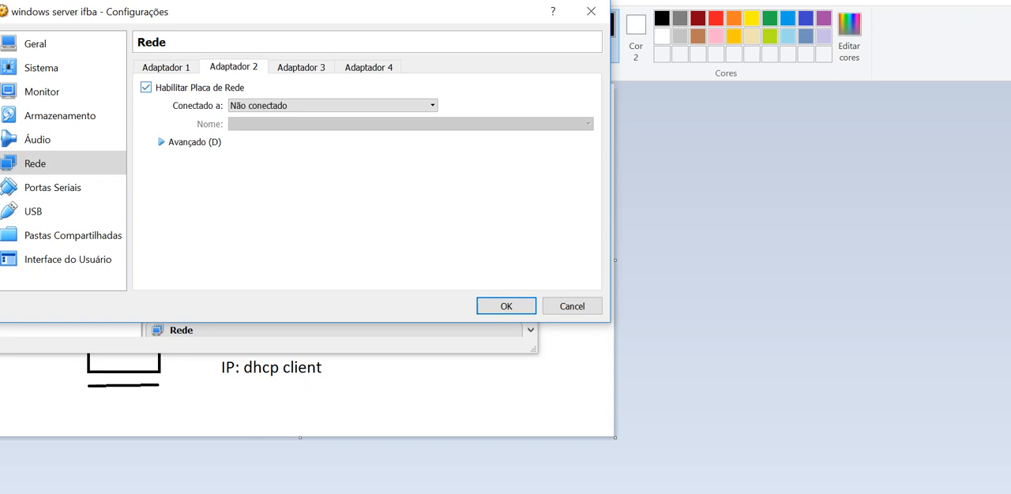
Compare both adapters and connect Adaptador 1 in bridge mode (Placa em modo Bridge)
{"action": "left_click", "coordinate": [166, 67]}
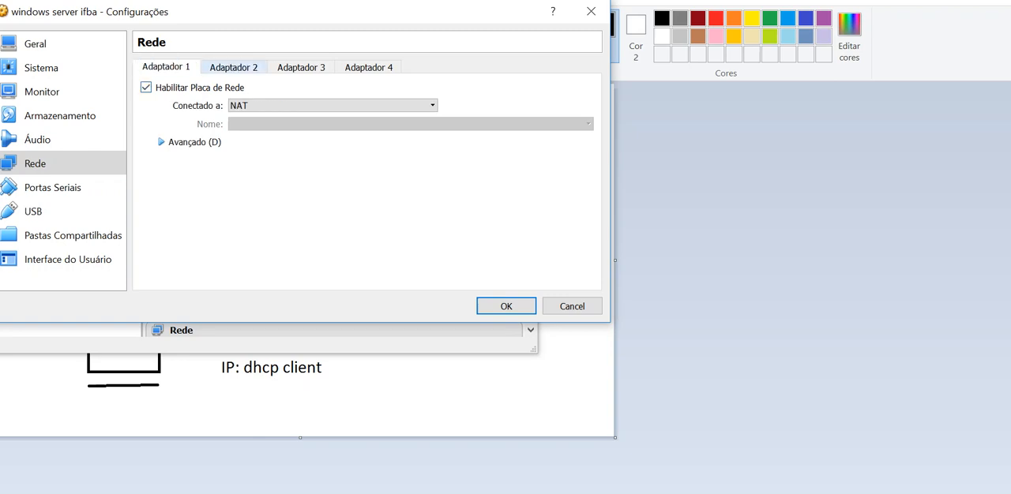
{"action": "left_click", "coordinate": [233, 67]}
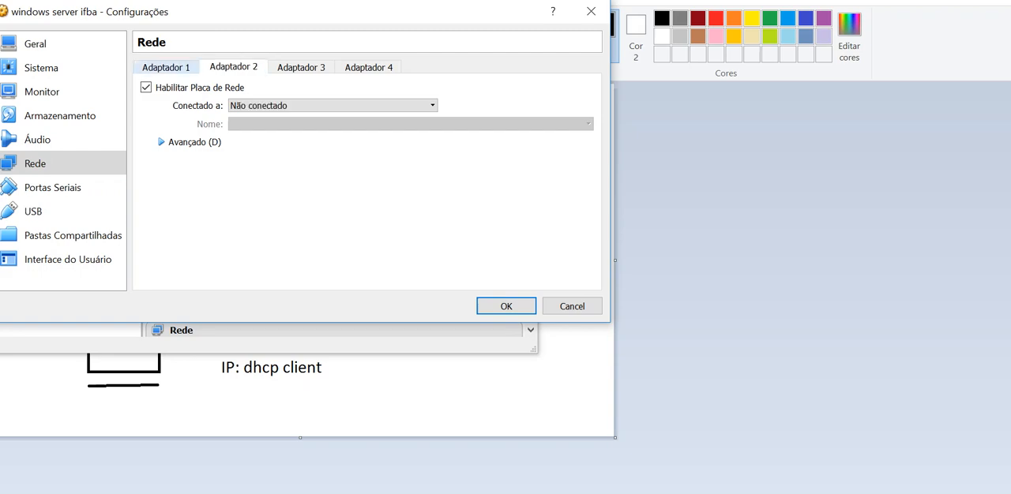
{"action": "left_click", "coordinate": [166, 67]}
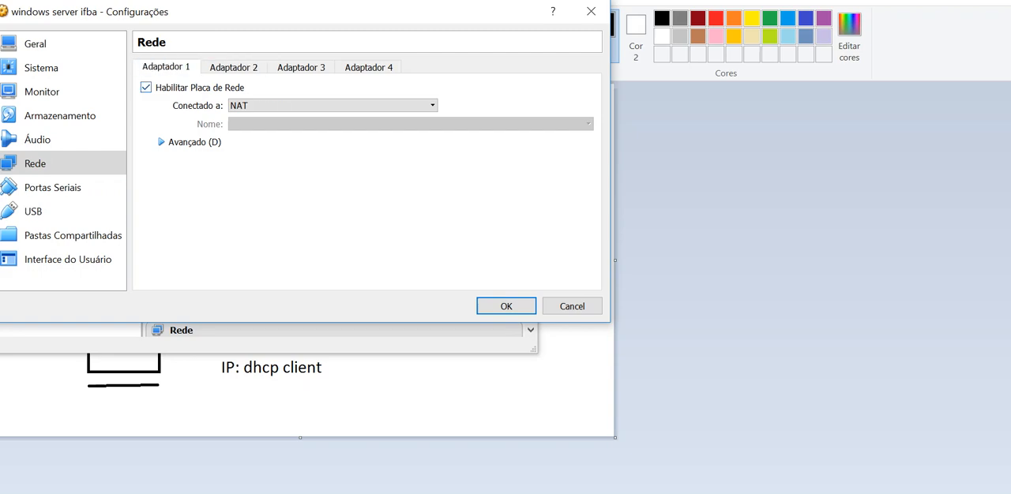
{"action": "left_click", "coordinate": [332, 105]}
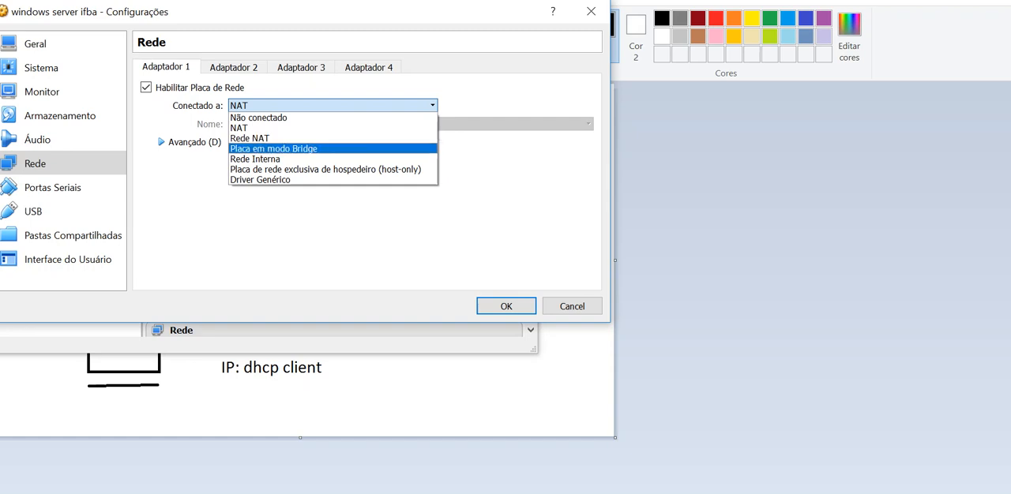
{"action": "left_click", "coordinate": [277, 148]}
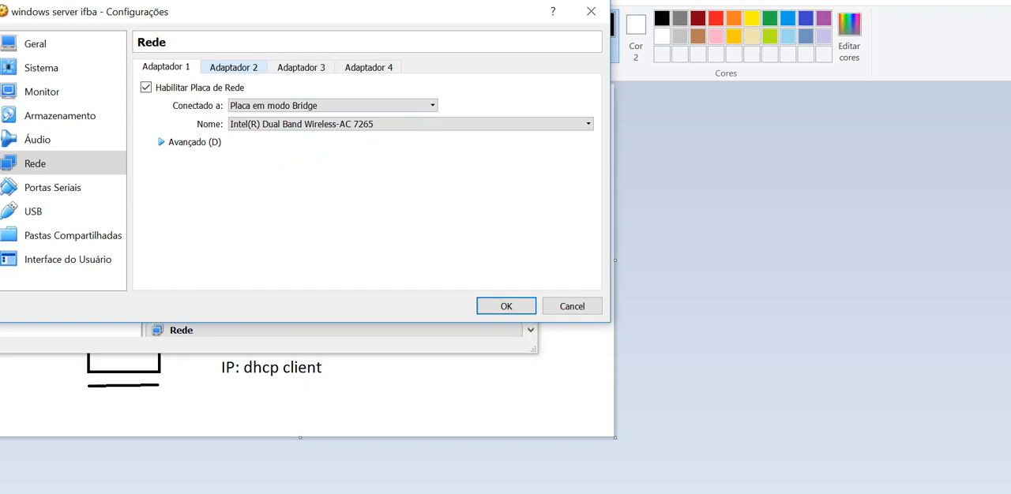
Connect Adaptador 2 to the internal network (Rede Interna)
{"action": "left_click", "coordinate": [233, 67]}
{"action": "left_click", "coordinate": [332, 105]}
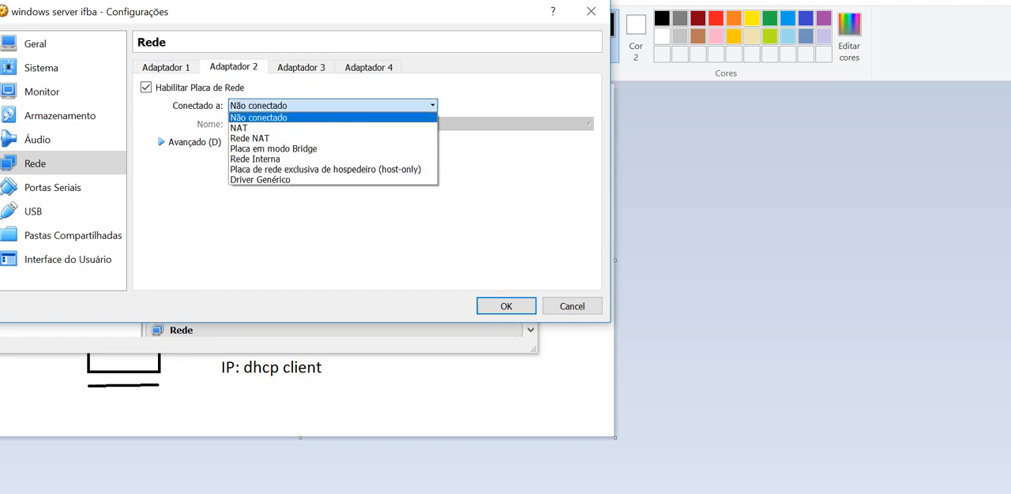
{"action": "key", "text": "Down"}
{"action": "key", "text": "Down"}
{"action": "key", "text": "Down"}
{"action": "key", "text": "Down"}
{"action": "key", "text": "Return"}
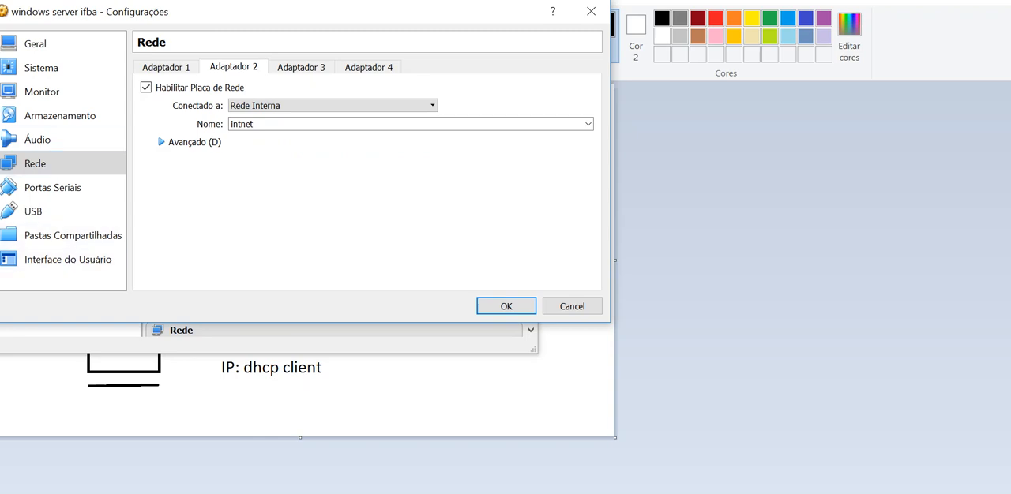
Check the Paint diagram, return to the VirtualBox settings to review Adaptador 1, and save the server's network settings
{"action": "left_click", "coordinate": [2, 427]}
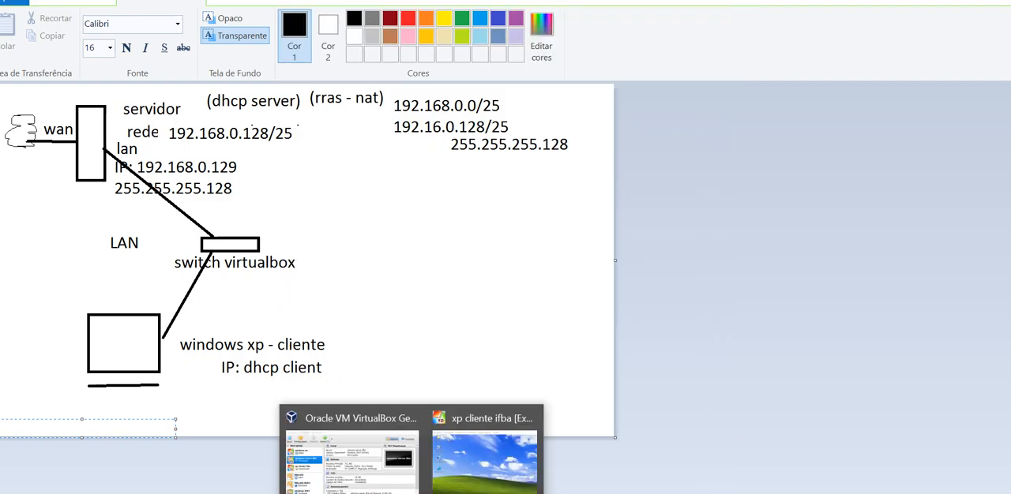
{"action": "left_click", "coordinate": [353, 462]}
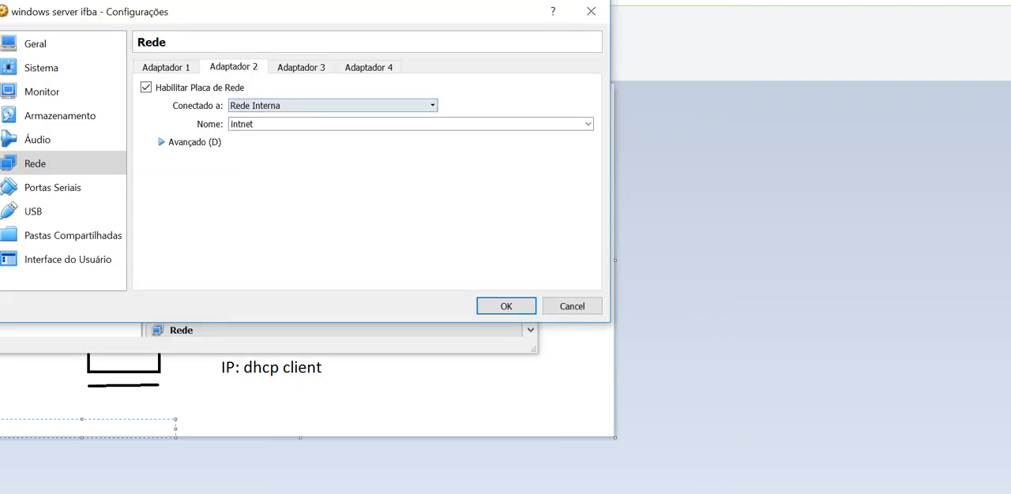
{"action": "left_click", "coordinate": [166, 68]}
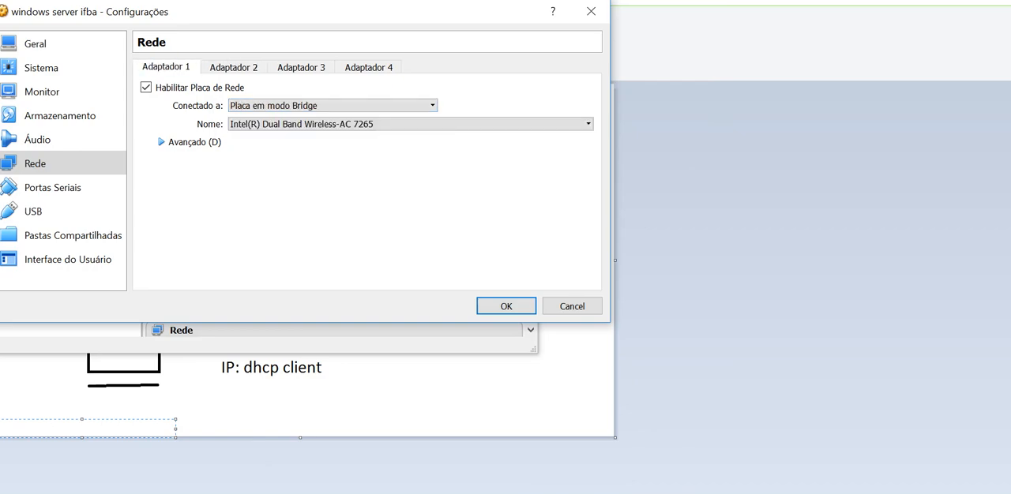
{"action": "left_click", "coordinate": [506, 307]}
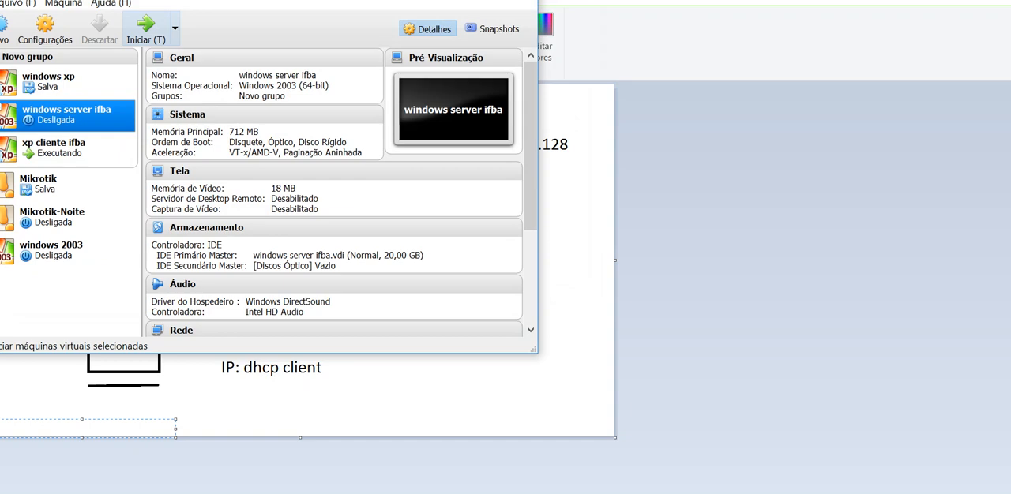
Start the windows server ifba virtual machine and log on to Windows Server 2003
{"action": "left_click", "coordinate": [146, 27]}
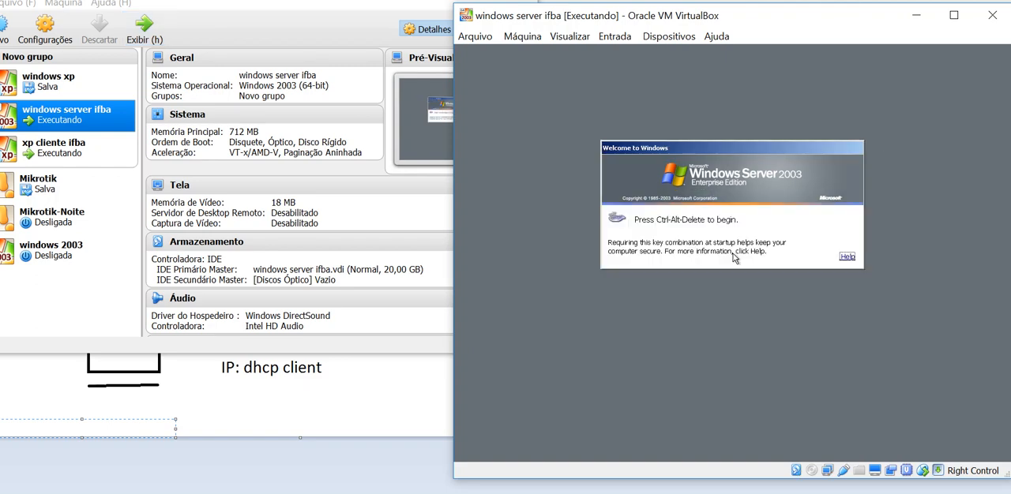
{"action": "left_click", "coordinate": [374, 68]}
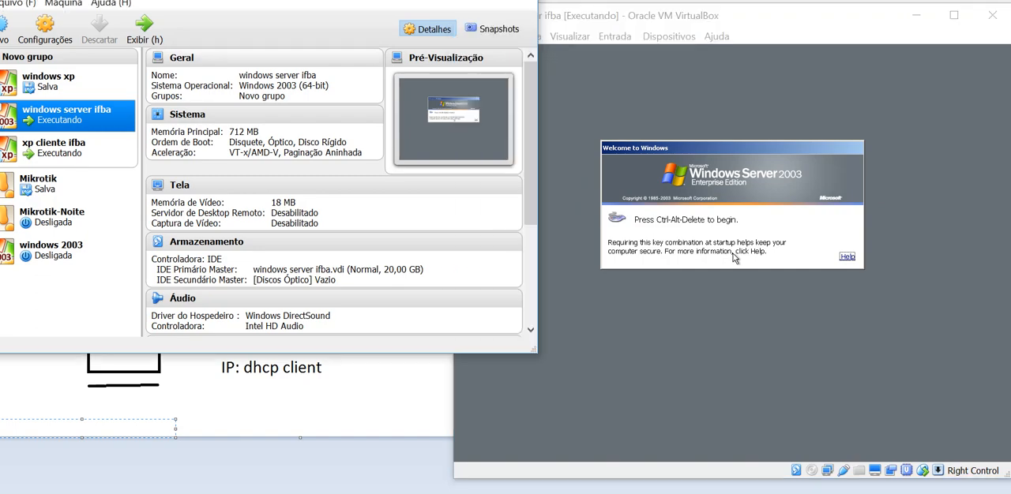
{"action": "left_click", "coordinate": [768, 192]}
{"action": "key", "text": "ctrl+Delete"}
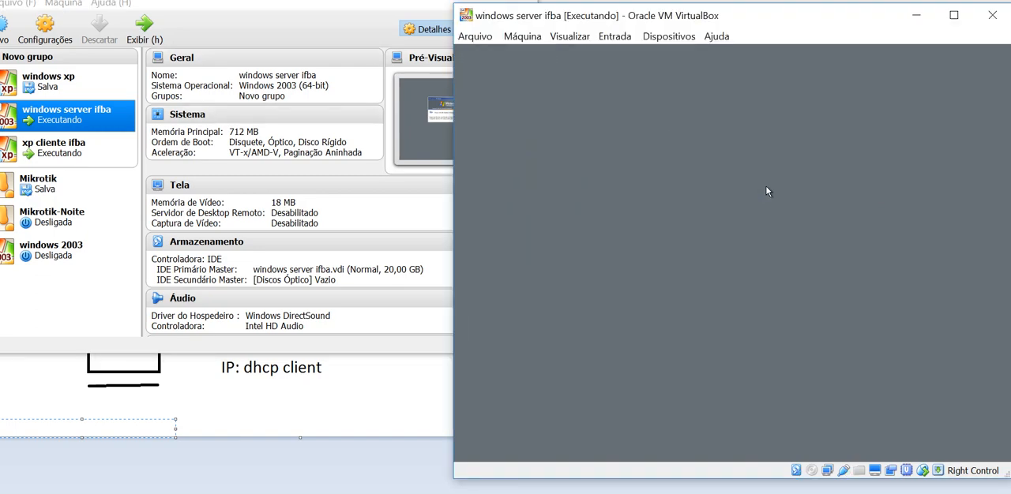
{"action": "key", "text": "Return"}
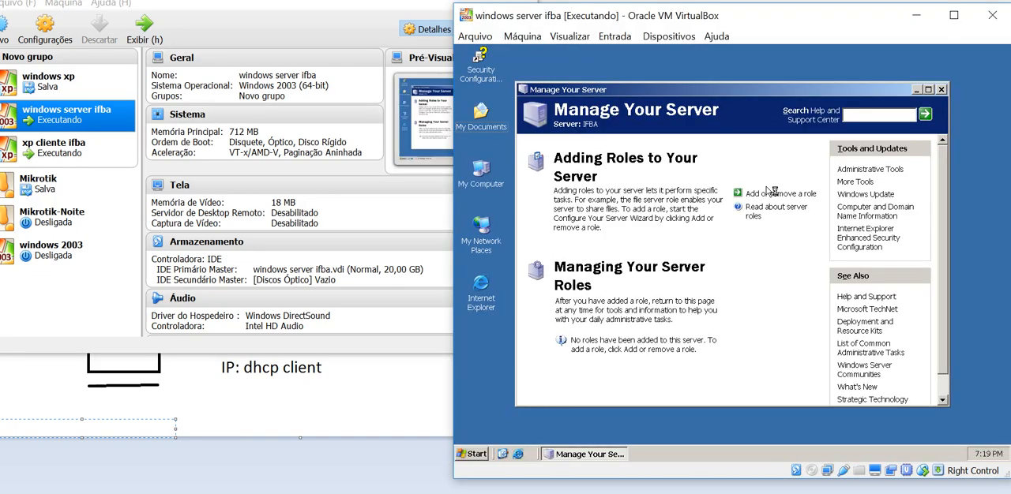
Close Manage Your Server, open the server's Network Connections window and select Local Area Connection
{"action": "left_click", "coordinate": [941, 89]}
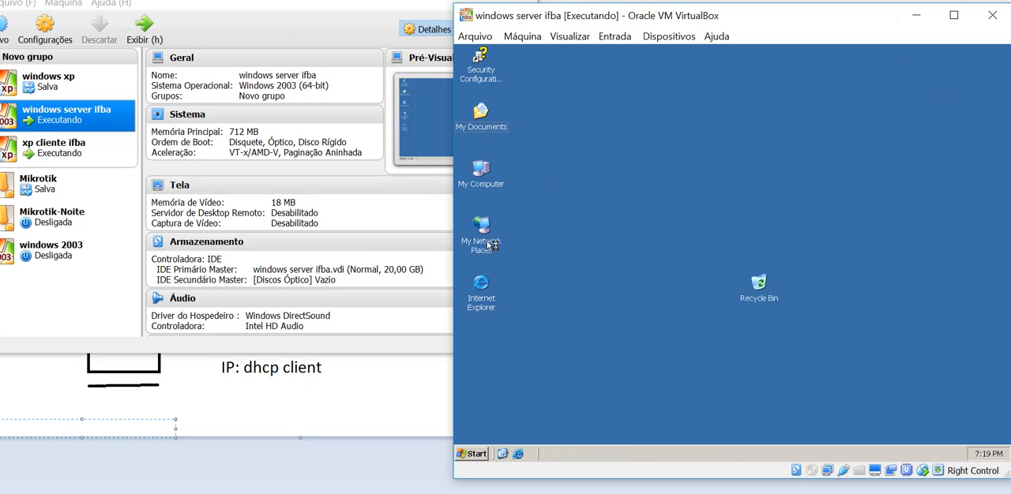
{"action": "right_click", "coordinate": [488, 245]}
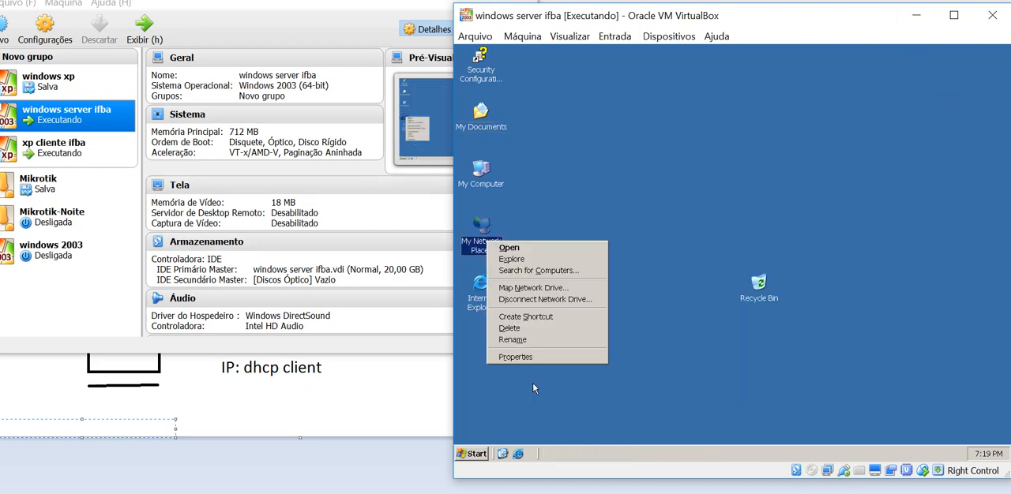
{"action": "left_click", "coordinate": [531, 360]}
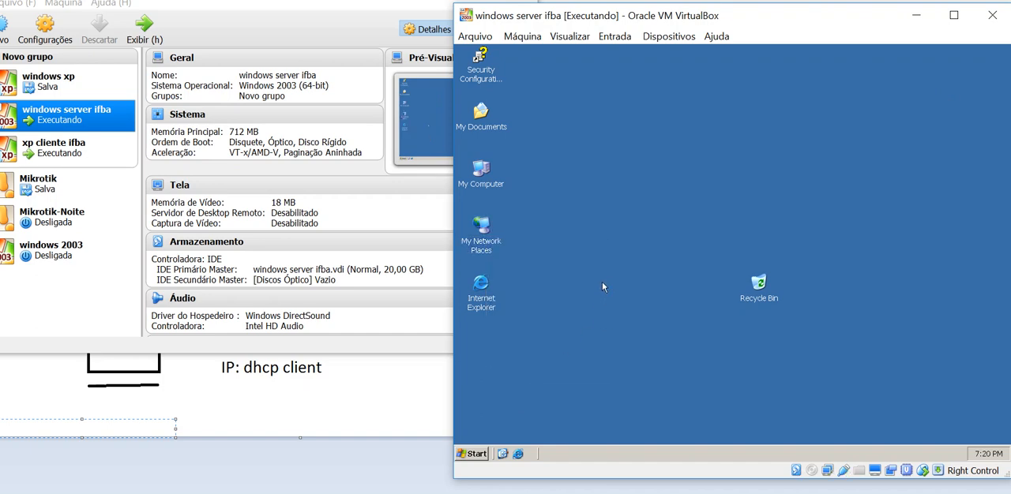
{"action": "right_click", "coordinate": [488, 250]}
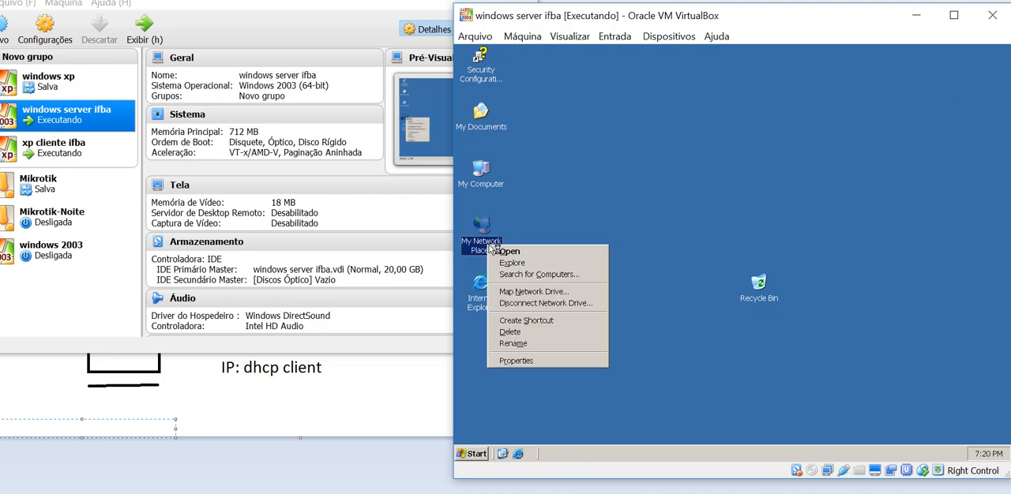
{"action": "left_click", "coordinate": [545, 361]}
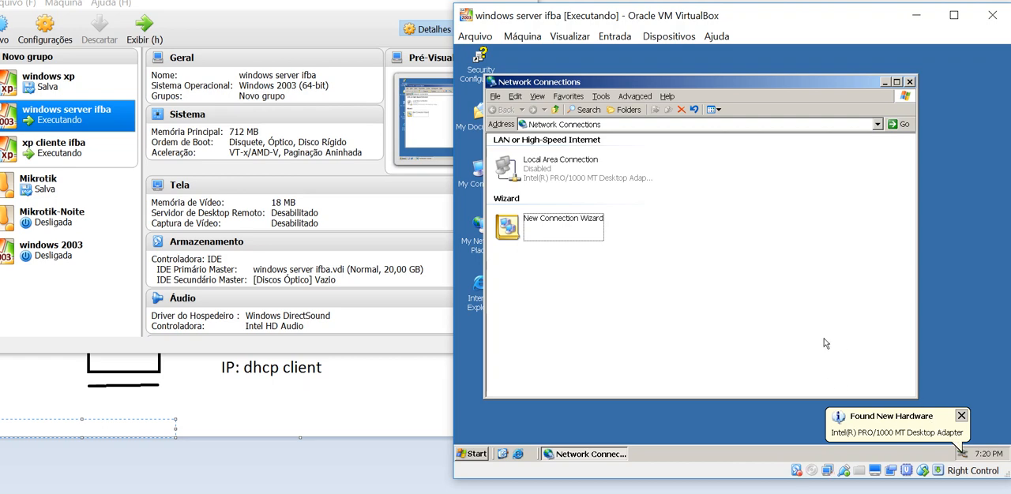
{"action": "left_click", "coordinate": [600, 173]}
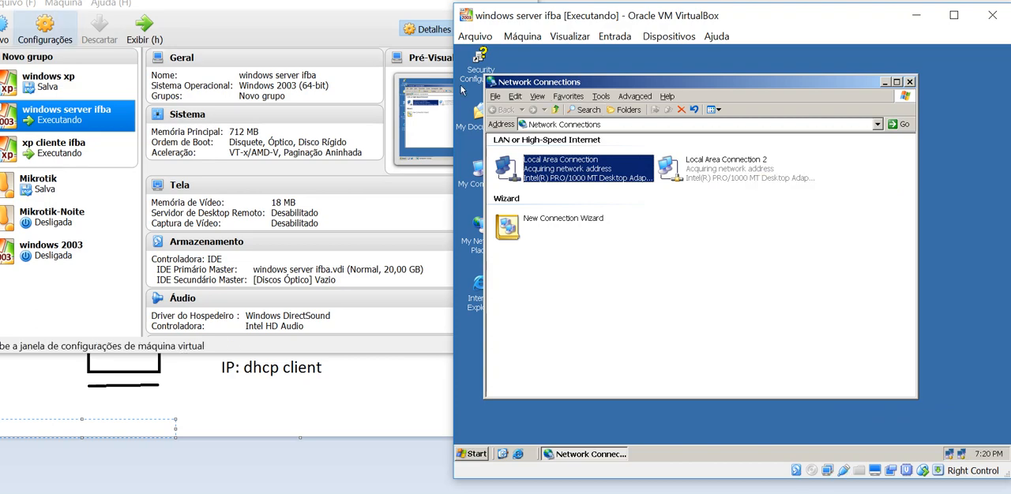
Disconnect the virtual network cable of the server's Adaptador 1 in the VirtualBox network settings and save
{"action": "left_click", "coordinate": [45, 30]}
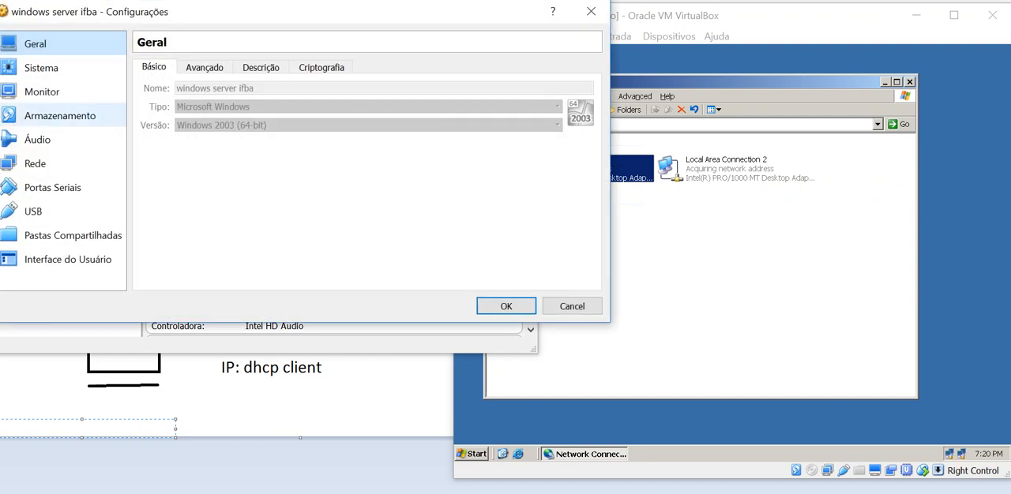
{"action": "left_click", "coordinate": [36, 164]}
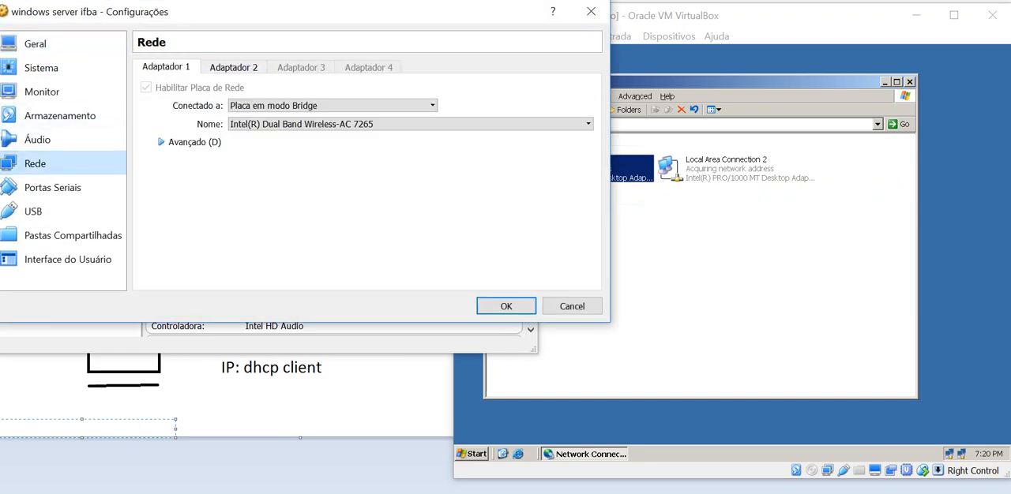
{"action": "left_click", "coordinate": [190, 143]}
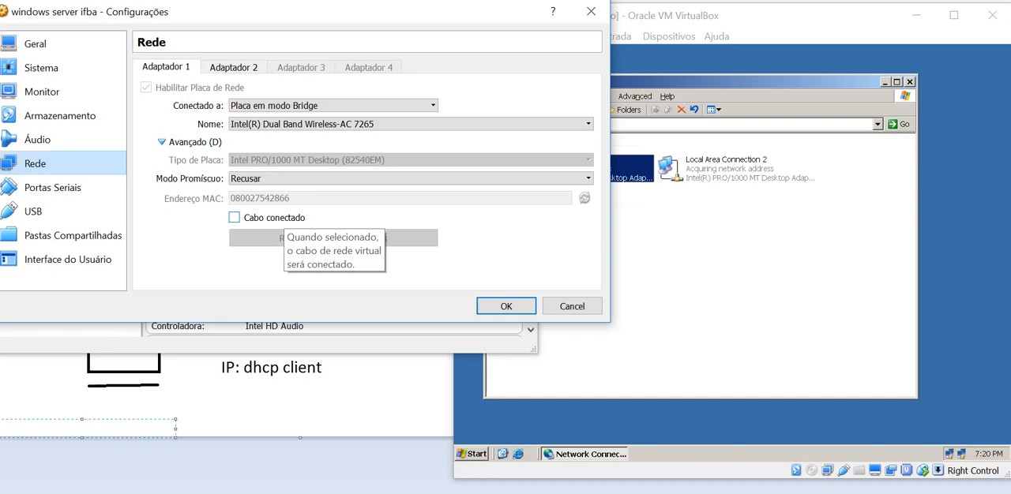
{"action": "left_click", "coordinate": [506, 306]}
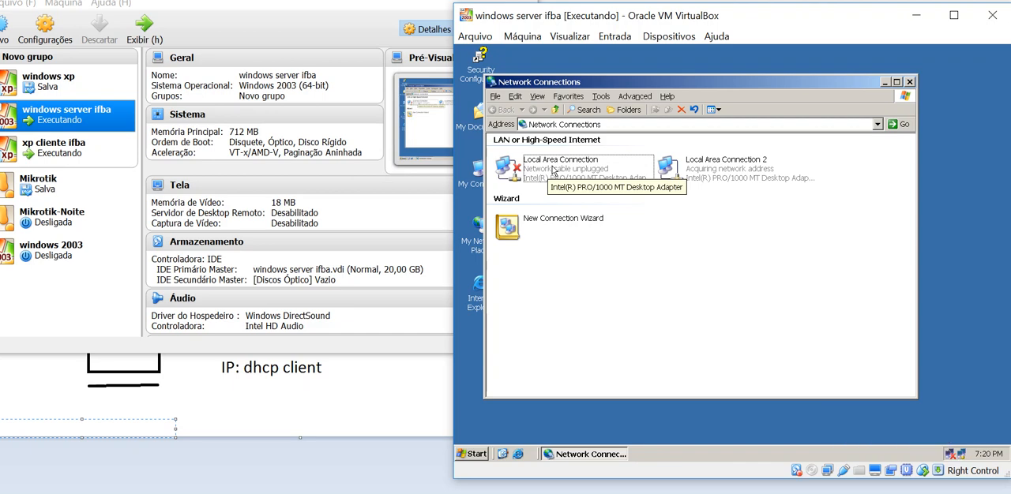
Rename Local Area Connection, the connection with the unplugged cable, to wan
{"action": "left_click", "coordinate": [553, 170]}
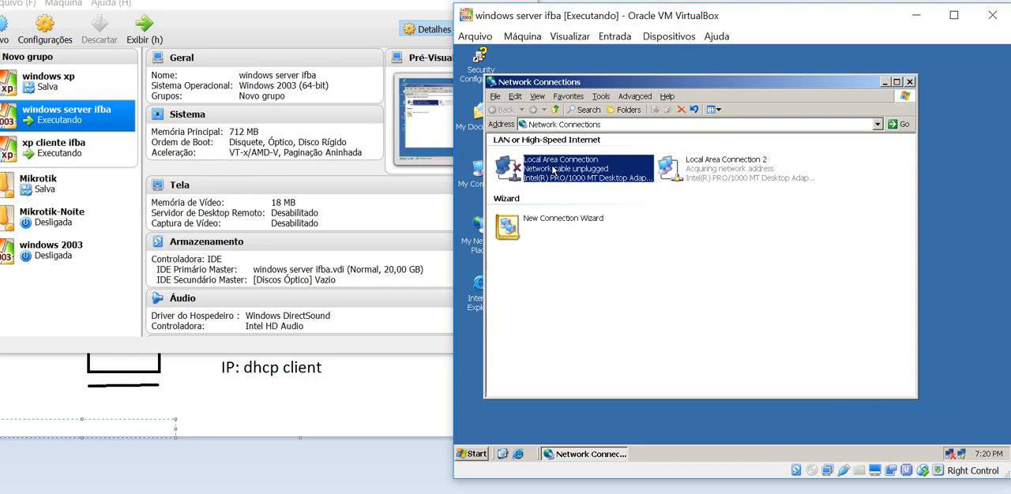
{"action": "right_click", "coordinate": [553, 170]}
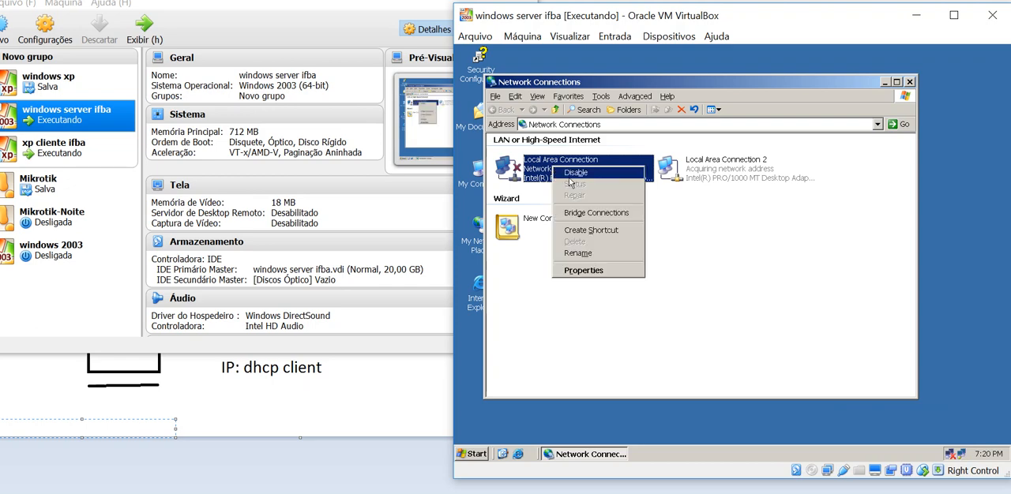
{"action": "left_click", "coordinate": [603, 253]}
{"action": "type", "text": "wan"}
{"action": "key", "text": "Return"}
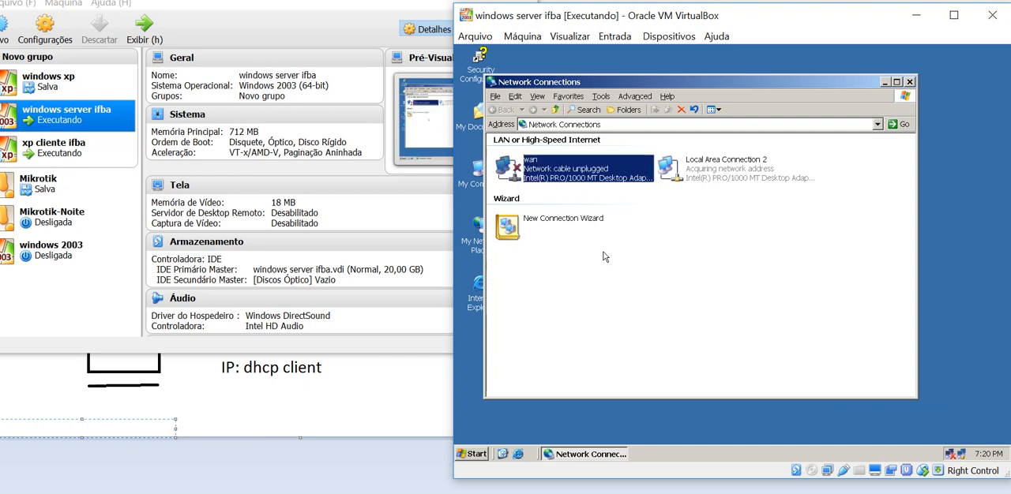
Rename Local Area Connection 2 to lan
{"action": "right_click", "coordinate": [735, 176]}
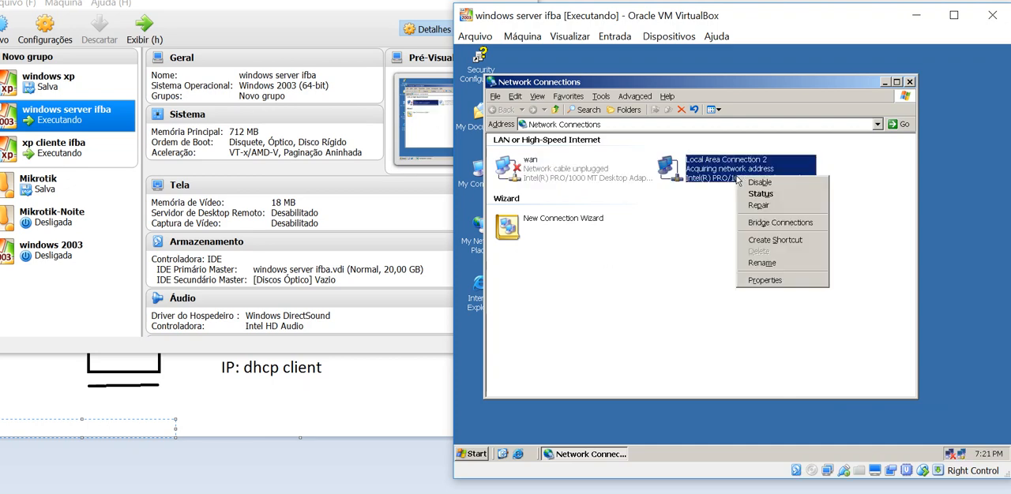
{"action": "left_click", "coordinate": [793, 273]}
{"action": "type", "text": "lan"}
{"action": "key", "text": "Return"}
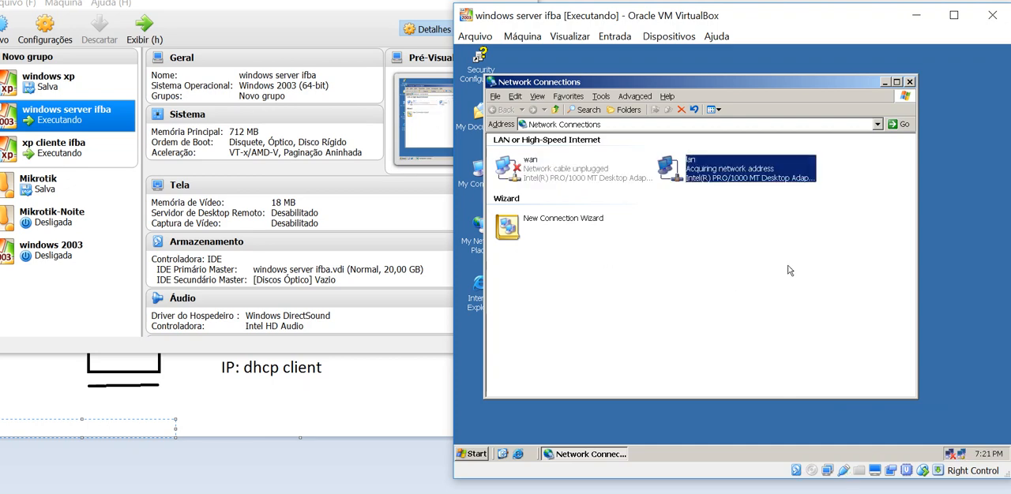
{"action": "left_click", "coordinate": [789, 271]}
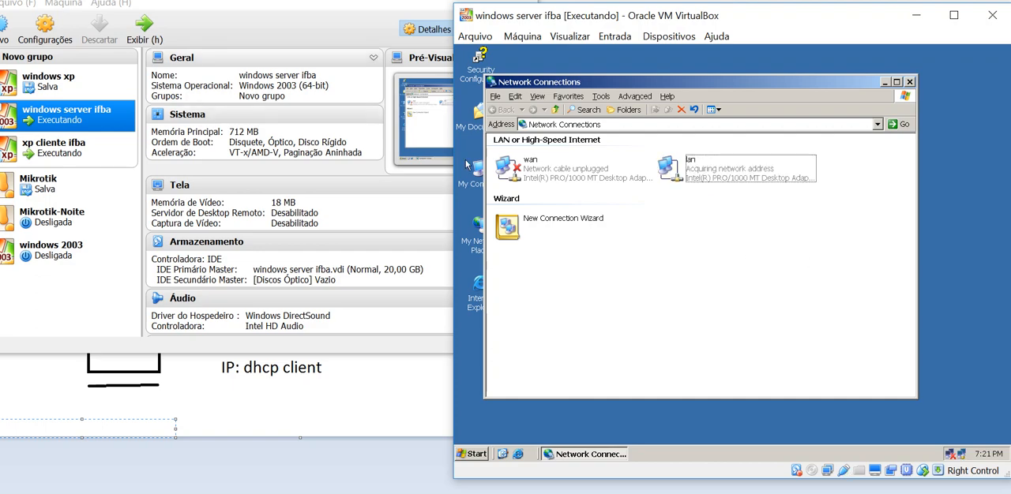
Reconnect the virtual network cable (Cabo conectado) of the server's Adaptador 1 and save the VirtualBox settings
{"action": "left_click", "coordinate": [45, 28]}
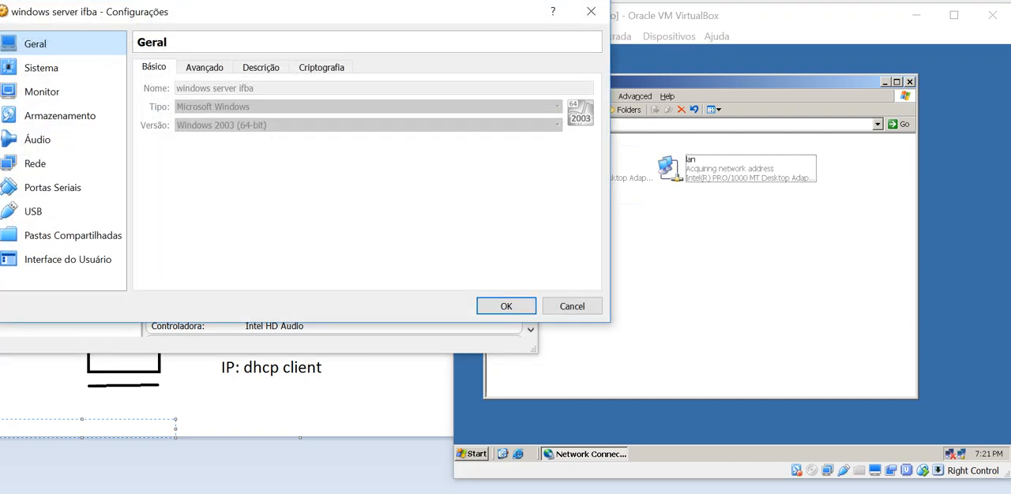
{"action": "left_click", "coordinate": [36, 163]}
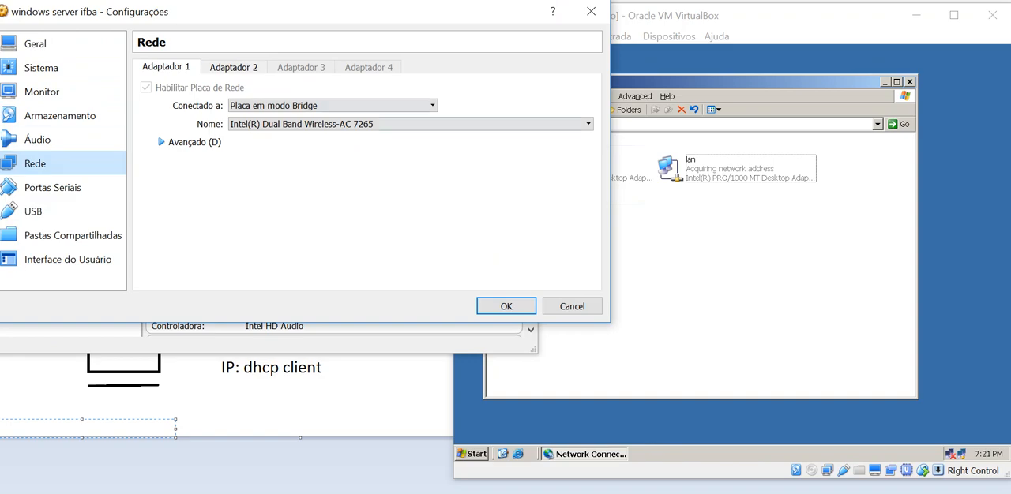
{"action": "left_click", "coordinate": [163, 142]}
{"action": "left_click", "coordinate": [234, 218]}
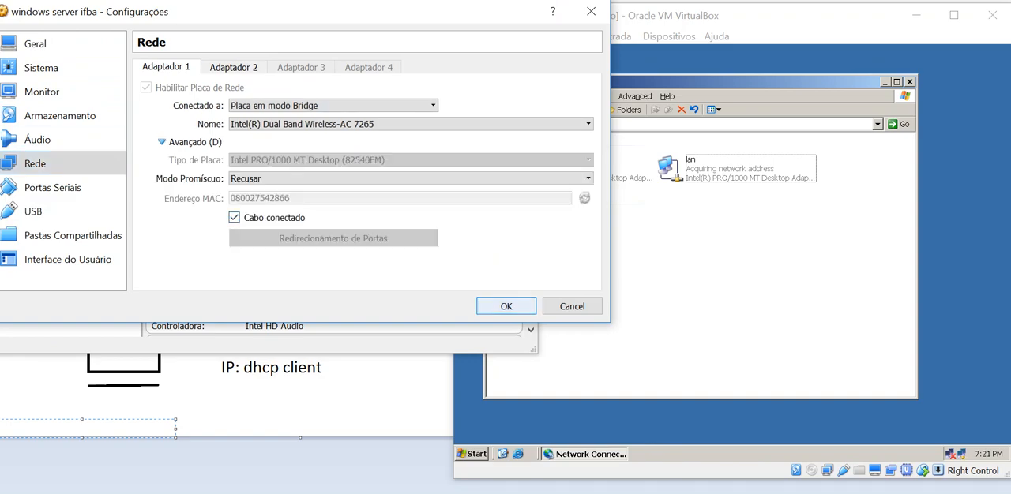
{"action": "left_click", "coordinate": [507, 306]}
Bring up the xp cliente ifba machine beside the server and dismiss the server's lan connectivity notice
{"action": "left_click", "coordinate": [655, 311]}
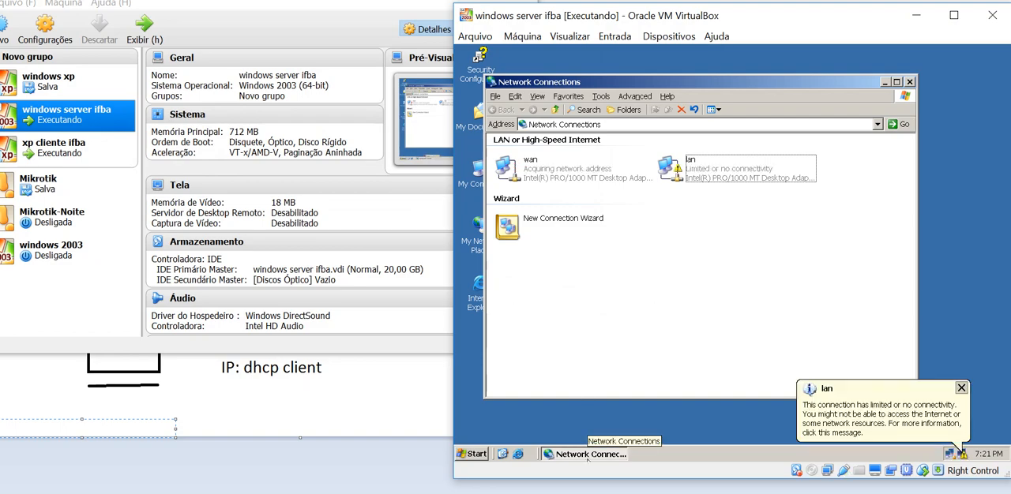
{"action": "left_click", "coordinate": [424, 446]}
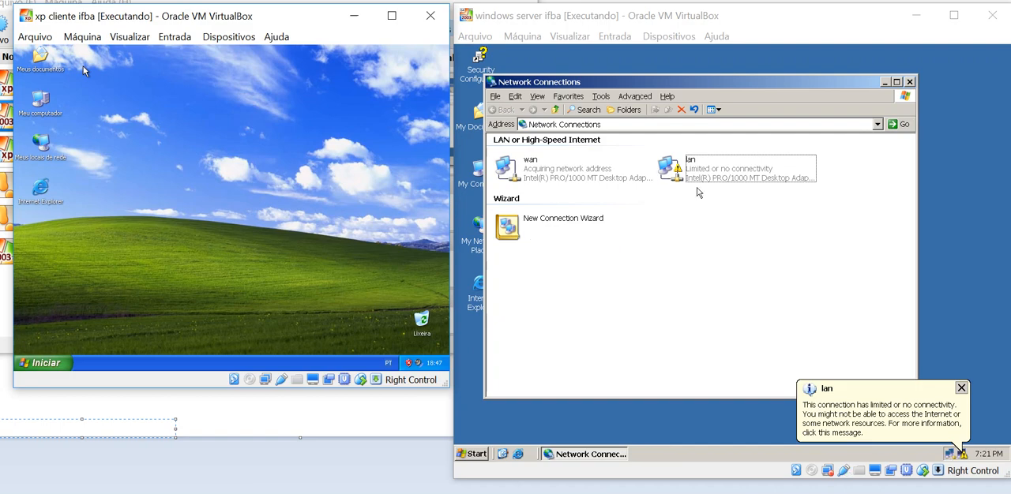
{"action": "left_click", "coordinate": [963, 394]}
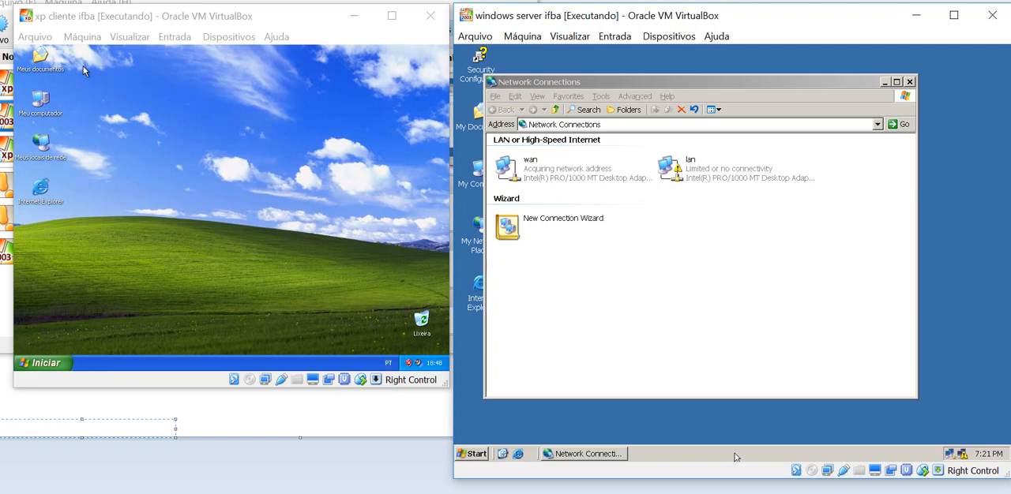
Switch the host's Wi-Fi from AP_CGTI_TESTE to LABORATORIOS, and dismiss the activation reminder back in the server
{"action": "left_click", "coordinate": [789, 493]}
{"action": "left_click", "coordinate": [839, 476]}
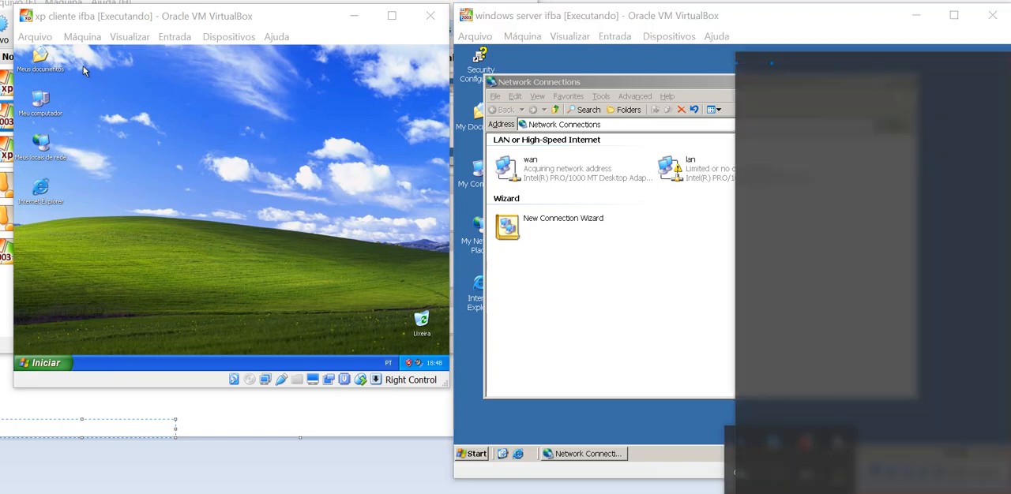
{"action": "left_click", "coordinate": [831, 288]}
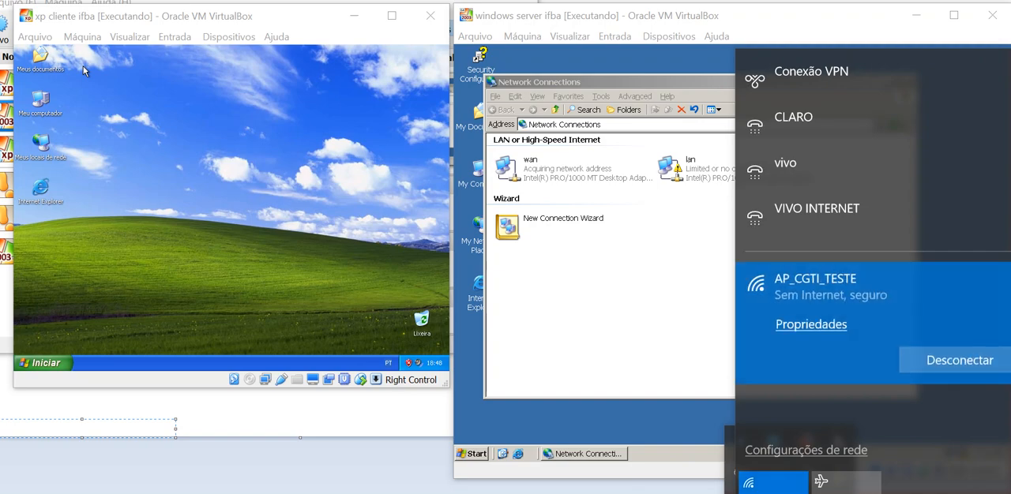
{"action": "left_click", "coordinate": [959, 361]}
{"action": "left_click", "coordinate": [837, 288]}
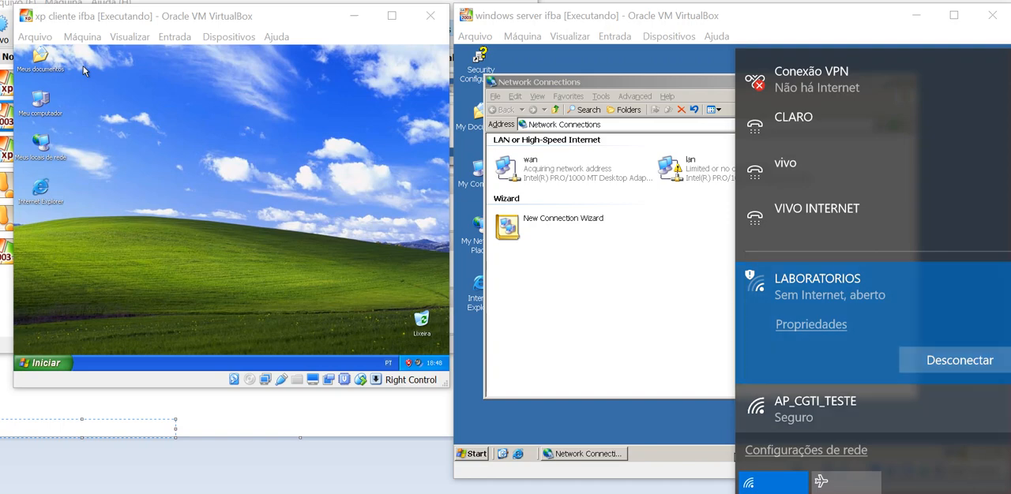
{"action": "left_click", "coordinate": [659, 354]}
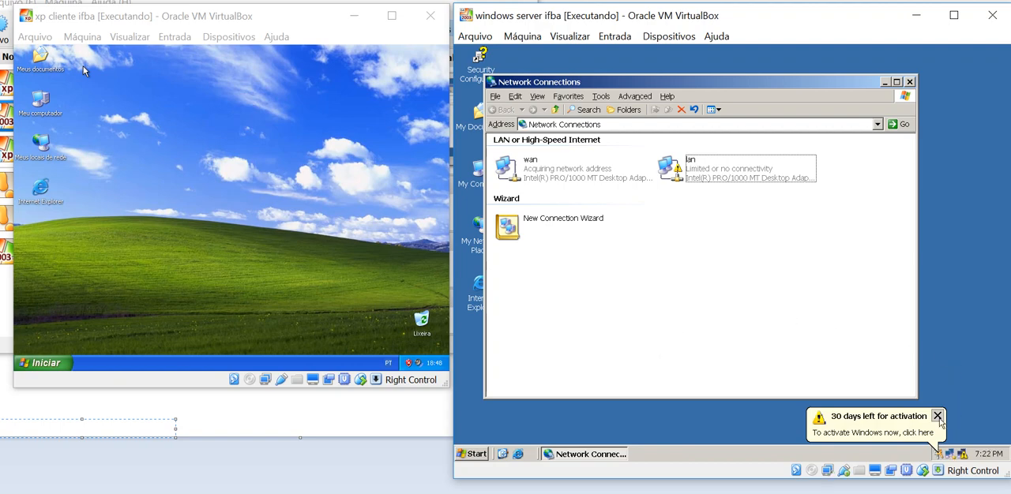
{"action": "left_click", "coordinate": [939, 417]}
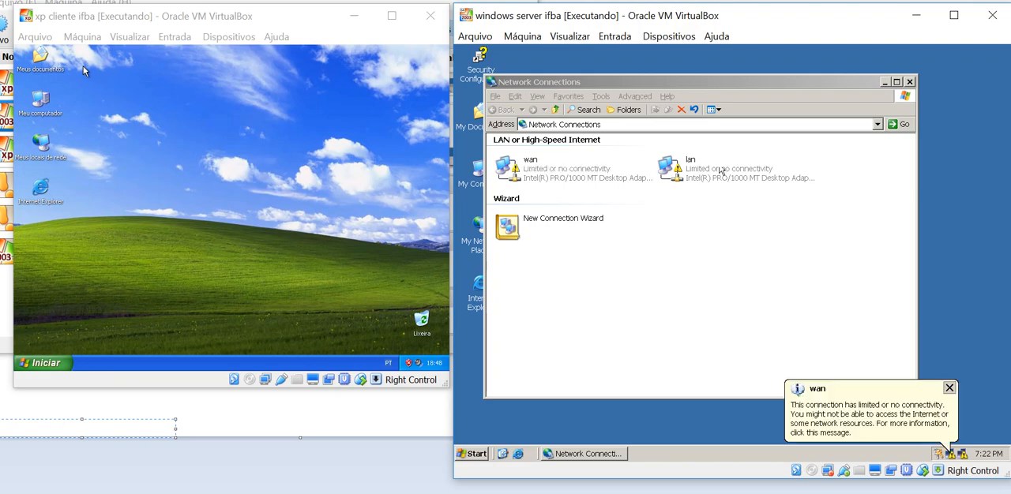
Open the lan connection's Internet Protocol (TCP/IP) properties and choose to use a manually specified IP address
{"action": "right_click", "coordinate": [710, 167]}
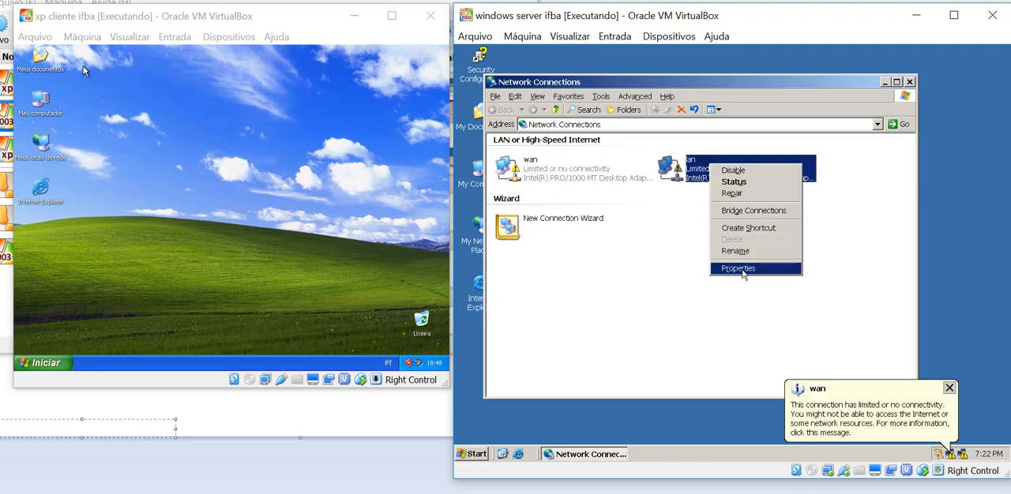
{"action": "left_click", "coordinate": [740, 269]}
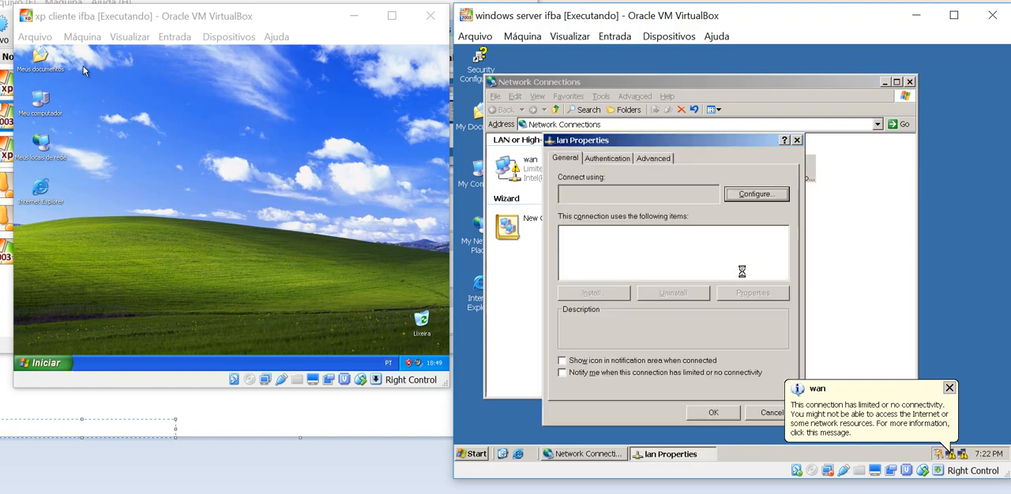
{"action": "left_click", "coordinate": [649, 267]}
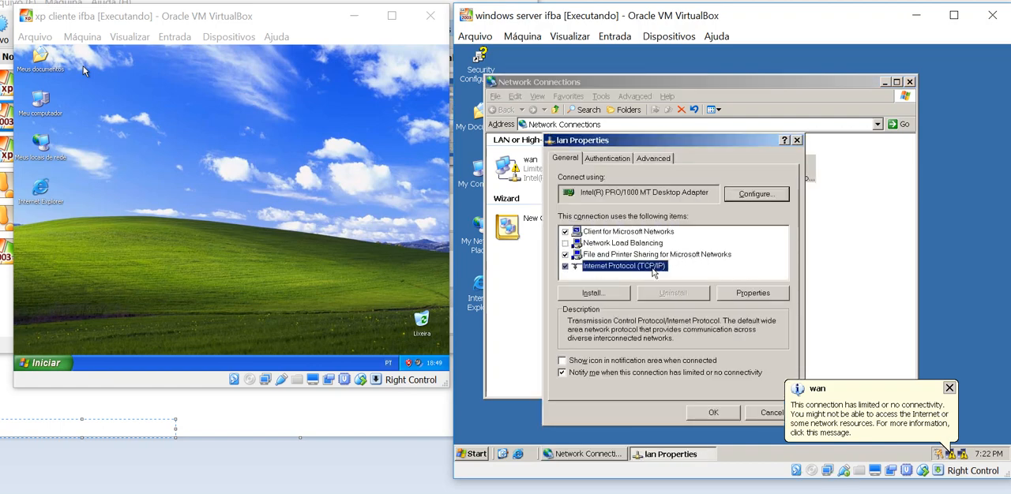
{"action": "left_click", "coordinate": [742, 294]}
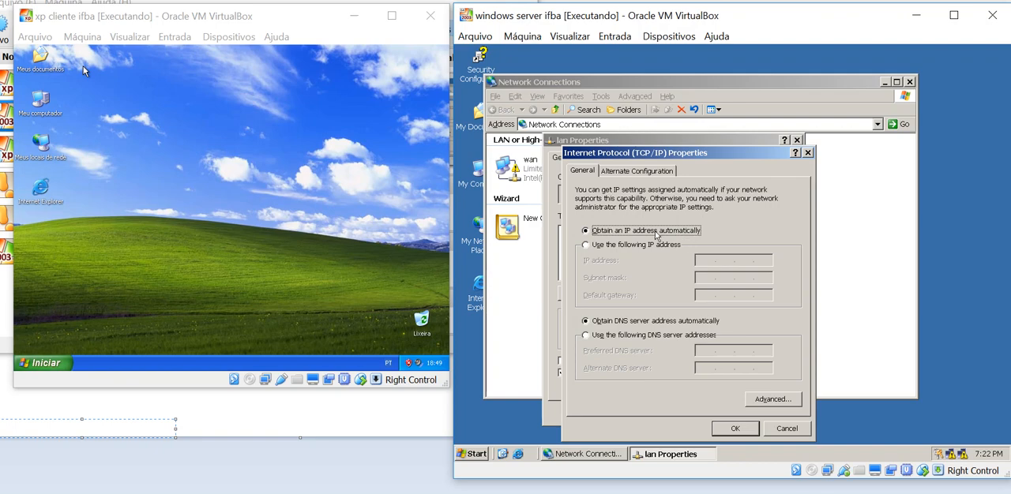
{"action": "left_click", "coordinate": [613, 247]}
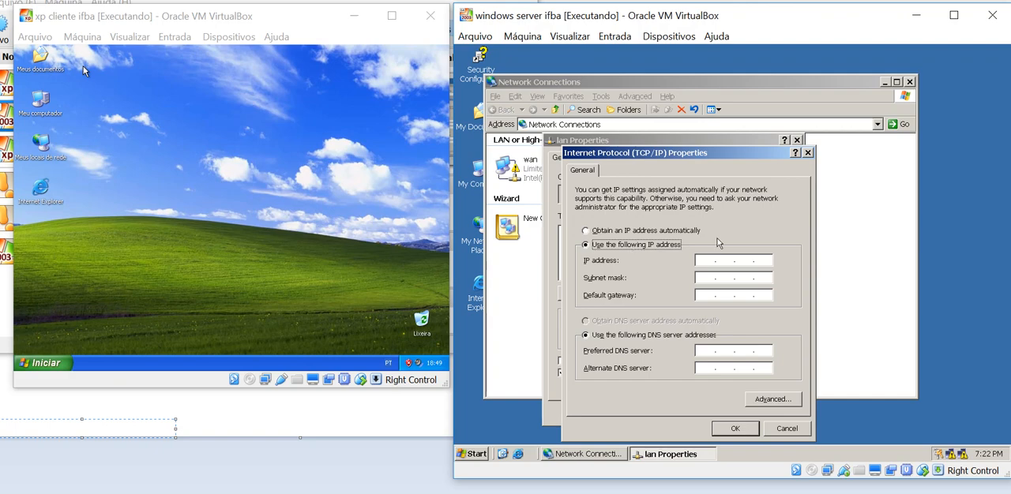
Consult the Paint diagram for the server's planned LAN IP address and mask, and return to the lan TCP/IP properties
{"action": "left_click", "coordinate": [709, 259]}
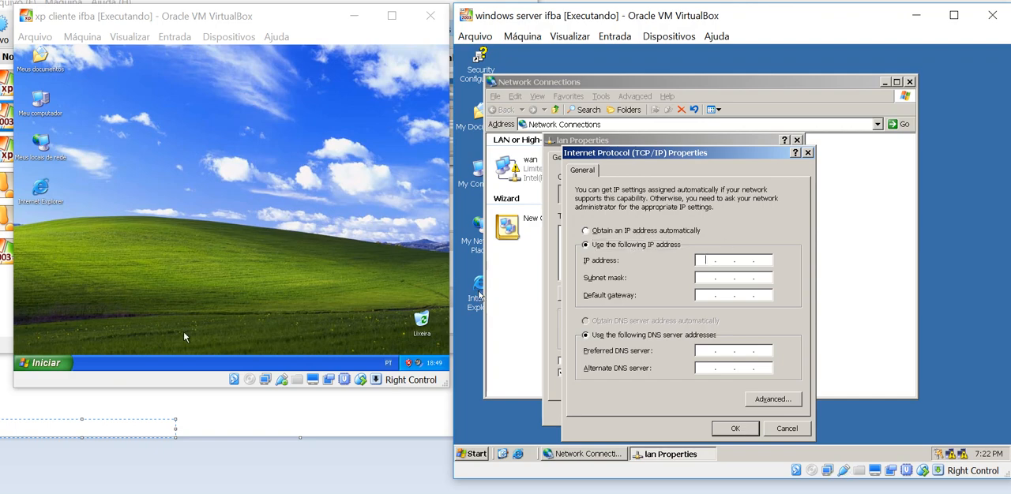
{"action": "left_click", "coordinate": [189, 411]}
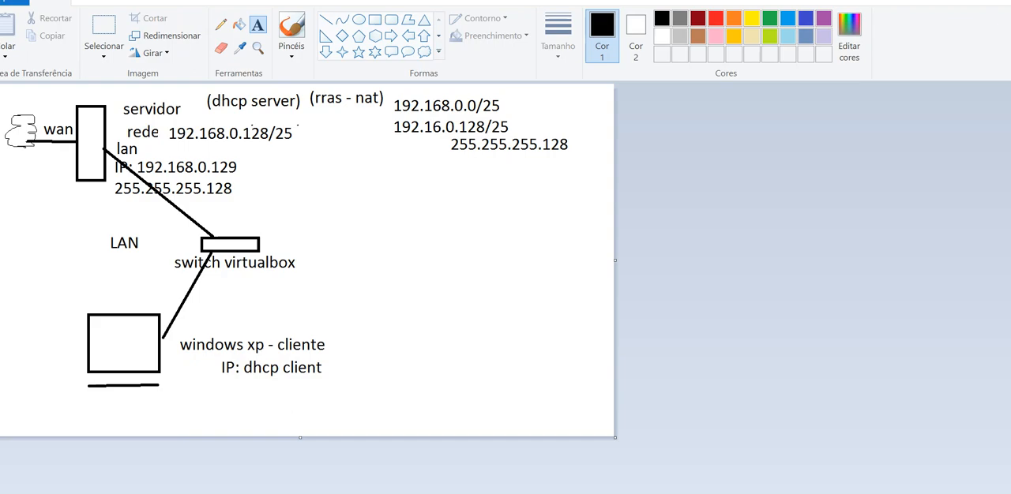
{"action": "key", "text": "alt+Tab"}
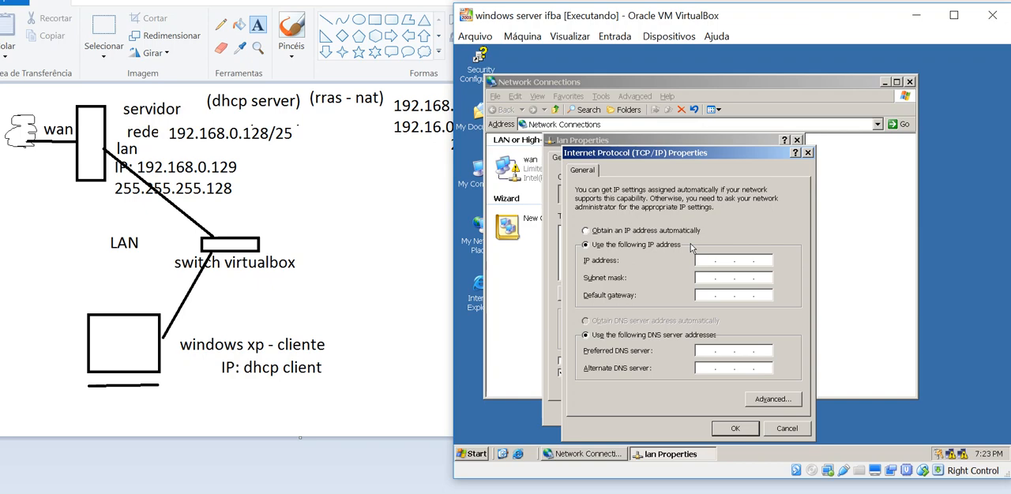
Assign the lan connection the IP address 192.168.0.128 with subnet mask 255.255.255.0, and accept the settings
{"action": "type", "text": "192 . 168 . 0 . 129"}
{"action": "left_click_drag", "start_coordinate": [756, 261], "coordinate": [789, 265]}
{"action": "type", "text": "128"}
{"action": "left_click", "coordinate": [707, 278]}
{"action": "left_click", "coordinate": [744, 278]}
{"action": "left_click", "coordinate": [736, 428]}
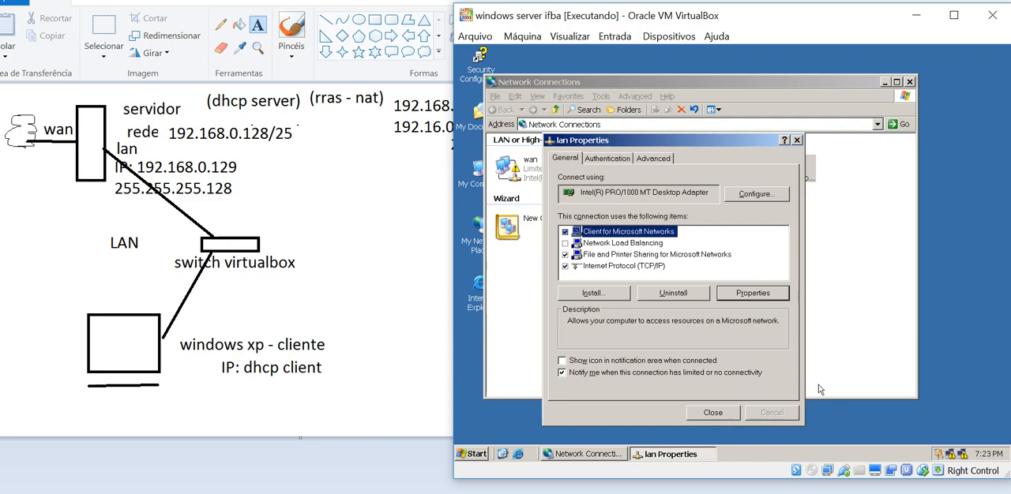
Reopen the lan TCP/IP settings, change the subnet mask to 255.255.255.128, try to apply it and dismiss the resulting message
{"action": "double_click", "coordinate": [652, 267]}
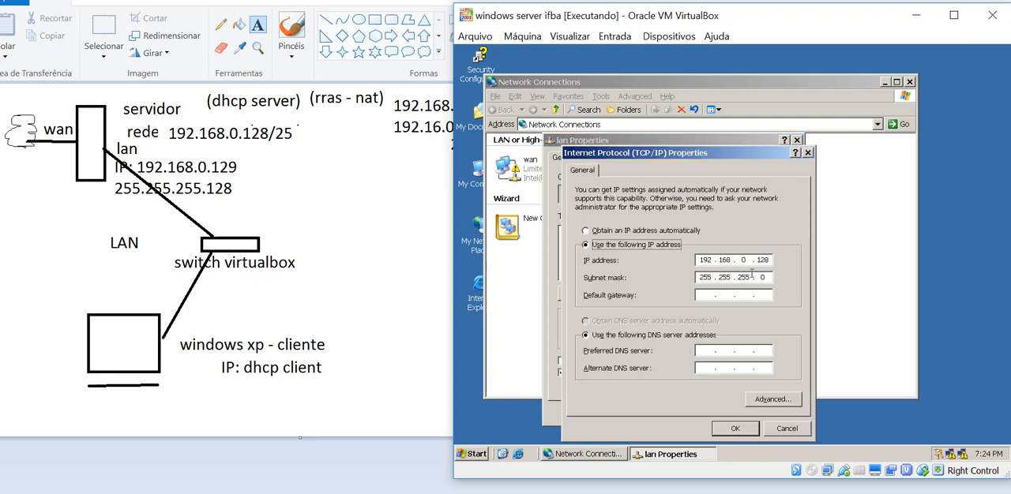
{"action": "left_click_drag", "start_coordinate": [765, 277], "coordinate": [809, 278]}
{"action": "type", "text": "128"}
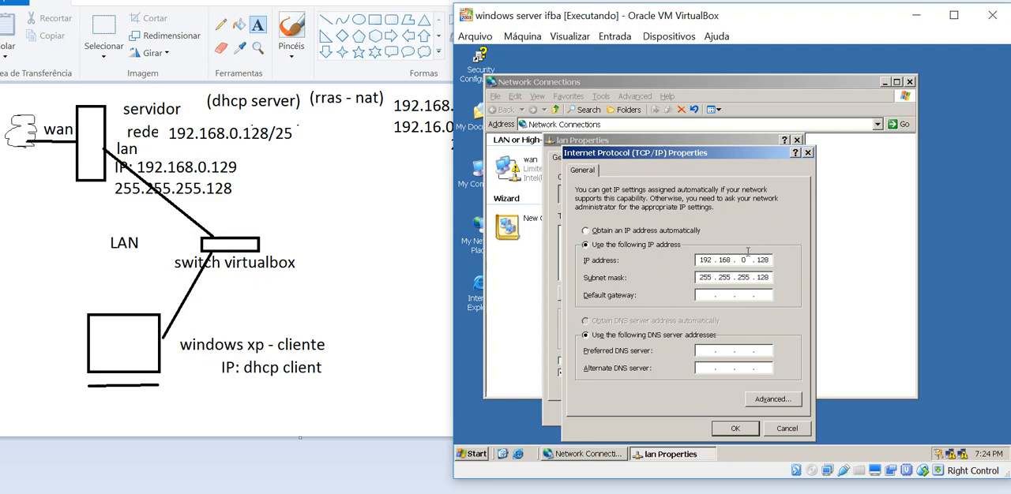
{"action": "left_click", "coordinate": [742, 430]}
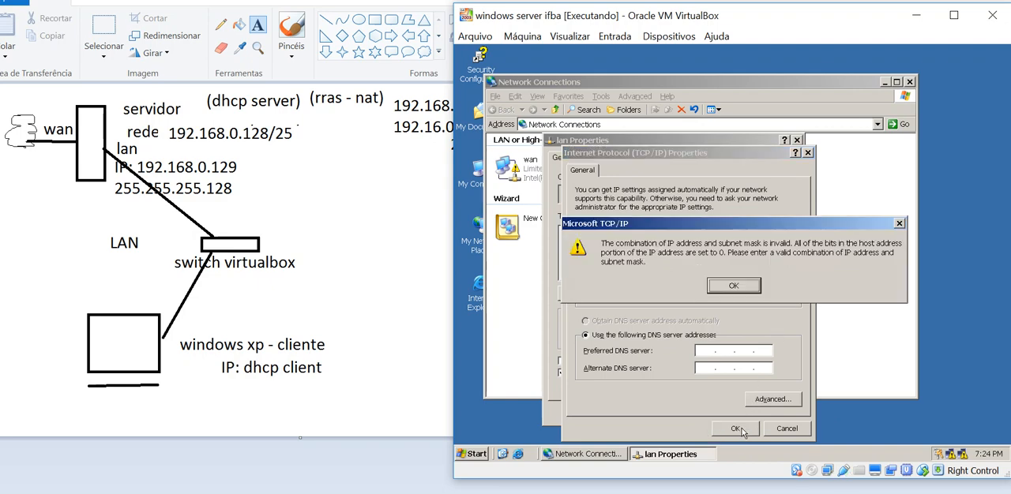
{"action": "left_click", "coordinate": [722, 288]}
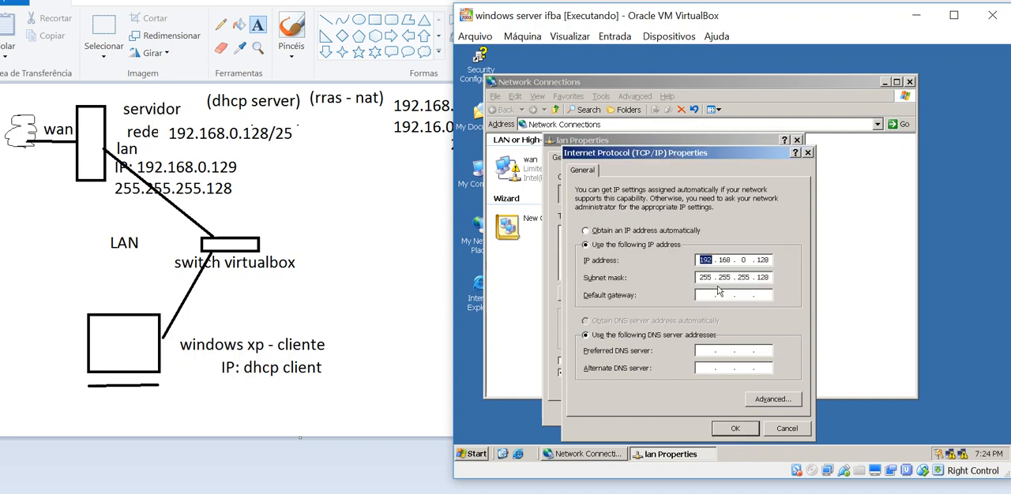
Try to apply the subnet mask 255.255.255.192 to the lan connection and dismiss the resulting message
{"action": "double_click", "coordinate": [761, 278]}
{"action": "type", "text": "192"}
{"action": "left_click", "coordinate": [728, 428]}
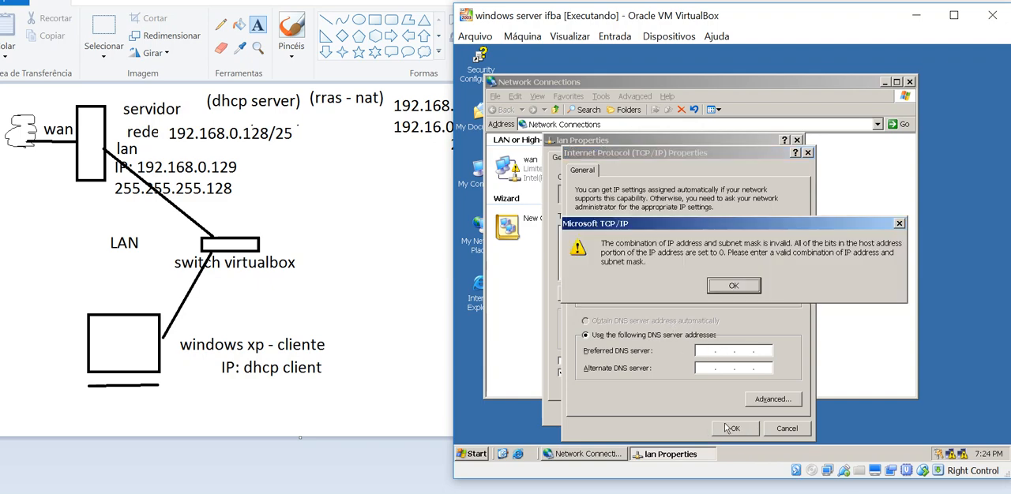
{"action": "left_click", "coordinate": [724, 289]}
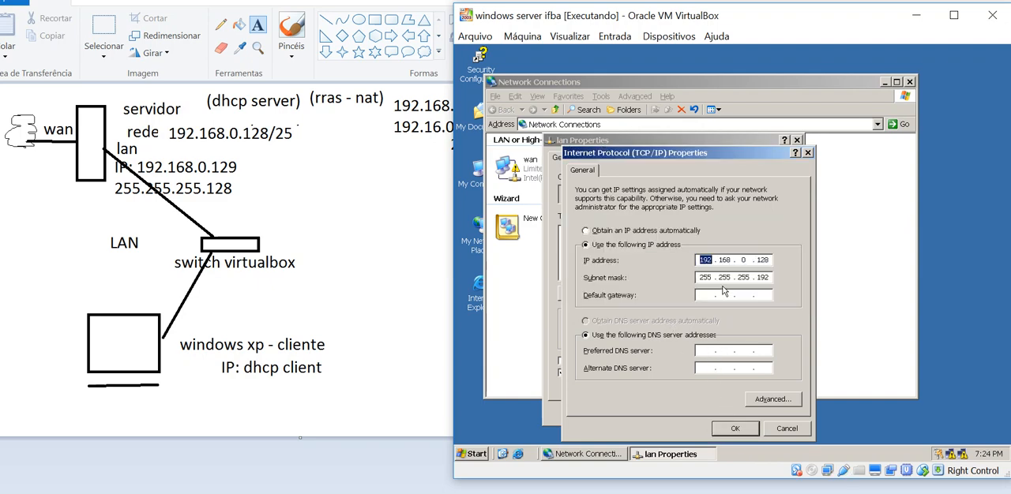
Set the lan subnet mask to 255.255.255.128 and the IP address to 192.168.0.129, then apply and close the lan properties
{"action": "left_click_drag", "start_coordinate": [758, 277], "coordinate": [795, 277]}
{"action": "type", "text": "128"}
{"action": "double_click", "coordinate": [761, 260]}
{"action": "type", "text": "112"}
{"action": "key", "text": "BackSpace"}
{"action": "key", "text": "BackSpace"}
{"action": "type", "text": "29"}
{"action": "left_click", "coordinate": [733, 435]}
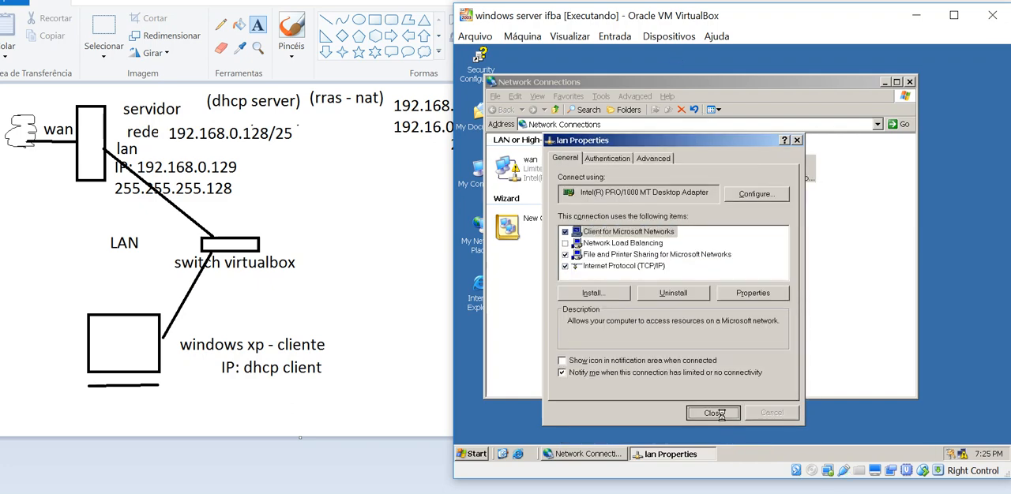
{"action": "left_click", "coordinate": [714, 414]}
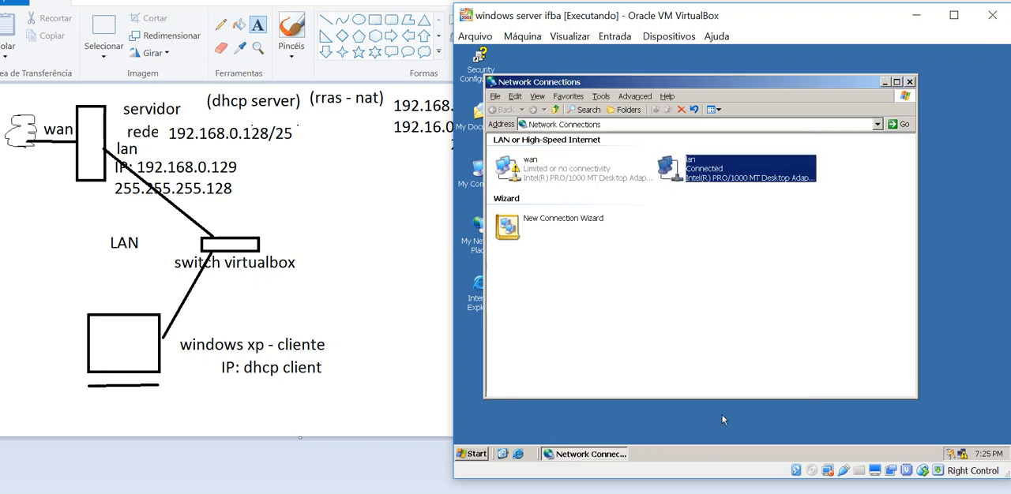
Open a command prompt on the server with cmd and run ipconfig to check the adapter addresses
{"action": "left_click", "coordinate": [718, 251]}
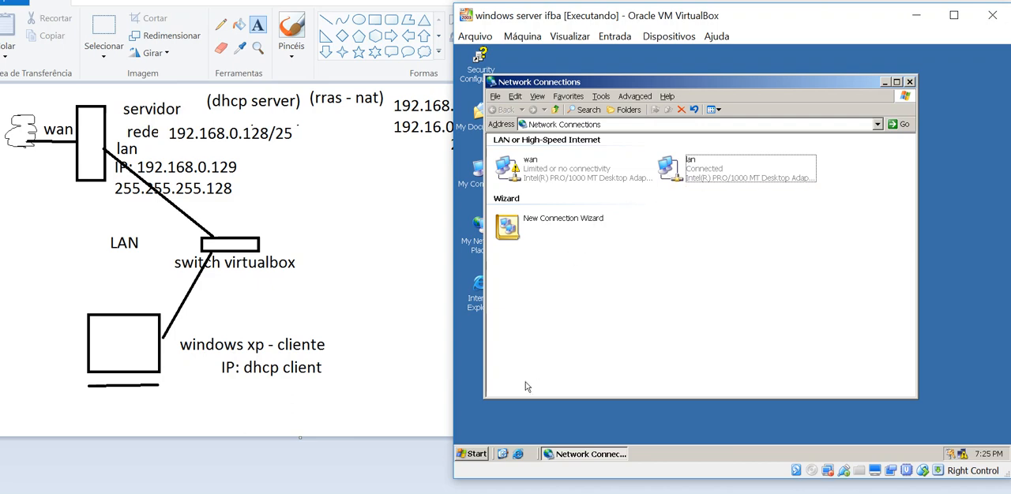
{"action": "left_click", "coordinate": [476, 455]}
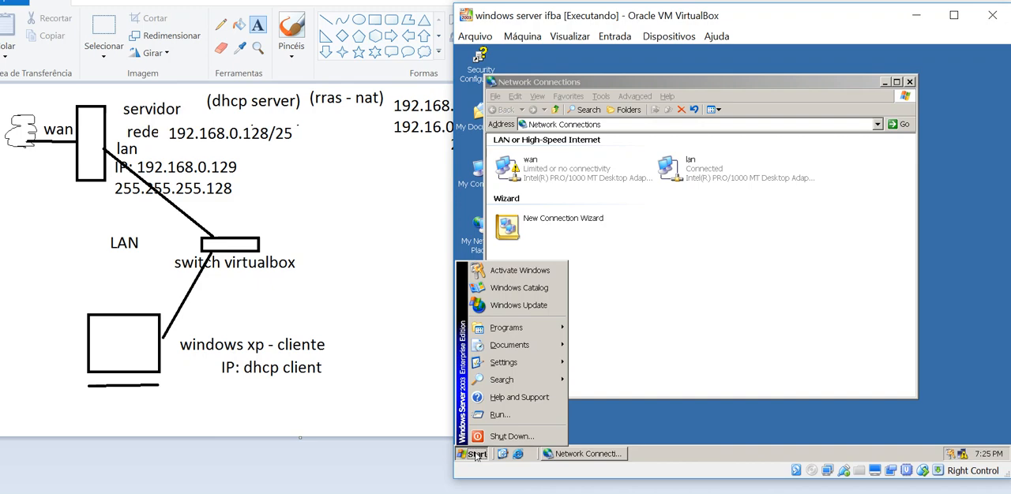
{"action": "left_click", "coordinate": [493, 419]}
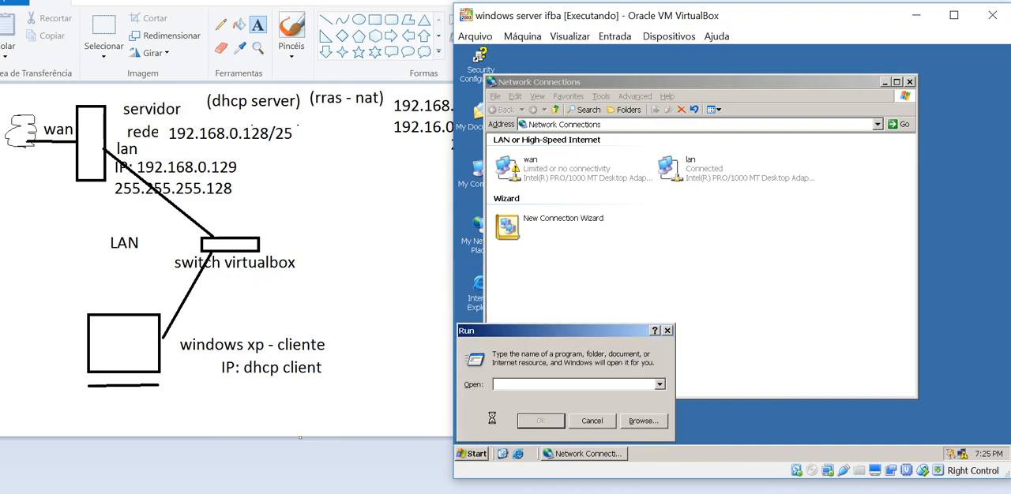
{"action": "type", "text": "cmd"}
{"action": "key", "text": "Return"}
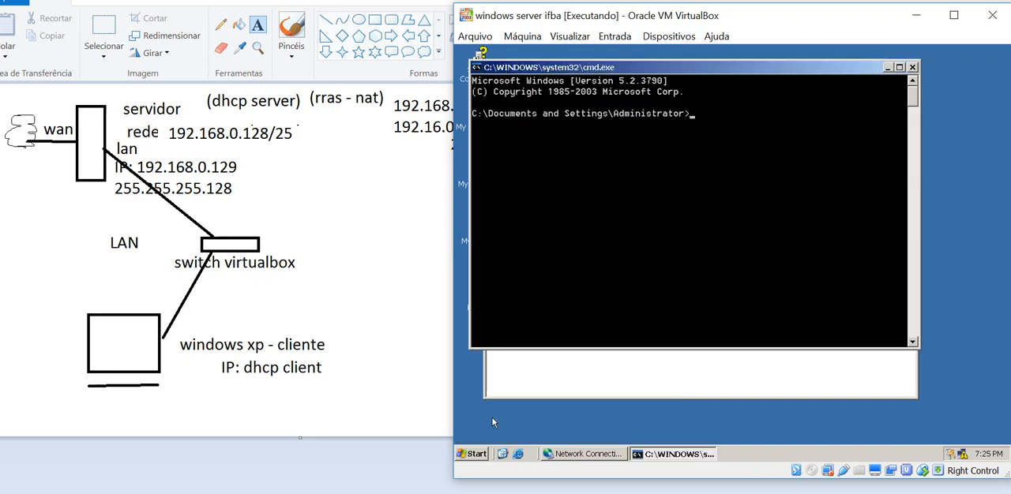
{"action": "type", "text": "ipconfig"}
{"action": "key", "text": "Return"}
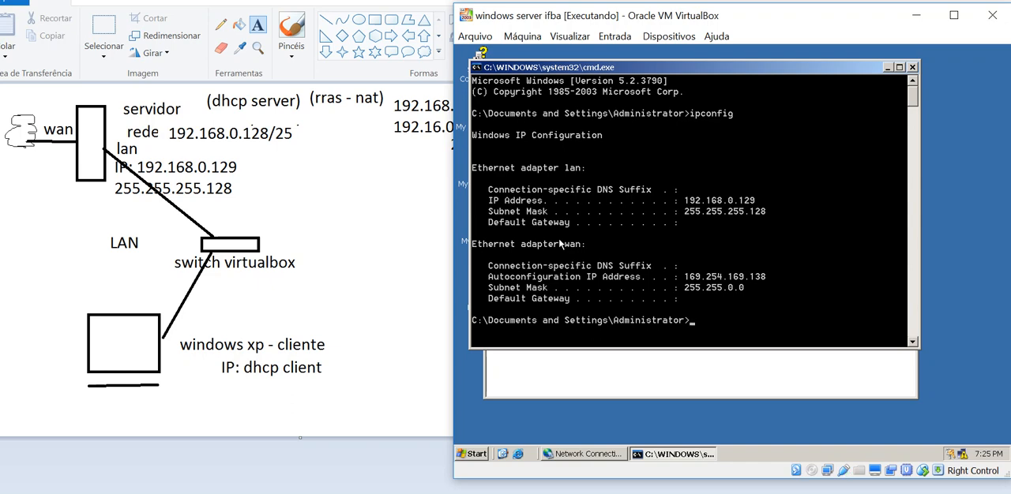
Run ipconfig /all on the server and review the host details and the full lan and wan adapter configuration
{"action": "type", "text": "ipconfig /all"}
{"action": "key", "text": "Return"}
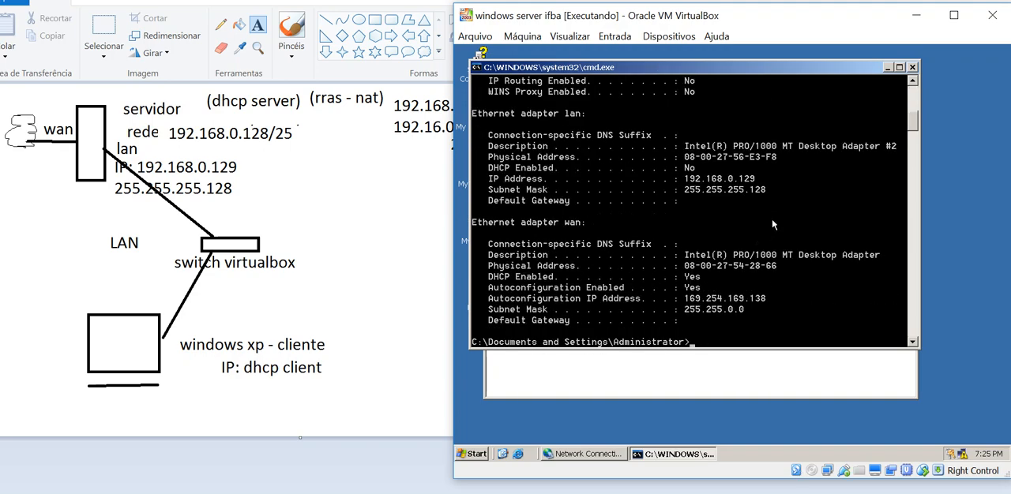
{"action": "scroll", "coordinate": [778, 207], "scroll_direction": "up", "scroll_amount": 9}
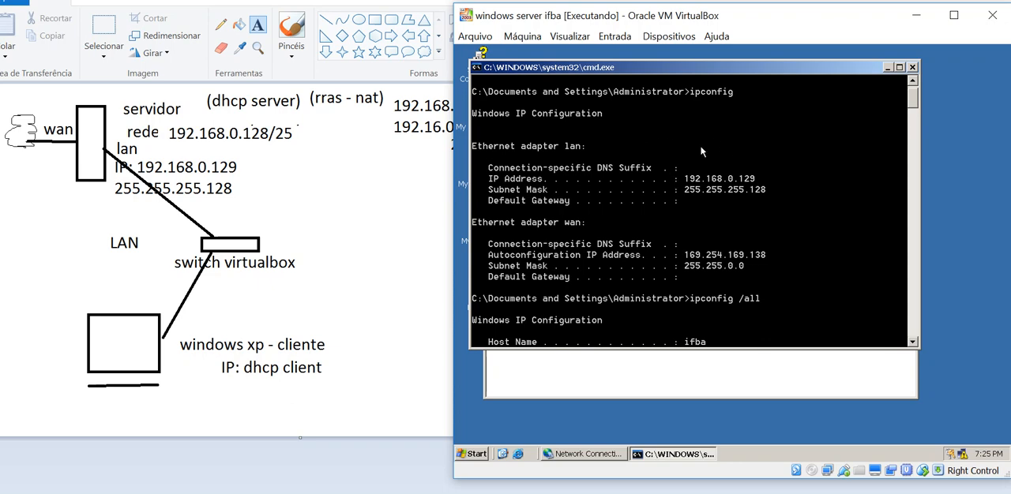
{"action": "scroll", "coordinate": [735, 205], "scroll_direction": "down", "scroll_amount": 2}
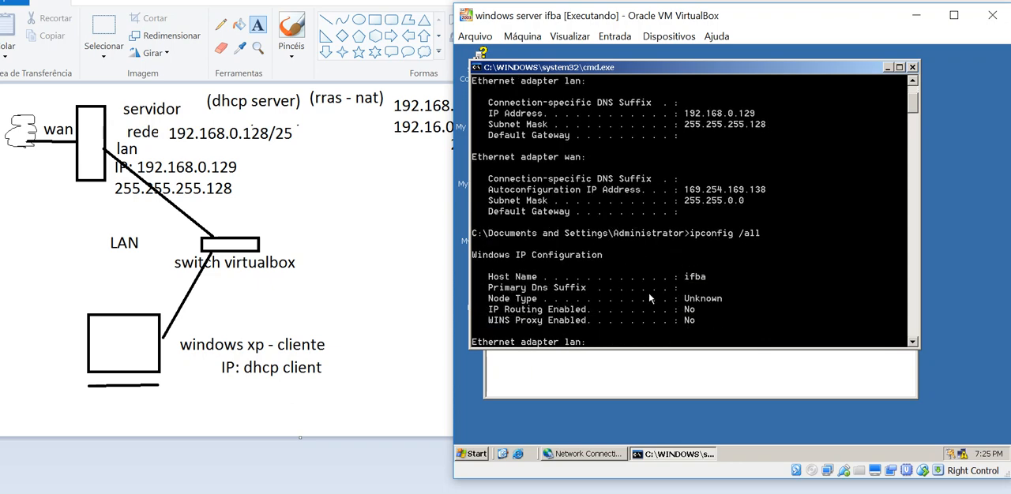
{"action": "scroll", "coordinate": [659, 275], "scroll_direction": "down", "scroll_amount": 1}
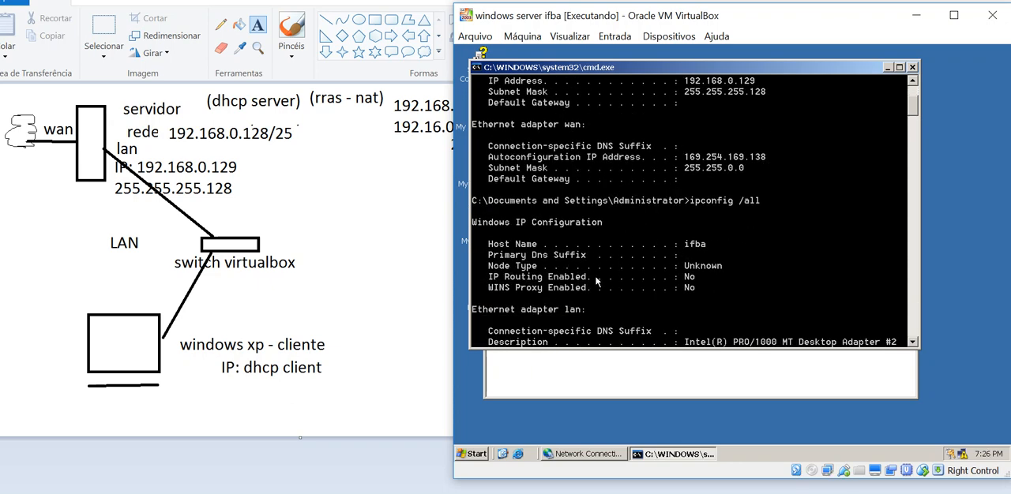
{"action": "scroll", "coordinate": [650, 256], "scroll_direction": "down", "scroll_amount": 3}
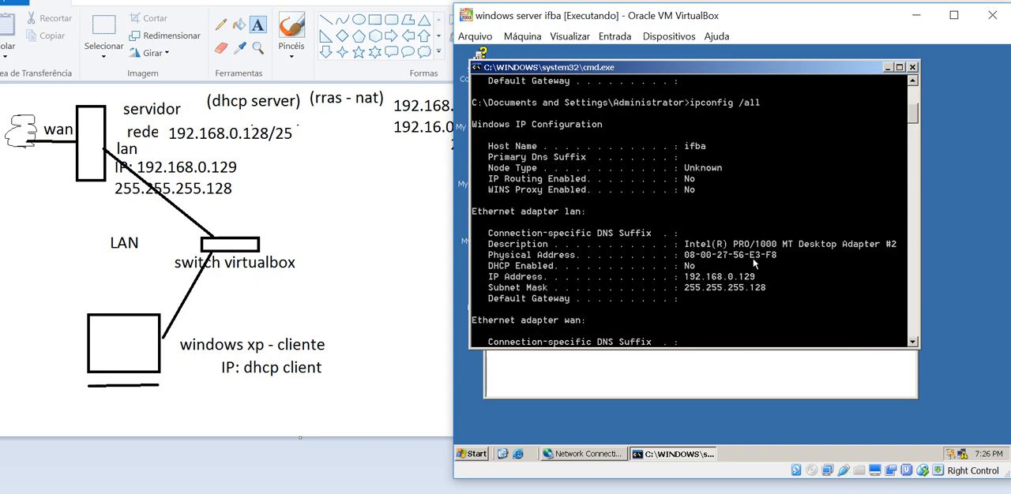
{"action": "scroll", "coordinate": [757, 260], "scroll_direction": "down", "scroll_amount": 5}
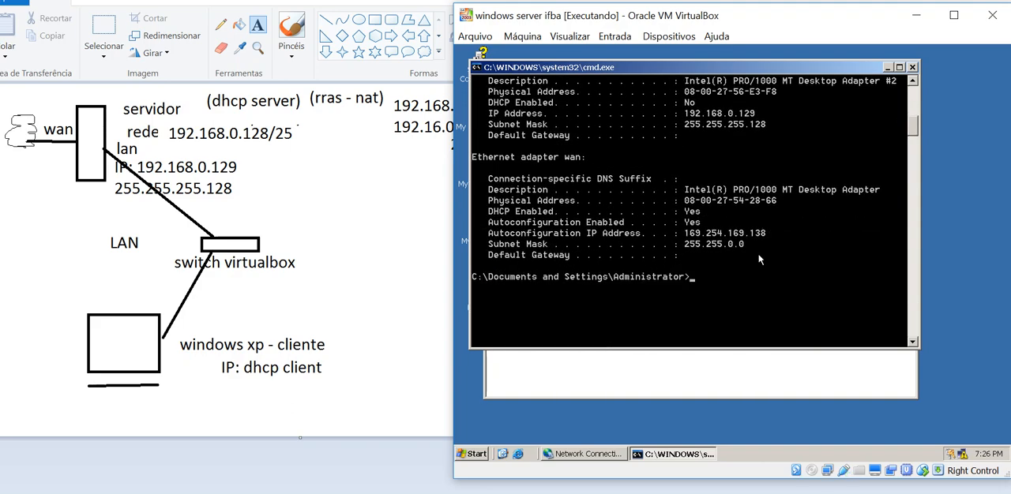
{"action": "type", "text": "ipconfig /flushdns"}
{"action": "key", "text": "BackSpace"}
{"action": "key", "text": "BackSpace"}
{"action": "key", "text": "BackSpace"}
{"action": "key", "text": "BackSpace"}
{"action": "key", "text": "BackSpace"}
{"action": "key", "text": "BackSpace"}
{"action": "key", "text": "BackSpace"}
{"action": "key", "text": "BackSpace"}
{"action": "type", "text": "displaydns"}
{"action": "key", "text": "BackSpace"}
{"action": "key", "text": "BackSpace"}
{"action": "key", "text": "BackSpace"}
{"action": "key", "text": "BackSpace"}
{"action": "key", "text": "BackSpace"}
{"action": "key", "text": "BackSpace"}
{"action": "key", "text": "BackSpace"}
{"action": "key", "text": "BackSpace"}
{"action": "key", "text": "BackSpace"}
{"action": "key", "text": "BackSpace"}
{"action": "type", "text": "renew"}
{"action": "key", "text": "BackSpace"}
{"action": "key", "text": "BackSpace"}
{"action": "key", "text": "BackSpace"}
{"action": "key", "text": "BackSpace"}
{"action": "key", "text": "BackSpace"}
{"action": "type", "text": "release"}
{"action": "key", "text": "BackSpace"}
{"action": "key", "text": "BackSpace"}
{"action": "key", "text": "BackSpace"}
{"action": "key", "text": "BackSpace"}
{"action": "key", "text": "BackSpace"}
{"action": "key", "text": "BackSpace"}
{"action": "key", "text": "BackSpace"}
{"action": "key", "text": "BackSpace"}
{"action": "key", "text": "BackSpace"}
{"action": "key", "text": "BackSpace"}
{"action": "key", "text": "BackSpace"}
{"action": "key", "text": "BackSpace"}
{"action": "key", "text": "BackSpace"}
{"action": "key", "text": "BackSpace"}
{"action": "key", "text": "BackSpace"}
{"action": "key", "text": "BackSpace"}
Test the server's own network response by pinging localhost and the host name ifba
{"action": "type", "text": "ping"}
{"action": "type", "text": "localhost"}
{"action": "key", "text": "Return"}
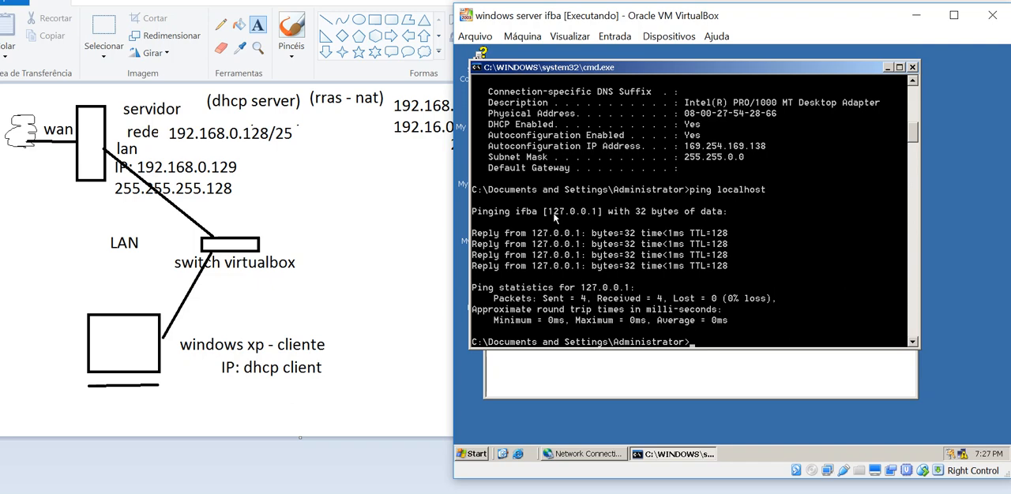
{"action": "type", "text": "ping ifba"}
{"action": "key", "text": "Return"}
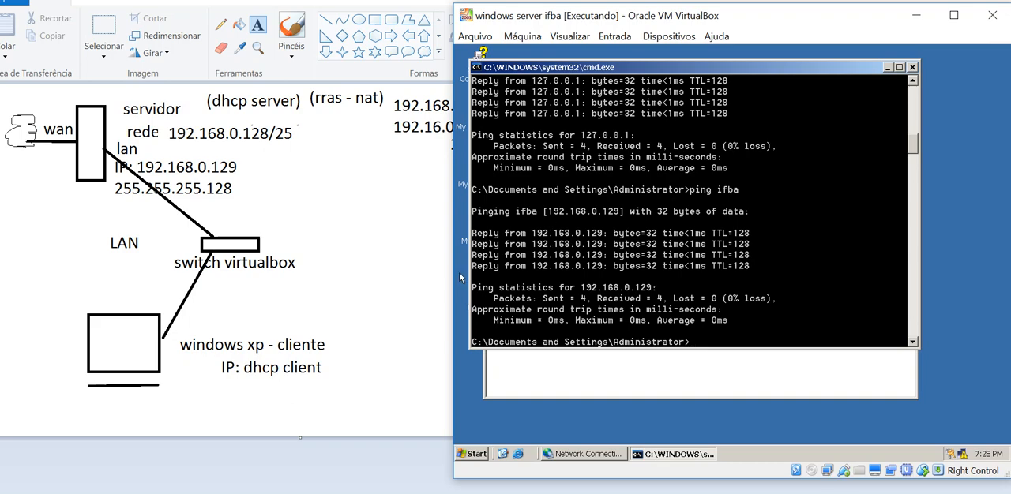
Switch to the xp cliente ifba machine and open a command prompt with cmd
{"action": "left_click", "coordinate": [411, 493]}
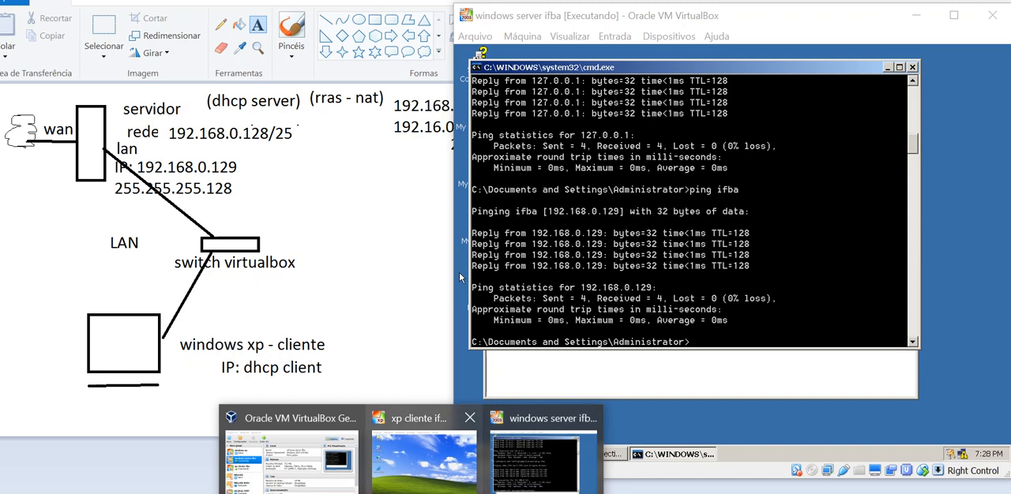
{"action": "left_click", "coordinate": [424, 454]}
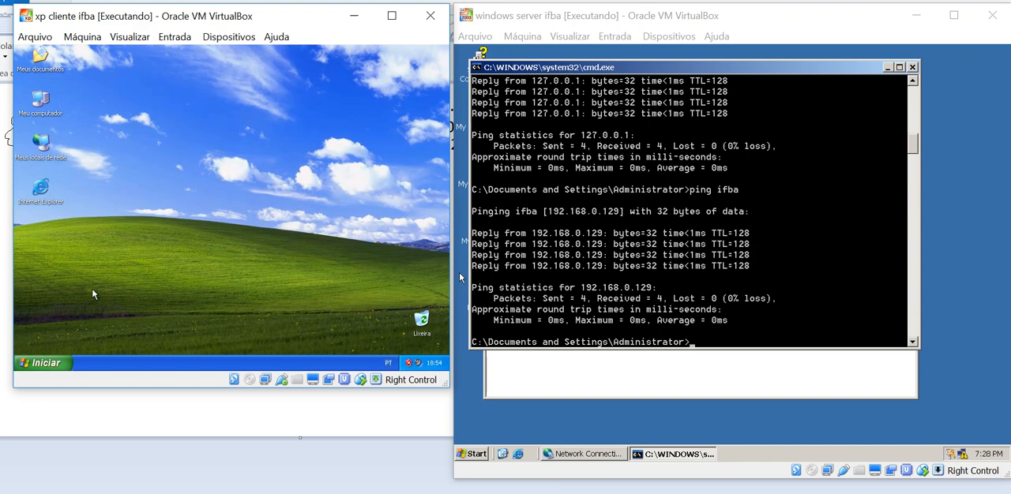
{"action": "left_click", "coordinate": [63, 365]}
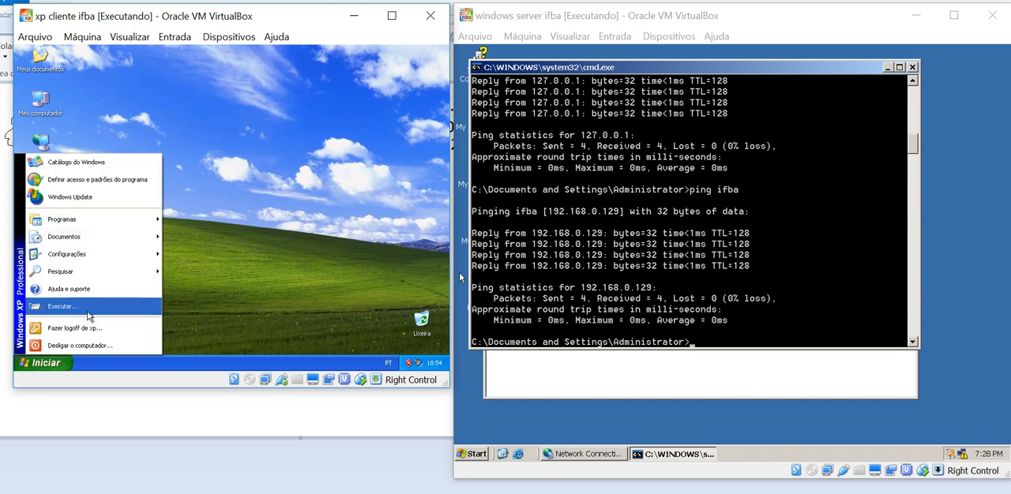
{"action": "left_click", "coordinate": [62, 306]}
{"action": "type", "text": "cmd"}
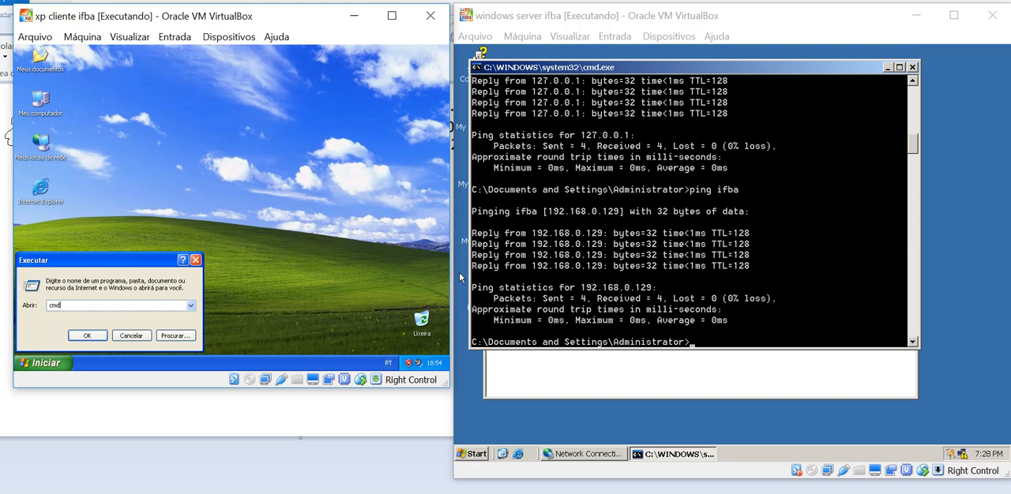
{"action": "key", "text": "Return"}
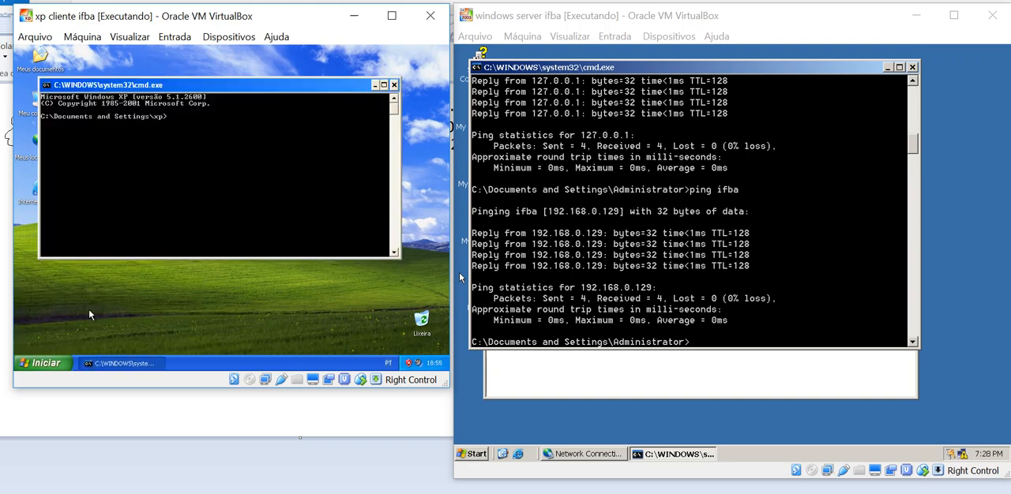
Check the XP client's current IP configuration with ipconfig
{"action": "type", "text": "ipcoconfig"}
{"action": "key", "text": "Return"}
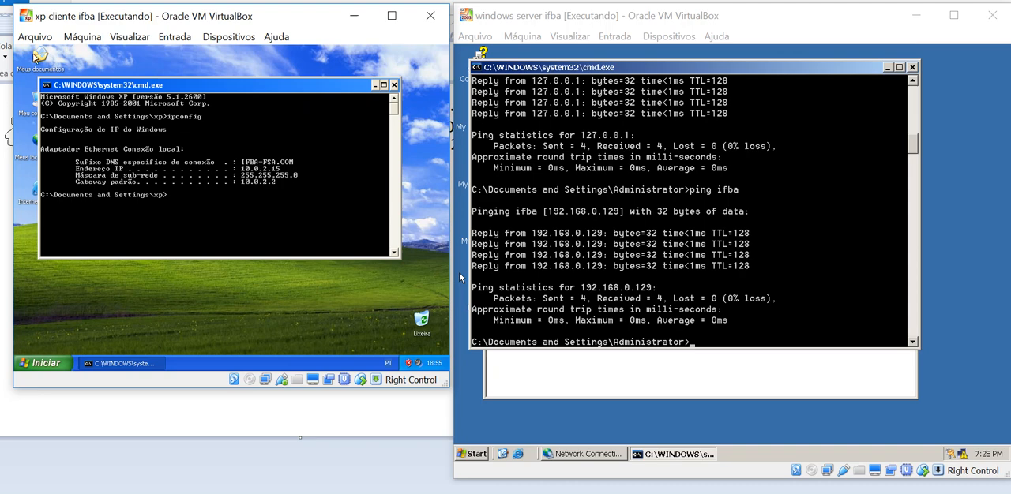
Attach the XP client's Adaptador 1 to Rede Interna in its network settings, and recheck the client's addresses with ipconfig
{"action": "left_click", "coordinate": [229, 36]}
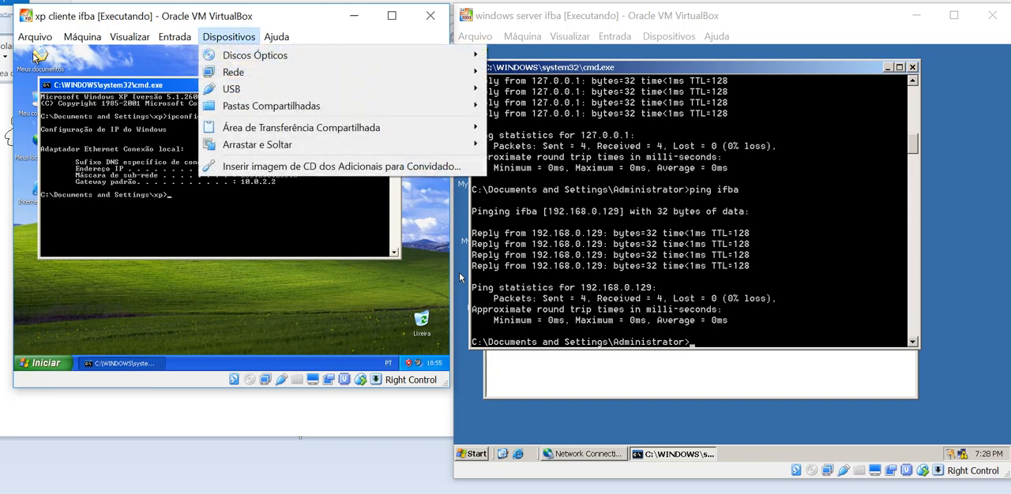
{"action": "mouse_move", "coordinate": [234, 72]}
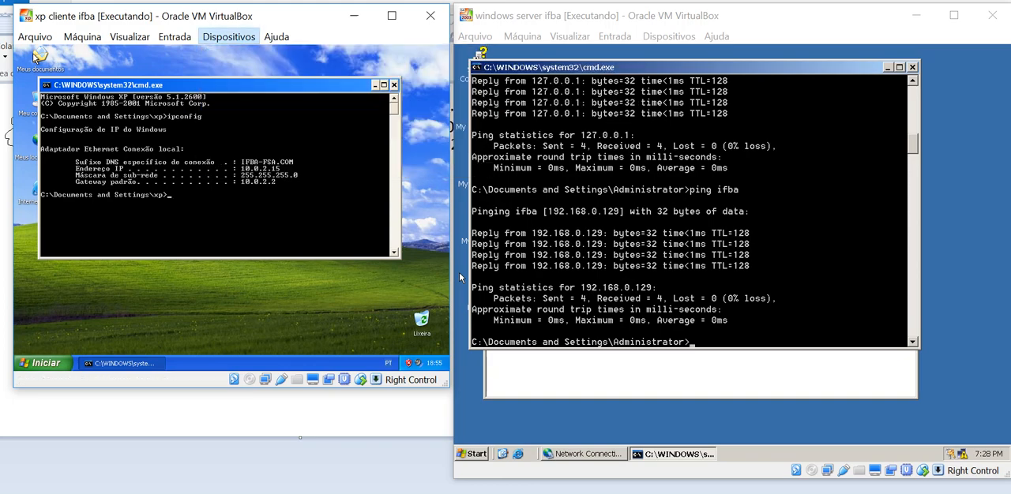
{"action": "left_click", "coordinate": [559, 75]}
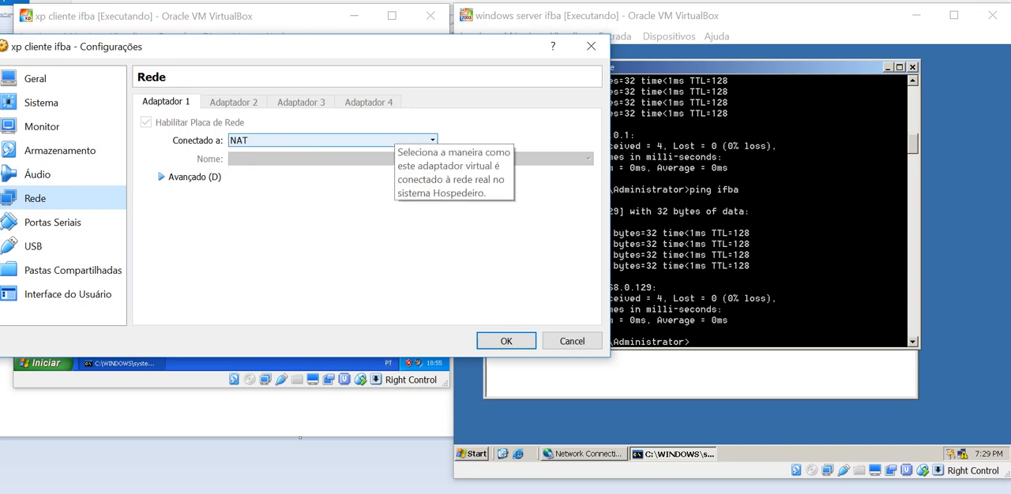
{"action": "left_click", "coordinate": [393, 140]}
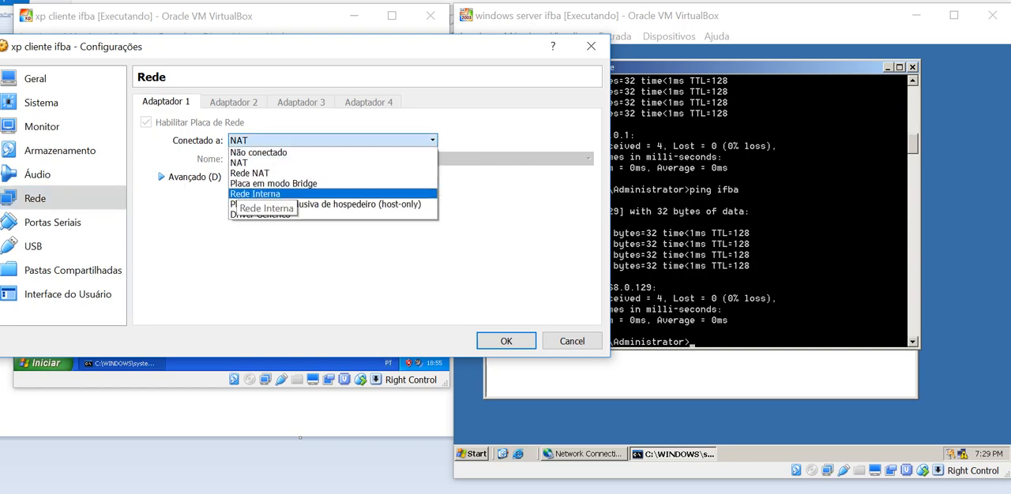
{"action": "left_click", "coordinate": [254, 194]}
{"action": "key", "text": "Return"}
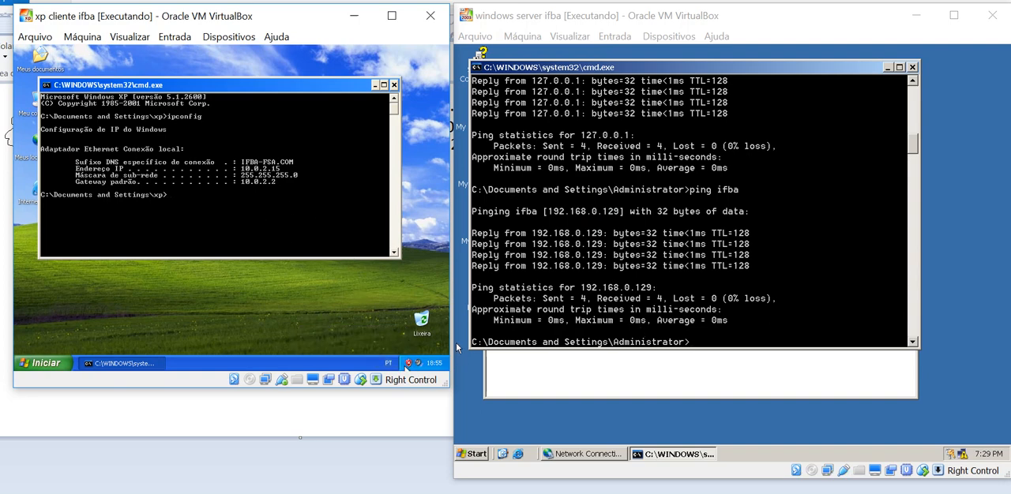
{"action": "key", "text": "Up"}
{"action": "key", "text": "Return"}
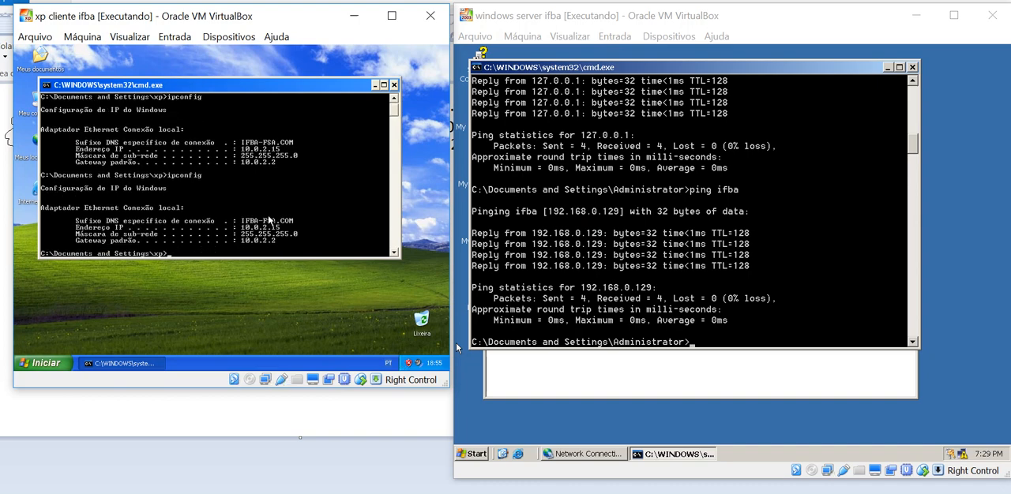
Try to release the XP client's current IP address using ipconfig with the /release option
{"action": "type", "text": "ipconf"}
{"action": "key", "text": "BackSpace"}
{"action": "key", "text": "BackSpace"}
{"action": "type", "text": "onfig /release"}
{"action": "key", "text": "Return"}
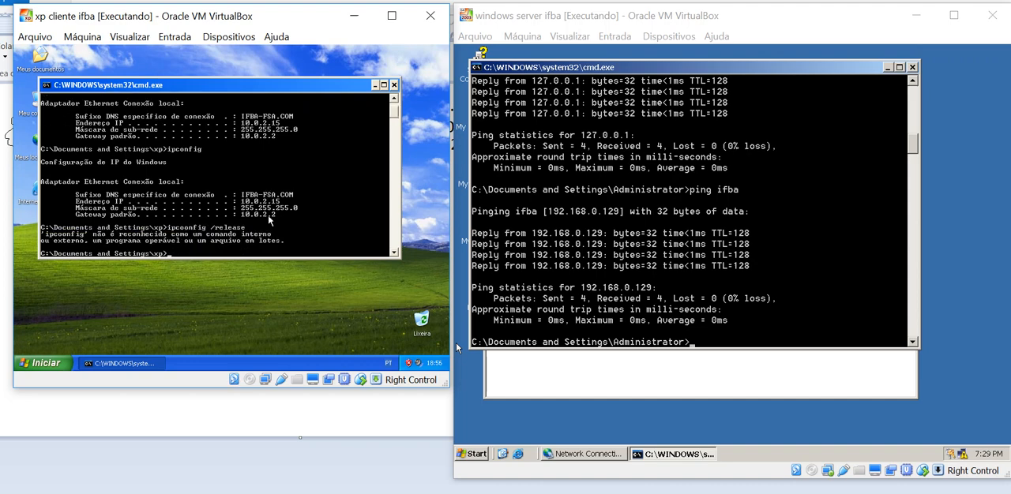
Release the XP client's current IP address using ipconfig /release
{"action": "key", "text": "Up"}
{"action": "key", "text": "BackSpace"}
{"action": "key", "text": "BackSpace"}
{"action": "key", "text": "BackSpace"}
{"action": "key", "text": "BackSpace"}
{"action": "key", "text": "BackSpace"}
{"action": "key", "text": "BackSpace"}
{"action": "key", "text": "BackSpace"}
{"action": "key", "text": "BackSpace"}
{"action": "key", "text": "BackSpace"}
{"action": "key", "text": "BackSpace"}
{"action": "key", "text": "BackSpace"}
{"action": "key", "text": "BackSpace"}
{"action": "key", "text": "BackSpace"}
{"action": "key", "text": "BackSpace"}
{"action": "key", "text": "BackSpace"}
{"action": "key", "text": "BackSpace"}
{"action": "type", "text": "ipconfig /release"}
{"action": "key", "text": "Return"}
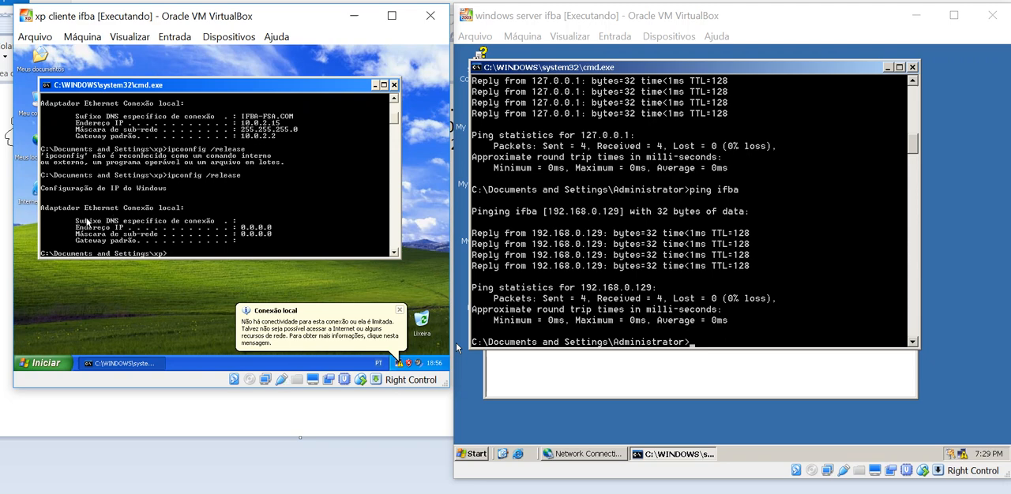
Try to obtain a new IP address for the XP client with ipconfig /renew, and dismiss the connection notification
{"action": "type", "text": "ipconfi"}
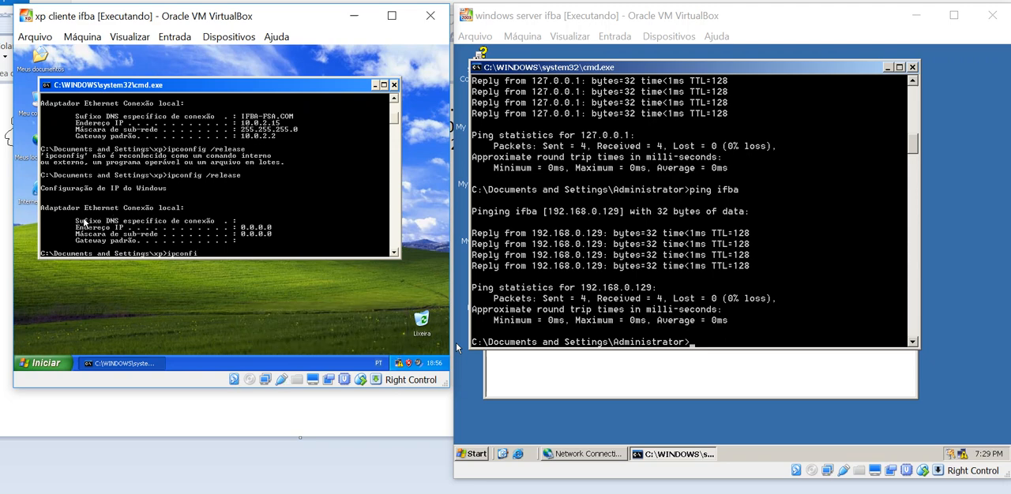
{"action": "type", "text": "g /renew"}
{"action": "key", "text": "Return"}
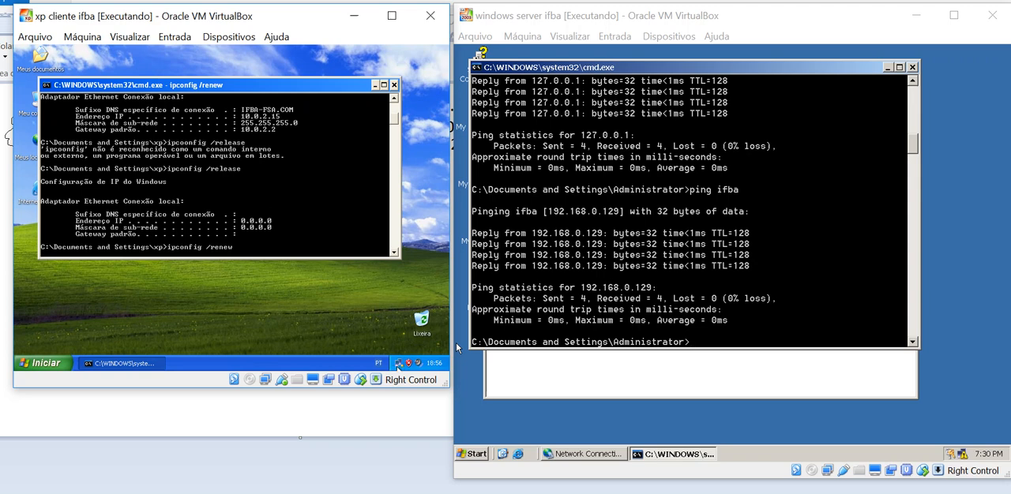
{"action": "mouse_move", "coordinate": [403, 365]}
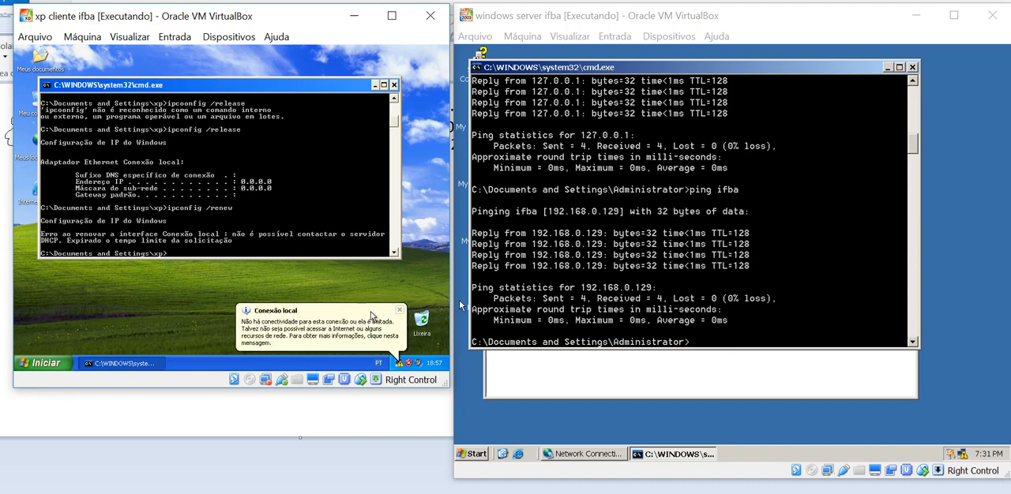
{"action": "left_click", "coordinate": [399, 311]}
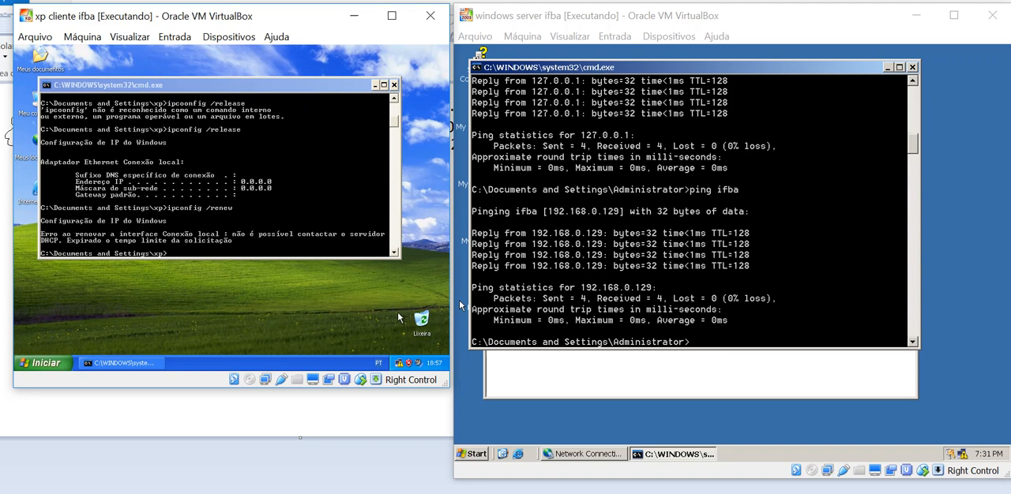
Check which addresses the XP client holds after the renewal attempt with ipconfig
{"action": "left_click", "coordinate": [123, 139]}
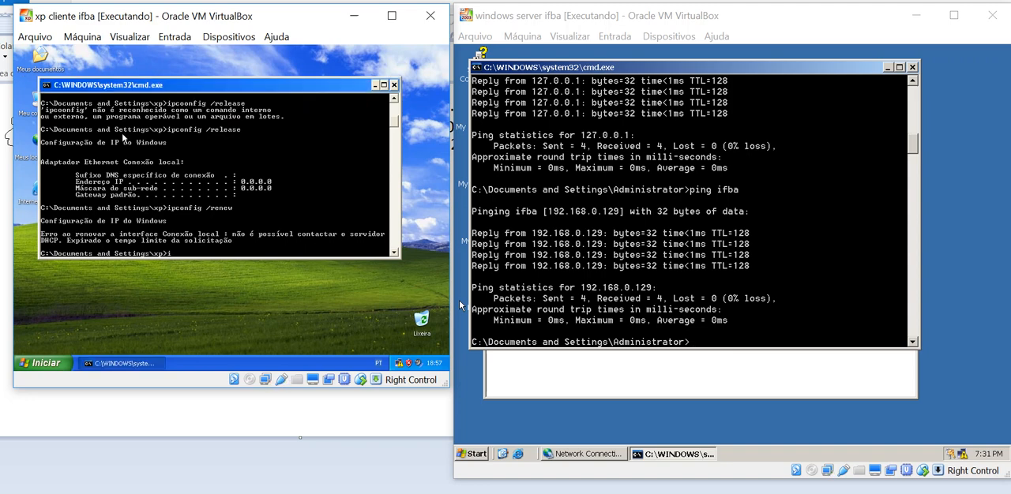
{"action": "type", "text": "ipconfig"}
{"action": "key", "text": "Return"}
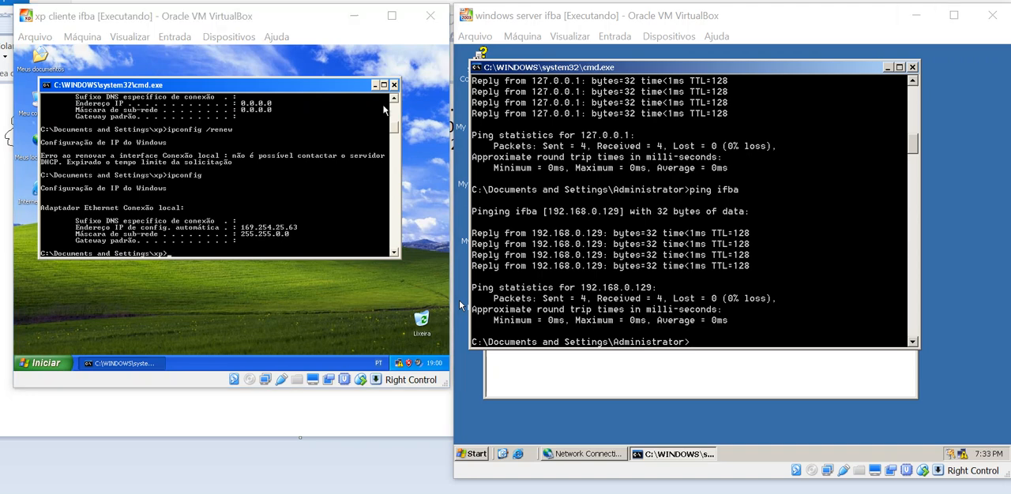
{"action": "left_click", "coordinate": [278, 151]}
{"action": "type", "text": "ping"}
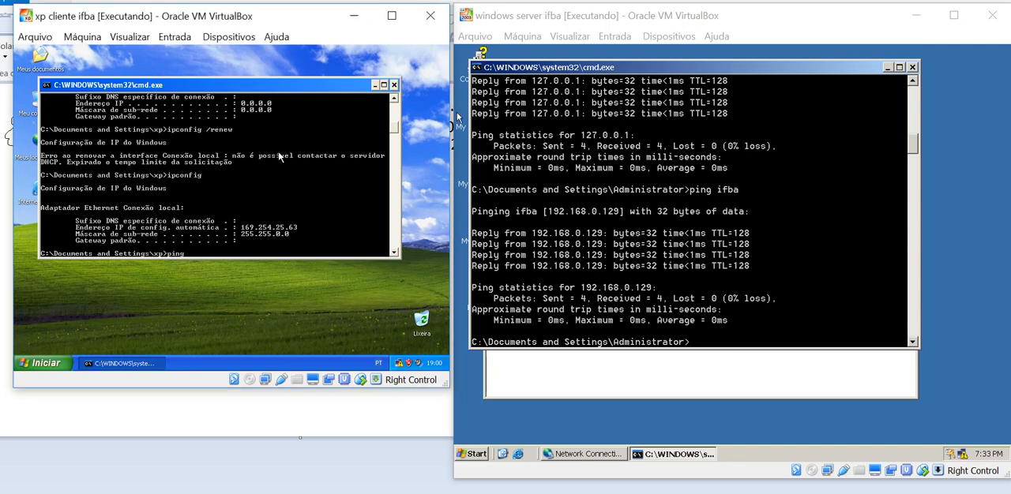
{"action": "type", "text": " www.terra.com.br"}
{"action": "key", "text": "Return"}
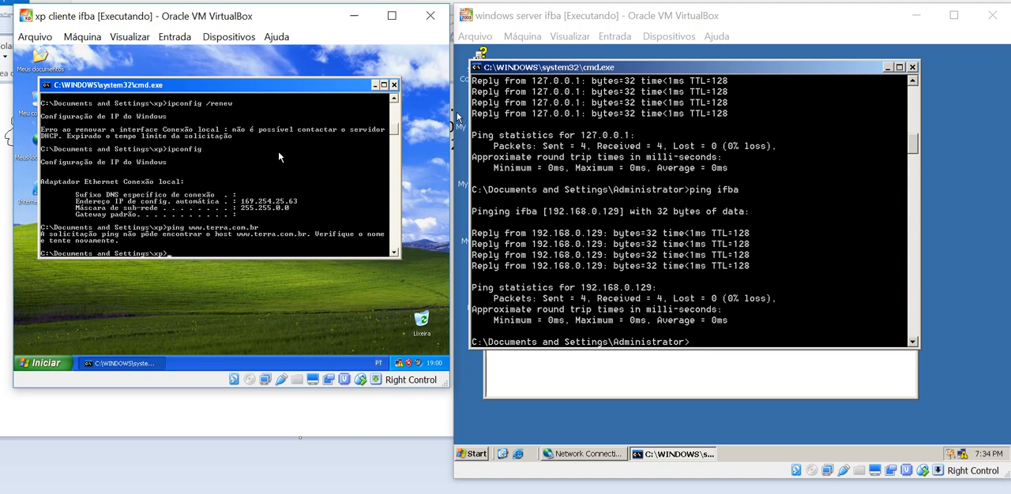
{"action": "type", "text": "ipconfig"}
{"action": "key", "text": "Return"}
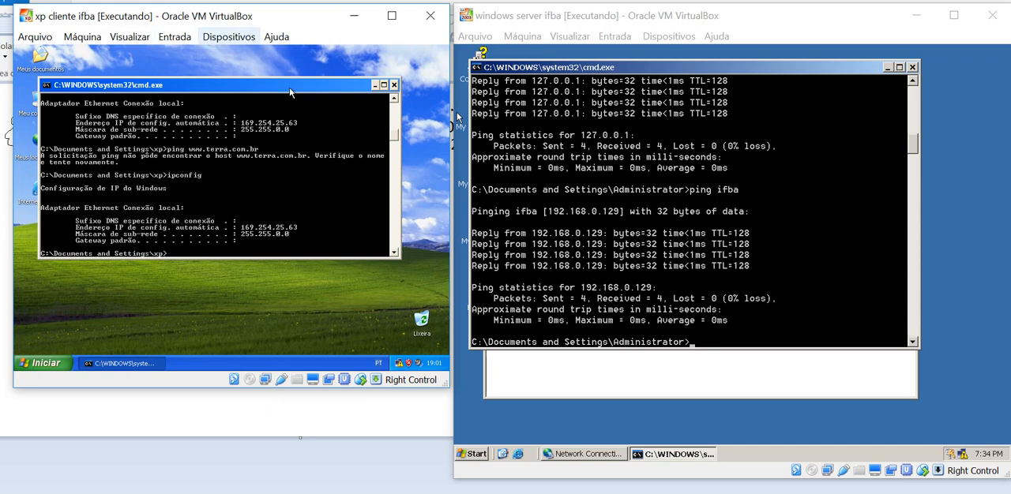
Change the XP client's Adaptador 1 attachment to NAT in its network settings and apply it
{"action": "left_click", "coordinate": [228, 36]}
{"action": "mouse_move", "coordinate": [442, 72]}
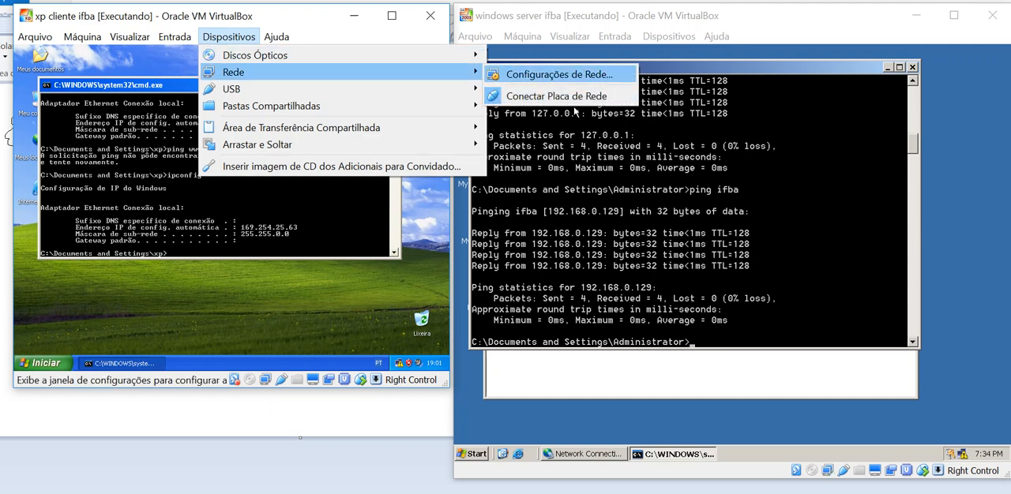
{"action": "left_click", "coordinate": [559, 74]}
{"action": "left_click", "coordinate": [331, 139]}
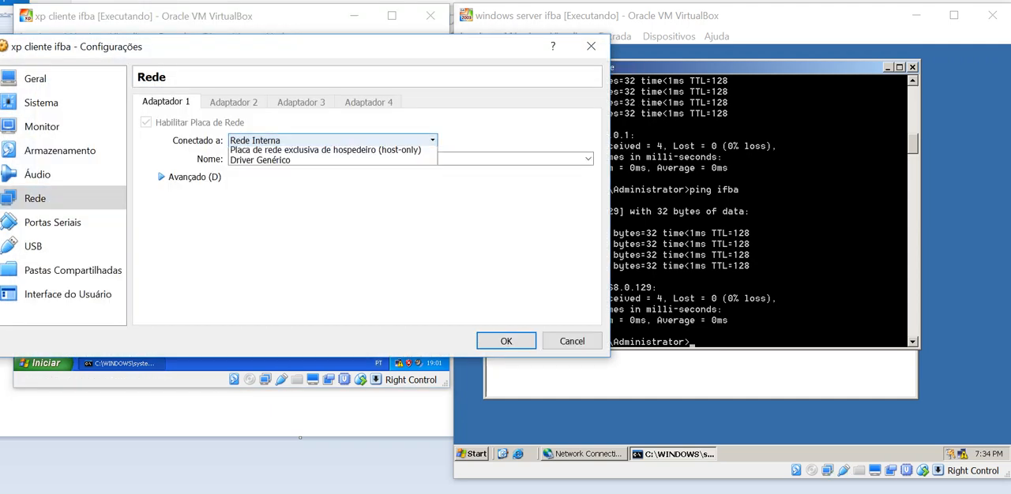
{"action": "left_click", "coordinate": [331, 163]}
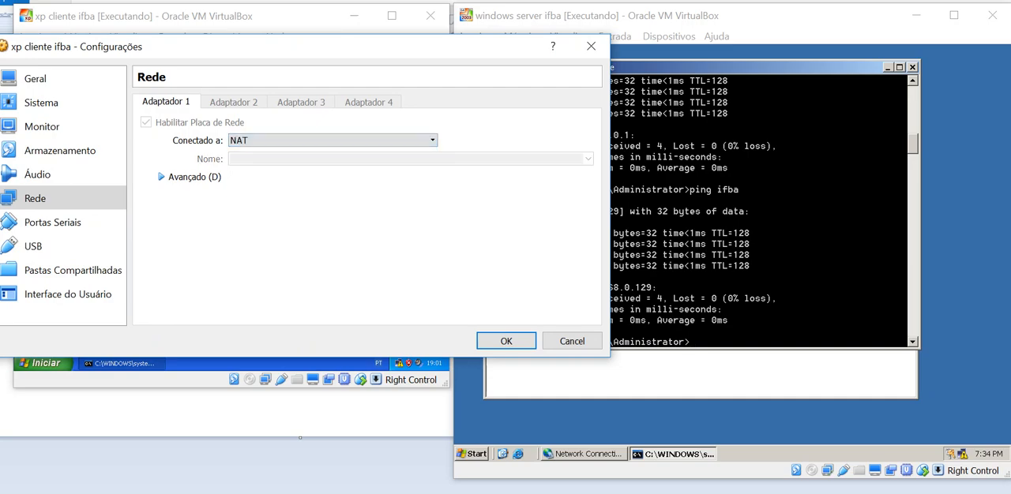
{"action": "left_click", "coordinate": [507, 341]}
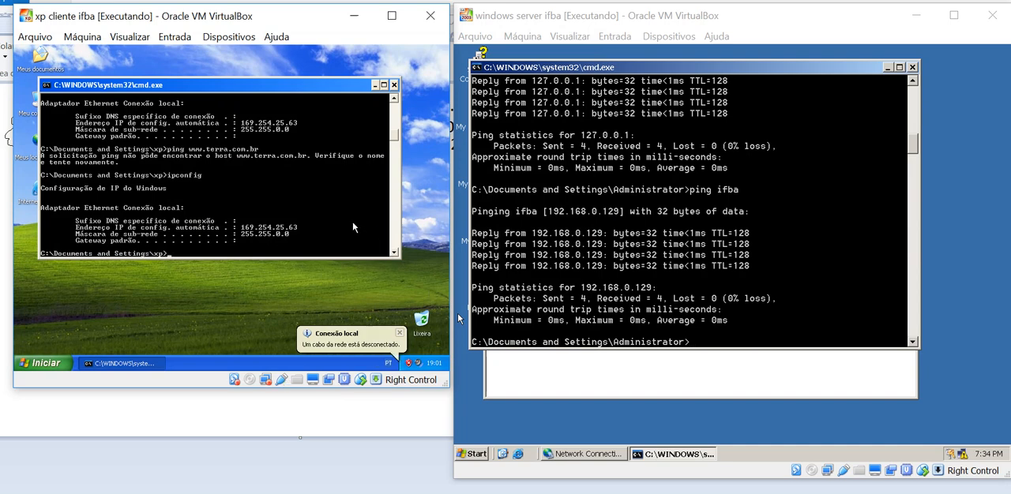
Repeat ipconfig on the XP client to check the address and gateway assigned through NAT
{"action": "key", "text": "Up"}
{"action": "key", "text": "Return"}
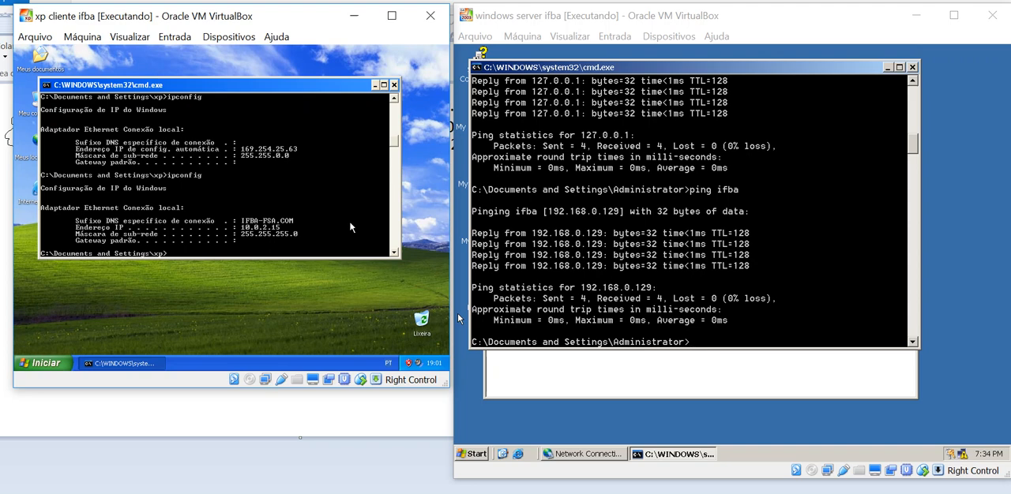
{"action": "key", "text": "Up"}
{"action": "key", "text": "Return"}
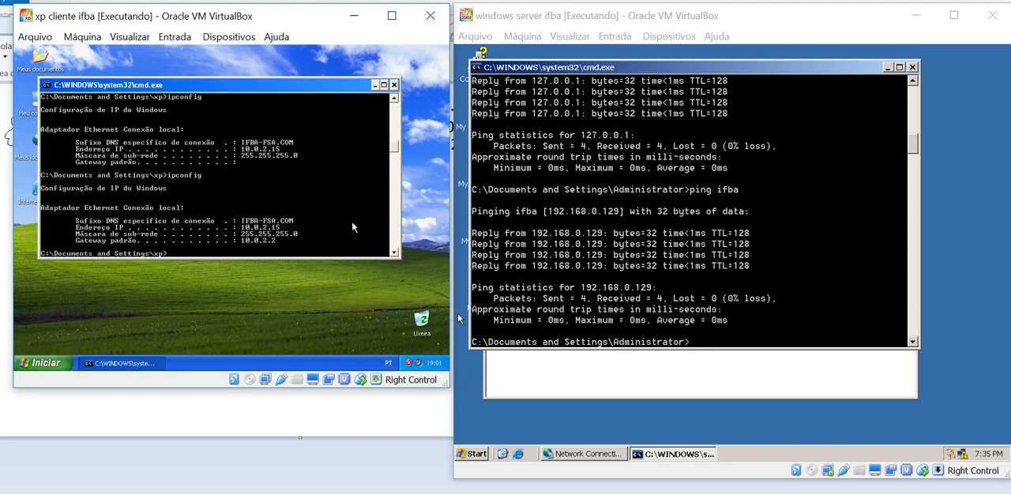
{"action": "type", "text": "ping www.terra.com.br"}
{"action": "key", "text": "Return"}
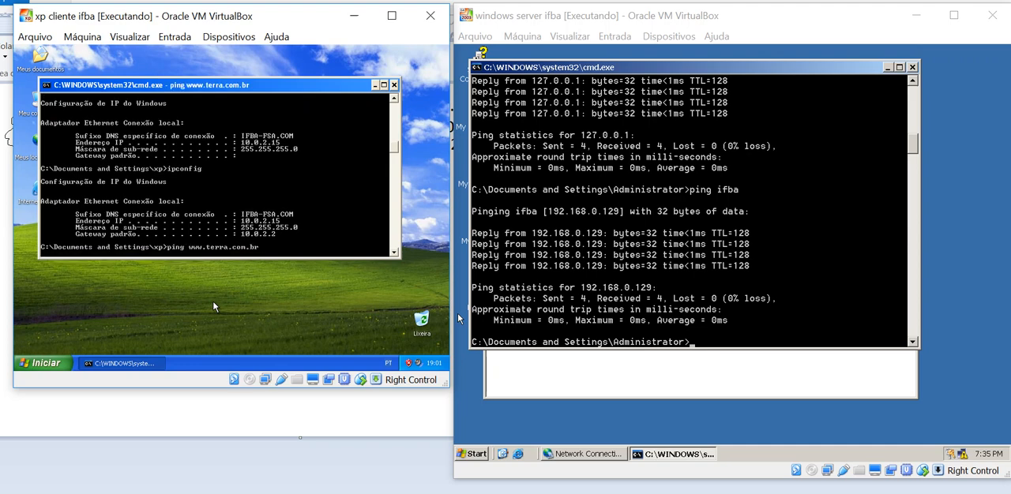
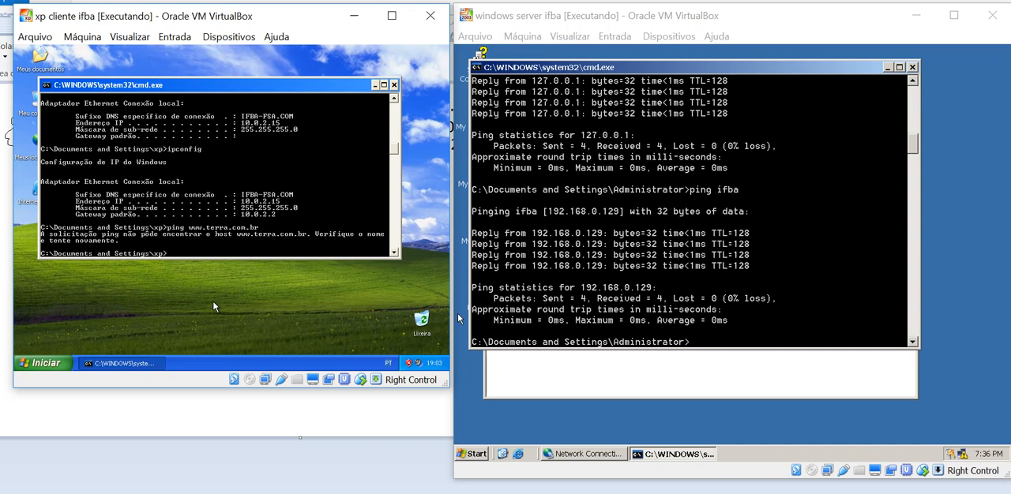
Ping the NAT gateway 10.0.2.2 from the XP client's command prompt
{"action": "type", "text": "ping 10.0.2.2"}
{"action": "key", "text": "Return"}
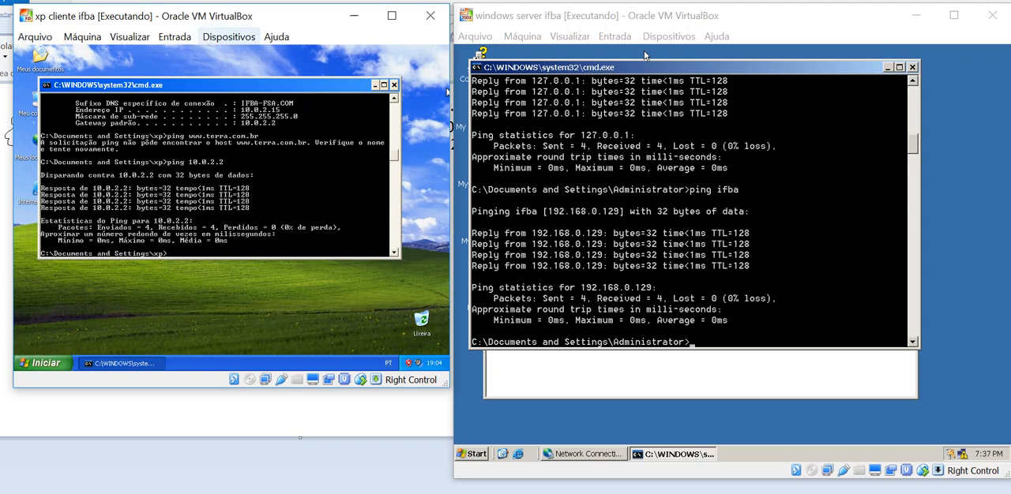
Switch the XP client's Adaptador 1 to Rede Interna on the intnet network and apply the change
{"action": "left_click", "coordinate": [228, 36]}
{"action": "mouse_move", "coordinate": [260, 72]}
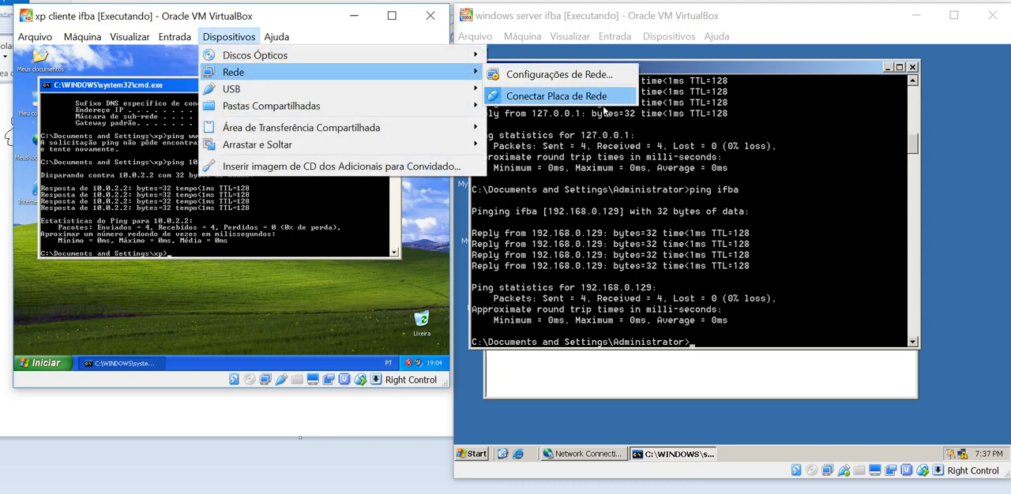
{"action": "left_click", "coordinate": [565, 74]}
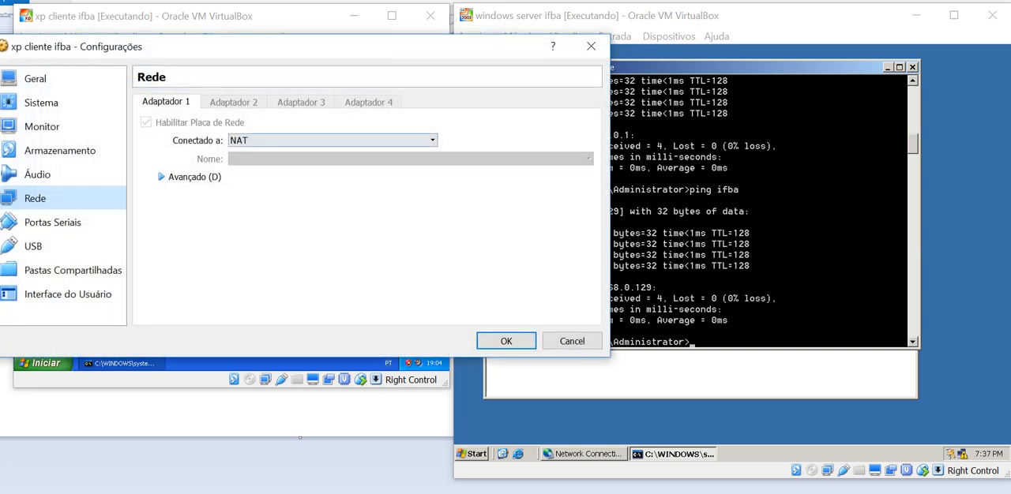
{"action": "left_click", "coordinate": [333, 140]}
{"action": "left_click", "coordinate": [316, 194]}
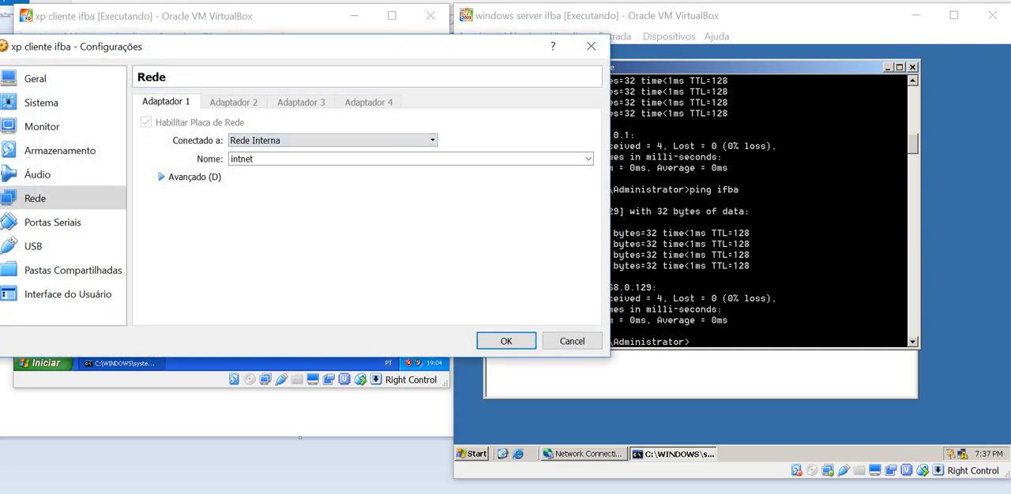
{"action": "left_click", "coordinate": [506, 341]}
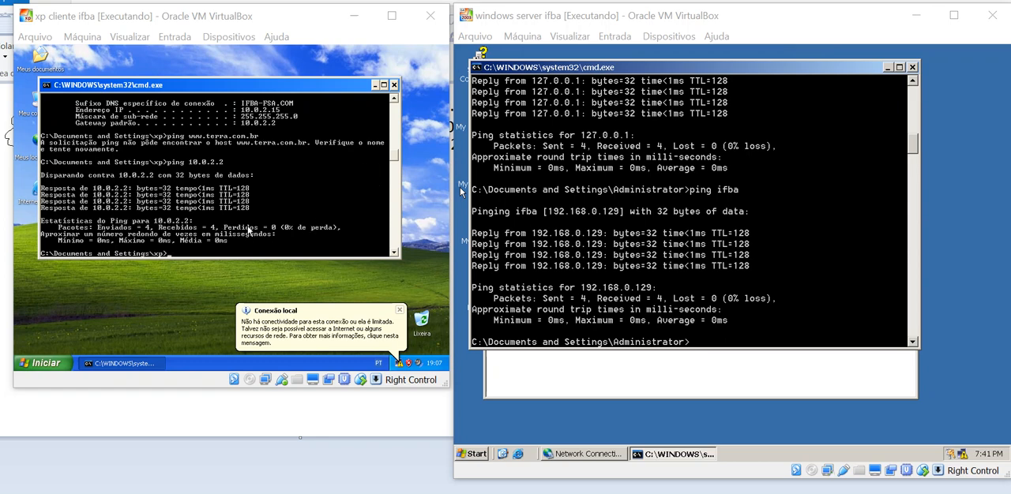
Run ipconfig on the XP client to check its addressing on the internal network
{"action": "left_click", "coordinate": [251, 232]}
{"action": "type", "text": "ipcon"}
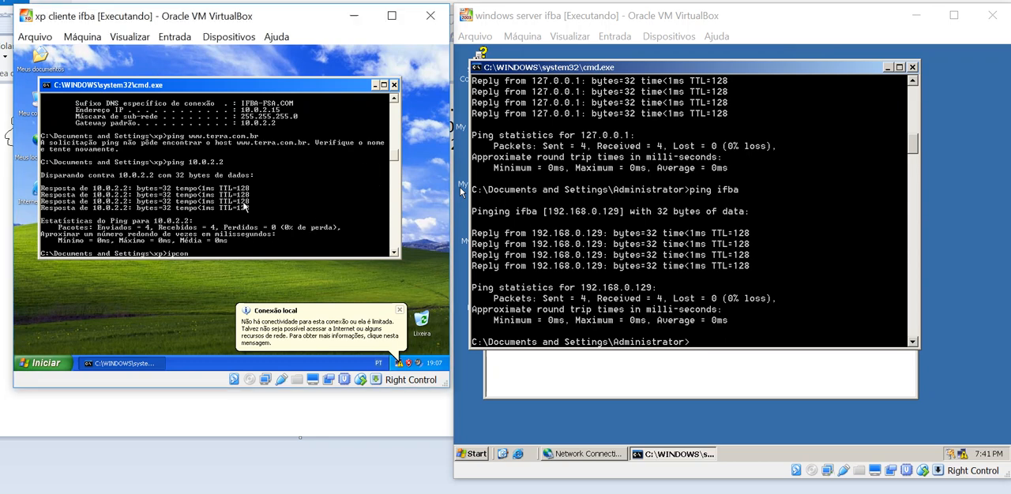
{"action": "type", "text": "ffig"}
{"action": "key", "text": "Return"}
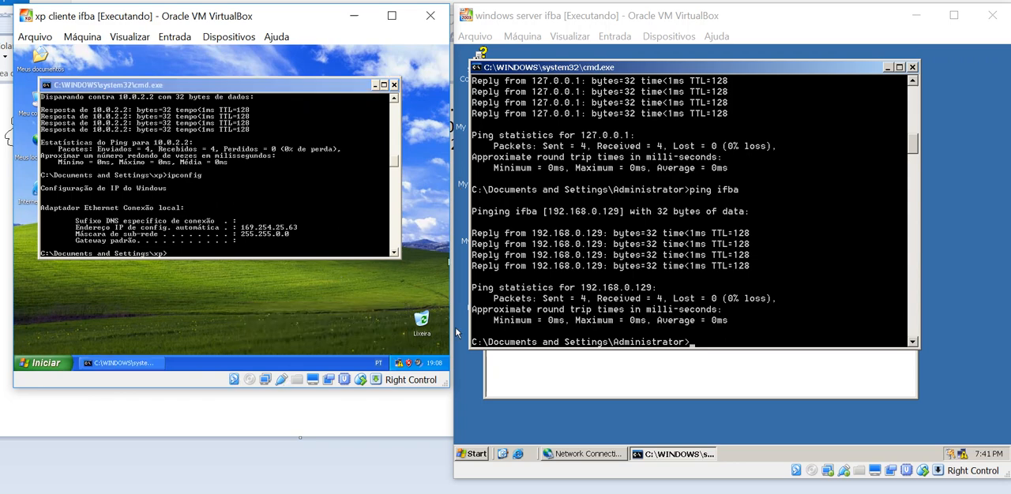
Open Manage Your Server from the Windows Server machine's administrative tools to view its roles
{"action": "left_click", "coordinate": [477, 455]}
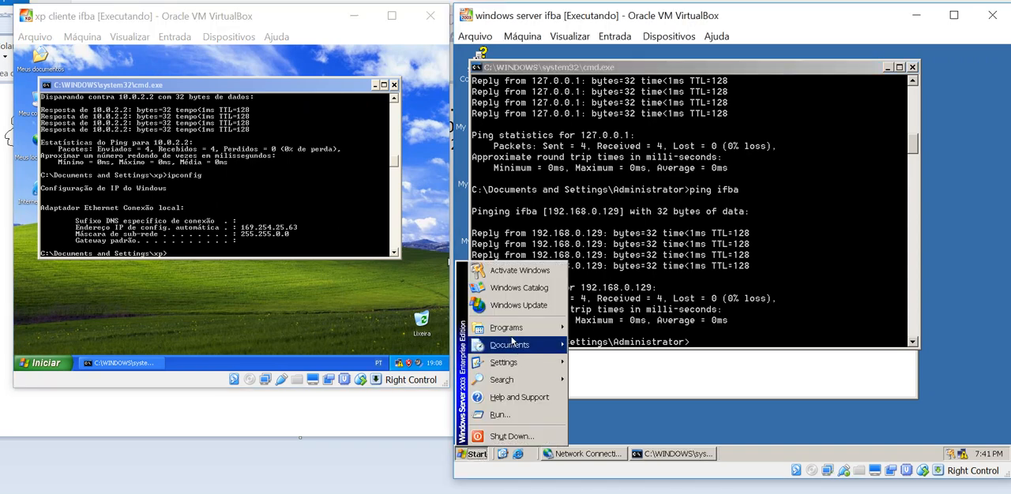
{"action": "mouse_move", "coordinate": [511, 339]}
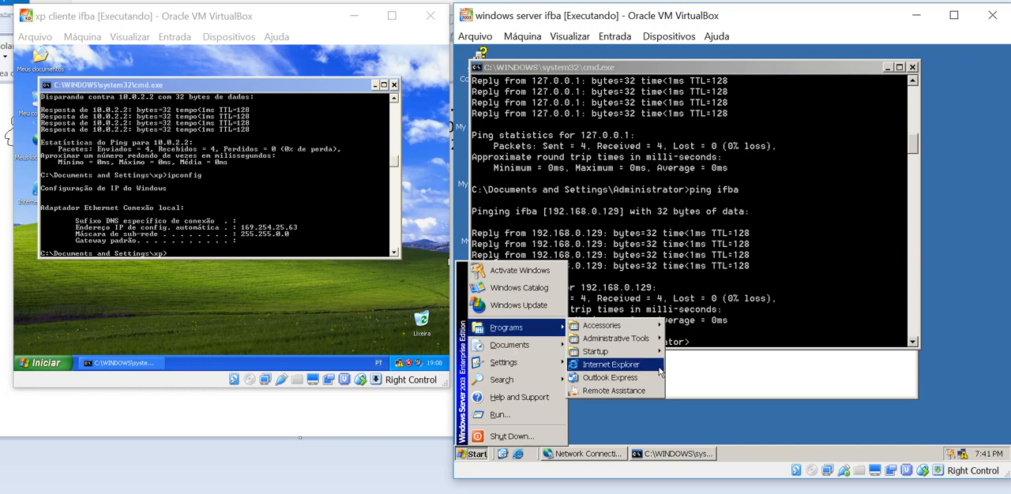
{"action": "mouse_move", "coordinate": [658, 346]}
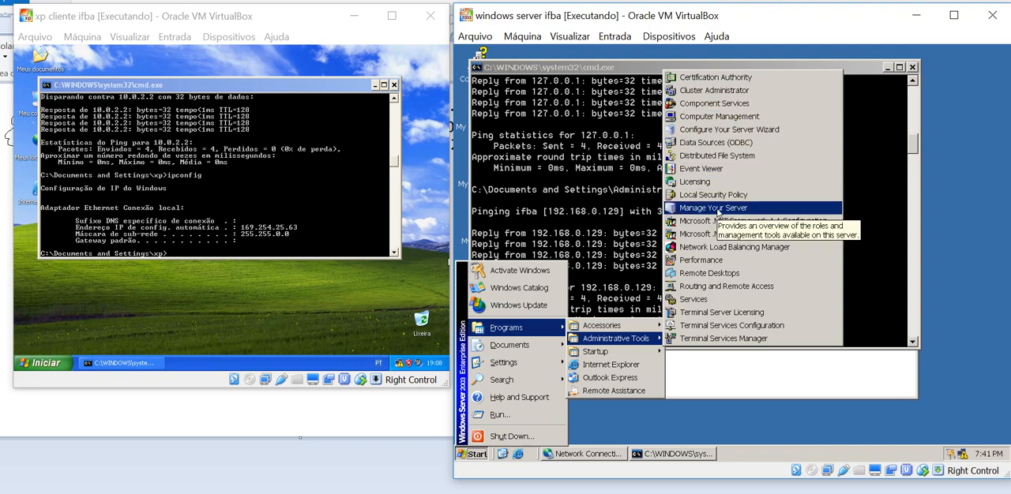
{"action": "left_click", "coordinate": [714, 208]}
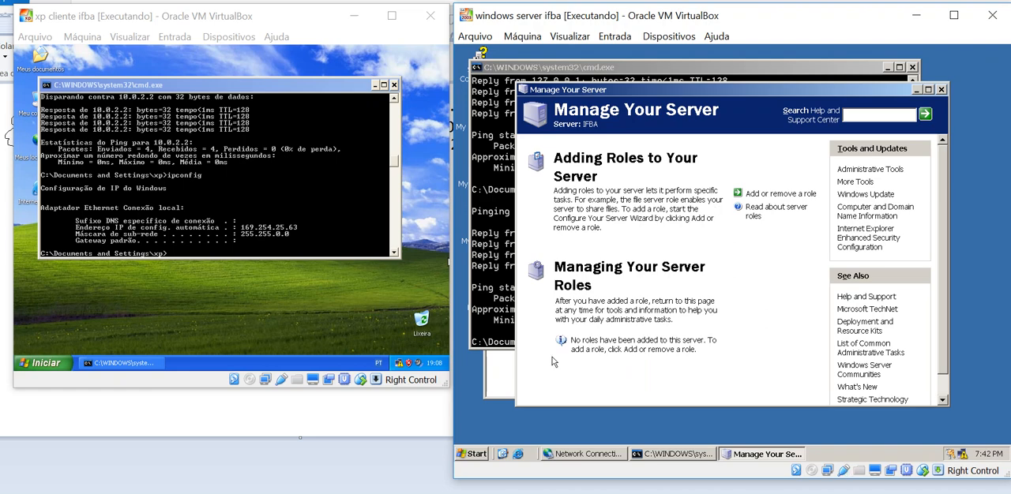
Launch the Configure Your Server Wizard, close Manage Your Server, and proceed through the preliminary steps to start network detection
{"action": "left_click", "coordinate": [474, 454]}
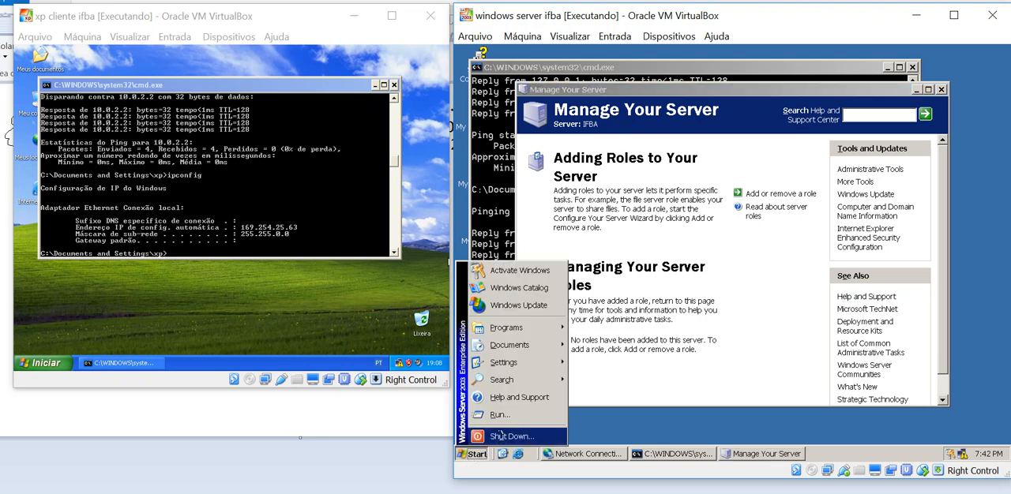
{"action": "mouse_move", "coordinate": [523, 331]}
{"action": "mouse_move", "coordinate": [594, 340]}
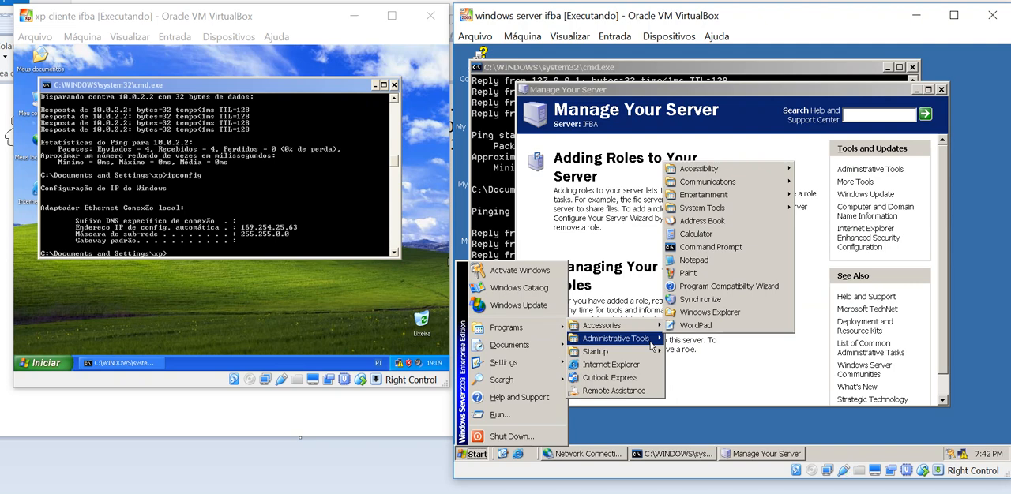
{"action": "mouse_move", "coordinate": [653, 346]}
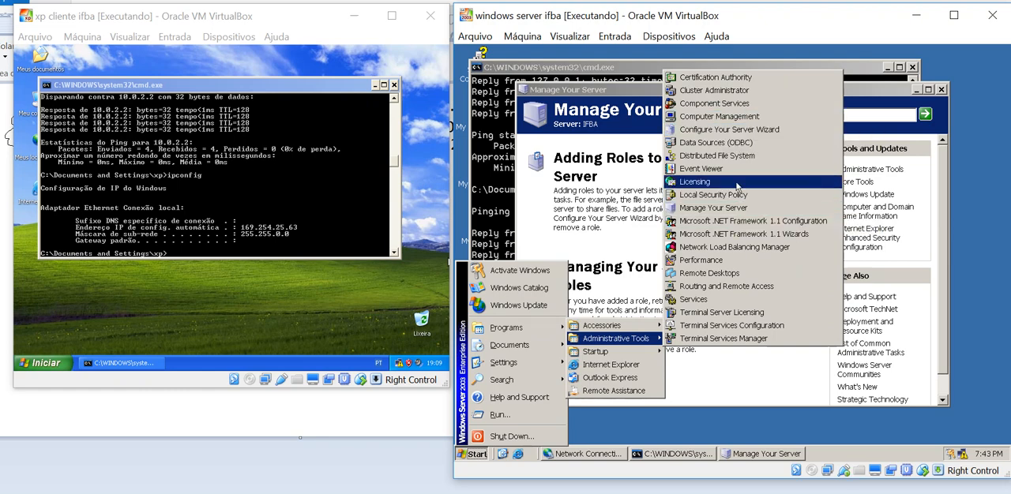
{"action": "left_click", "coordinate": [718, 131]}
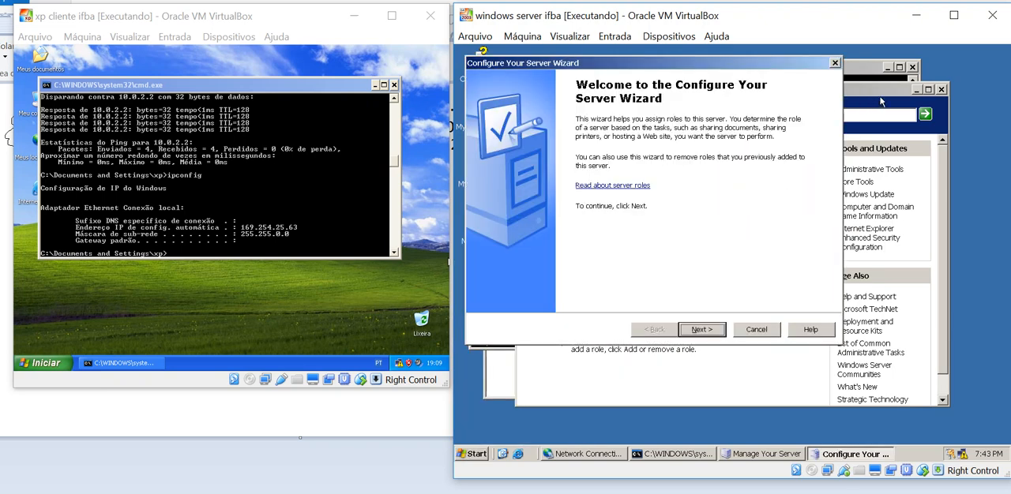
{"action": "left_click", "coordinate": [939, 91]}
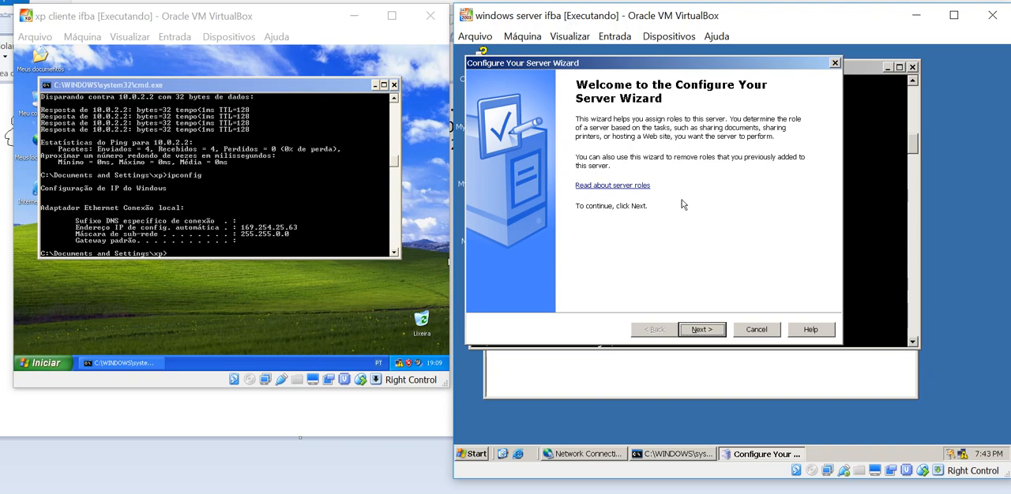
{"action": "left_click", "coordinate": [711, 332]}
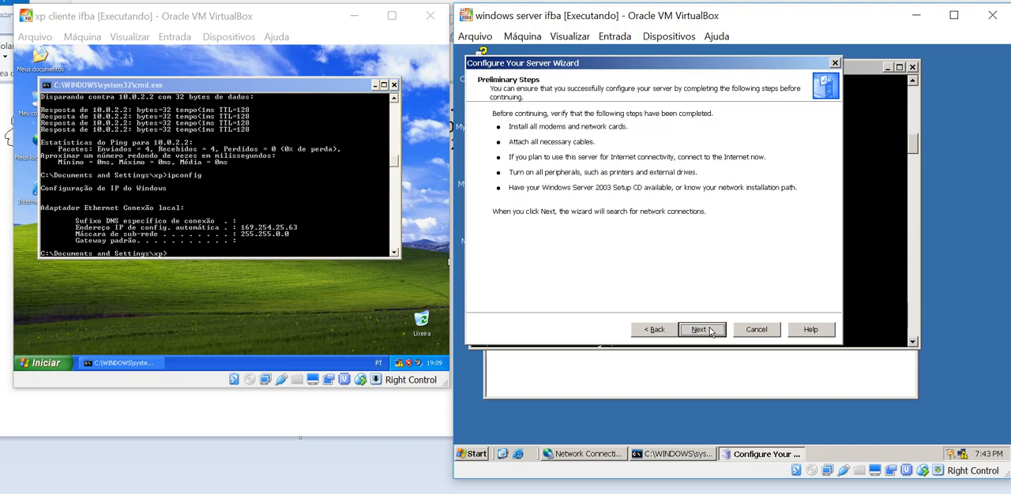
{"action": "left_click", "coordinate": [710, 330]}
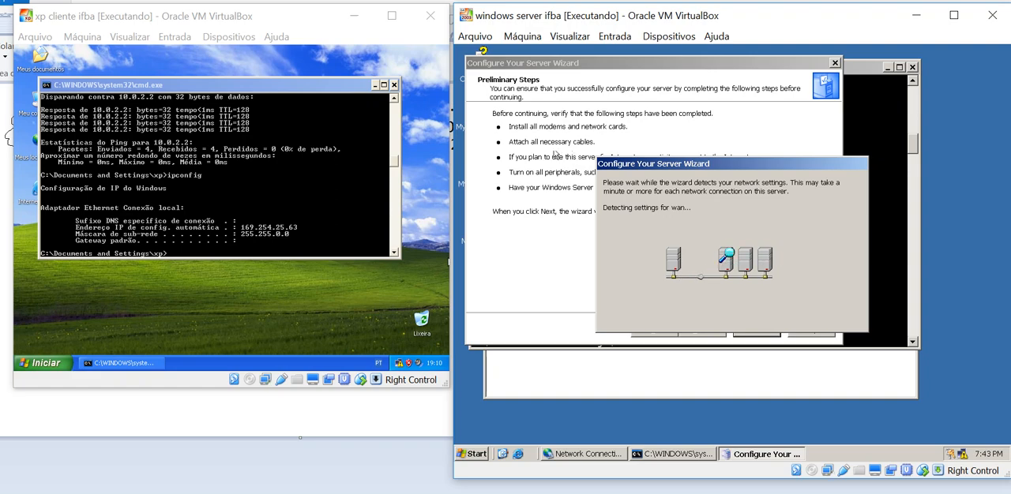
Open the server's Control Panel, widen its Name column, and start adding Windows components through Add or Remove Programs
{"action": "left_click", "coordinate": [477, 454]}
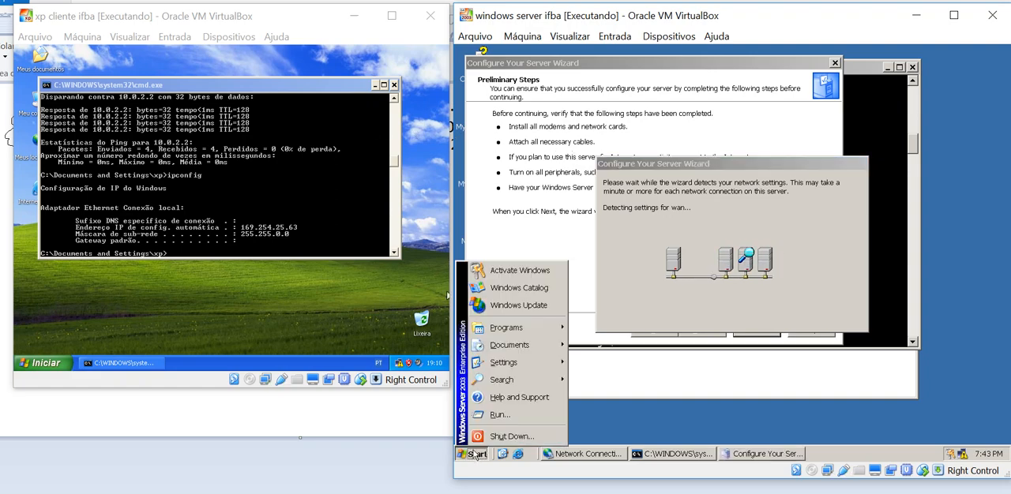
{"action": "mouse_move", "coordinate": [545, 362]}
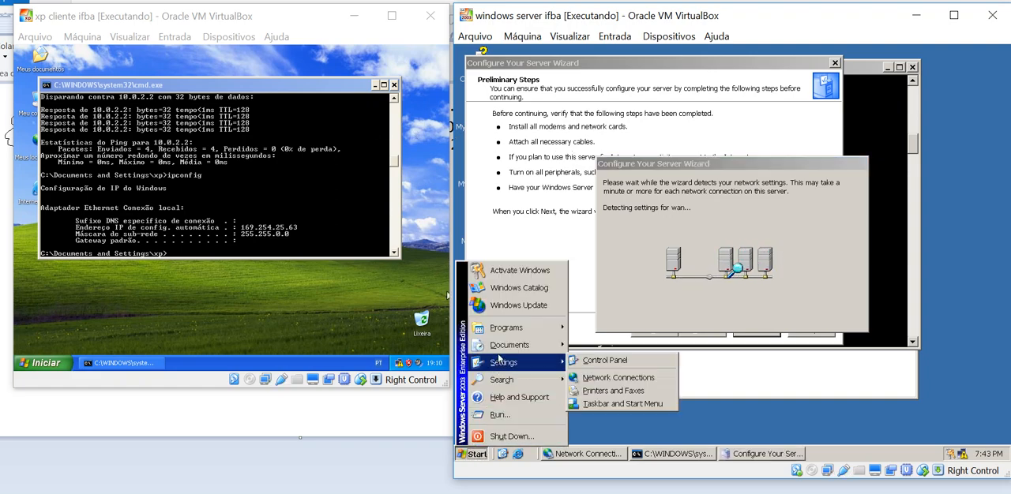
{"action": "left_click", "coordinate": [601, 362]}
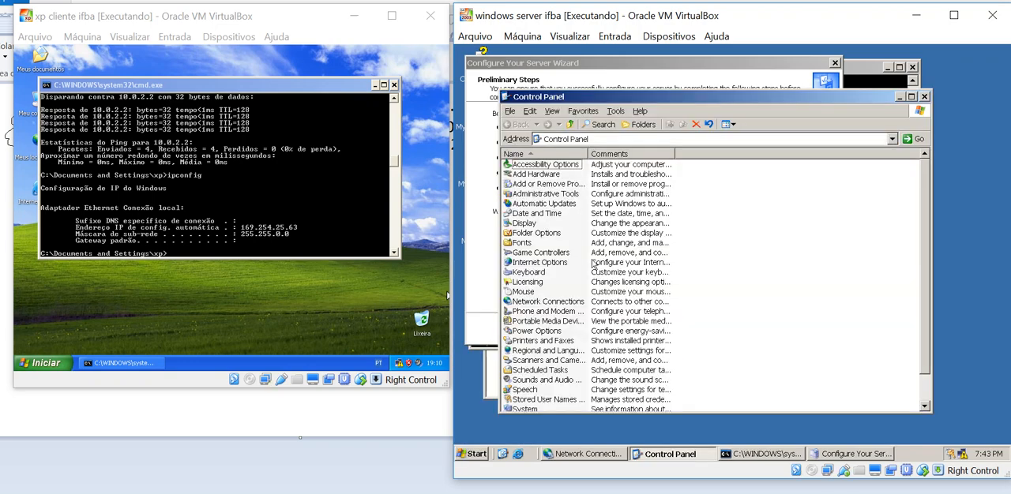
{"action": "left_click_drag", "start_coordinate": [592, 150], "coordinate": [716, 151]}
{"action": "left_click", "coordinate": [553, 186]}
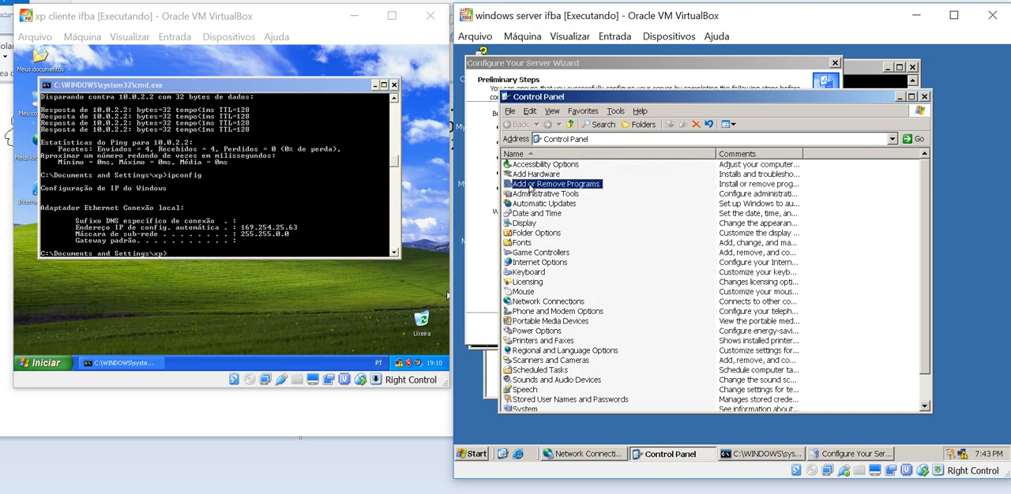
{"action": "double_click", "coordinate": [575, 188]}
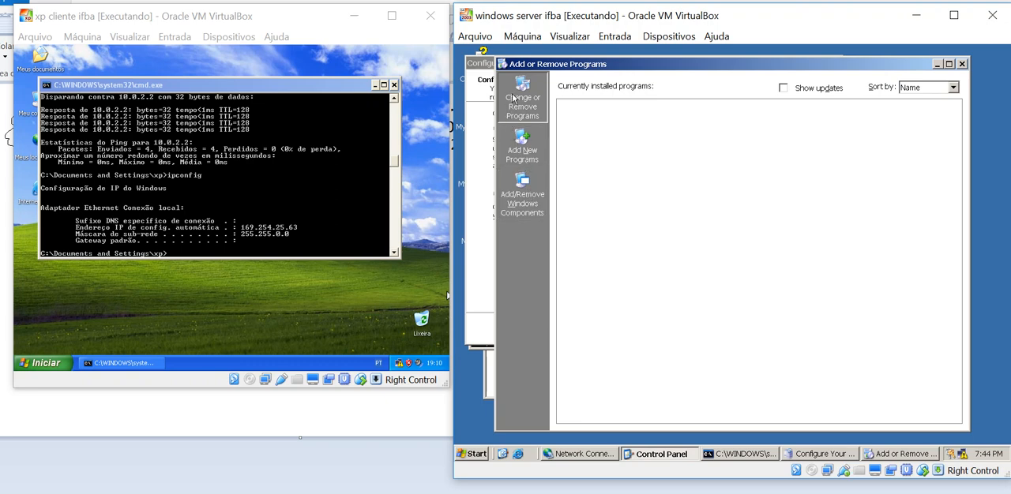
{"action": "left_click", "coordinate": [521, 205]}
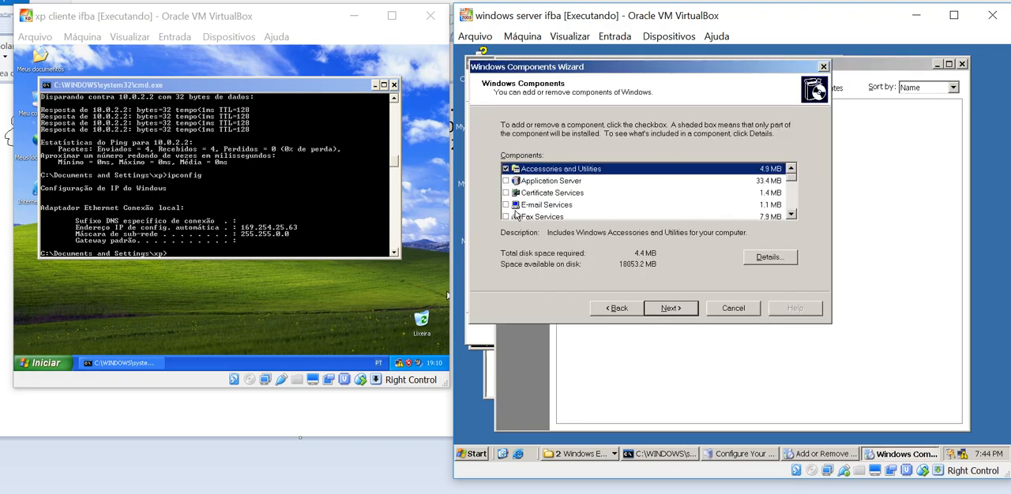
Examine the E-mail Services description and the Application Server subcomponents, including IIS and Message Queuing, without changing anything
{"action": "left_click", "coordinate": [553, 206]}
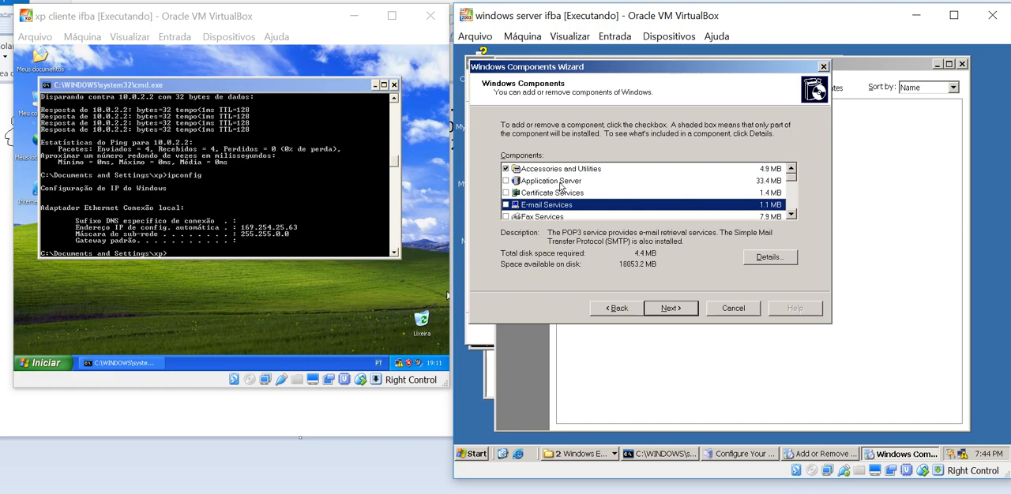
{"action": "left_click", "coordinate": [563, 183]}
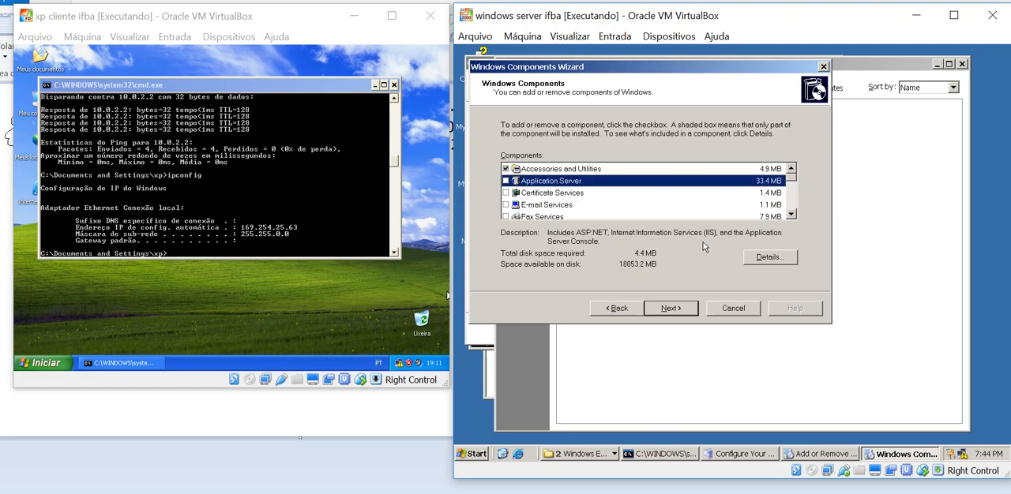
{"action": "left_click", "coordinate": [764, 262]}
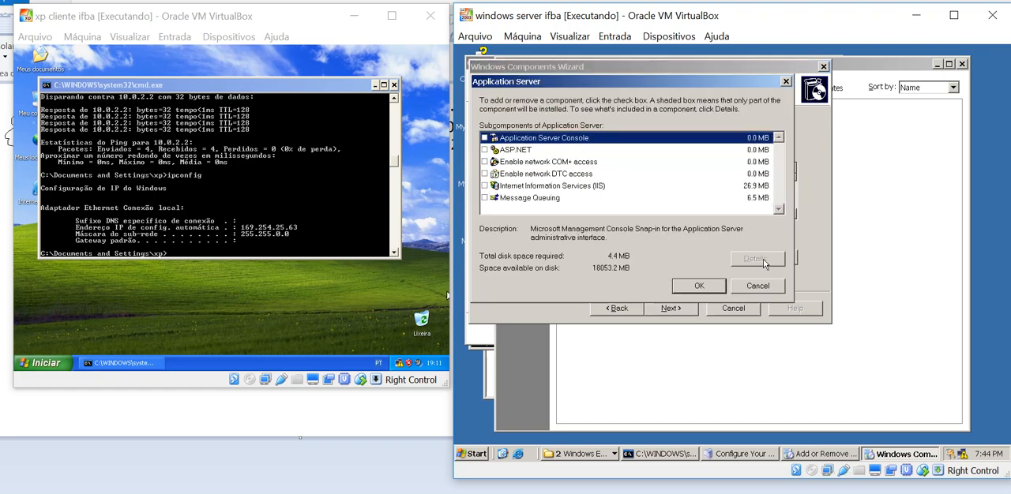
{"action": "left_click", "coordinate": [555, 188]}
{"action": "left_click", "coordinate": [560, 199]}
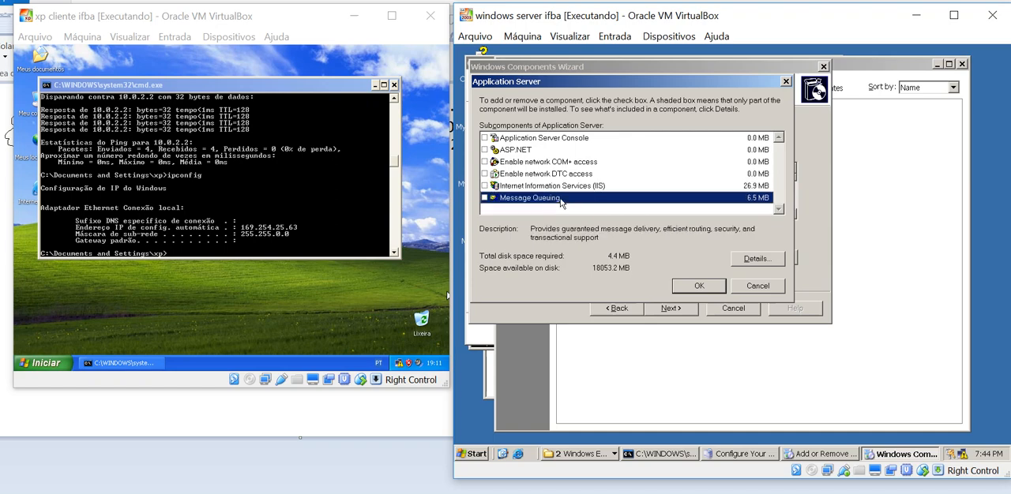
{"action": "left_click", "coordinate": [753, 289]}
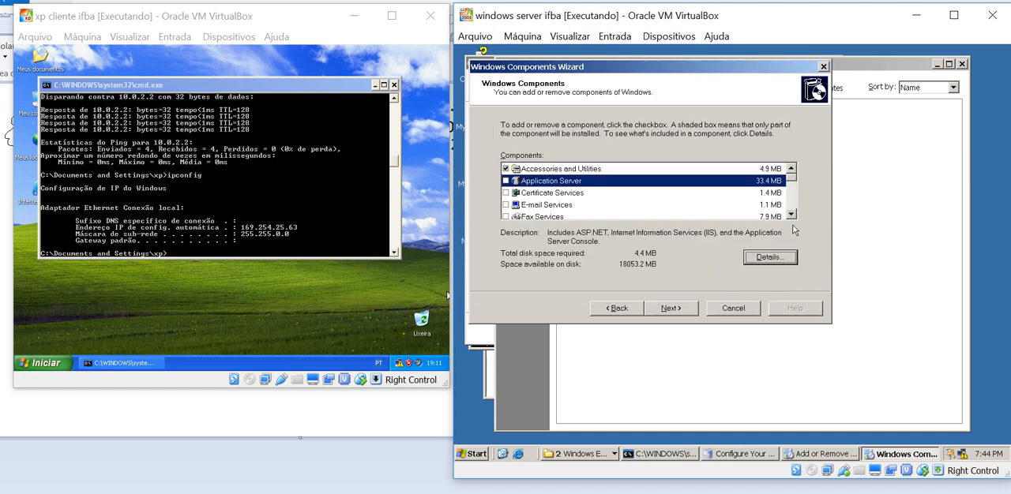
Find Networking Services in the Windows components list and open its subcomponents
{"action": "left_click", "coordinate": [791, 214]}
{"action": "left_click", "coordinate": [791, 214]}
{"action": "left_click", "coordinate": [791, 214]}
{"action": "left_click", "coordinate": [791, 214]}
{"action": "left_click", "coordinate": [791, 214]}
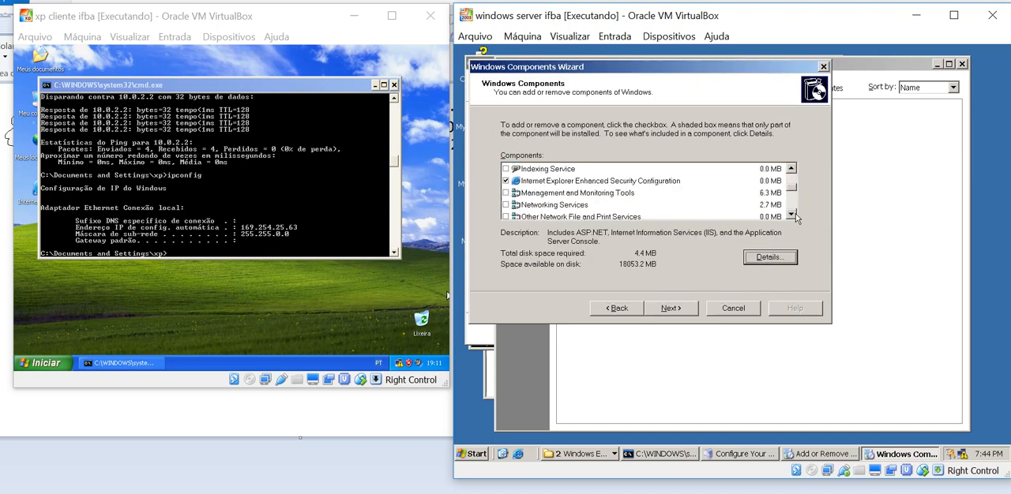
{"action": "left_click", "coordinate": [790, 214]}
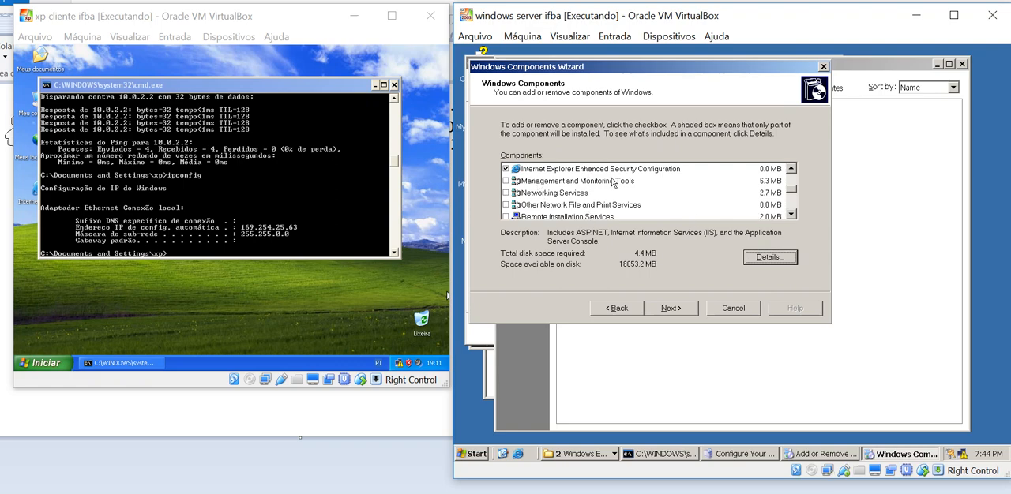
{"action": "mouse_move", "coordinate": [792, 195]}
{"action": "left_mouse_down"}
{"action": "mouse_move", "coordinate": [793, 212]}
{"action": "mouse_move", "coordinate": [790, 193]}
{"action": "left_mouse_up"}
{"action": "left_click", "coordinate": [539, 195]}
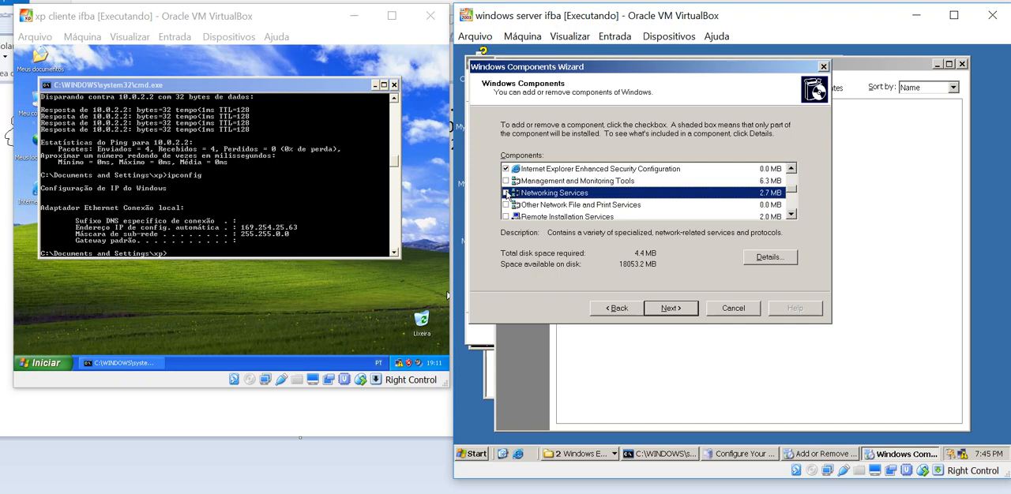
{"action": "left_click", "coordinate": [764, 259]}
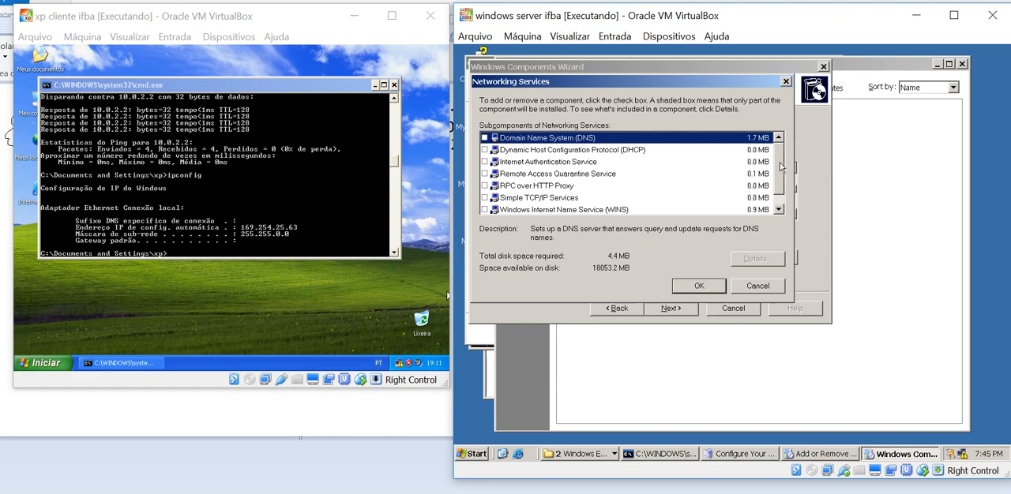
Select the Dynamic Host Configuration Protocol (DHCP) subcomponent, install it, and finish the Windows Components Wizard
{"action": "left_click", "coordinate": [555, 152]}
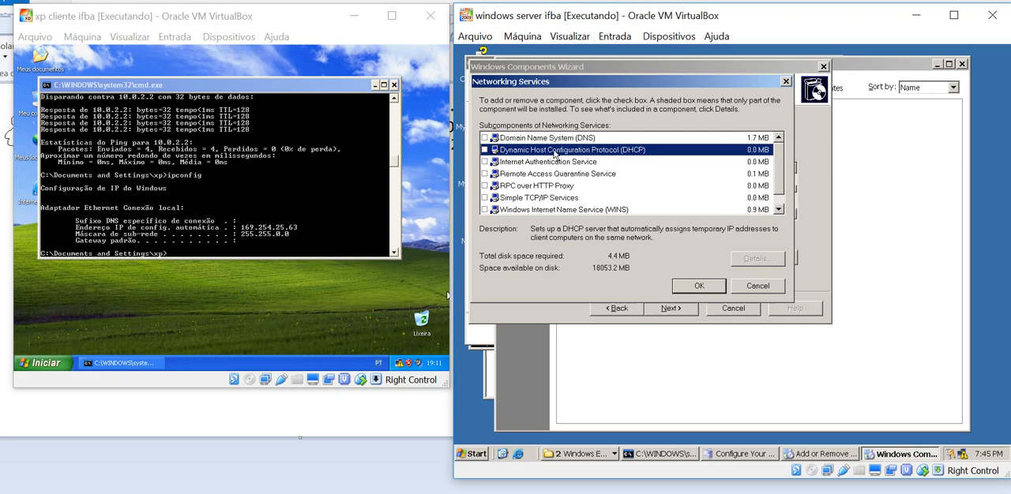
{"action": "left_click", "coordinate": [526, 140]}
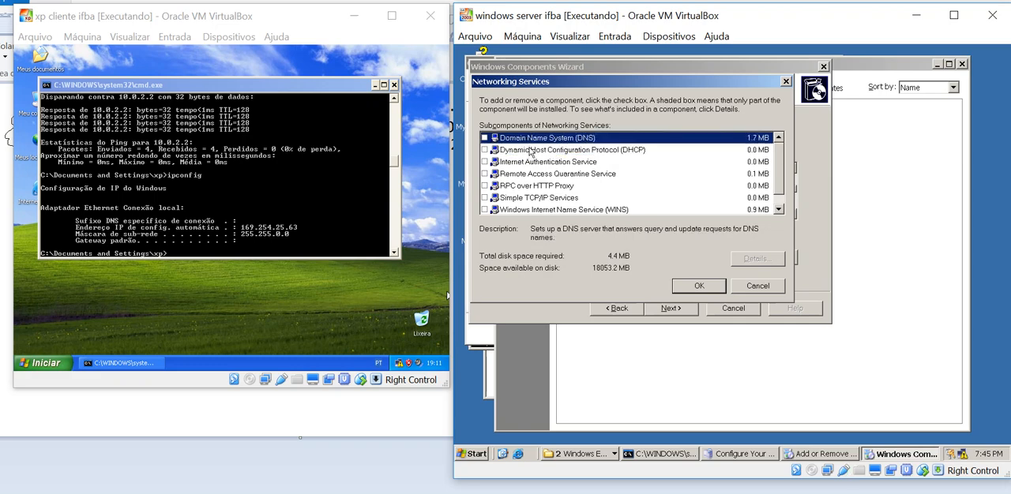
{"action": "left_click", "coordinate": [531, 152]}
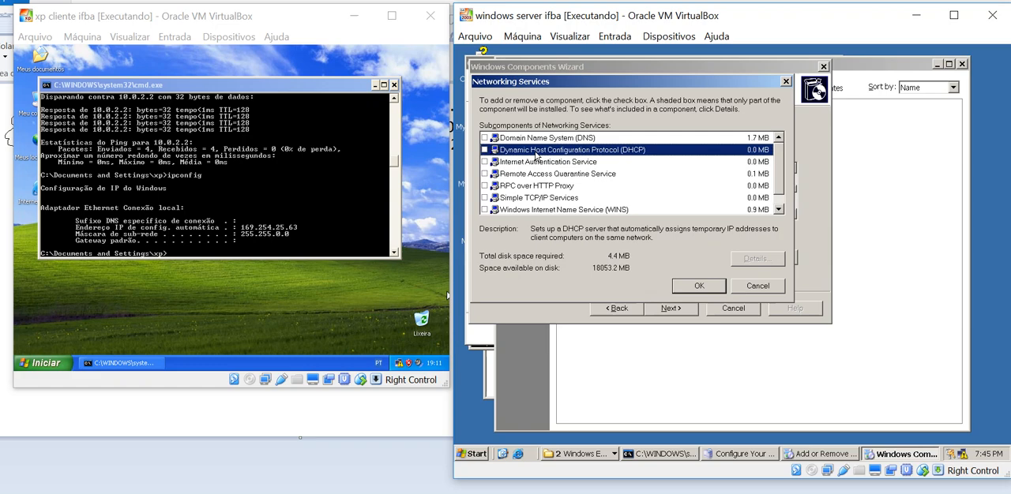
{"action": "left_click", "coordinate": [484, 151]}
{"action": "left_click", "coordinate": [699, 286]}
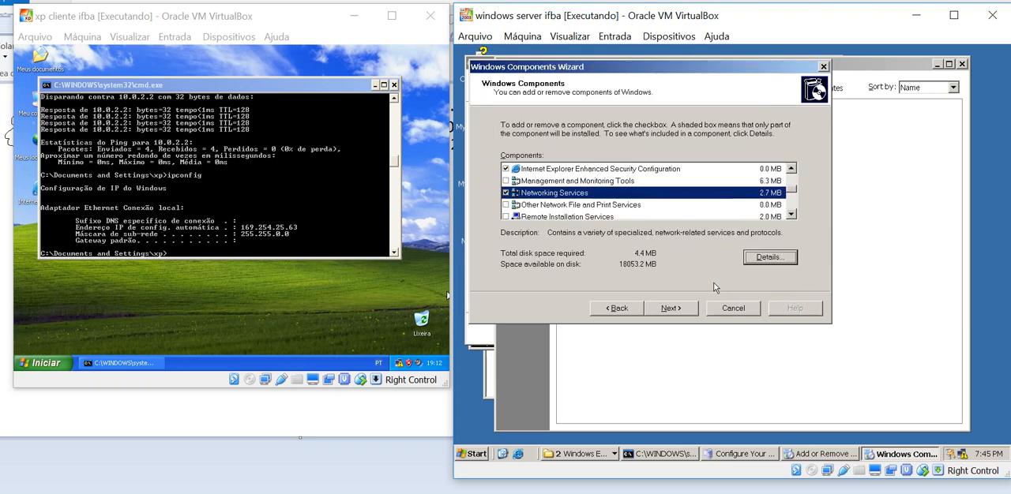
{"action": "left_click", "coordinate": [677, 309]}
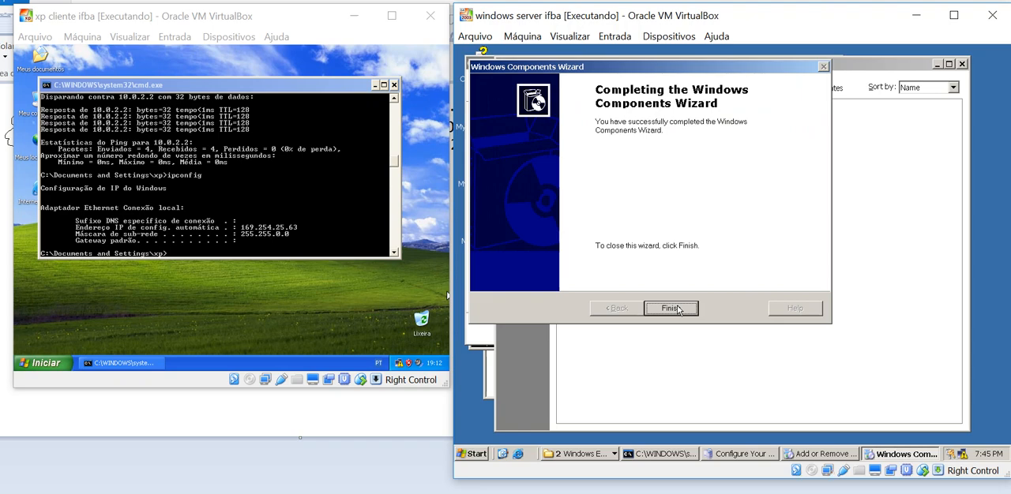
{"action": "left_click", "coordinate": [671, 308]}
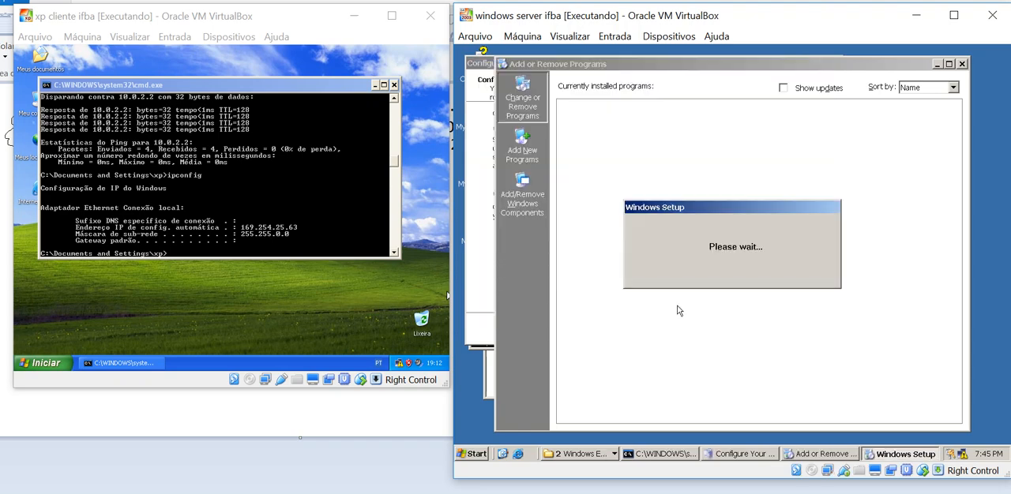
Close Add or Remove Programs, the Configure Your Server Wizard, the command prompt and Network Connections on the server
{"action": "left_click", "coordinate": [963, 63]}
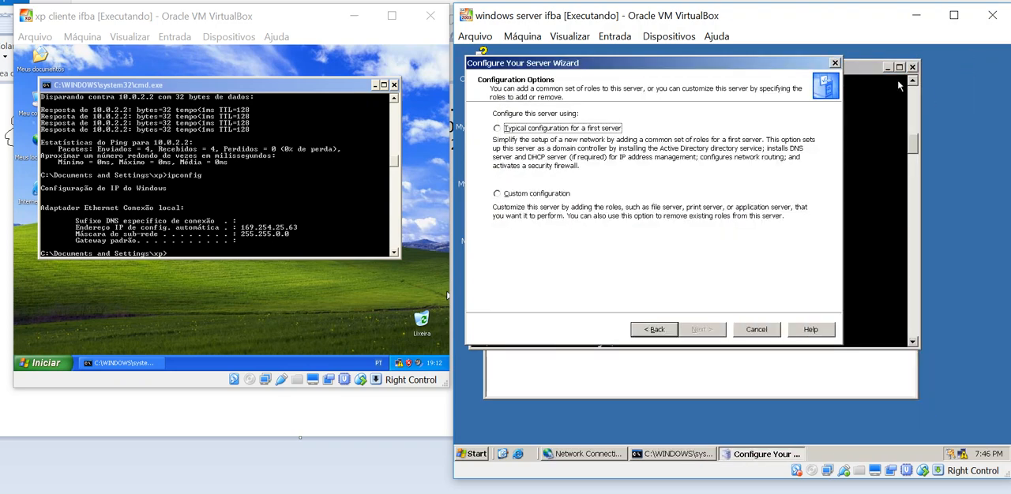
{"action": "left_click", "coordinate": [835, 62]}
{"action": "left_click", "coordinate": [913, 69]}
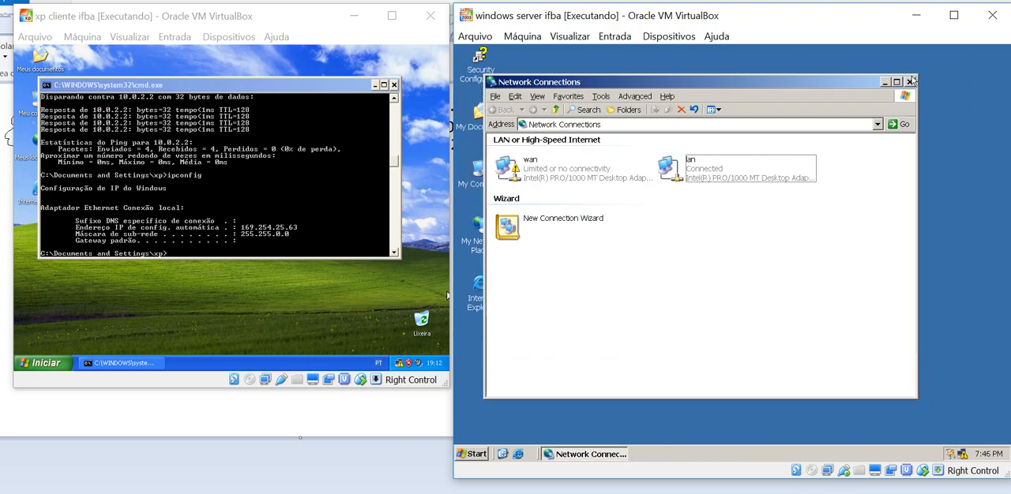
{"action": "left_click", "coordinate": [910, 81]}
{"action": "left_click", "coordinate": [479, 457]}
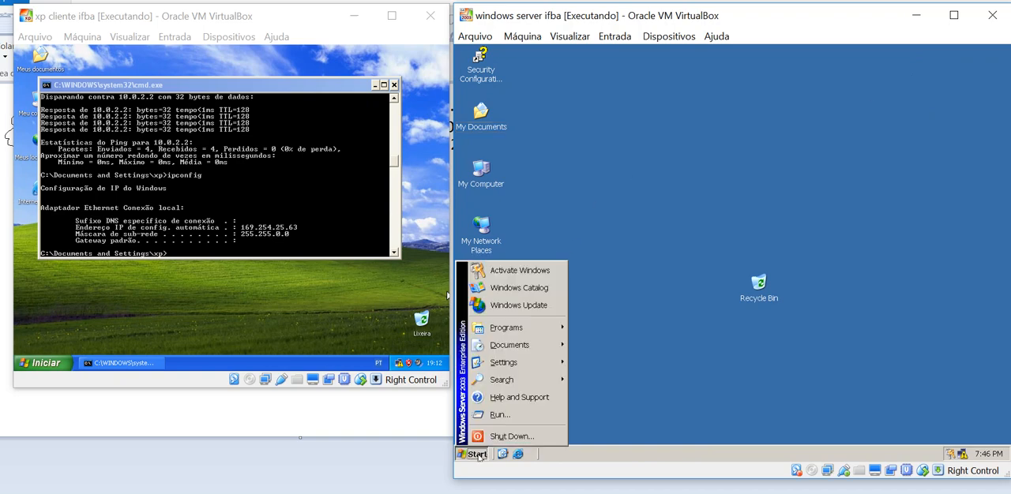
{"action": "mouse_move", "coordinate": [530, 335]}
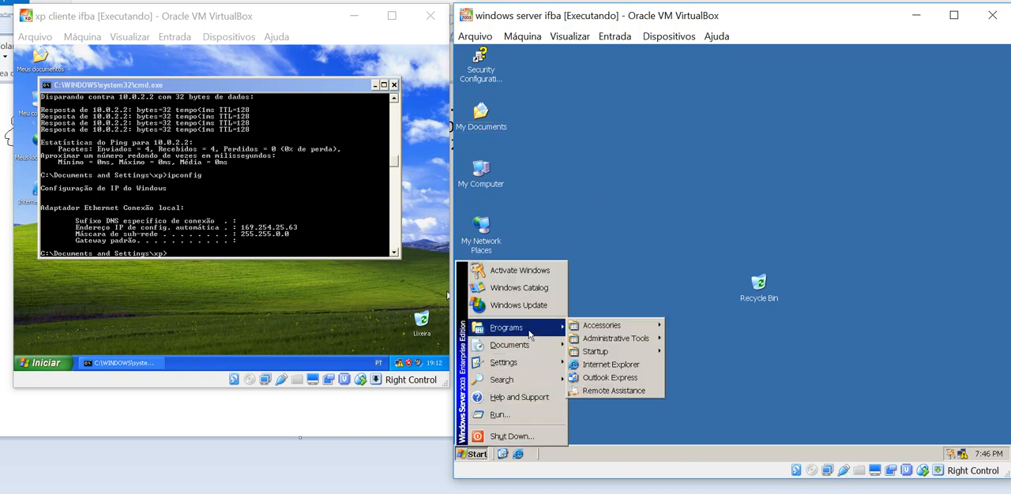
{"action": "mouse_move", "coordinate": [599, 338]}
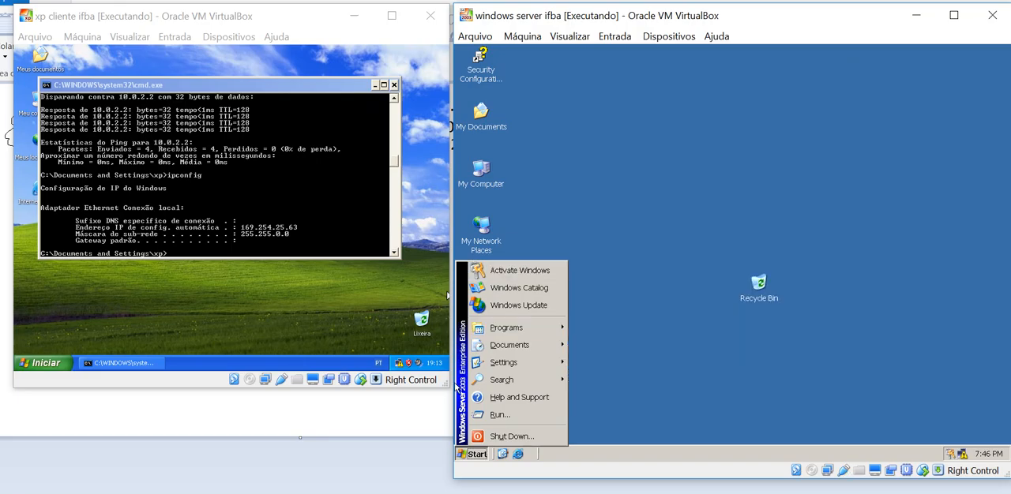
Switch to the network diagram in Paint and start a text note headed "DHCP" in the empty area beside the switch
{"action": "left_click", "coordinate": [401, 405]}
{"action": "left_click", "coordinate": [477, 225]}
{"action": "left_click", "coordinate": [477, 226]}
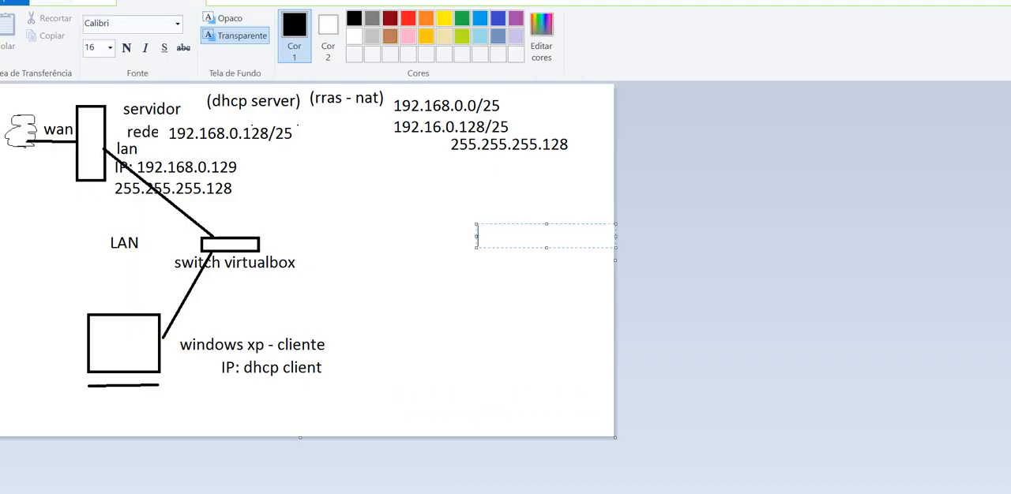
{"action": "type", "text": "DHCP"}
{"action": "key", "text": "Return"}
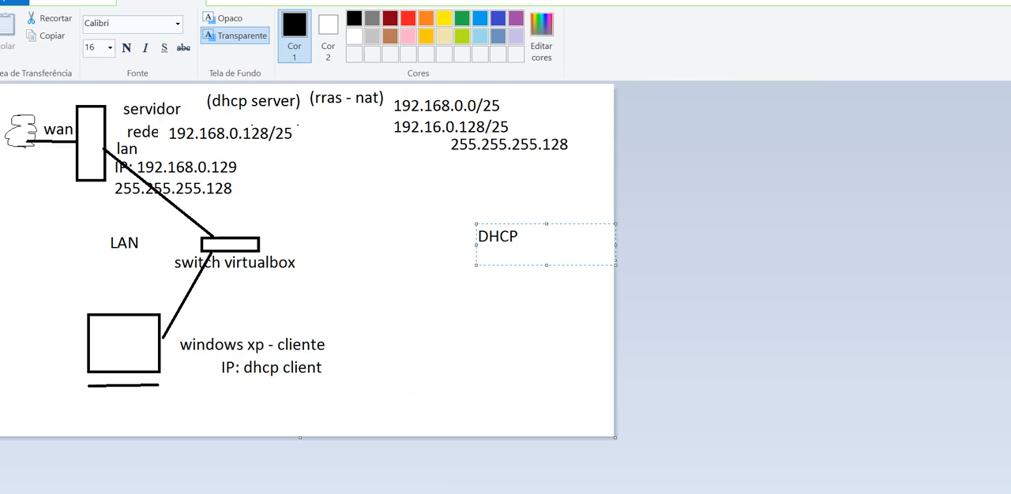
Add the line "192.168.0.128 - rede" under the DHCP heading and widen the text box so it fits on one line
{"action": "type", "text": "192.168.0.129"}
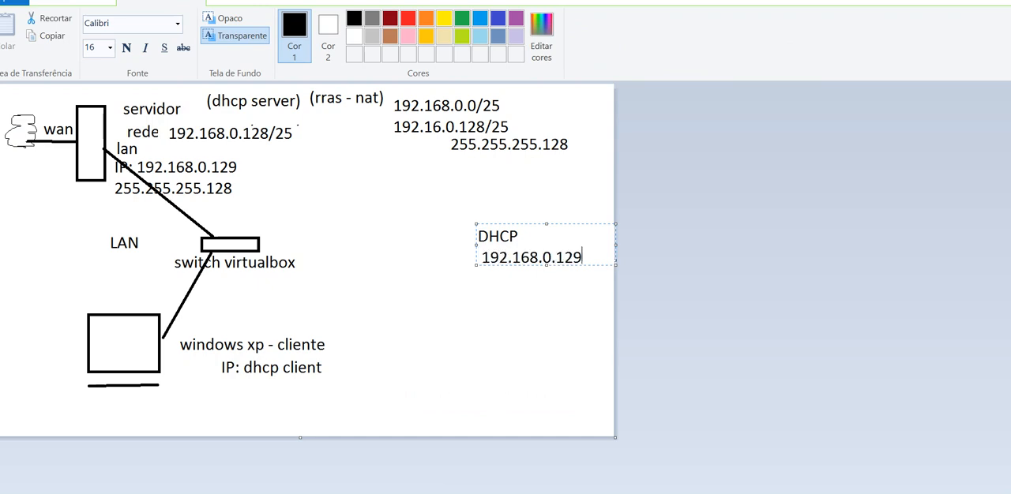
{"action": "type", "text": "8"}
{"action": "key", "text": "BackSpace"}
{"action": "key", "text": "BackSpace"}
{"action": "key", "text": "BackSpace"}
{"action": "type", "text": "28 - rede"}
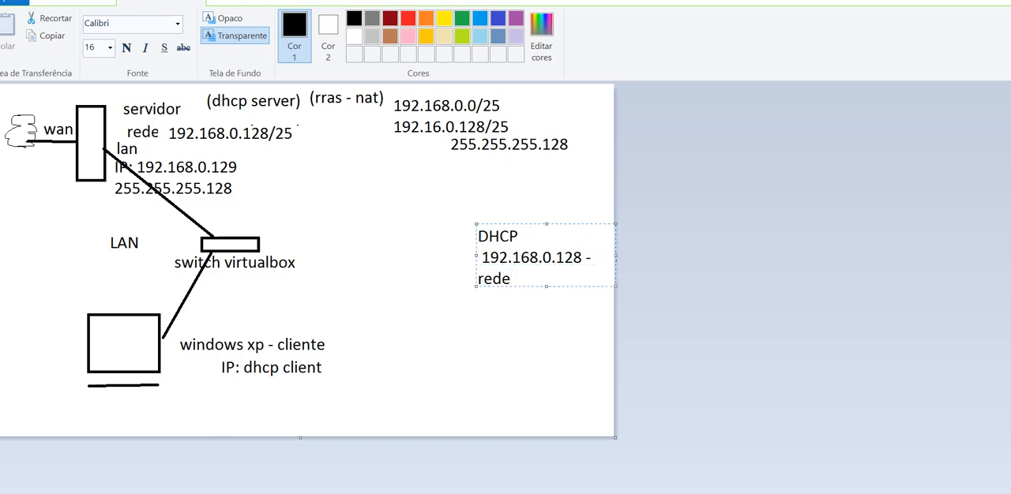
{"action": "left_click_drag", "start_coordinate": [476, 255], "coordinate": [426, 255]}
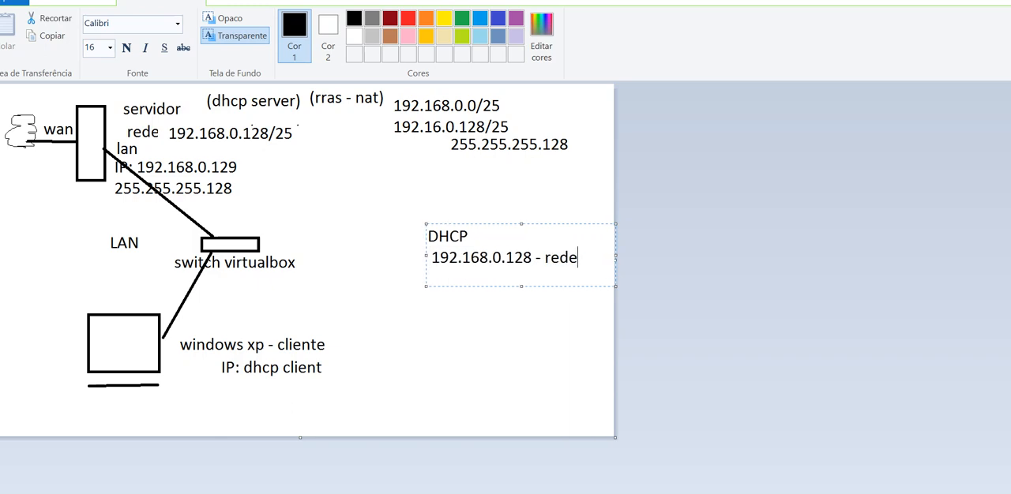
Add the line "192.168.0.129 - 1 ip val" to the DHCP note for the first valid address
{"action": "key", "text": "Return"}
{"action": "type", "text": "192.168.0.1"}
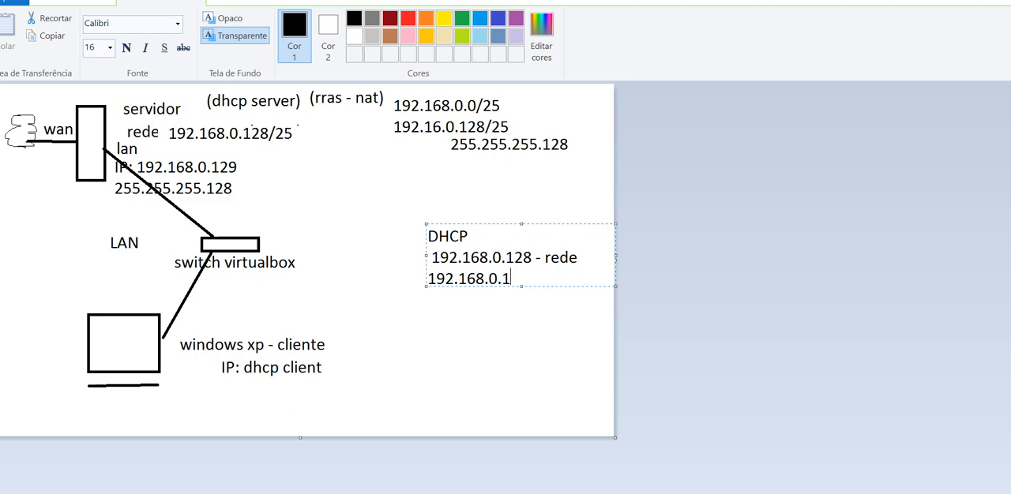
{"action": "type", "text": "29 - ip"}
{"action": "key", "text": "BackSpace"}
{"action": "key", "text": "BackSpace"}
{"action": "type", "text": "1 ip vald"}
{"action": "key", "text": "BackSpace"}
Add the line "192.168.0.254 - ult ip val" to the DHCP note for the last valid address
{"action": "key", "text": "Return"}
{"action": "type", "text": "19"}
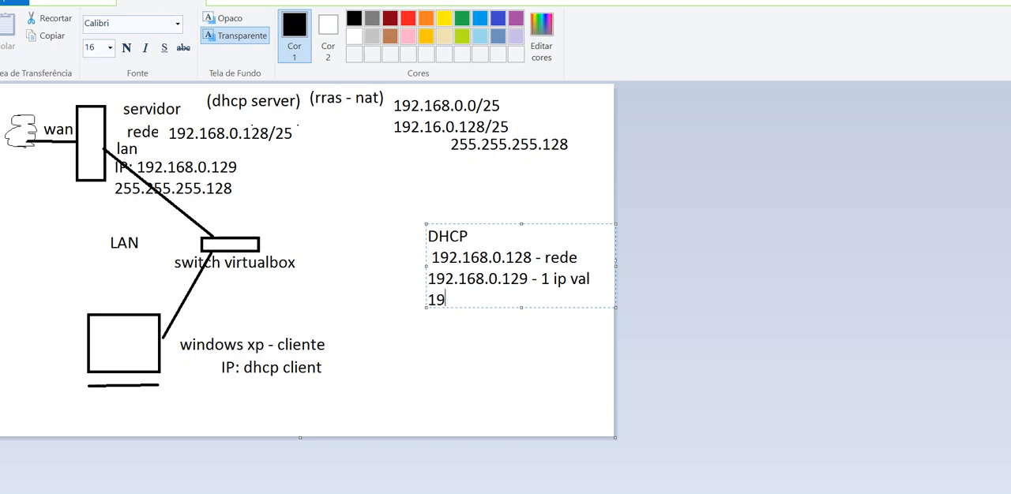
{"action": "type", "text": "2.168.0.254 -"}
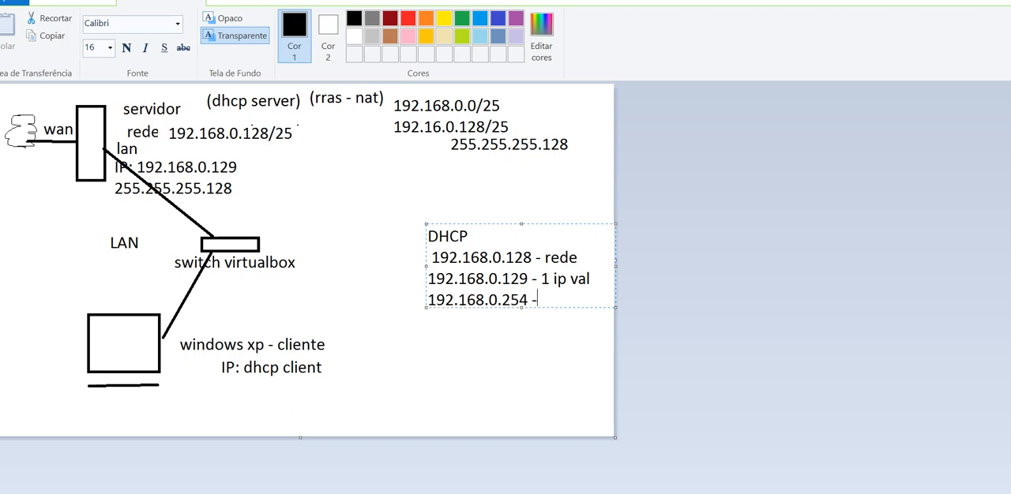
{"action": "type", "text": " ult ip val"}
Add the line "192.168.0.255 - broadcast" to the DHCP note
{"action": "key", "text": "Return"}
{"action": "type", "text": "192"}
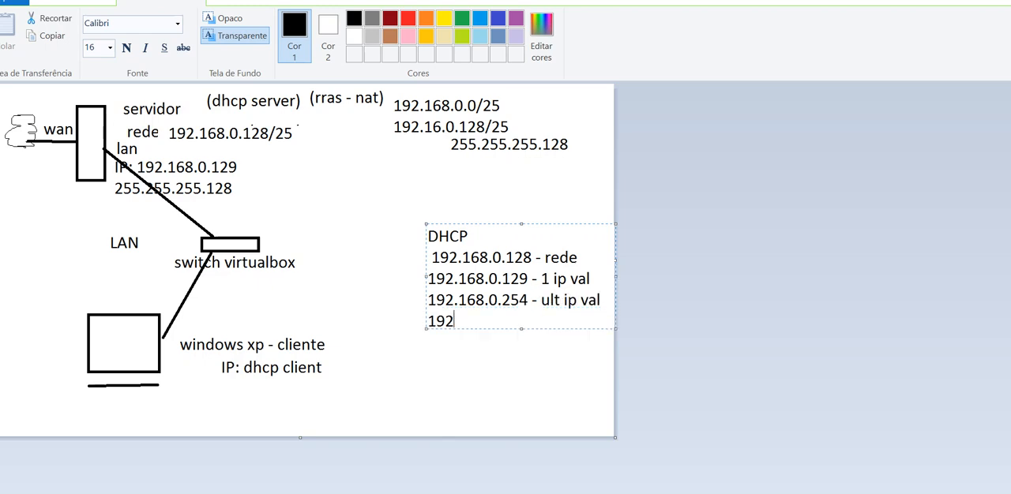
{"action": "type", "text": ".168.0.255"}
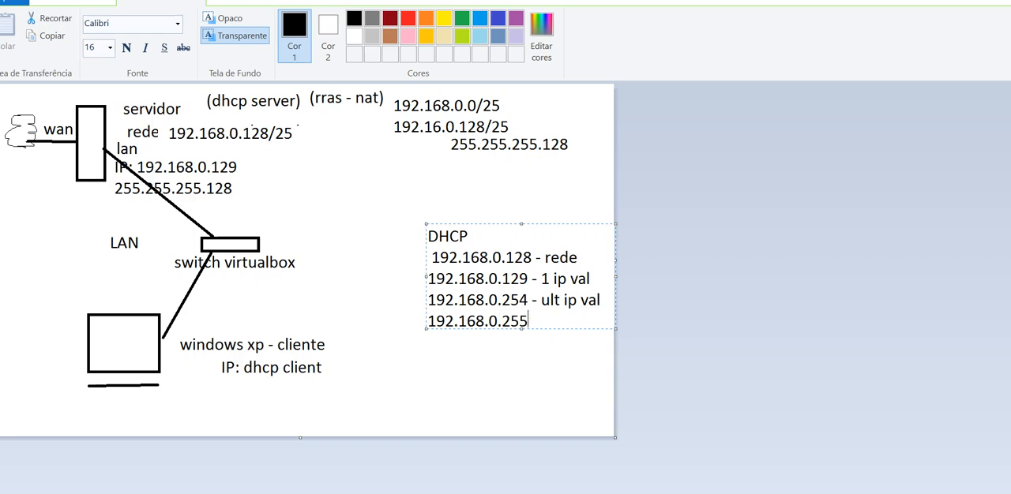
{"action": "type", "text": " - broadcast"}
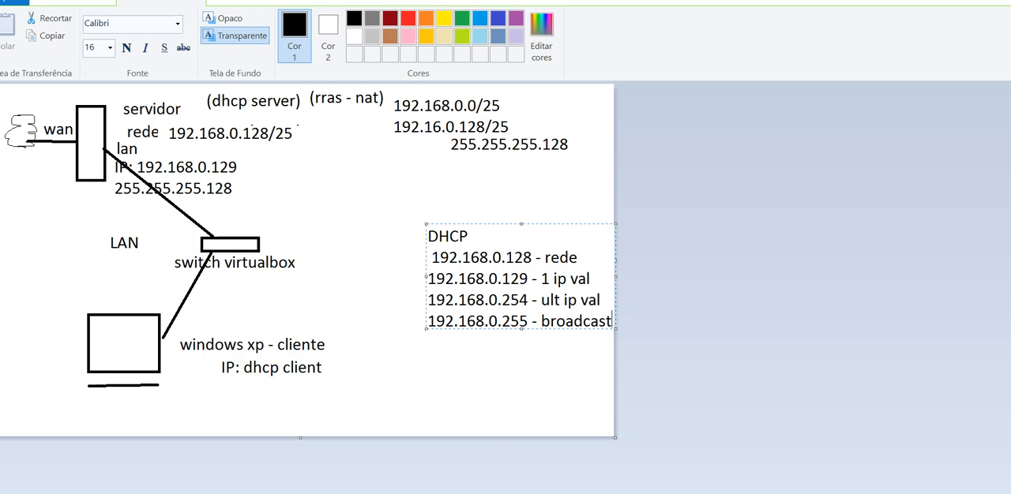
Remove the leading space before 192.168.0.128 and move the DHCP note up beneath the 255.255.255.128 mask
{"action": "key", "text": "Up"}
{"action": "key", "text": "Left"}
{"action": "key", "text": "Left"}
{"action": "key", "text": "Left"}
{"action": "key", "text": "Left"}
{"action": "key", "text": "Left"}
{"action": "key", "text": "Left"}
{"action": "key", "text": "Left"}
{"action": "key", "text": "Left"}
{"action": "key", "text": "Left"}
{"action": "key", "text": "Left"}
{"action": "key", "text": "Left"}
{"action": "key", "text": "Left"}
{"action": "key", "text": "Left"}
{"action": "key", "text": "Left"}
{"action": "key", "text": "Left"}
{"action": "key", "text": "Left"}
{"action": "key", "text": "Left"}
{"action": "key", "text": "Left"}
{"action": "key", "text": "Left"}
{"action": "key", "text": "Left"}
{"action": "key", "text": "Up"}
{"action": "key", "text": "Up"}
{"action": "key", "text": "Left"}
{"action": "key", "text": "Left"}
{"action": "key", "text": "Left"}
{"action": "key", "text": "Left"}
{"action": "key", "text": "Left"}
{"action": "key", "text": "Left"}
{"action": "key", "text": "BackSpace"}
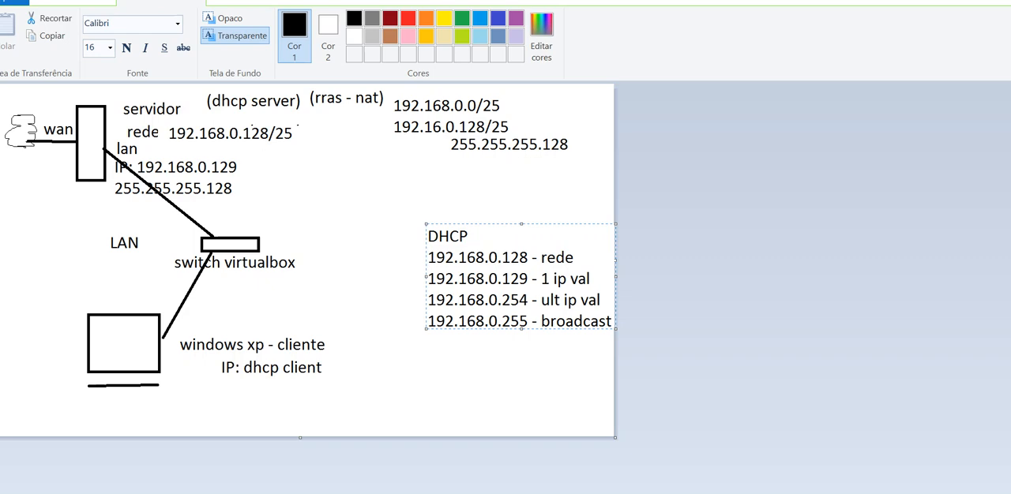
{"action": "left_click_drag", "start_coordinate": [474, 224], "coordinate": [432, 176]}
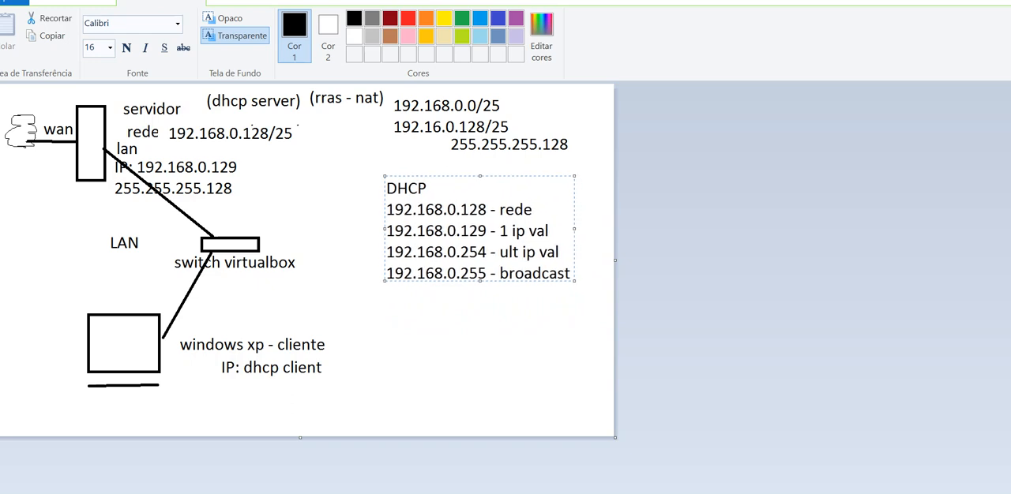
Below the address list, after a blank line, add "ips altos - 129 a 240 fixos" for the fixed address range
{"action": "left_click", "coordinate": [571, 273]}
{"action": "key", "text": "Return"}
{"action": "key", "text": "Return"}
{"action": "type", "text": "ips altos - "}
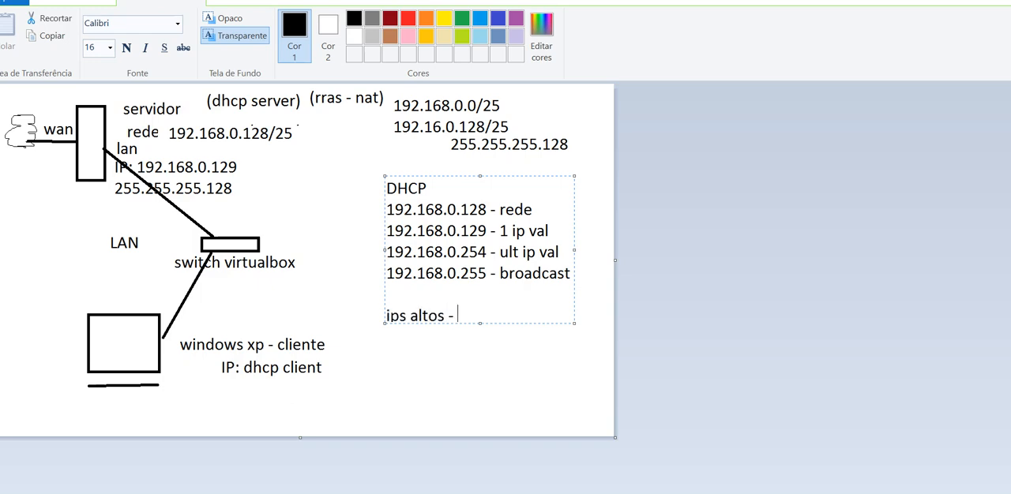
{"action": "type", "text": "129 a 240"}
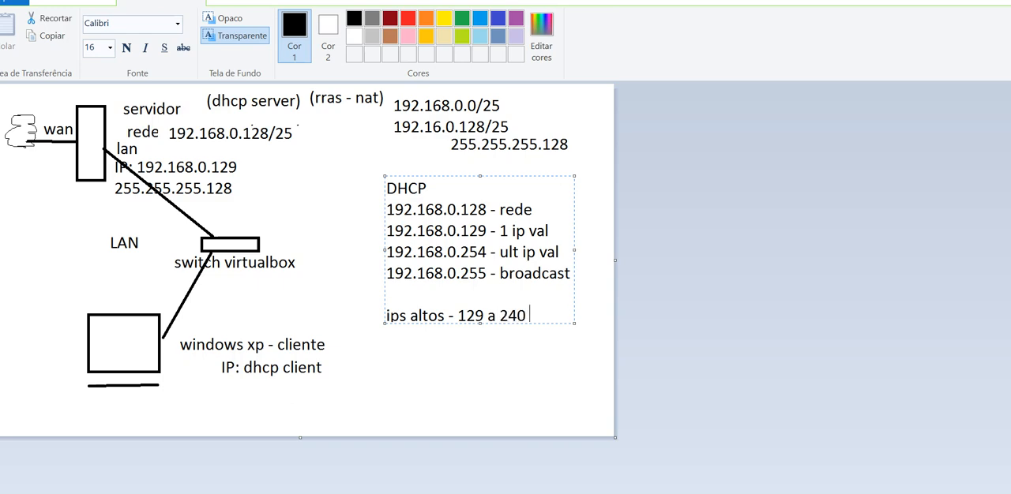
{"action": "type", "text": " fixos"}
Add the address range lines "241 250 - dhcp" and "251 a 254 - vpn" to the end of the note
{"action": "key", "text": "Return"}
{"action": "type", "text": "241 "}
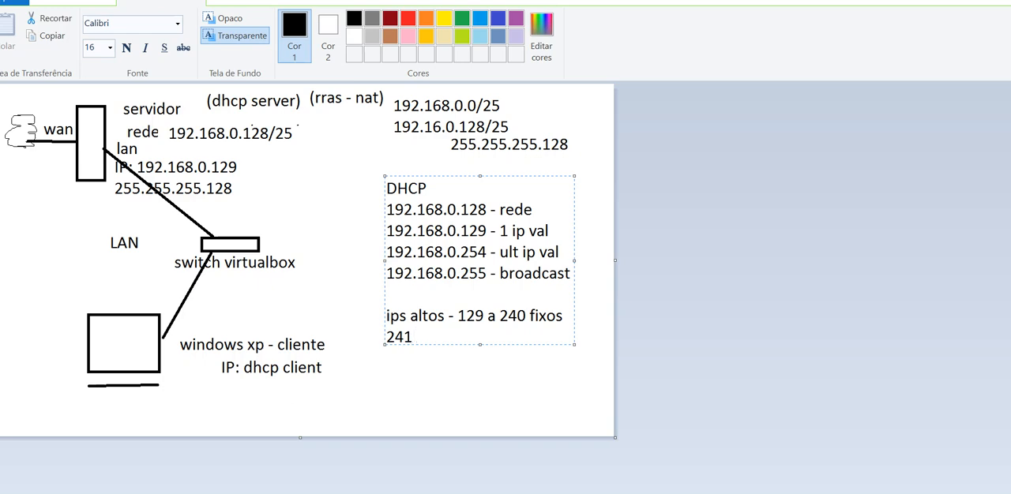
{"action": "type", "text": "250 - dhcp"}
{"action": "key", "text": "Return"}
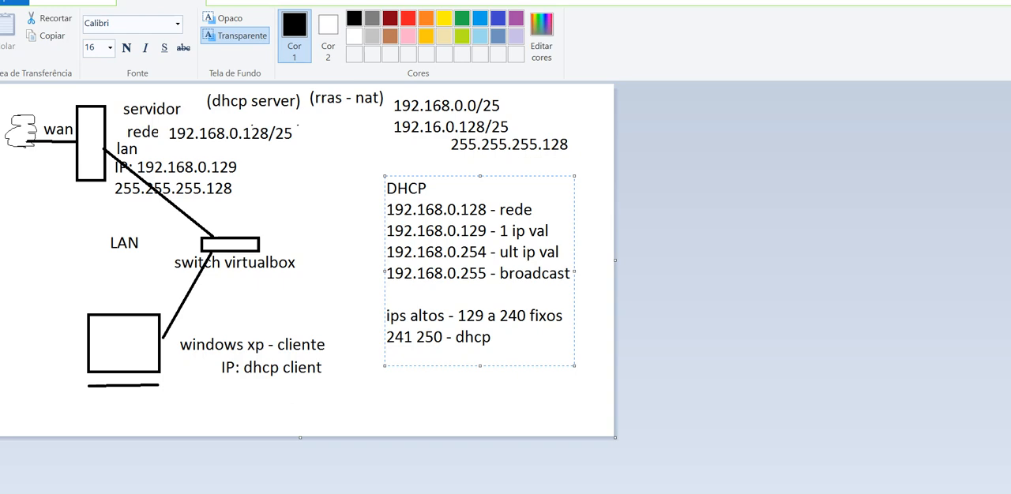
{"action": "type", "text": "251 a 254 - vpn"}
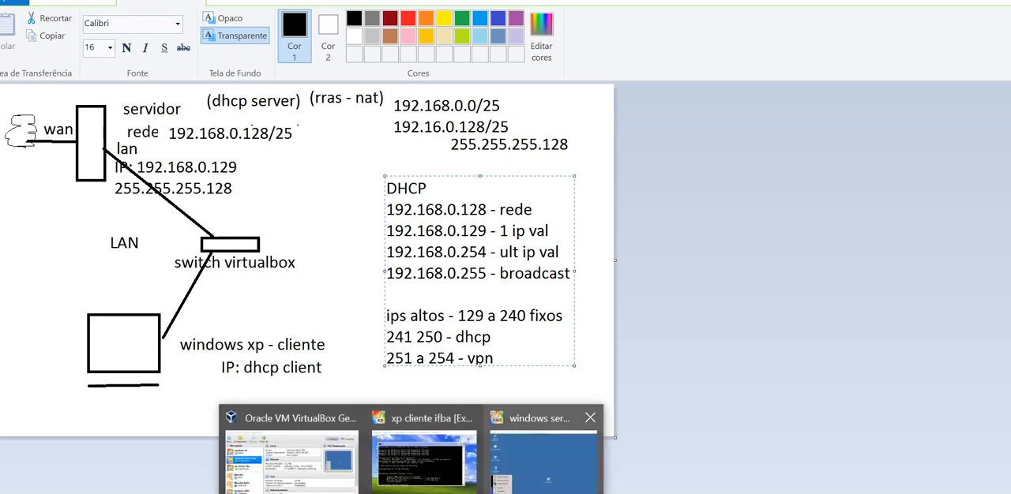
Switch to the Windows Server virtual machine, open the DHCP management console and select the ifba server
{"action": "left_click", "coordinate": [591, 418]}
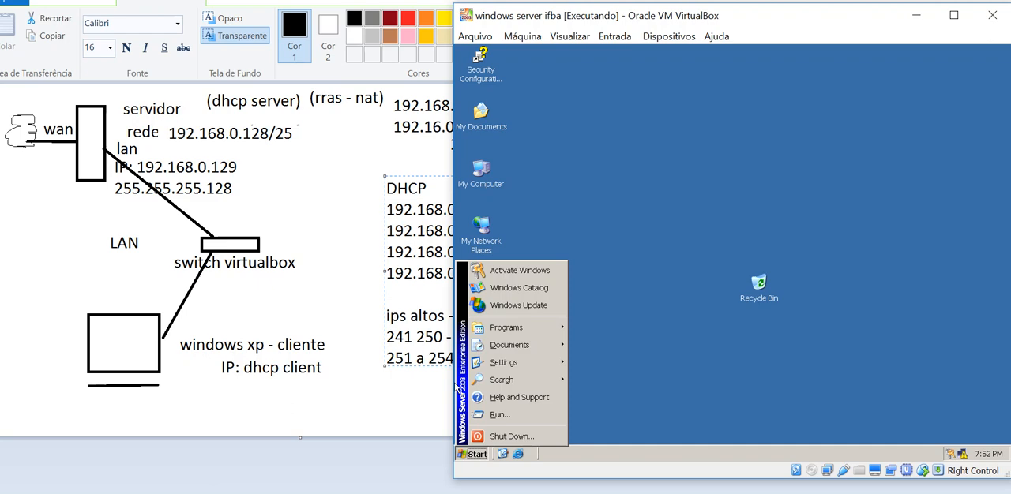
{"action": "mouse_move", "coordinate": [489, 333]}
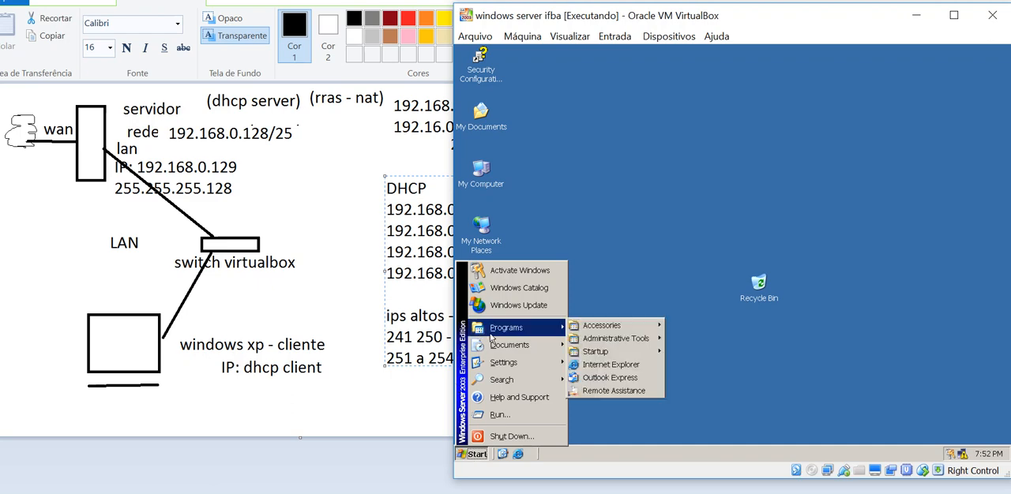
{"action": "mouse_move", "coordinate": [598, 344]}
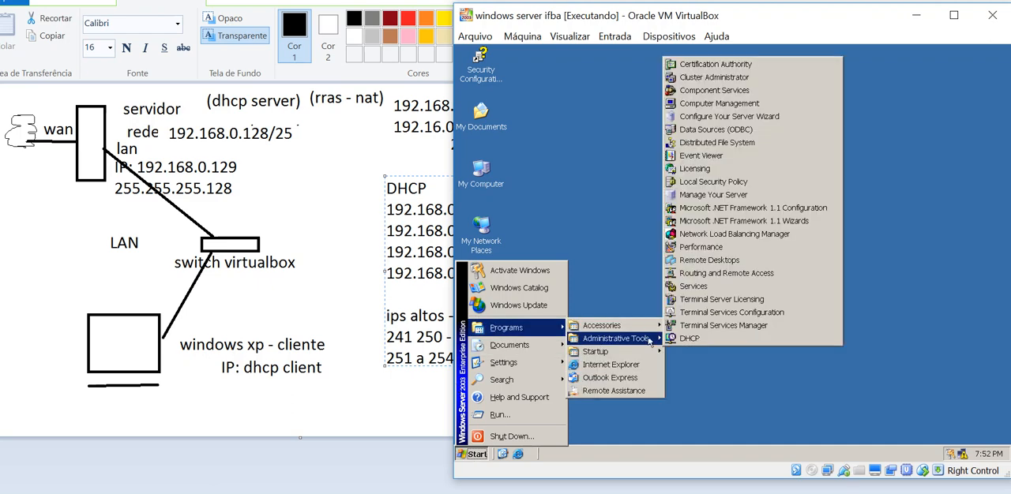
{"action": "left_click", "coordinate": [695, 338]}
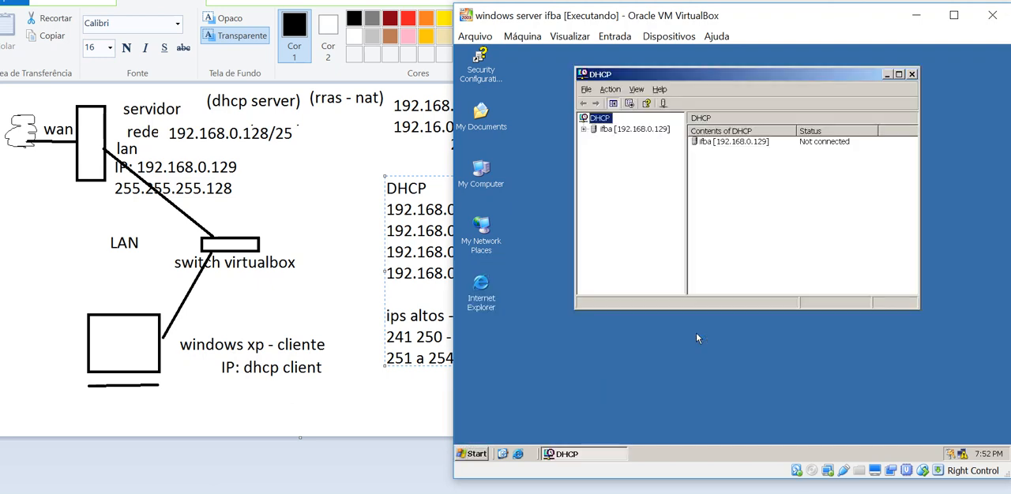
{"action": "left_click", "coordinate": [615, 132]}
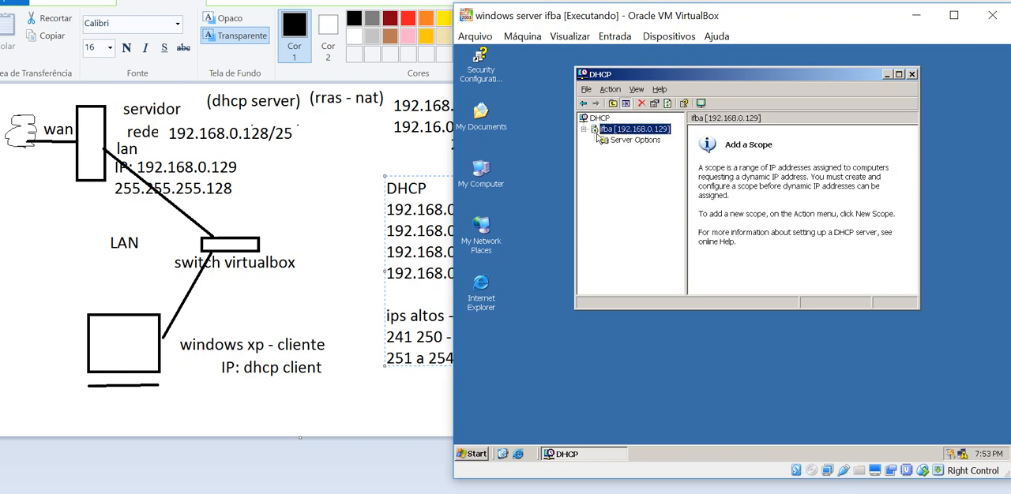
Start a new scope on the ifba DHCP server and name it "dhcp ifba"
{"action": "right_click", "coordinate": [617, 132]}
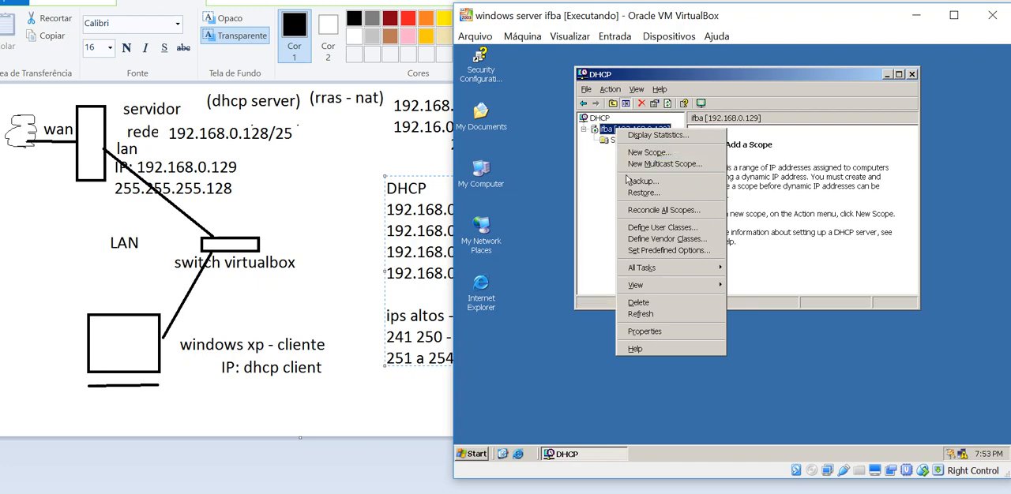
{"action": "left_click", "coordinate": [604, 184]}
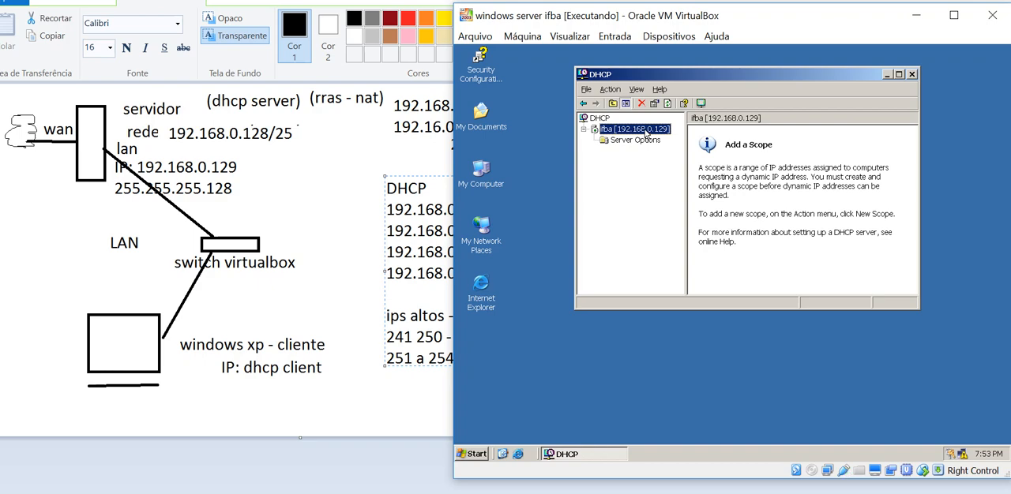
{"action": "right_click", "coordinate": [646, 136]}
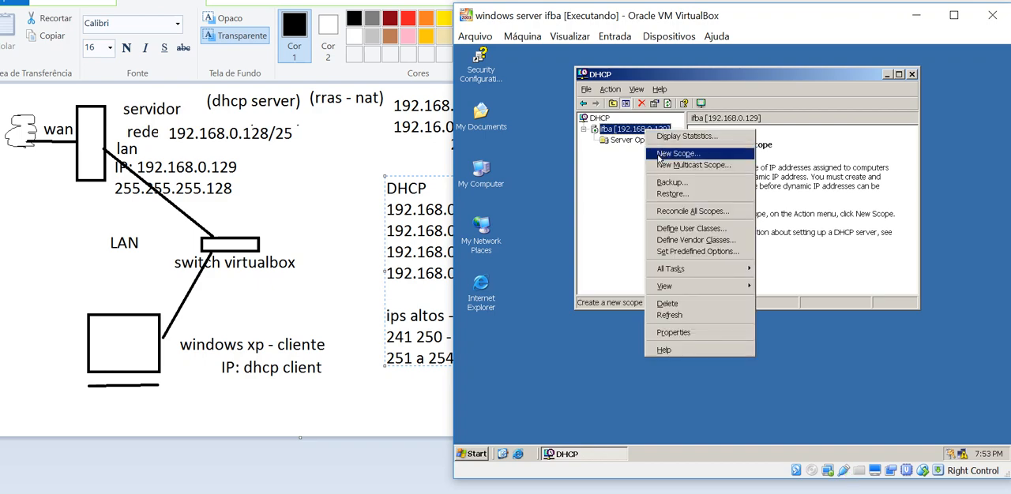
{"action": "left_click", "coordinate": [659, 155]}
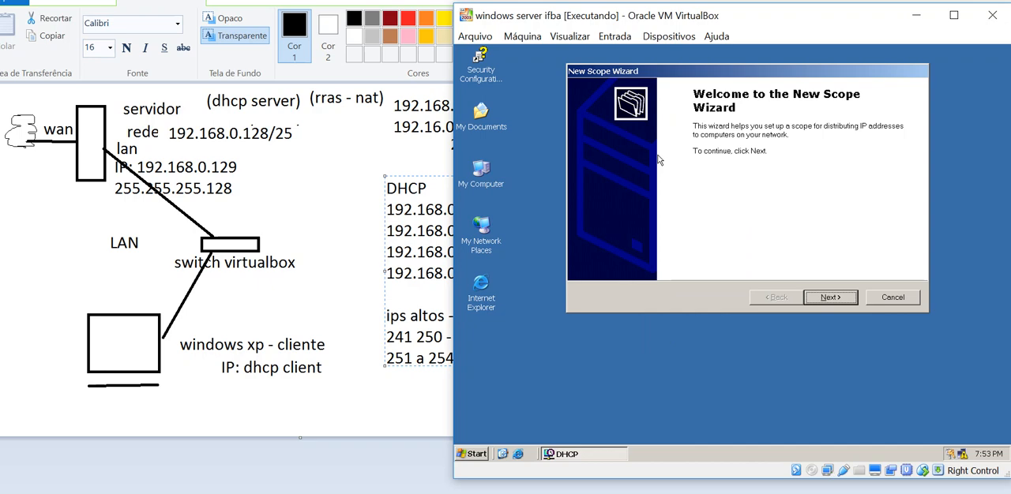
{"action": "key", "text": "Return"}
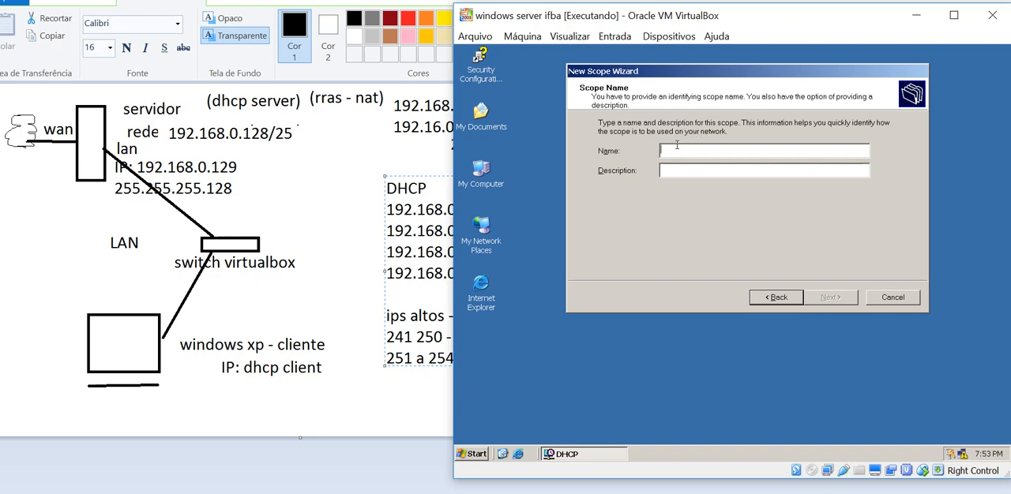
{"action": "type", "text": "dhcp ifba"}
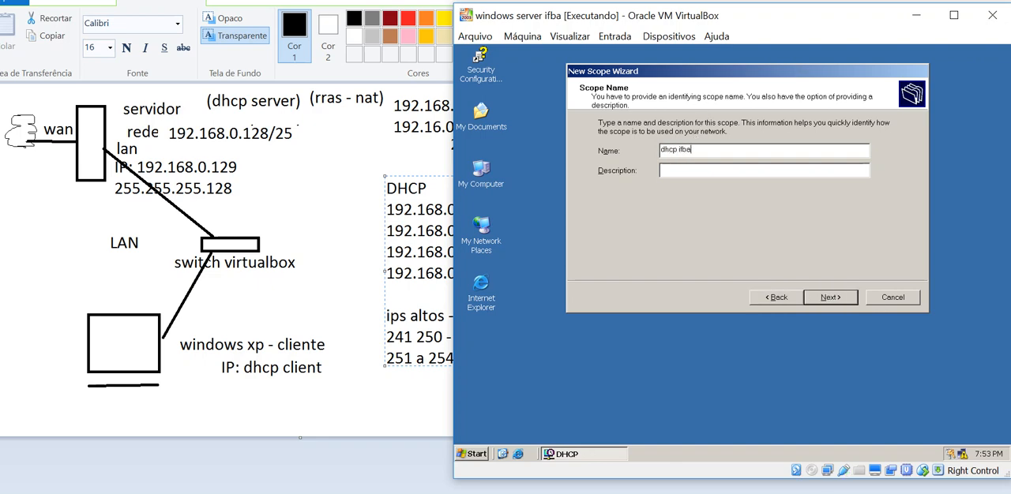
{"action": "key", "text": "Return"}
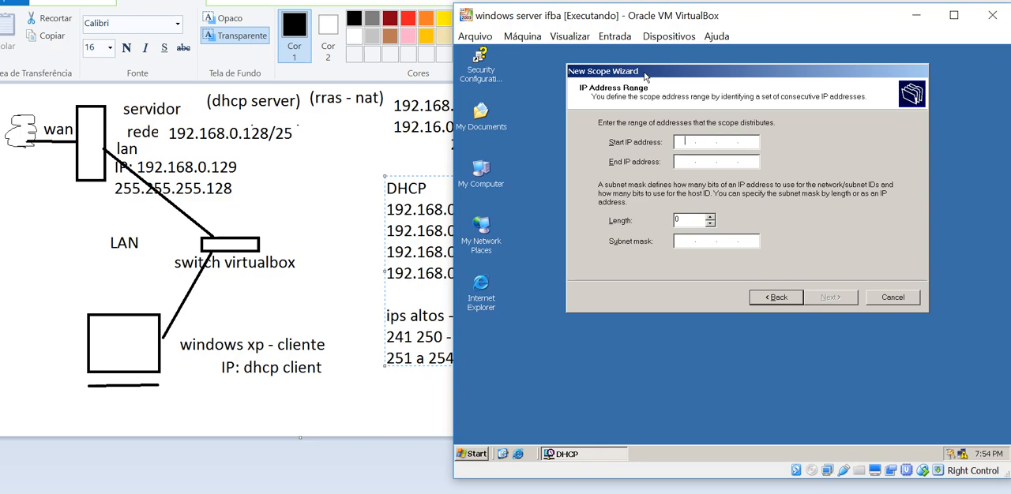
Set the scope's address range from 192.168.0.241 to 192.168.0.250 with a subnet mask length of 25
{"action": "type", "text": "192 . 168 . 0 . 241"}
{"action": "key", "text": "Tab"}
{"action": "type", "text": "192 . 168 . "}
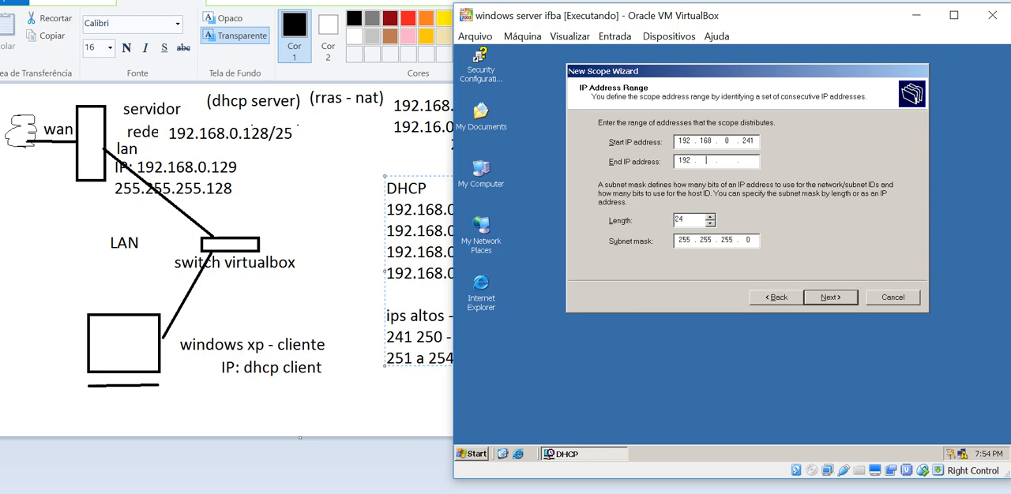
{"action": "type", "text": "0 . 250"}
{"action": "left_click", "coordinate": [711, 218]}
{"action": "left_click", "coordinate": [830, 299]}
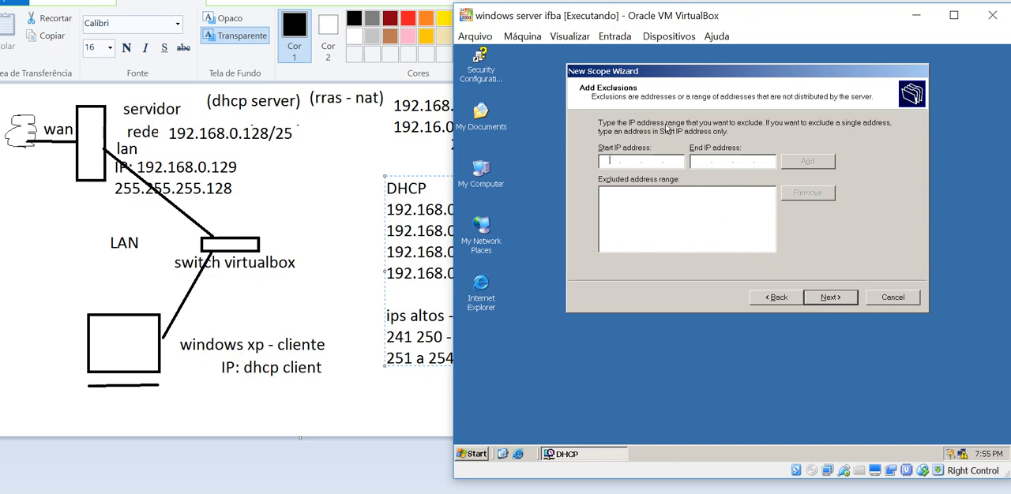
Leave the exclusions empty, keep the 8-day lease duration and choose to configure the DHCP options now
{"action": "left_click", "coordinate": [831, 297]}
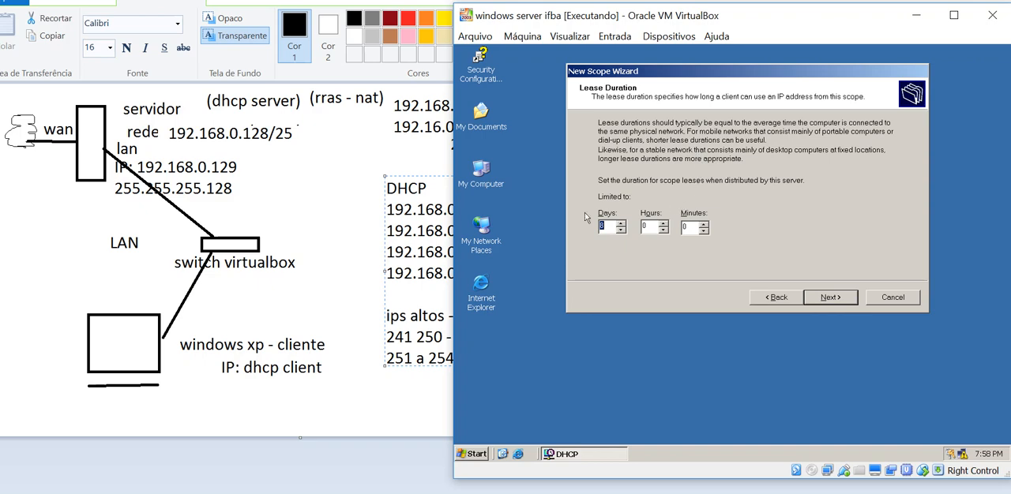
{"action": "left_click", "coordinate": [829, 299]}
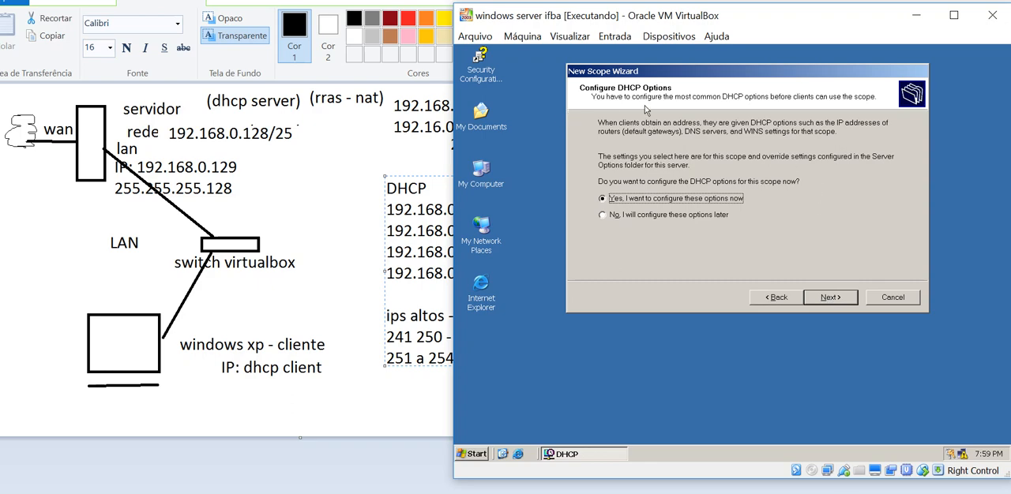
{"action": "left_click", "coordinate": [826, 300]}
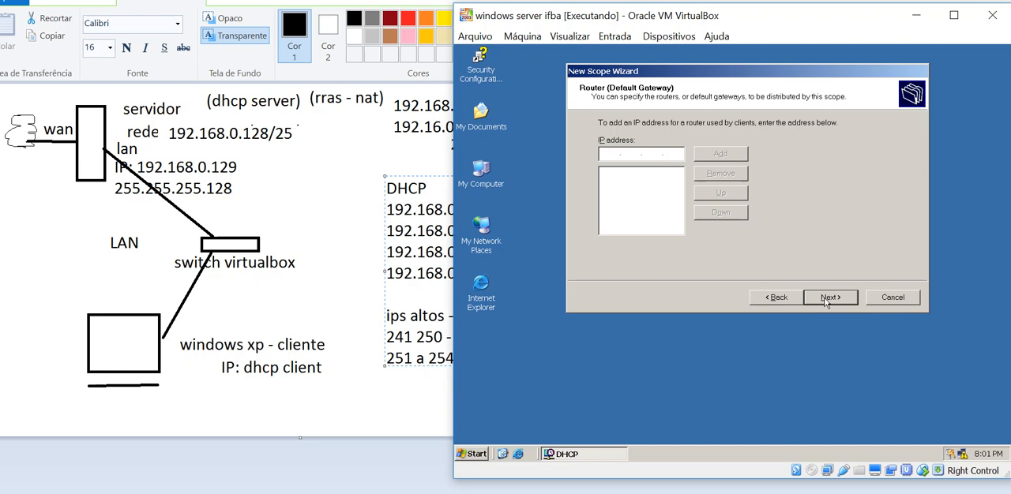
Add 192.168.0.129 as the router (default gateway) distributed by the scope
{"action": "type", "text": "192 . . ."}
{"action": "left_click", "coordinate": [123, 167]}
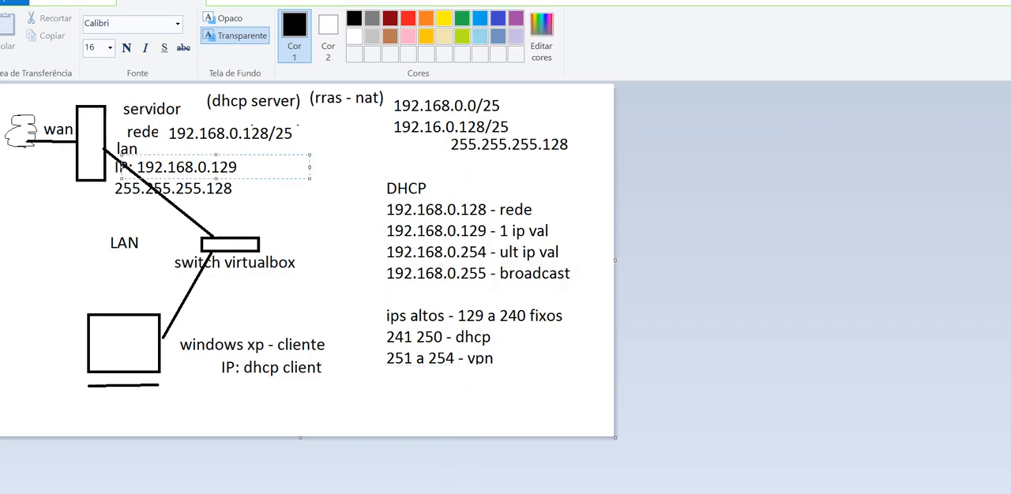
{"action": "left_click", "coordinate": [777, 173]}
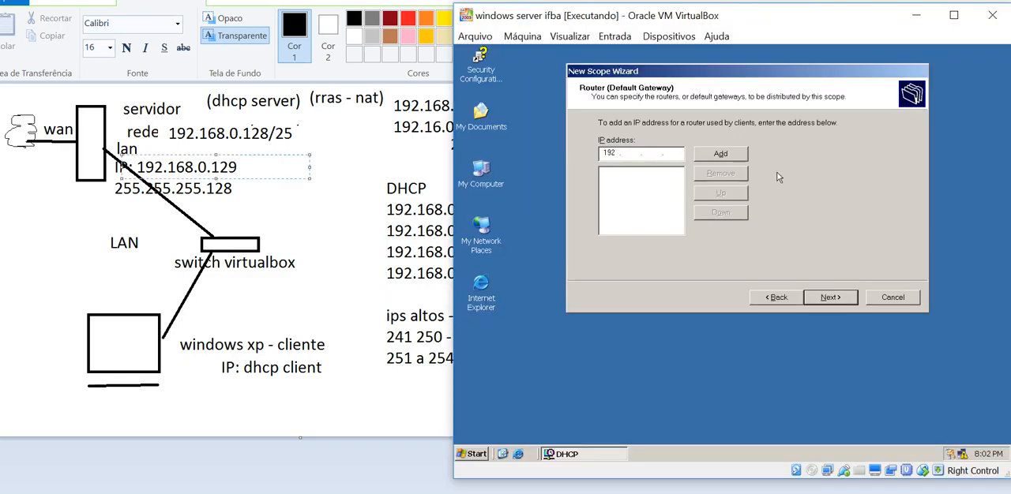
{"action": "type", "text": "192.168.0.129"}
{"action": "left_click", "coordinate": [724, 151]}
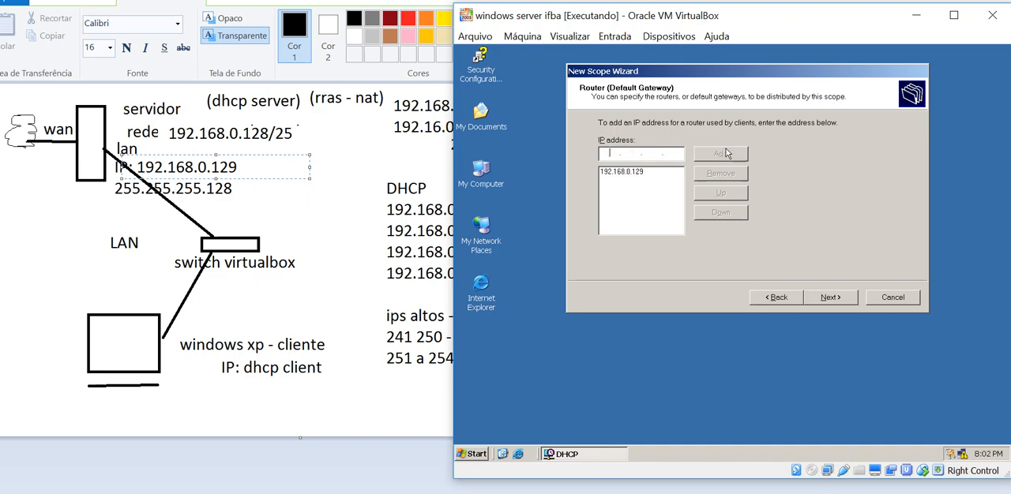
{"action": "left_click", "coordinate": [828, 304]}
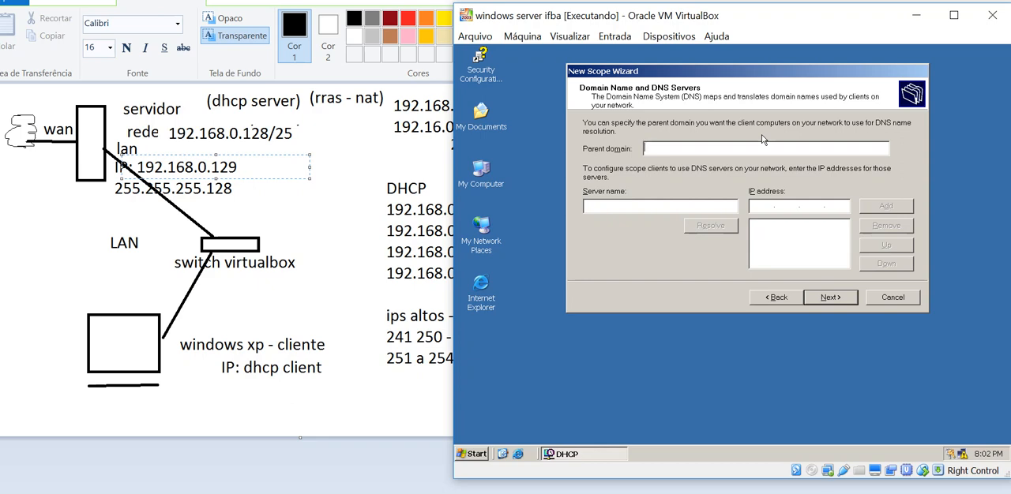
Add 192.168.0.129 as the scope's DNS server, leaving the parent domain blank
{"action": "left_click", "coordinate": [794, 204]}
{"action": "type", "text": "192 . 168 . 0 . 129"}
{"action": "left_click", "coordinate": [890, 208]}
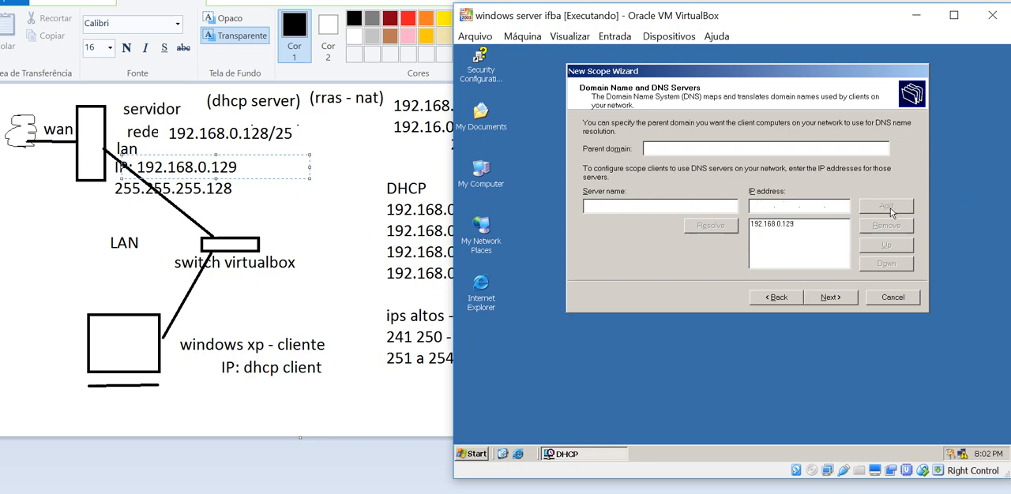
{"action": "left_click", "coordinate": [831, 299]}
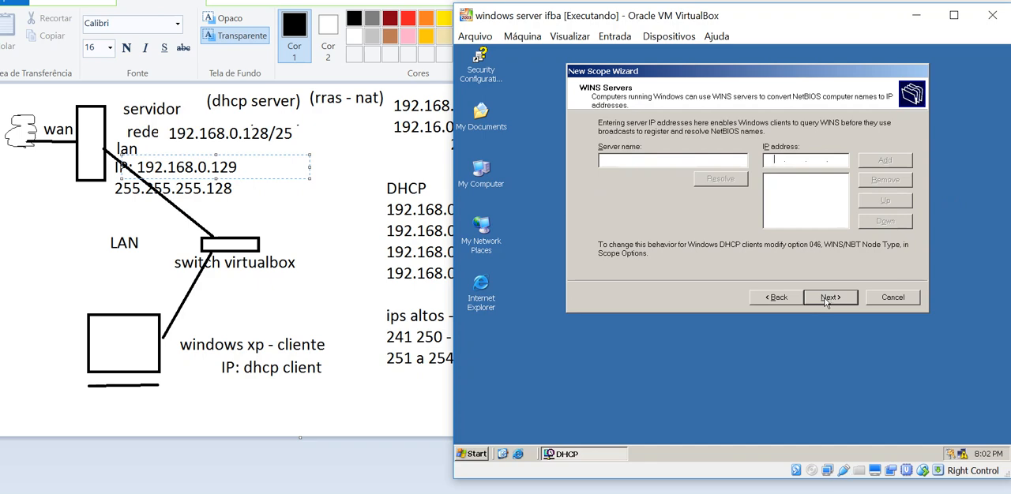
Skip the WINS servers, choose to activate the scope now and finish the New Scope Wizard
{"action": "left_click", "coordinate": [826, 299]}
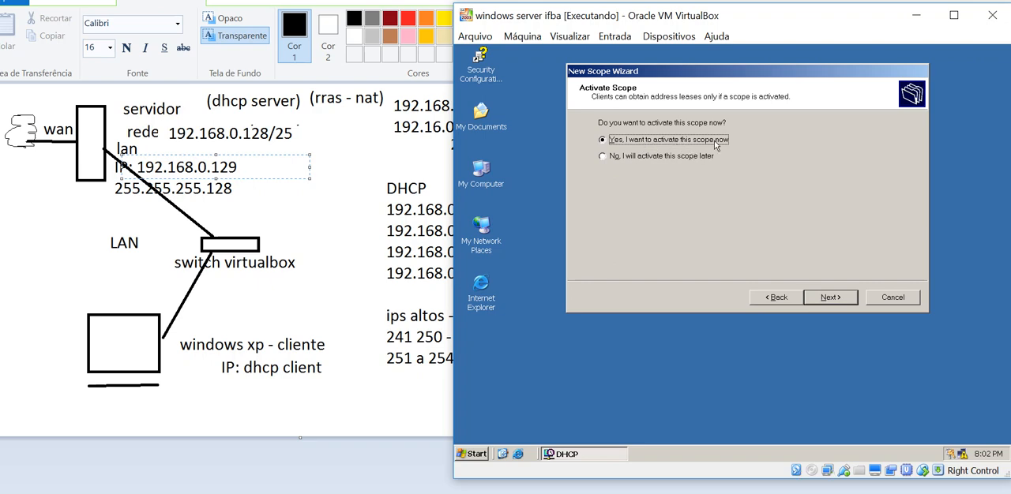
{"action": "left_click", "coordinate": [672, 157]}
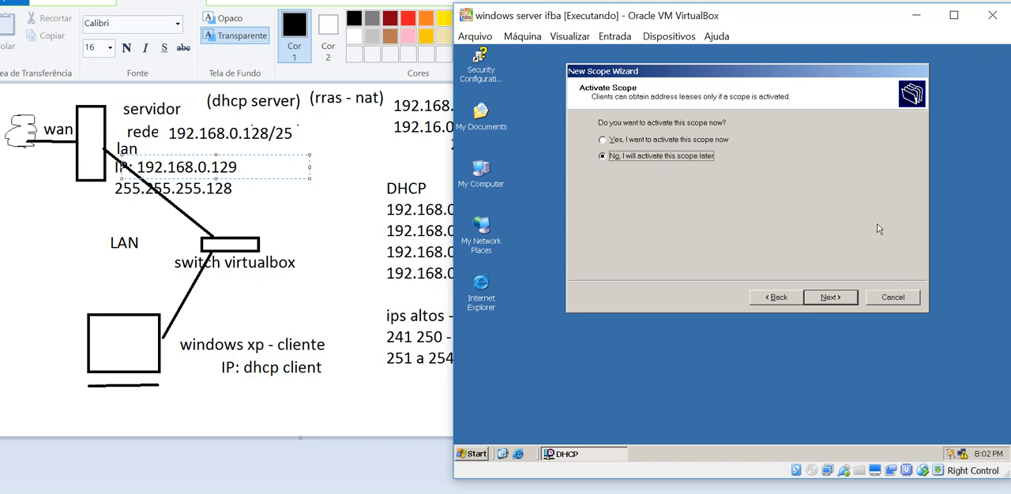
{"action": "left_click", "coordinate": [645, 139]}
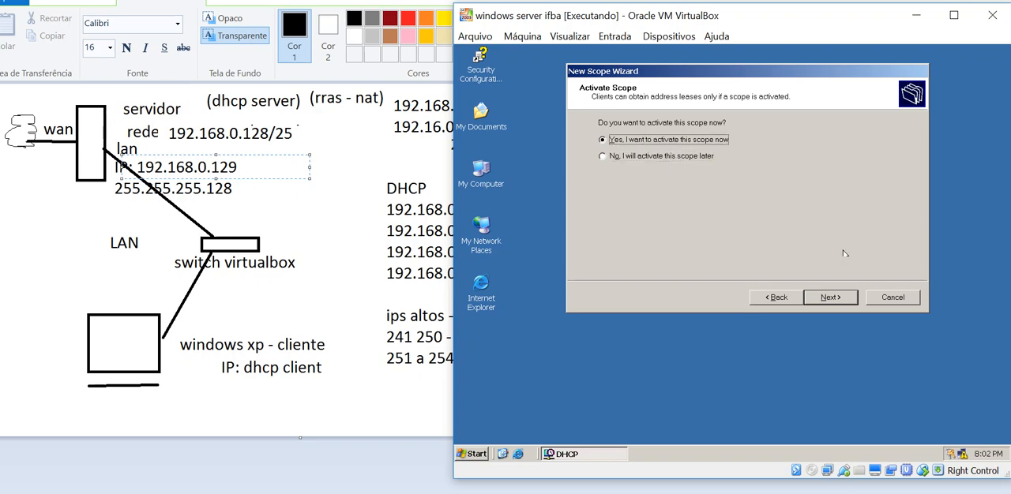
{"action": "left_click", "coordinate": [822, 297]}
{"action": "left_click", "coordinate": [826, 298]}
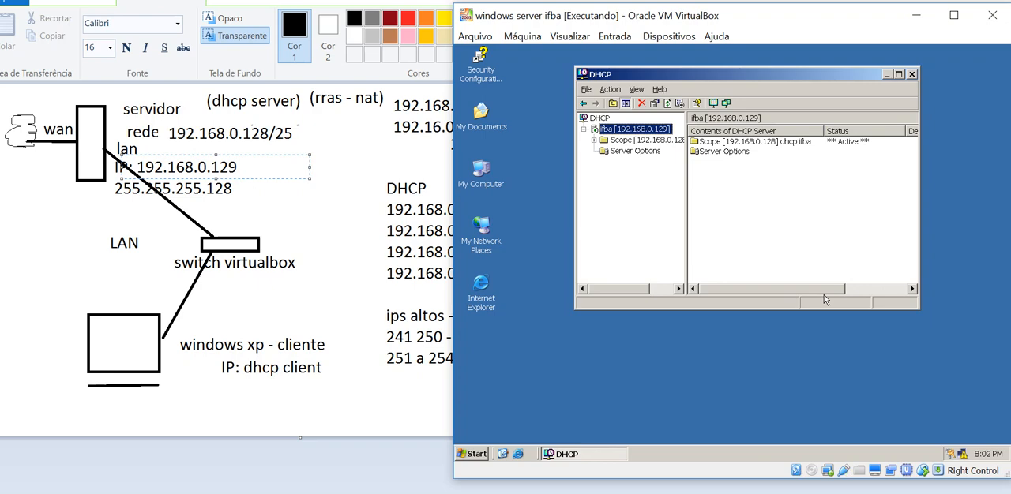
Expand the new dhcp ifba scope and examine its address pool and the client entry in its address leases
{"action": "left_click", "coordinate": [594, 140]}
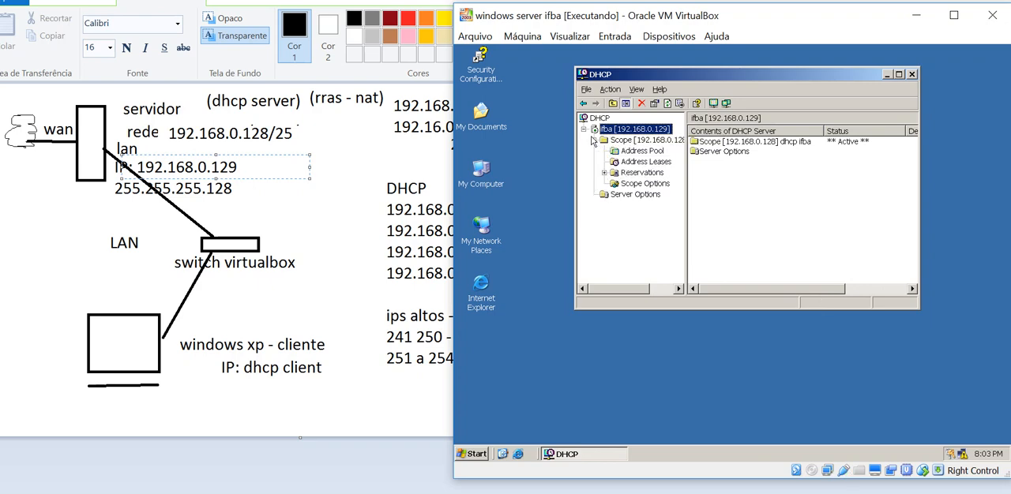
{"action": "left_click", "coordinate": [632, 139]}
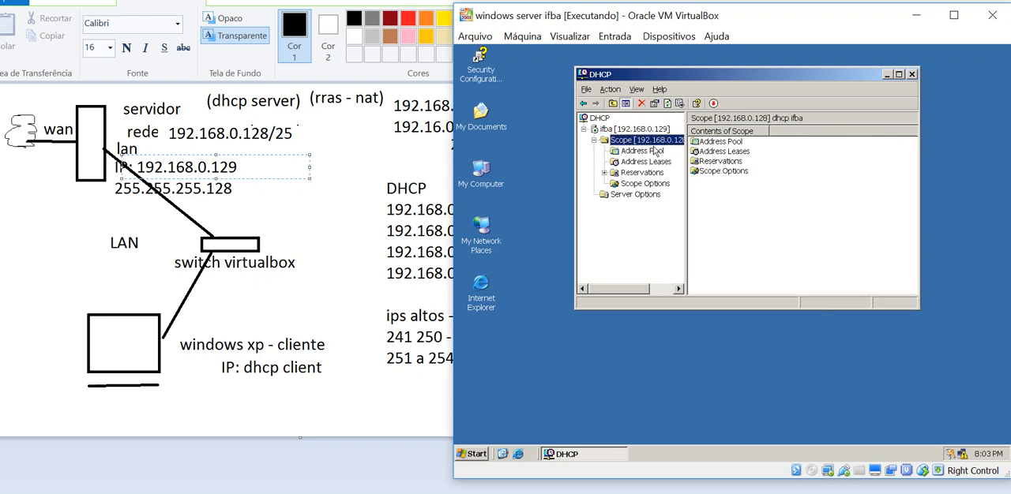
{"action": "left_click", "coordinate": [639, 151]}
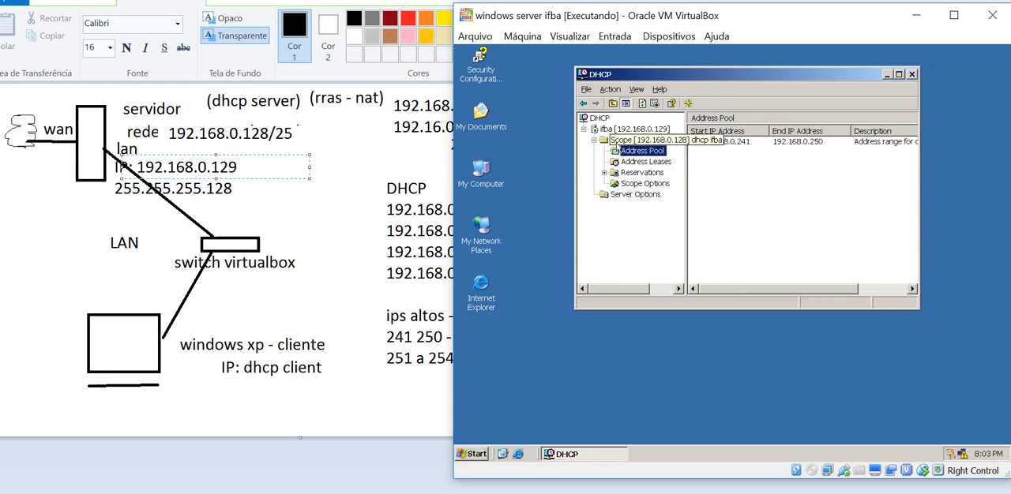
{"action": "left_click", "coordinate": [645, 144]}
{"action": "left_click", "coordinate": [655, 152]}
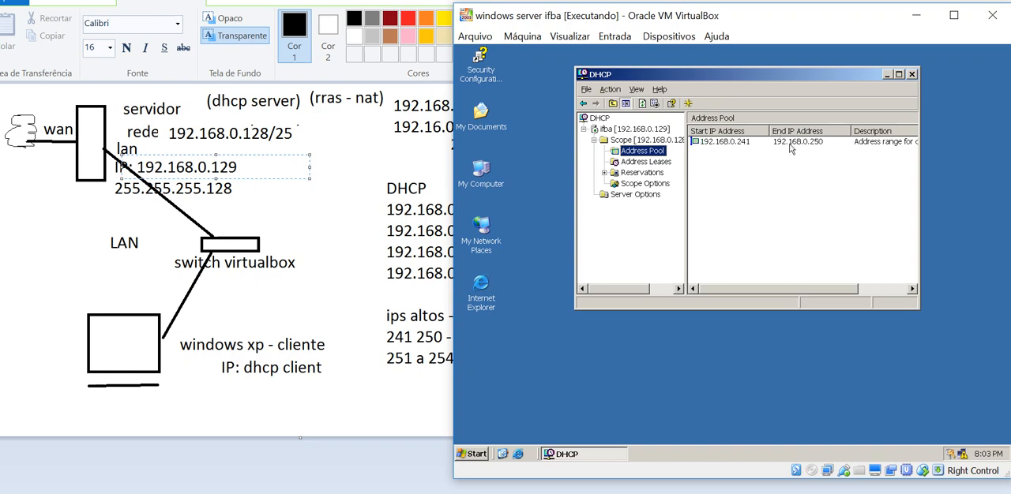
{"action": "left_click", "coordinate": [747, 144]}
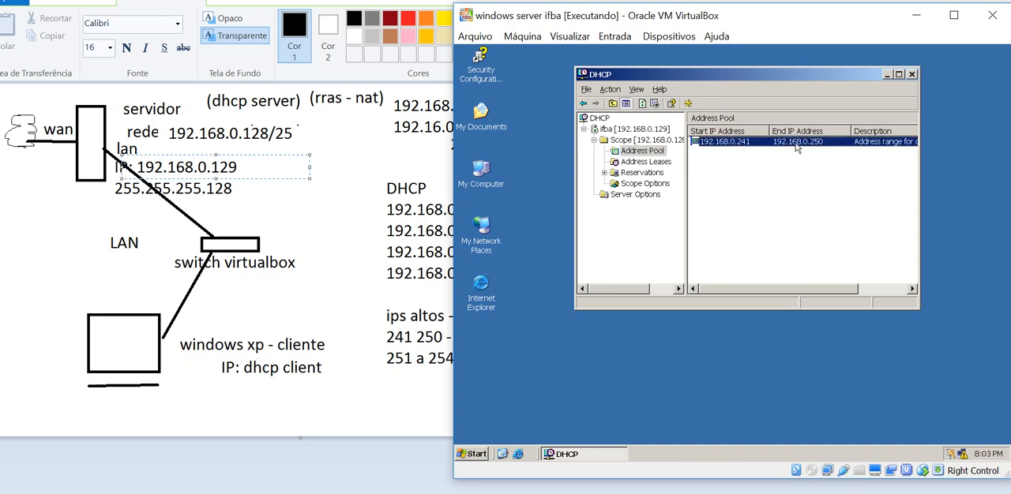
{"action": "left_click", "coordinate": [646, 163]}
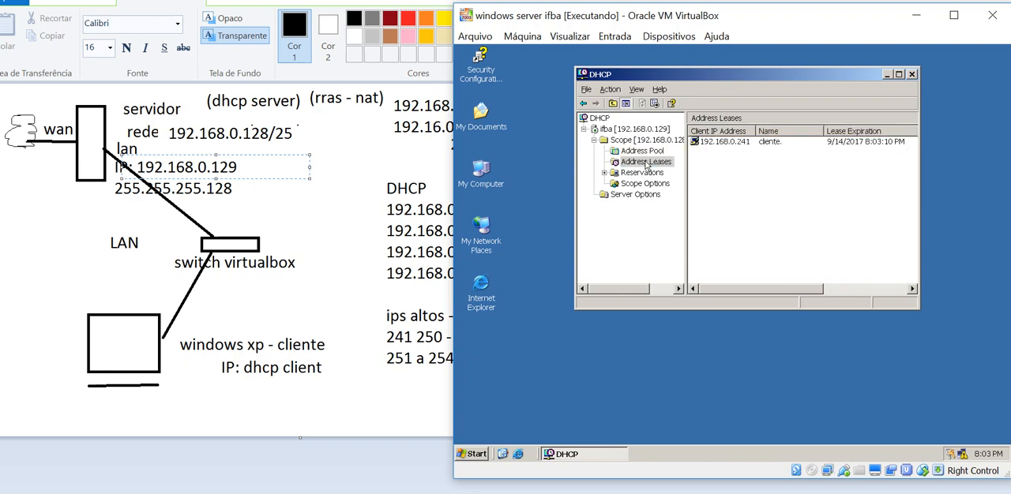
{"action": "left_click", "coordinate": [768, 148]}
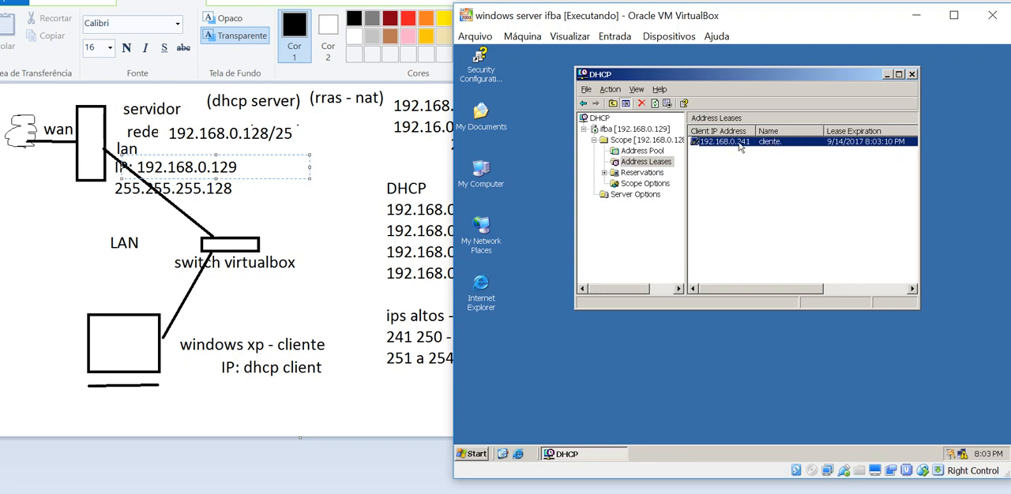
Switch to the xp cliente ifba virtual machine and run ipconfig in its command prompt to check its IP configuration
{"action": "left_click", "coordinate": [411, 493]}
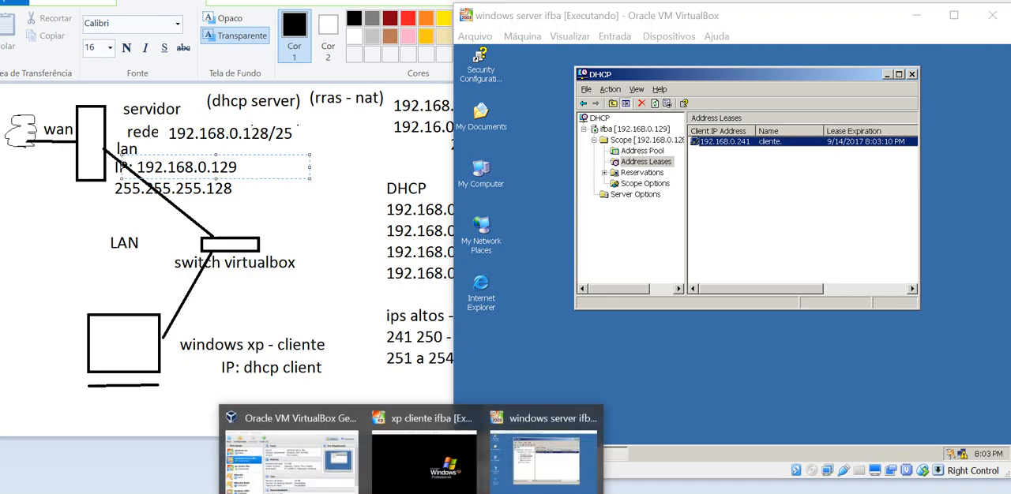
{"action": "left_click", "coordinate": [425, 454]}
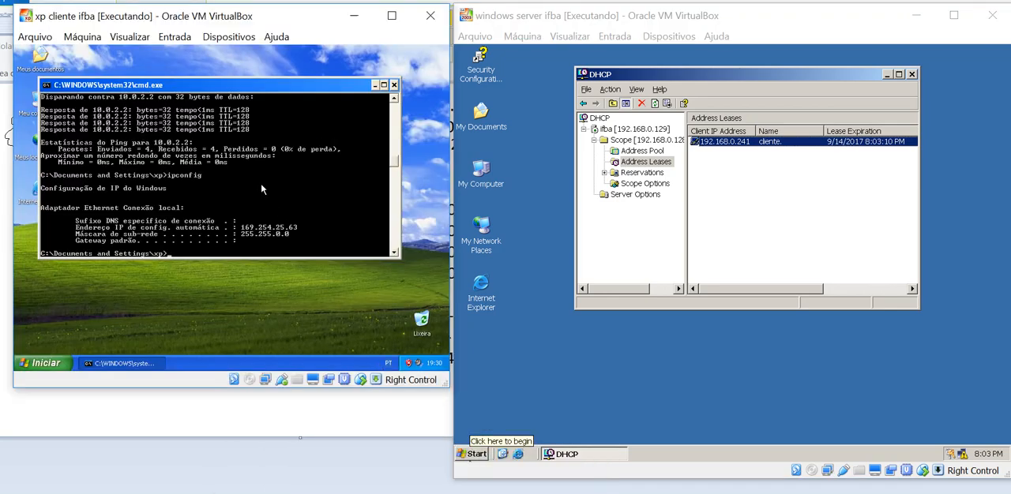
{"action": "type", "text": "ipconfig"}
{"action": "key", "text": "Return"}
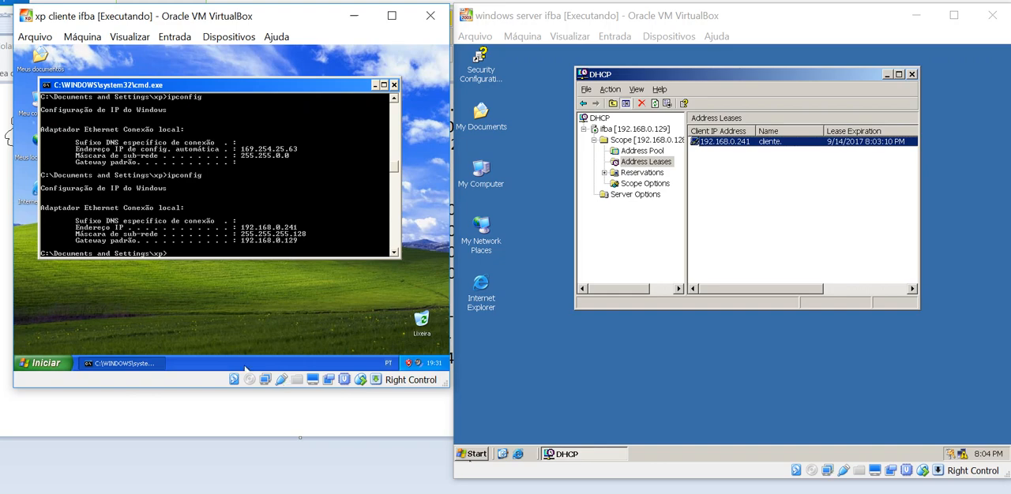
Start the saved windows xp virtual machine from the VirtualBox manager and dismiss the execution warning
{"action": "mouse_move", "coordinate": [410, 492]}
{"action": "left_click", "coordinate": [292, 455]}
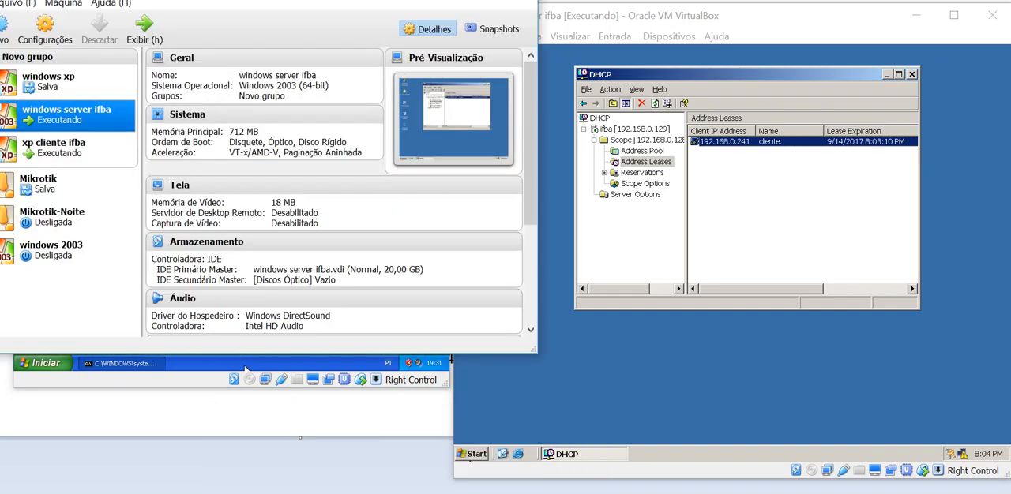
{"action": "left_click", "coordinate": [68, 82]}
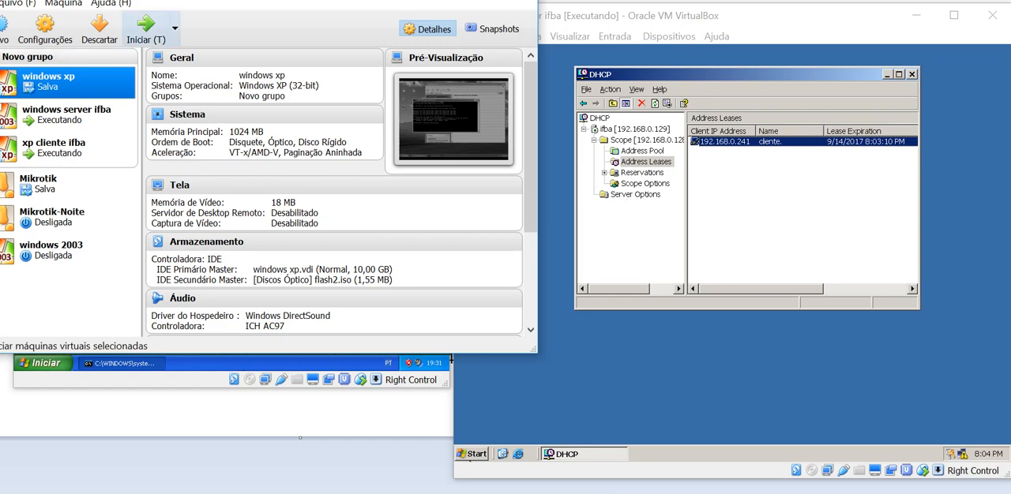
{"action": "left_click", "coordinate": [147, 30]}
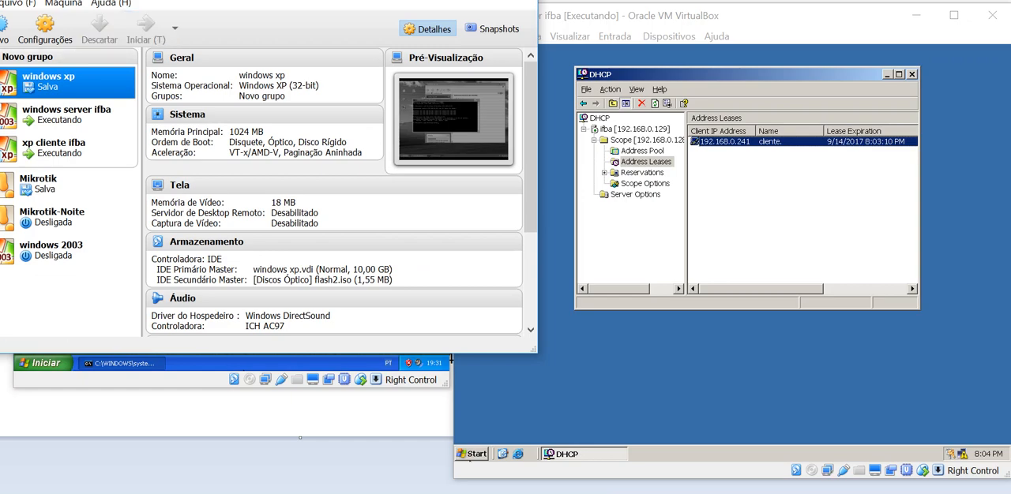
{"action": "left_click", "coordinate": [442, 0]}
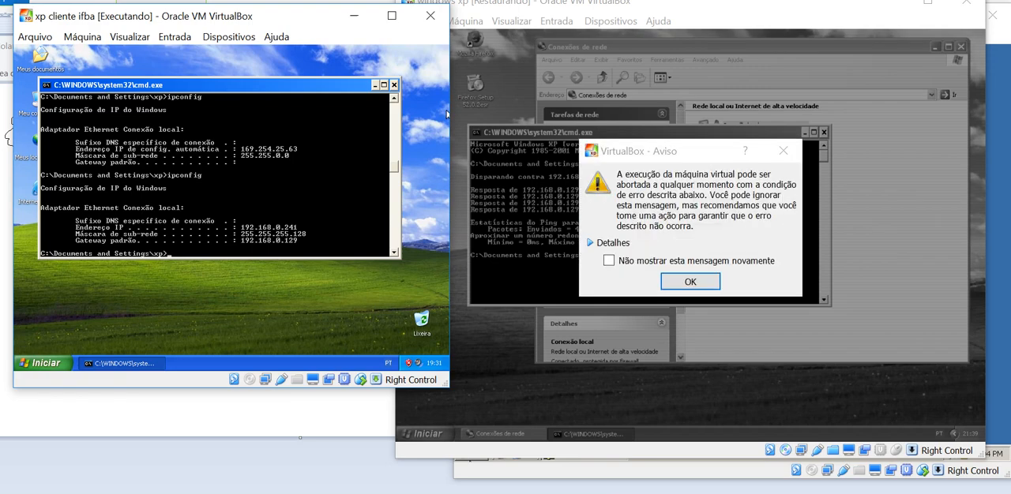
{"action": "left_click", "coordinate": [690, 282]}
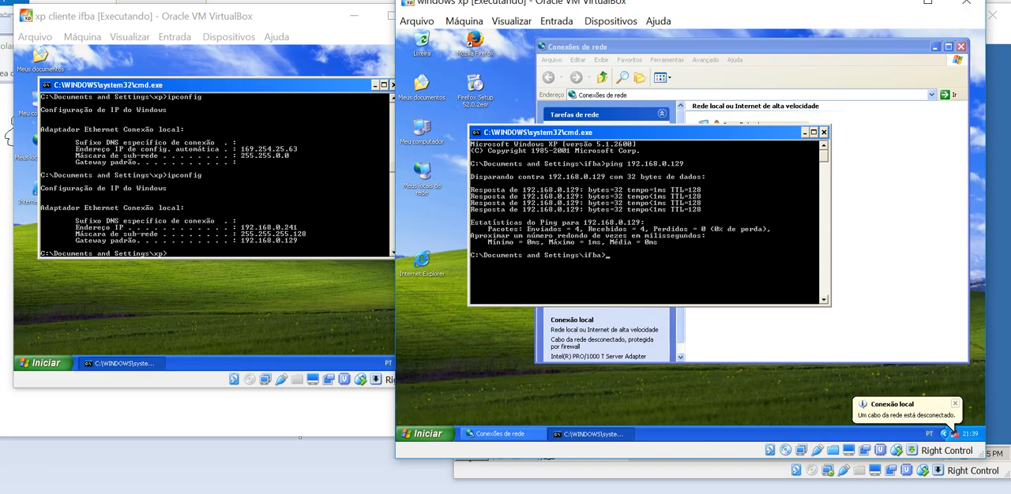
Move the windows xp virtual machine window beside the server and set its display resolution to 800 by 600 pixels
{"action": "left_click_drag", "start_coordinate": [671, 9], "coordinate": [293, 9]}
{"action": "right_click", "coordinate": [102, 331]}
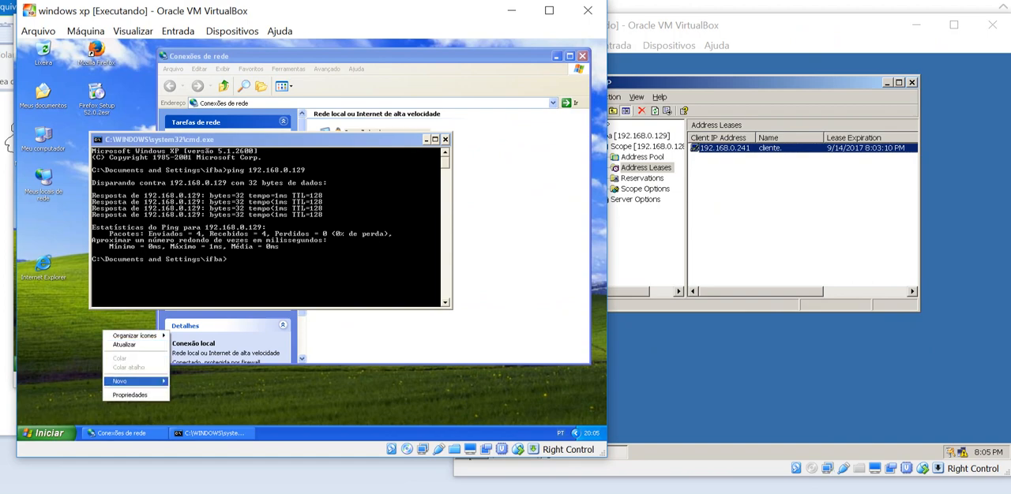
{"action": "left_click", "coordinate": [129, 395]}
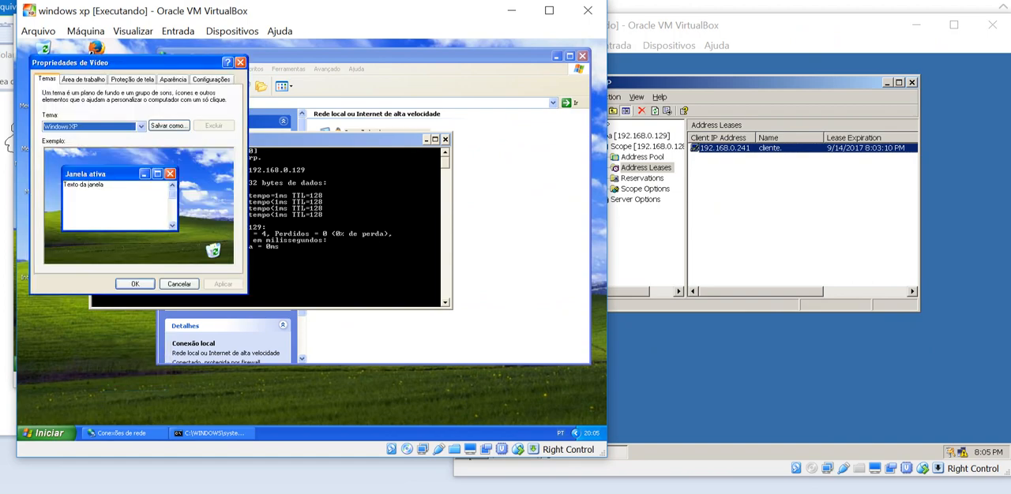
{"action": "left_click", "coordinate": [211, 80]}
{"action": "left_click_drag", "start_coordinate": [95, 230], "coordinate": [72, 230]}
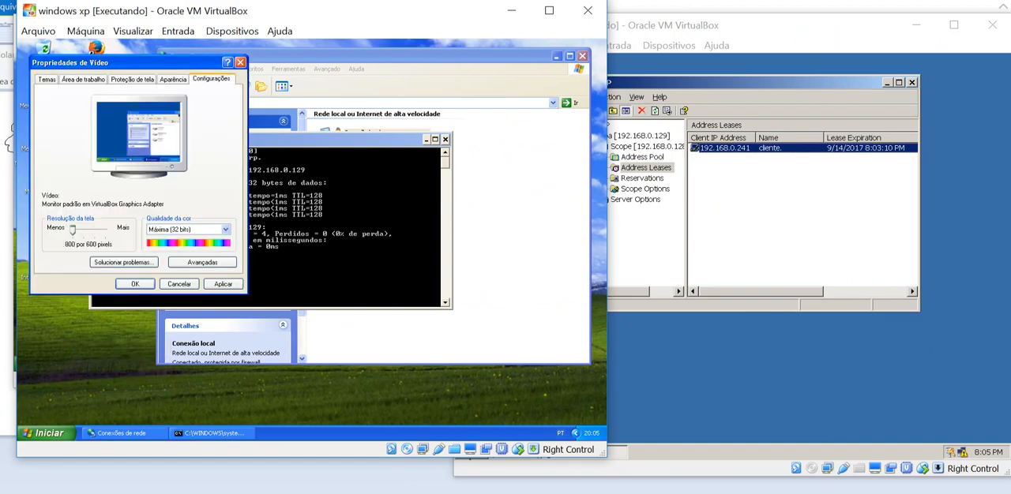
{"action": "left_click", "coordinate": [224, 285]}
{"action": "left_click", "coordinate": [133, 281]}
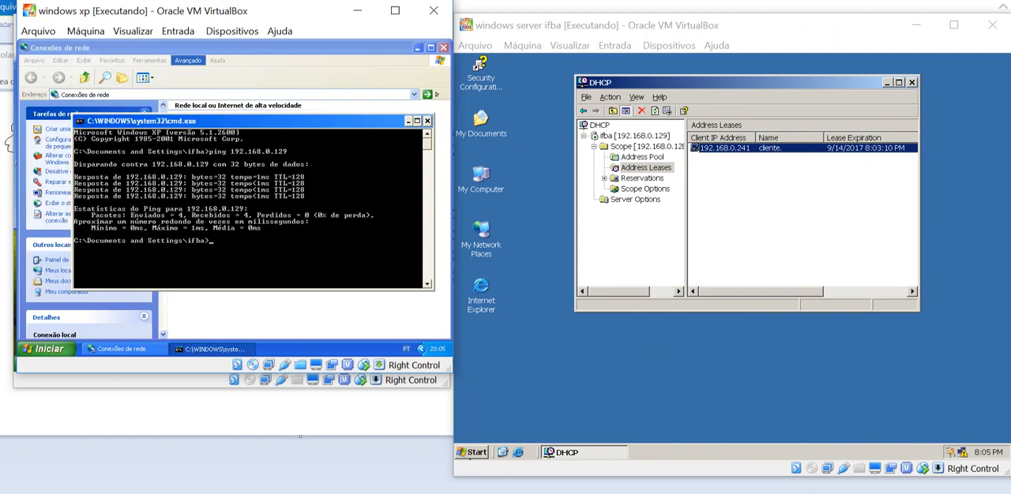
Place the windows xp virtual machine window lower than xp cliente ifba and clear its network connections window away
{"action": "left_click_drag", "start_coordinate": [189, 47], "coordinate": [209, 90]}
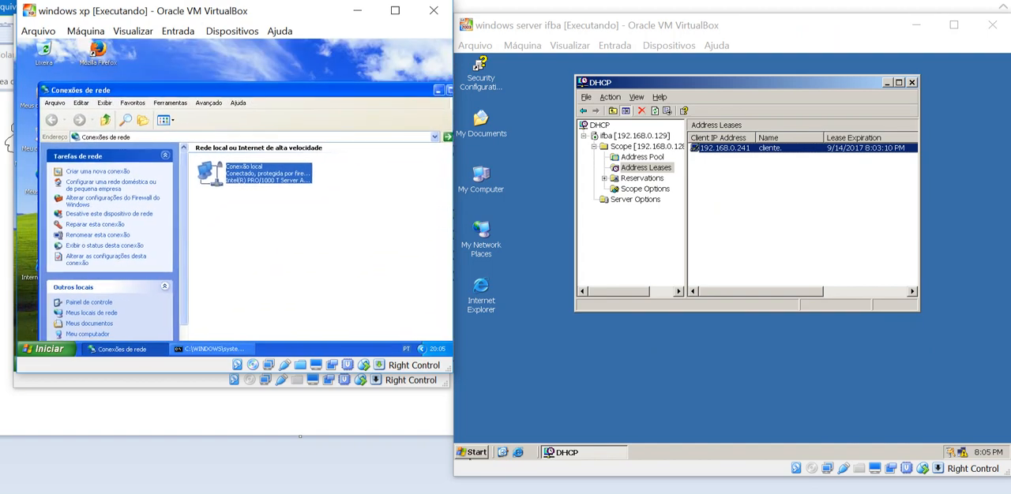
{"action": "left_click_drag", "start_coordinate": [319, 11], "coordinate": [309, 168]}
{"action": "left_click", "coordinate": [192, 68]}
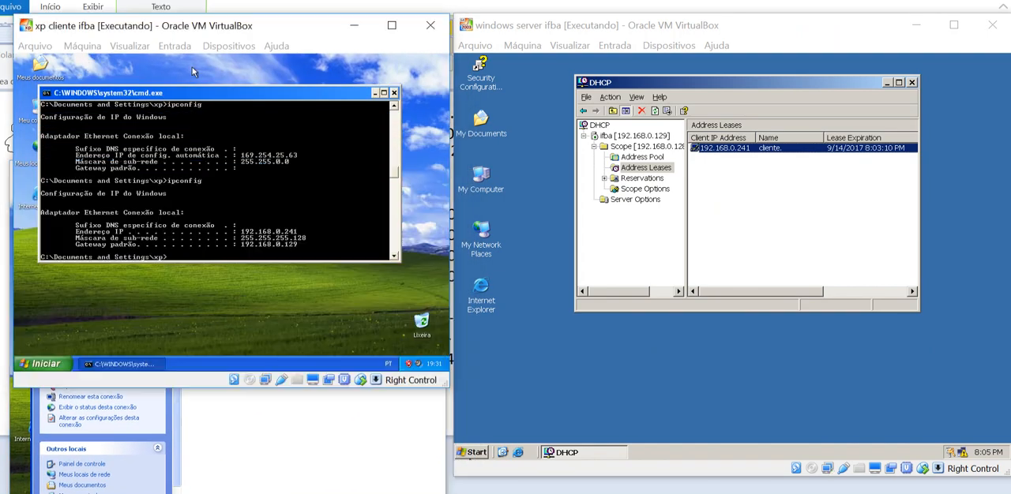
{"action": "left_click", "coordinate": [245, 435]}
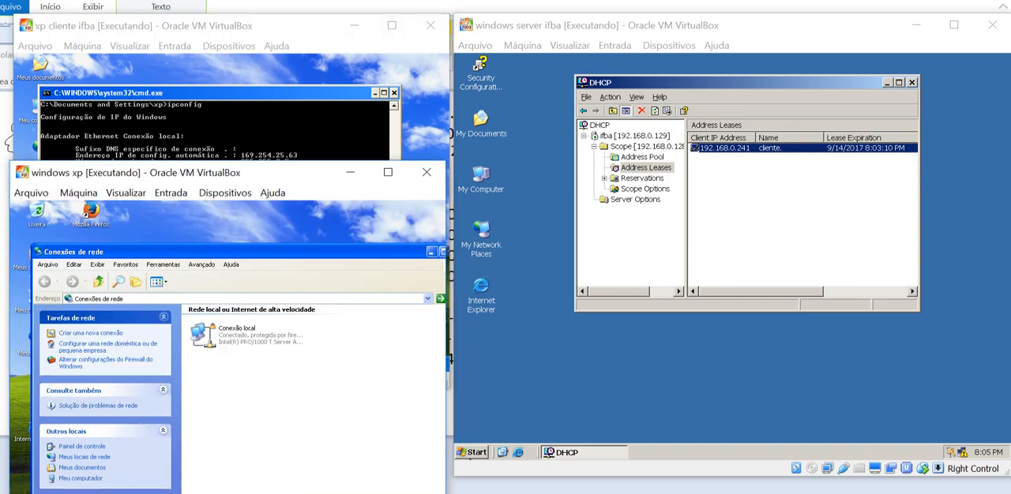
{"action": "left_click_drag", "start_coordinate": [347, 252], "coordinate": [303, 253]}
{"action": "left_click", "coordinate": [413, 252]}
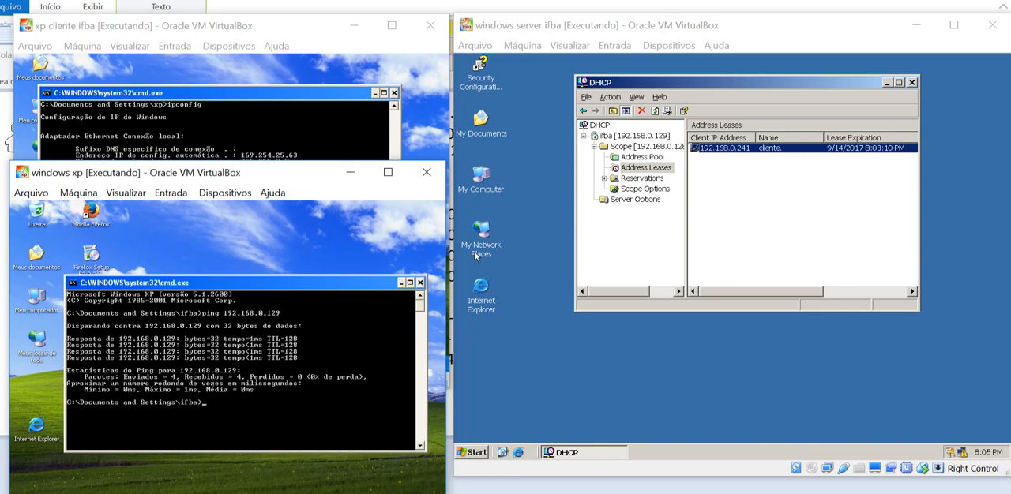
Set the windows xp machine's local connection to obtain its IP address and DNS servers automatically through TCP/IP
{"action": "right_click", "coordinate": [39, 333]}
{"action": "left_click", "coordinate": [87, 427]}
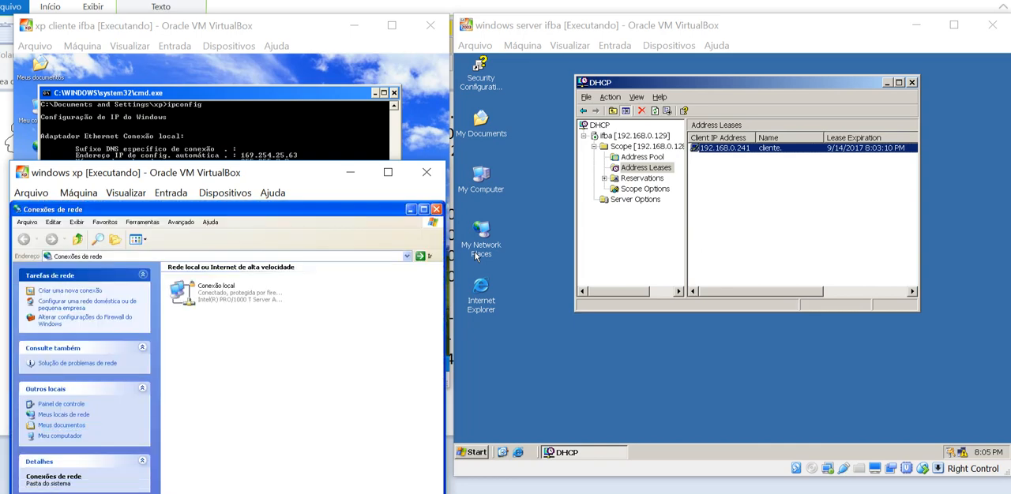
{"action": "right_click", "coordinate": [214, 289]}
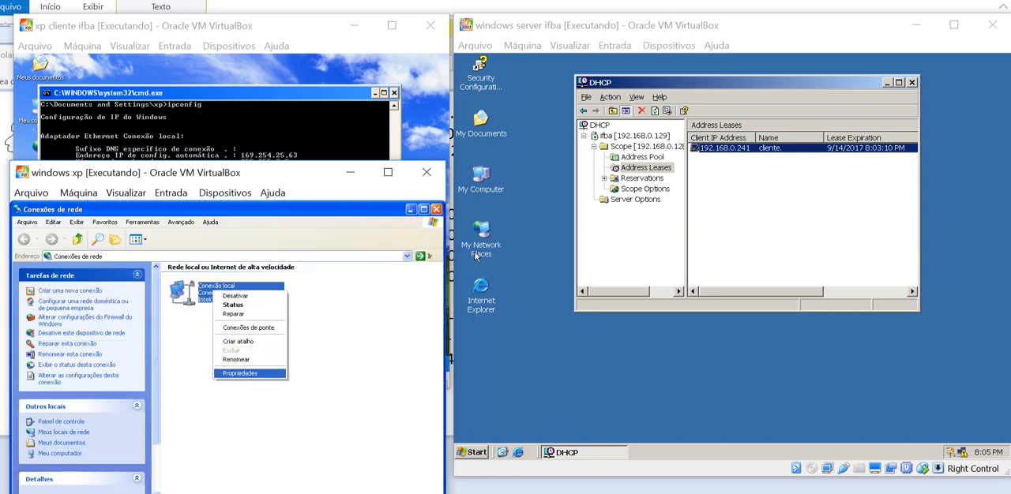
{"action": "left_click", "coordinate": [240, 372]}
{"action": "left_click", "coordinate": [117, 372]}
{"action": "left_click", "coordinate": [217, 394]}
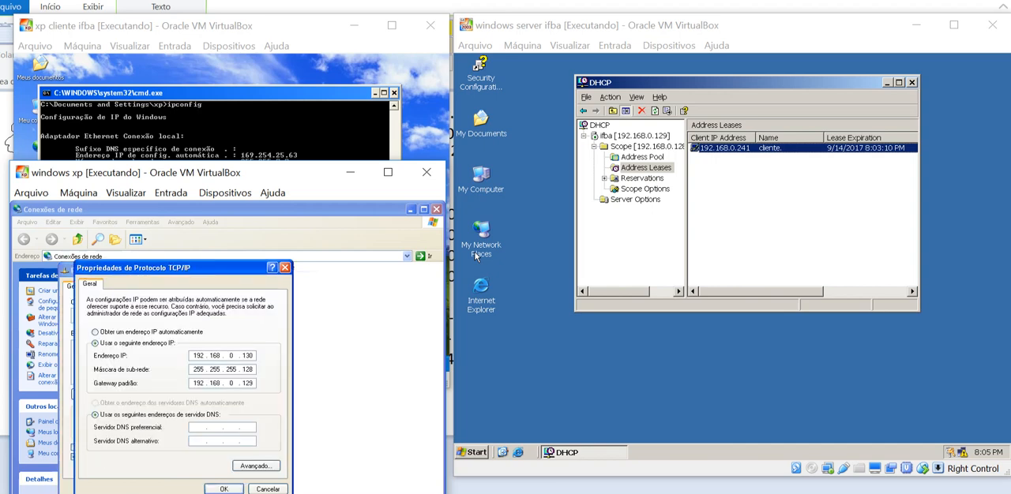
{"action": "left_click", "coordinate": [94, 332]}
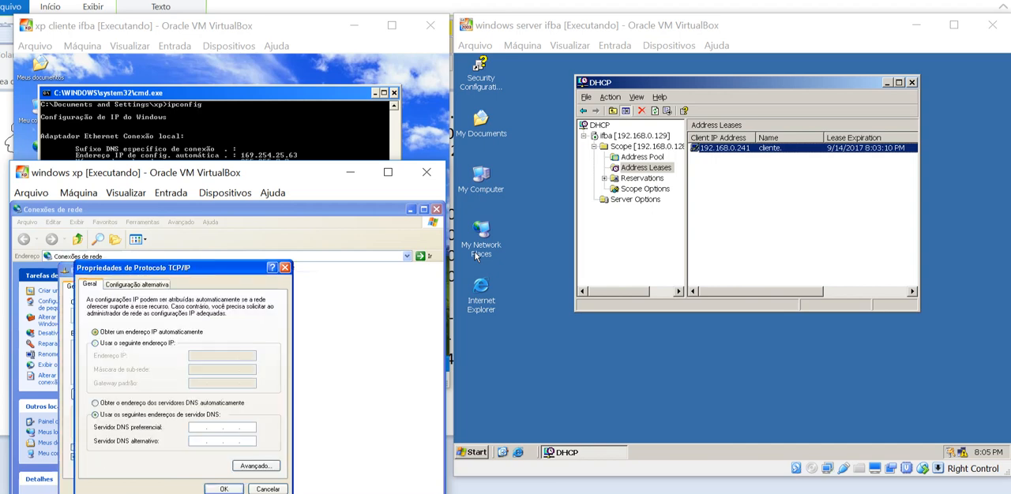
{"action": "left_click", "coordinate": [95, 404]}
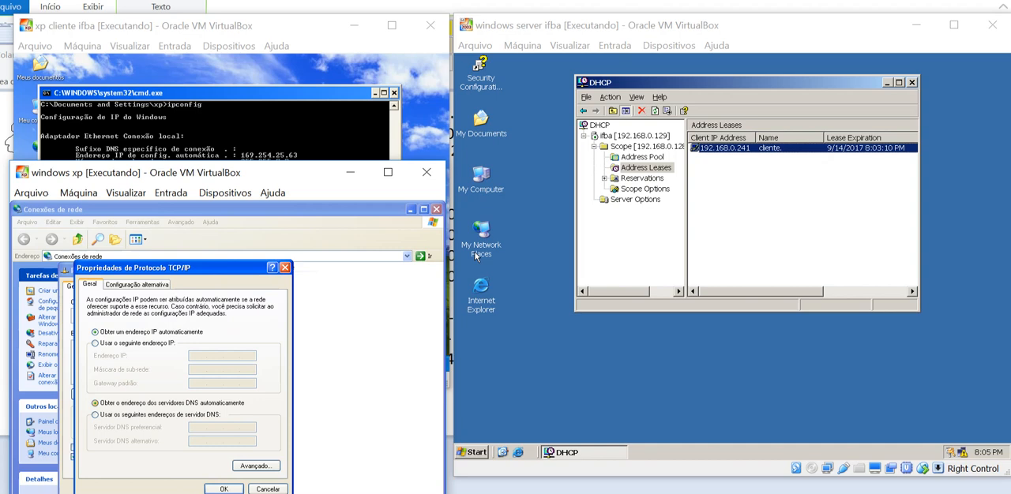
{"action": "left_click", "coordinate": [224, 489]}
{"action": "left_click", "coordinate": [187, 489]}
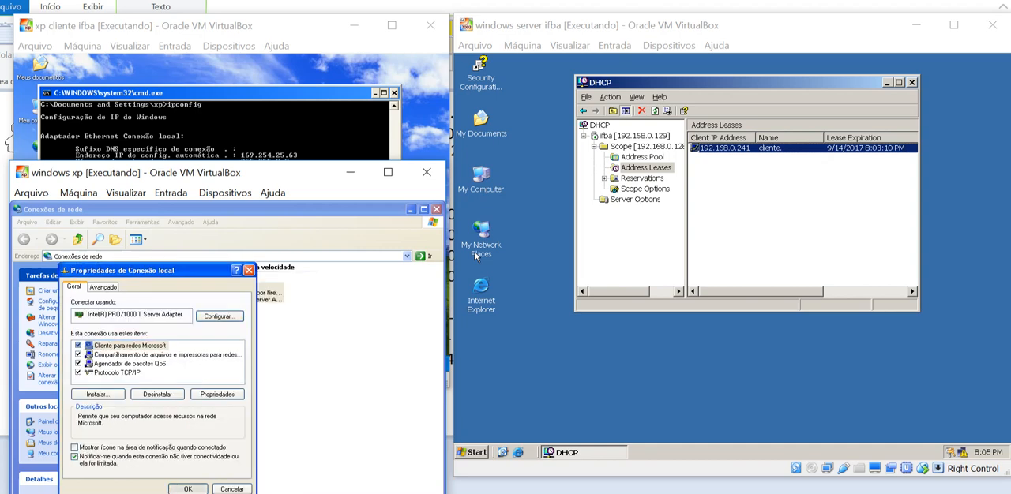
{"action": "left_click", "coordinate": [237, 371]}
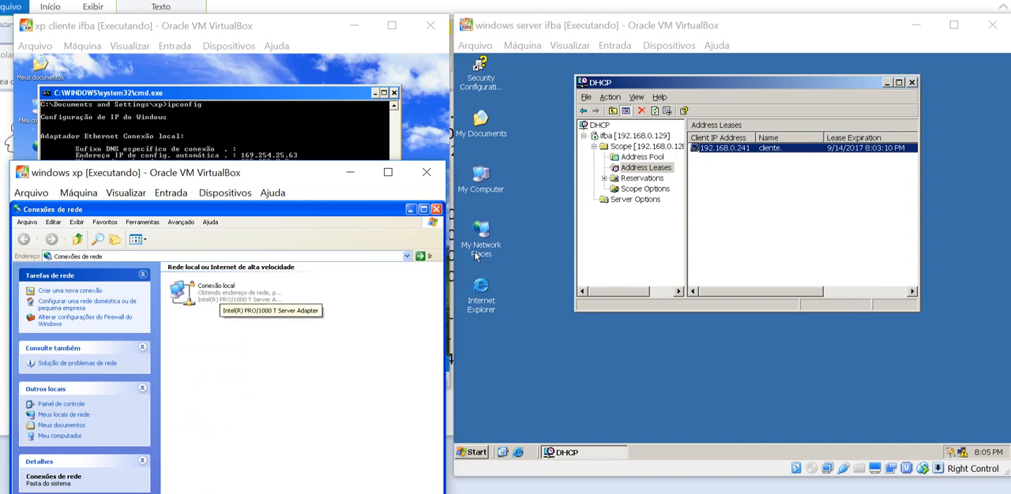
Check the general and support information in the local connection's status on the windows xp machine, then close it
{"action": "double_click", "coordinate": [218, 291]}
{"action": "left_click", "coordinate": [169, 265]}
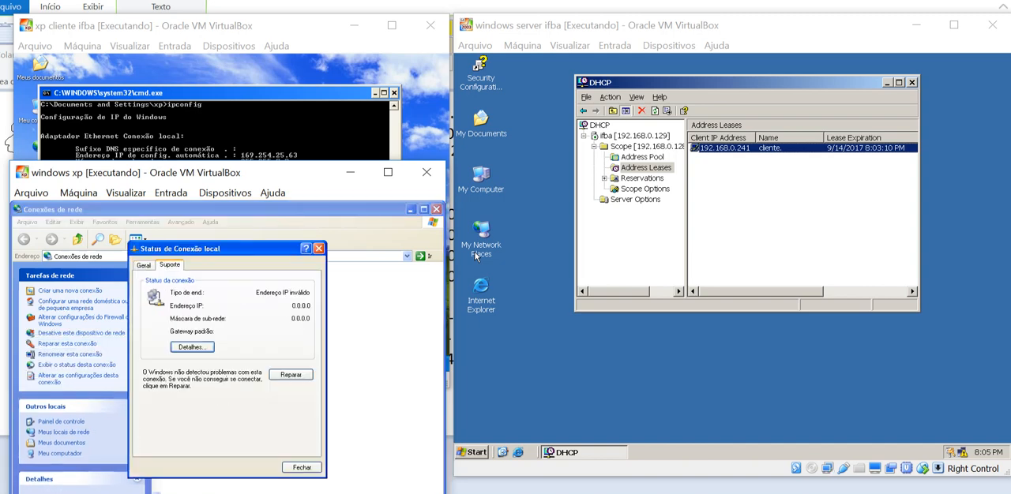
{"action": "left_click", "coordinate": [144, 265]}
{"action": "left_click", "coordinate": [169, 266]}
{"action": "left_click", "coordinate": [144, 265]}
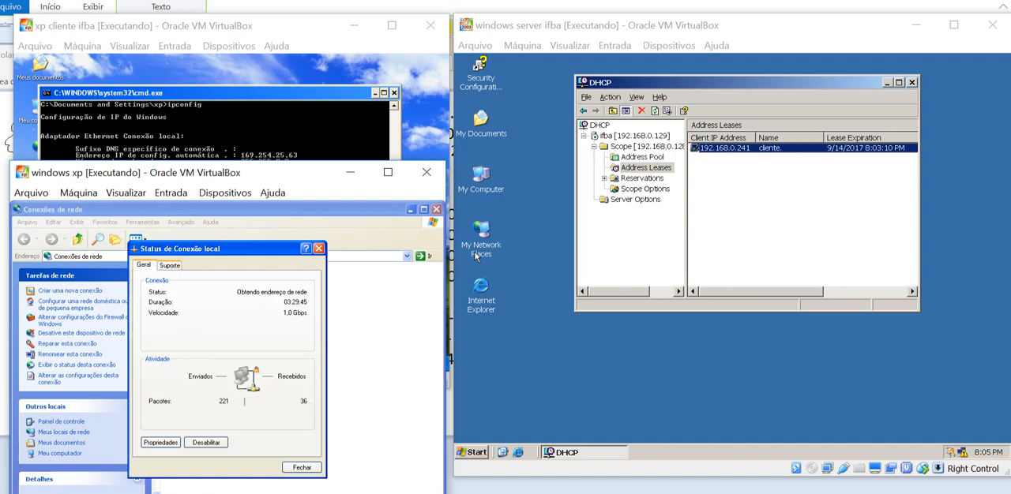
{"action": "left_click", "coordinate": [169, 265]}
{"action": "left_click", "coordinate": [318, 248]}
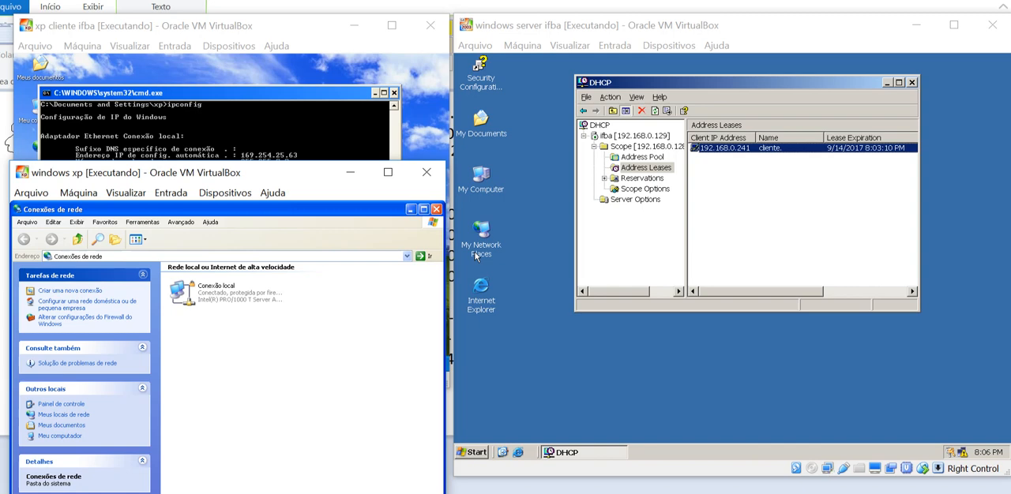
Open a new command prompt on the windows xp machine and run ipconfig to check its IP configuration
{"action": "key", "text": "super"}
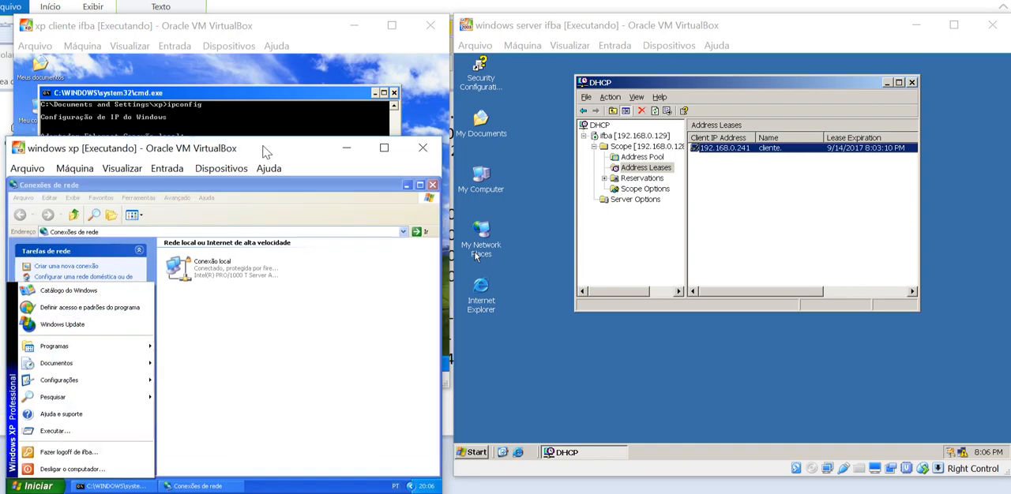
{"action": "left_click", "coordinate": [65, 418]}
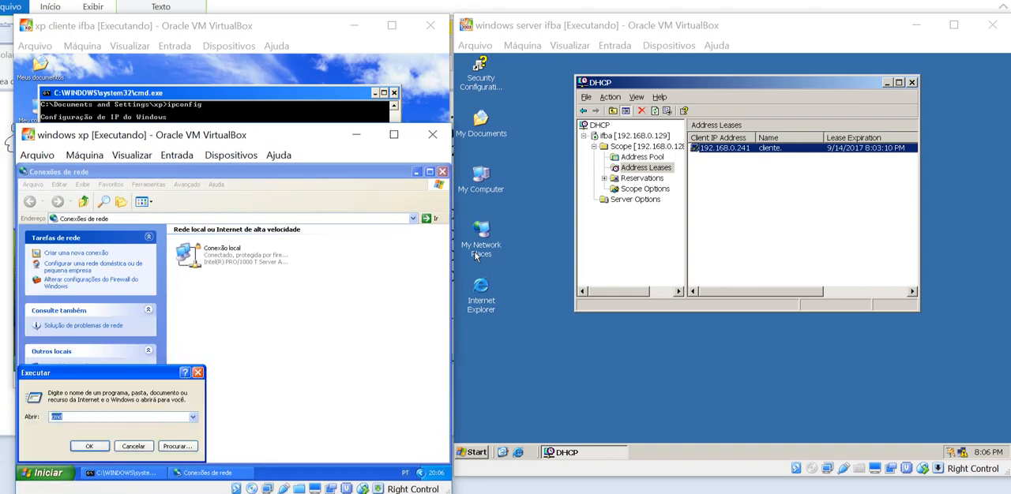
{"action": "type", "text": "cmd"}
{"action": "key", "text": "Return"}
{"action": "type", "text": "ipconfig"}
{"action": "key", "text": "Return"}
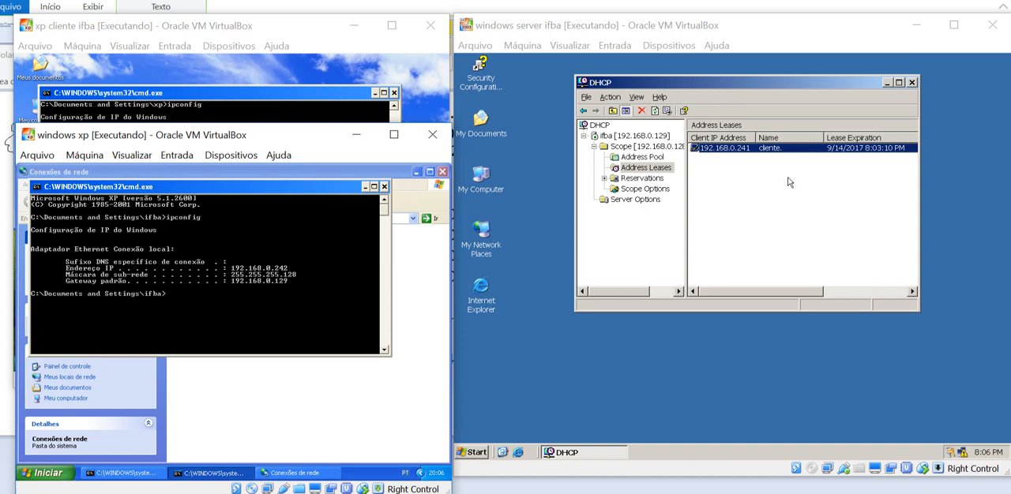
Refresh the DHCP scope's address leases on the server to check for the second client
{"action": "left_click", "coordinate": [655, 157]}
{"action": "left_click", "coordinate": [655, 167]}
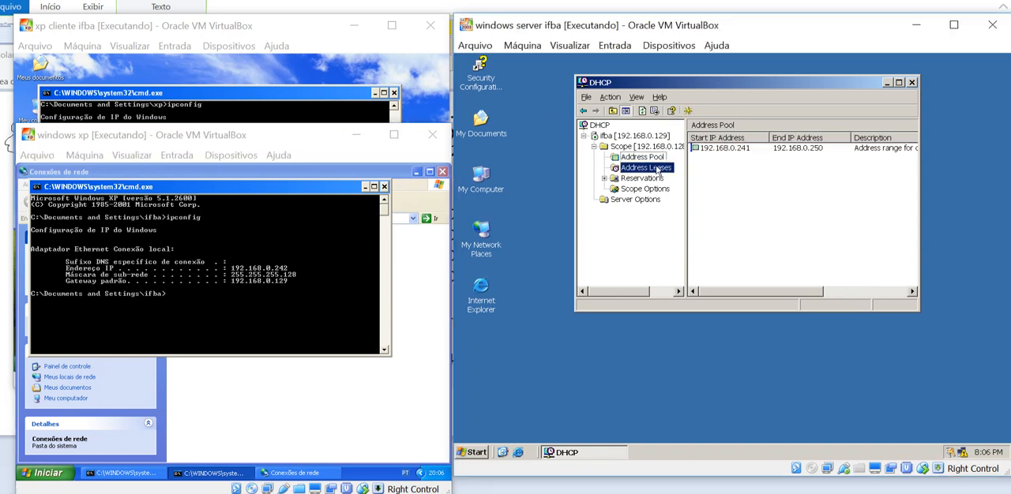
{"action": "right_click", "coordinate": [635, 175]}
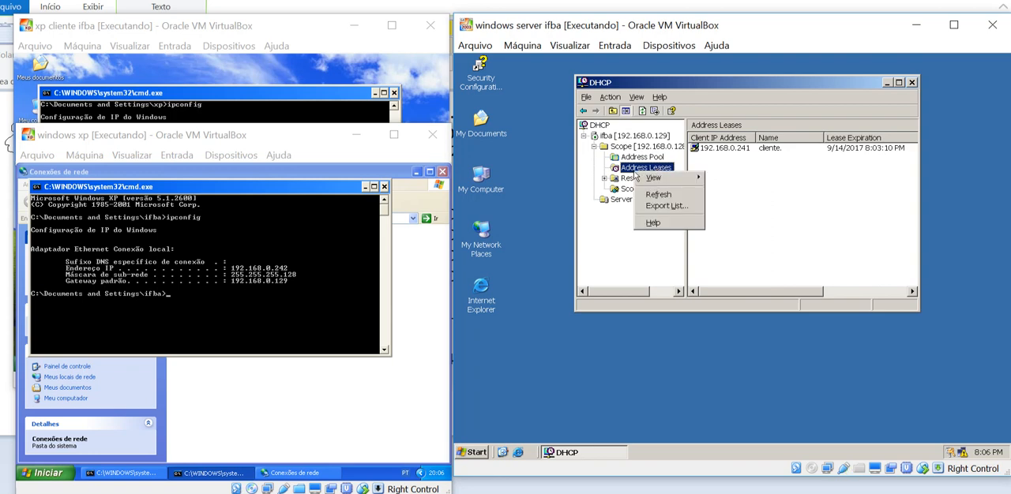
{"action": "left_click", "coordinate": [653, 196]}
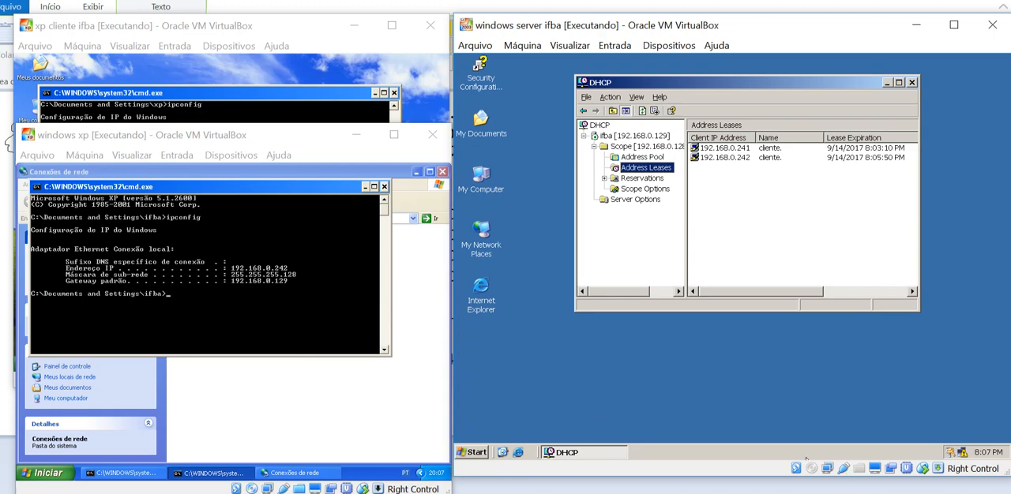
Switch to the host's web browser and load globoesporte.globo.com to check its internet access
{"action": "left_click", "coordinate": [790, 493]}
{"action": "left_click", "coordinate": [839, 472]}
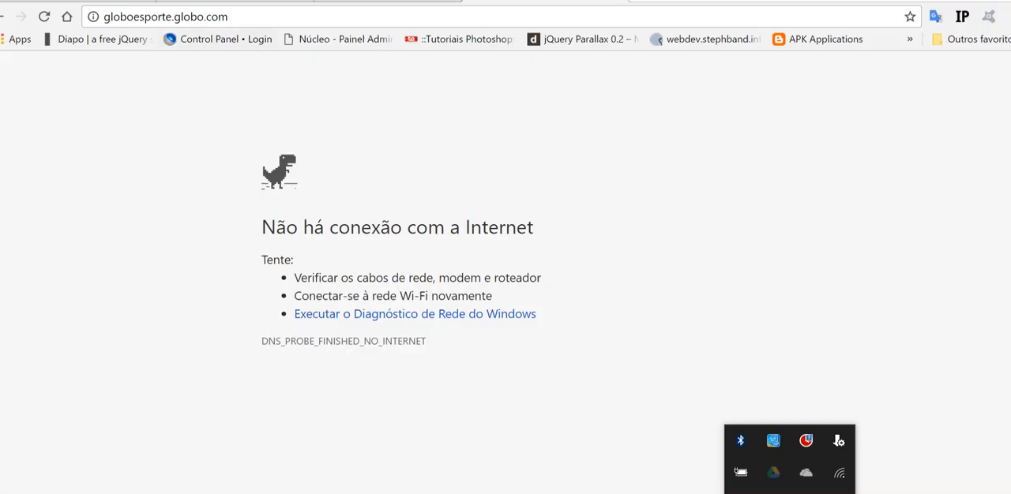
{"action": "key", "text": "Return"}
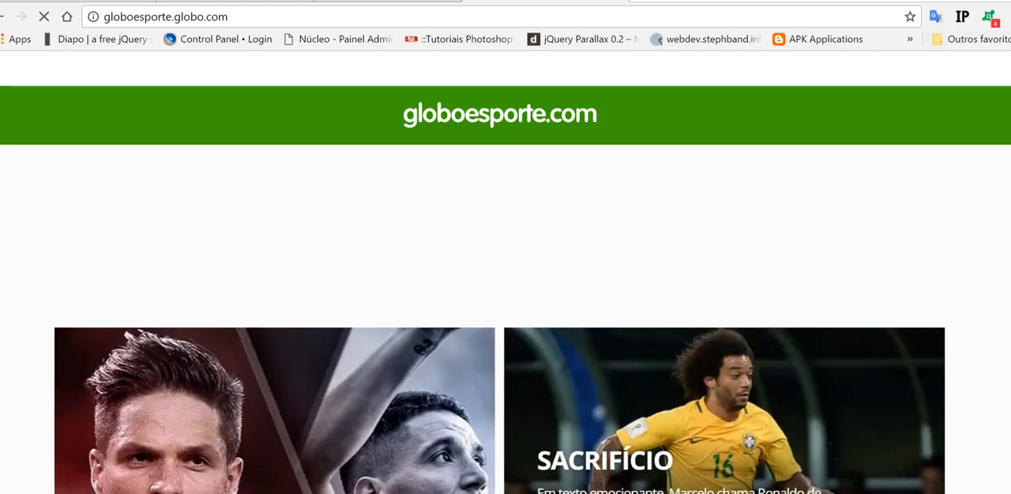
Switch back to the windows server ifba and xp cliente ifba virtual machines, bringing both windows to the front
{"action": "mouse_move", "coordinate": [412, 493]}
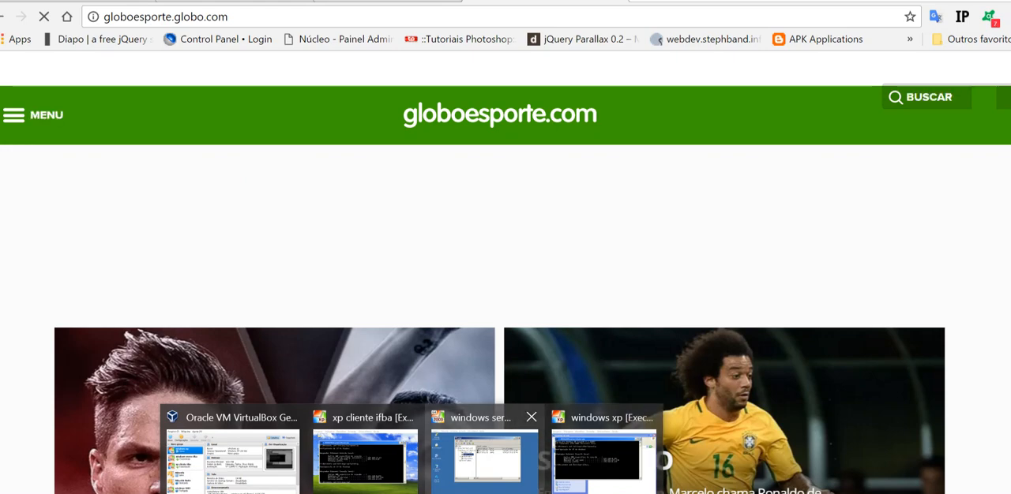
{"action": "left_click", "coordinate": [485, 474]}
{"action": "mouse_move", "coordinate": [413, 493]}
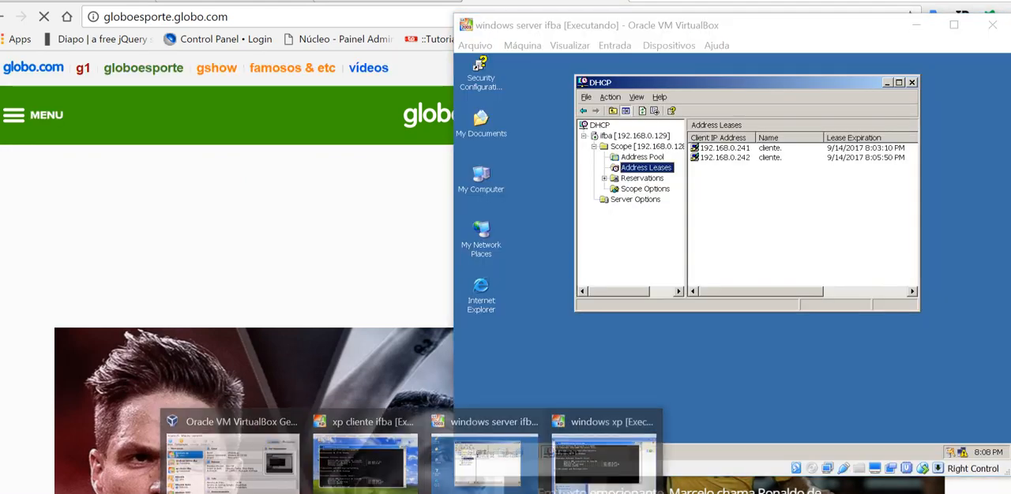
{"action": "left_click", "coordinate": [365, 463]}
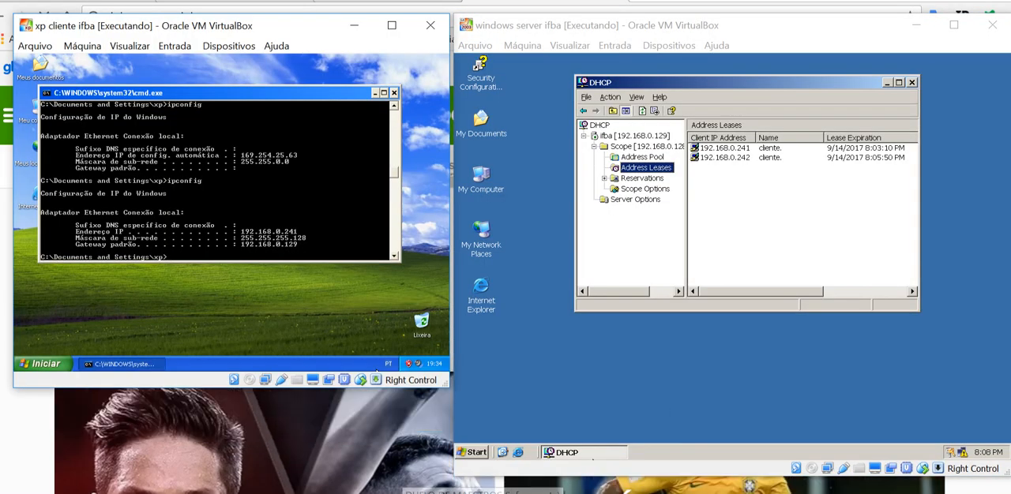
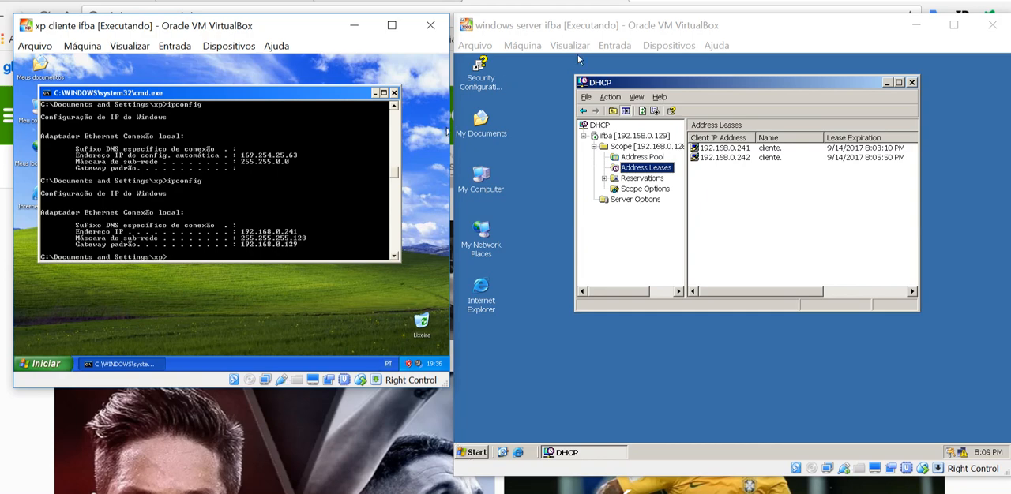
Review the attachment settings of network adapters 1 and 2 on the windows server ifba virtual machine, leaving them as they are
{"action": "left_click", "coordinate": [669, 45]}
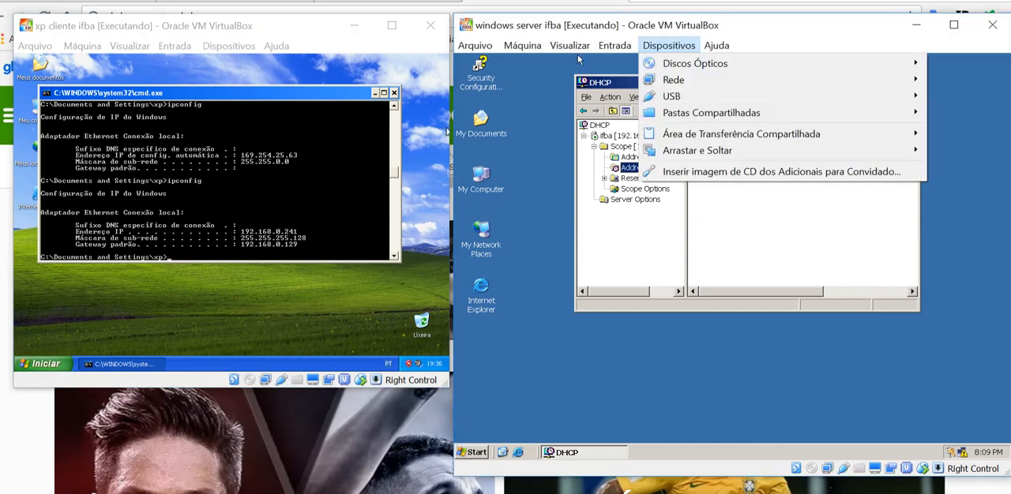
{"action": "mouse_move", "coordinate": [674, 80]}
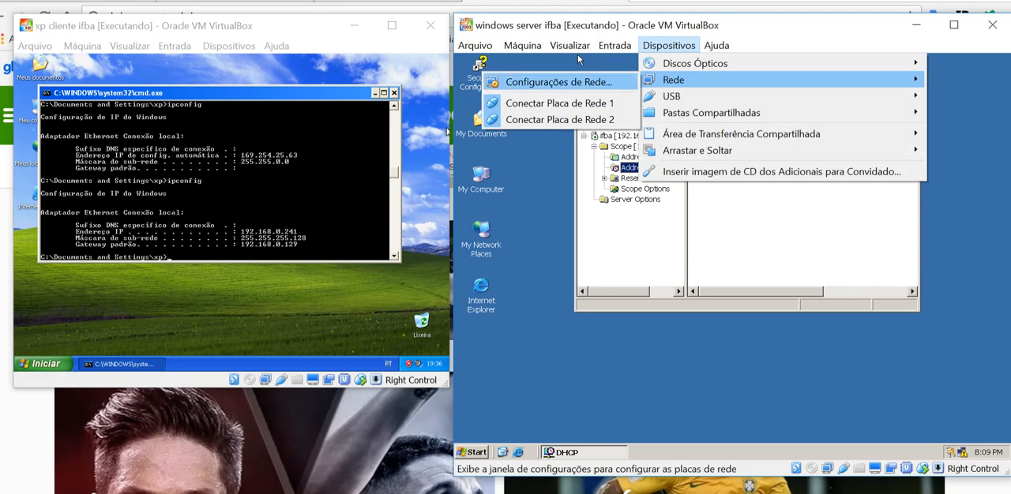
{"action": "left_click", "coordinate": [558, 82]}
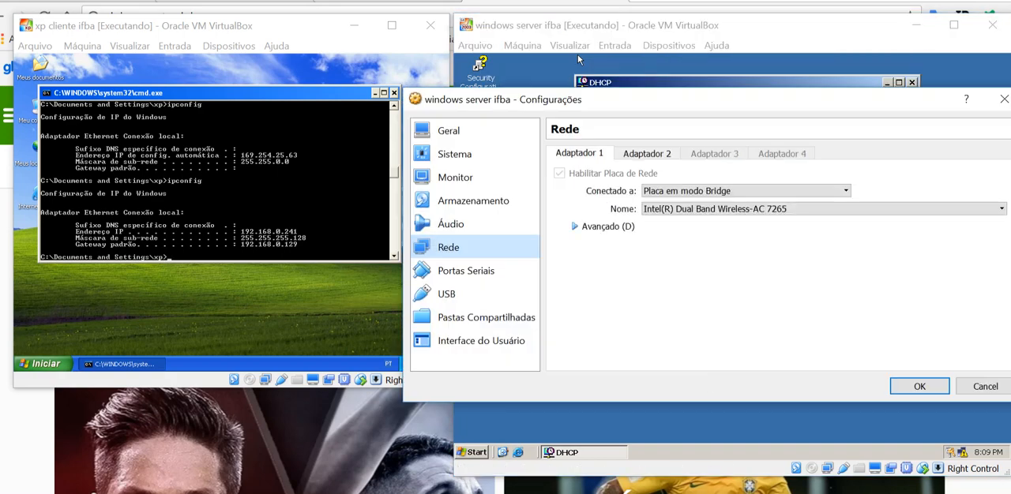
{"action": "left_click", "coordinate": [647, 154]}
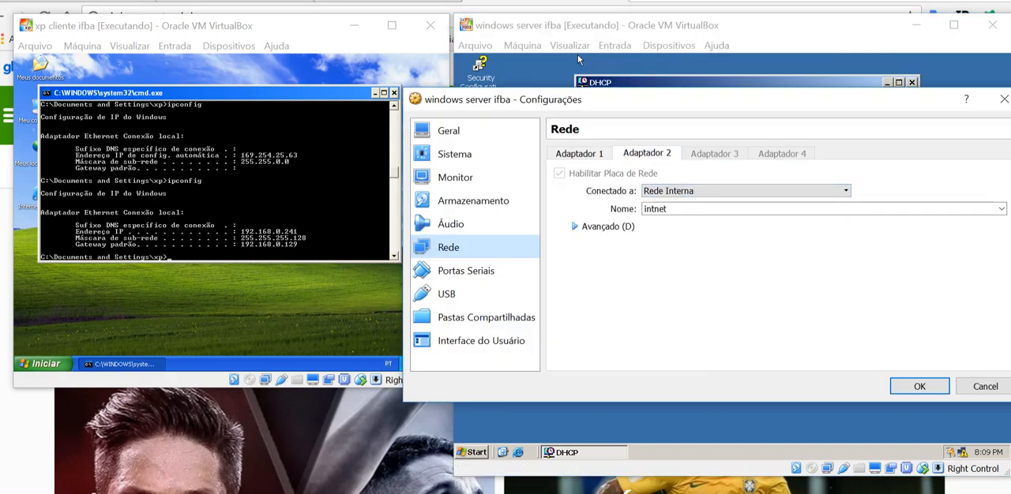
{"action": "left_click", "coordinate": [579, 154]}
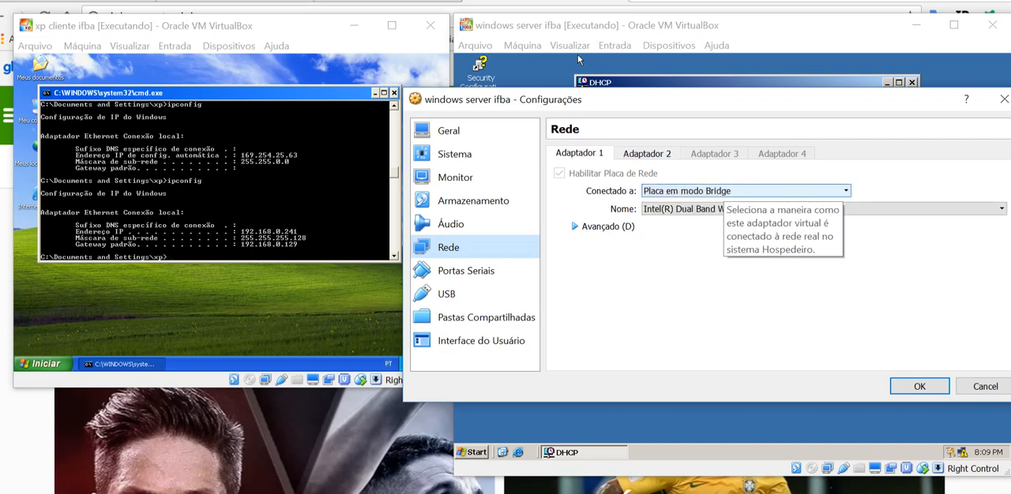
{"action": "left_click", "coordinate": [647, 153]}
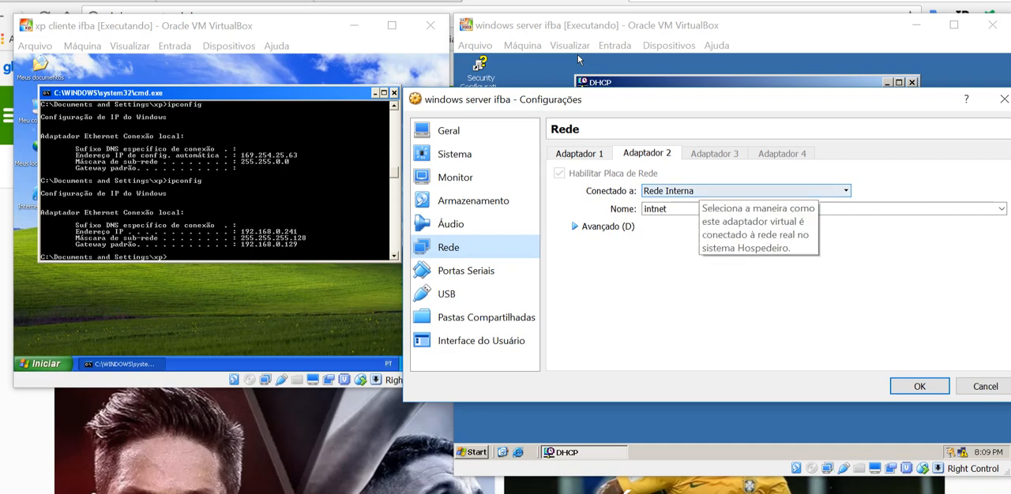
{"action": "left_click", "coordinate": [975, 386]}
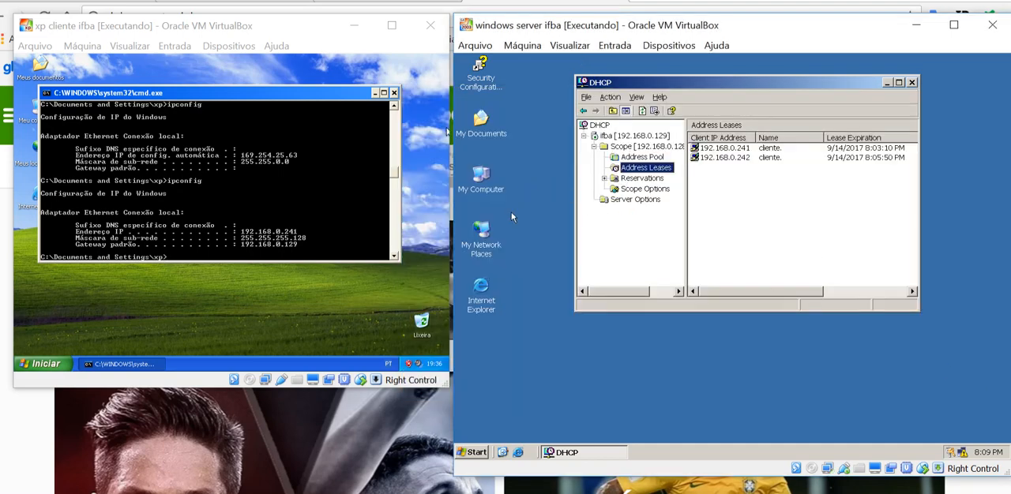
Open the server's network connections, then disable and re-enable the wan connection
{"action": "right_click", "coordinate": [490, 234]}
{"action": "left_click", "coordinate": [536, 356]}
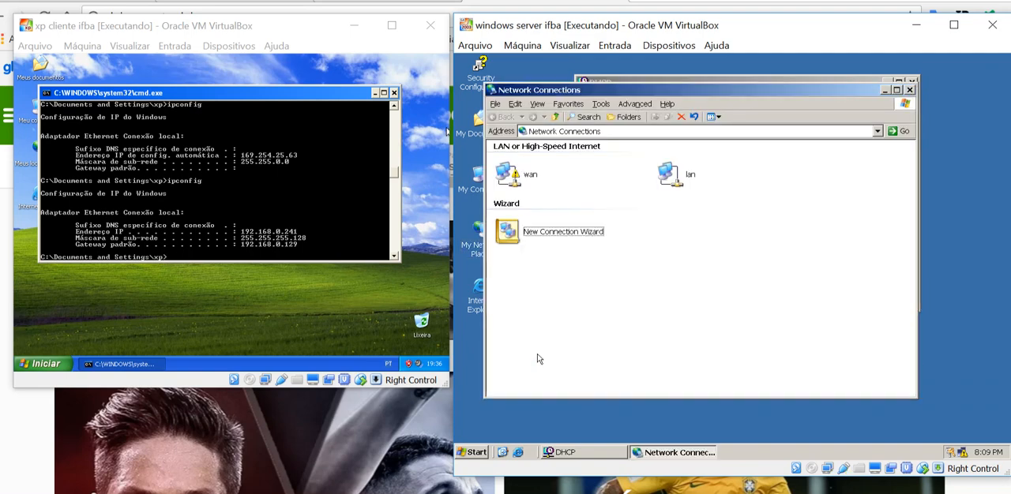
{"action": "left_click", "coordinate": [543, 180]}
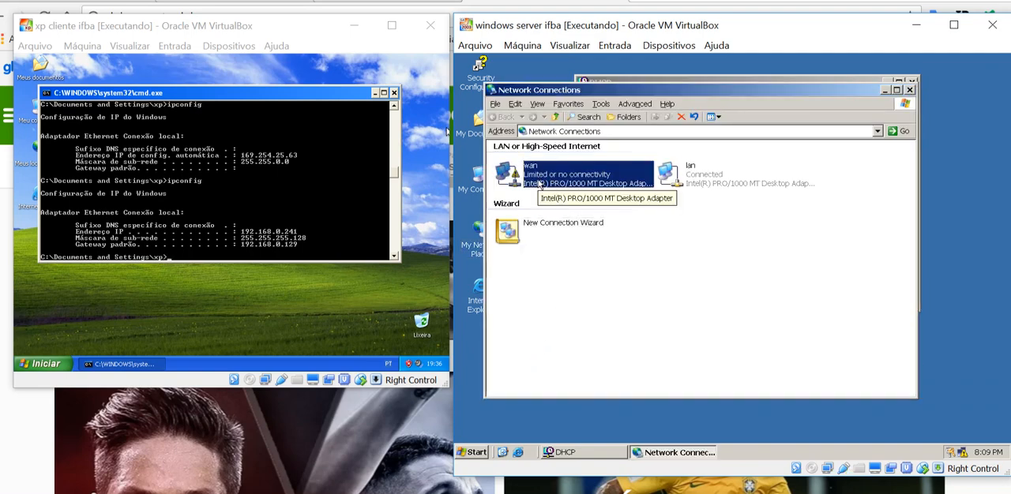
{"action": "right_click", "coordinate": [559, 175]}
{"action": "left_click", "coordinate": [575, 179]}
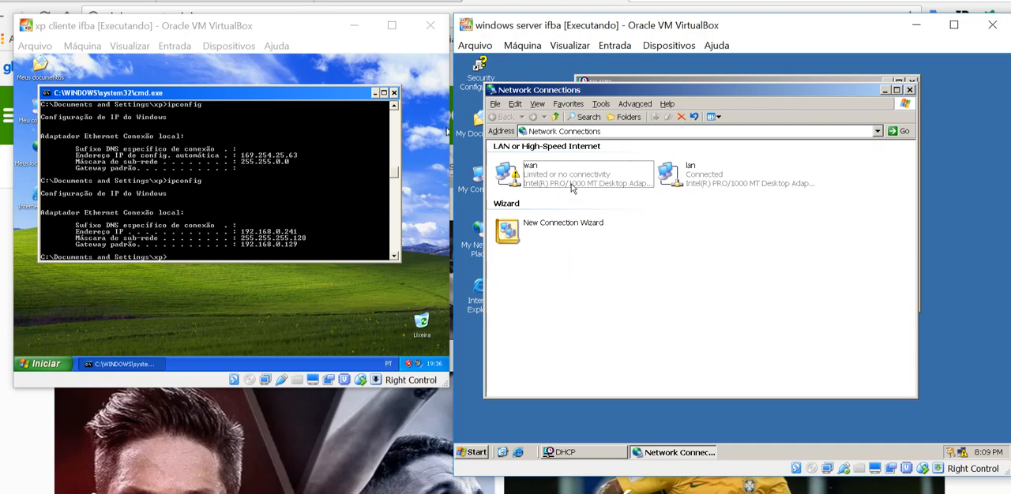
{"action": "right_click", "coordinate": [573, 183]}
{"action": "left_click", "coordinate": [589, 186]}
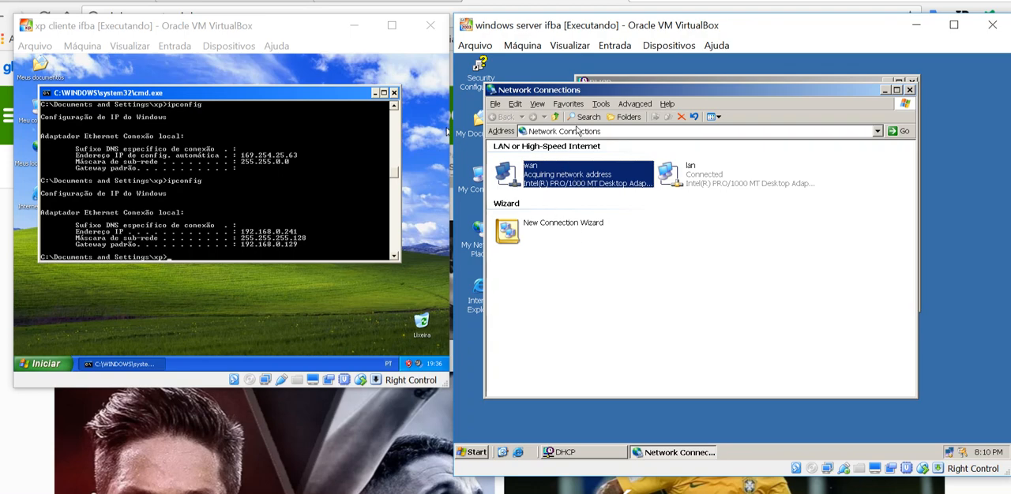
Open a command prompt on the server and run ipconfig to check the lan and wan addresses
{"action": "left_click", "coordinate": [470, 454]}
{"action": "left_click", "coordinate": [479, 414]}
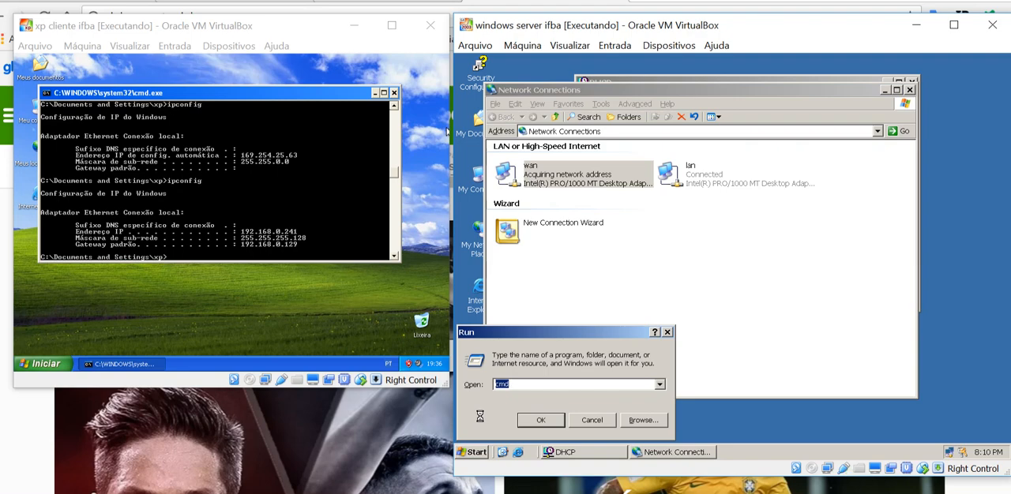
{"action": "key", "text": "Return"}
{"action": "type", "text": "ipc"}
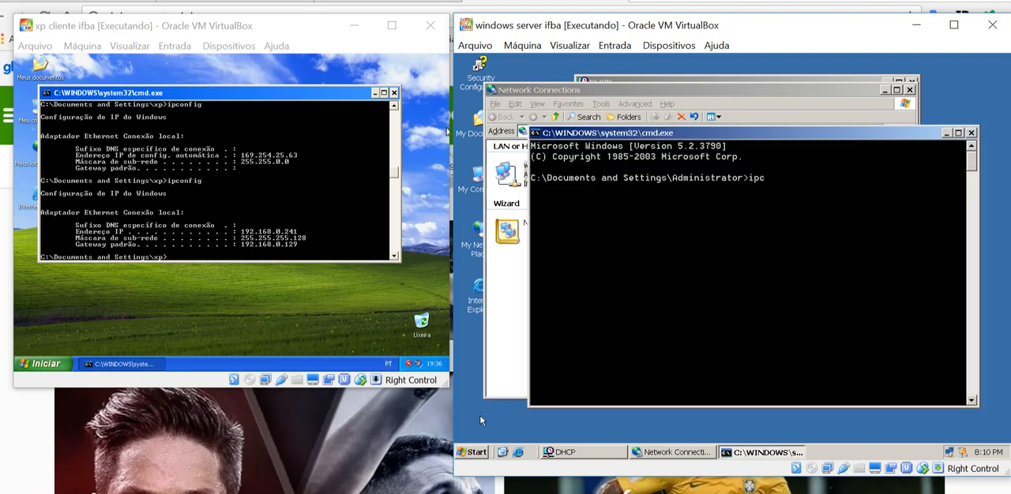
{"action": "type", "text": "onfig"}
{"action": "key", "text": "Return"}
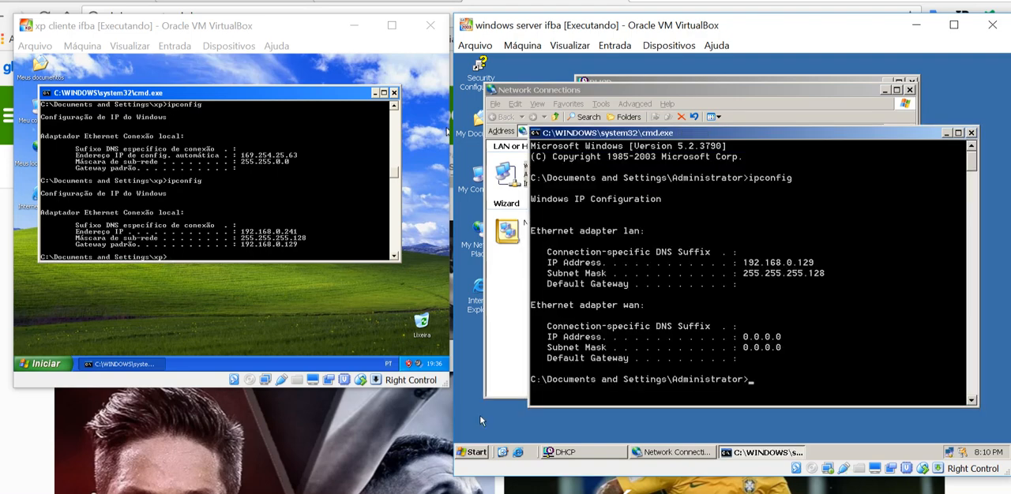
{"action": "left_click", "coordinate": [502, 349]}
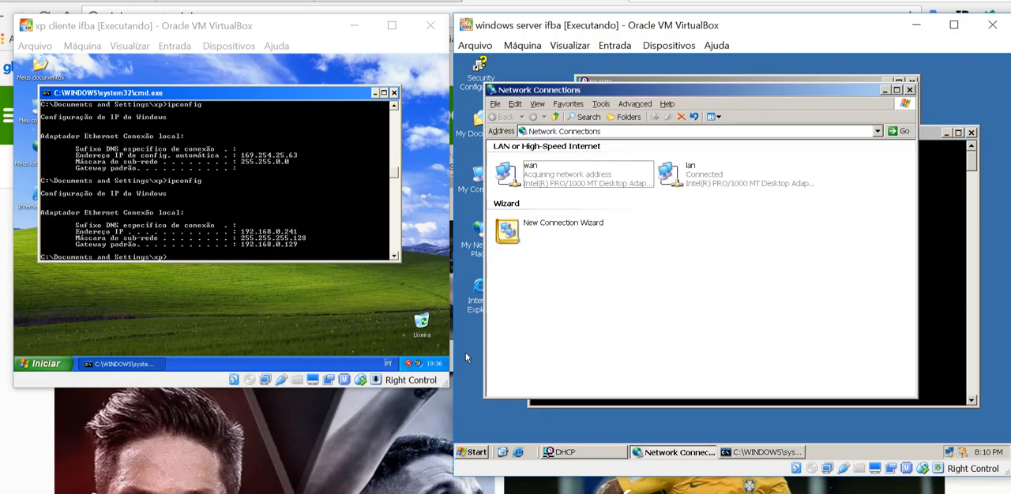
{"action": "key", "text": "super"}
{"action": "type", "text": "cmd"}
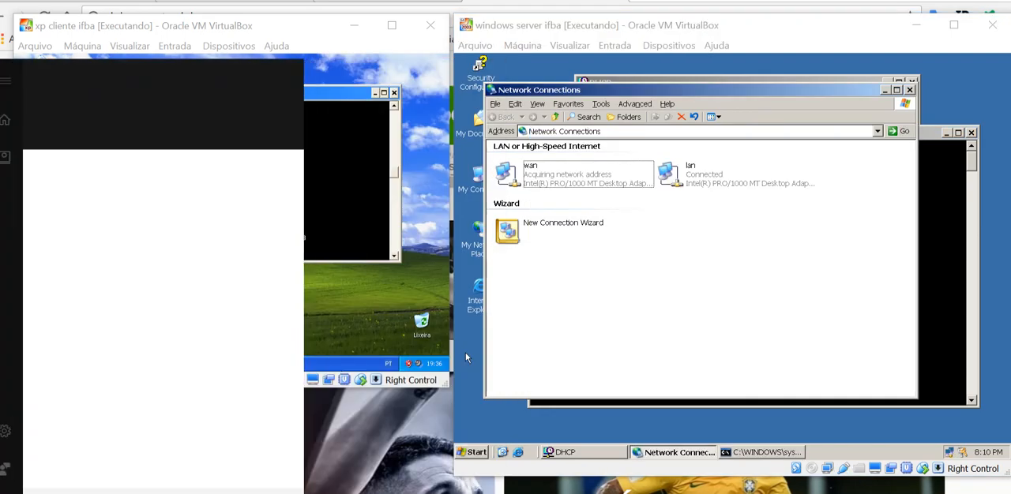
{"action": "key", "text": "Return"}
{"action": "type", "text": "ping"}
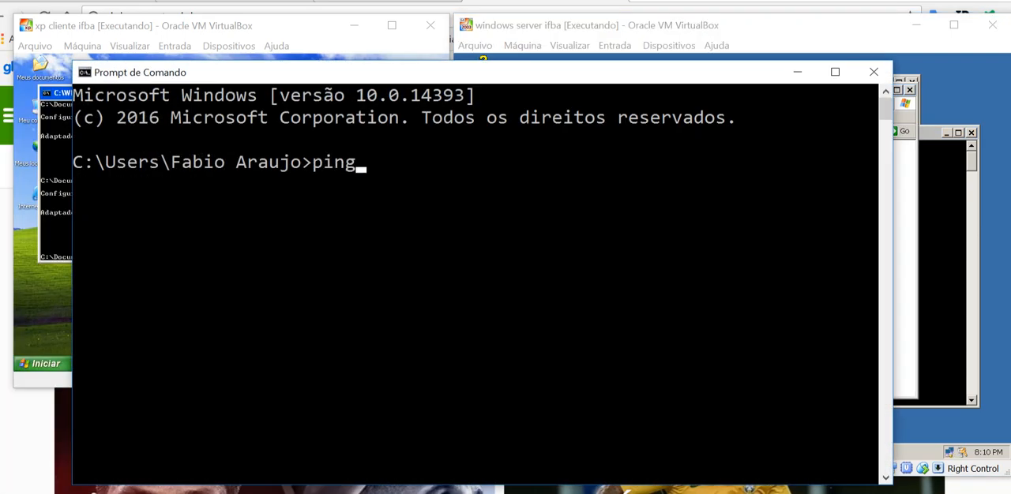
{"action": "type", "text": " www.ter"}
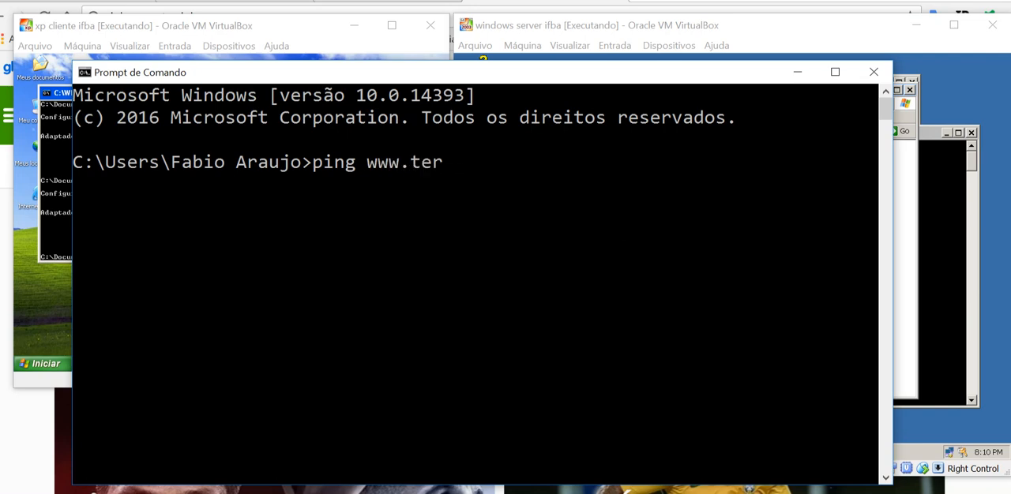
{"action": "type", "text": "ra.com.br"}
{"action": "key", "text": "Return"}
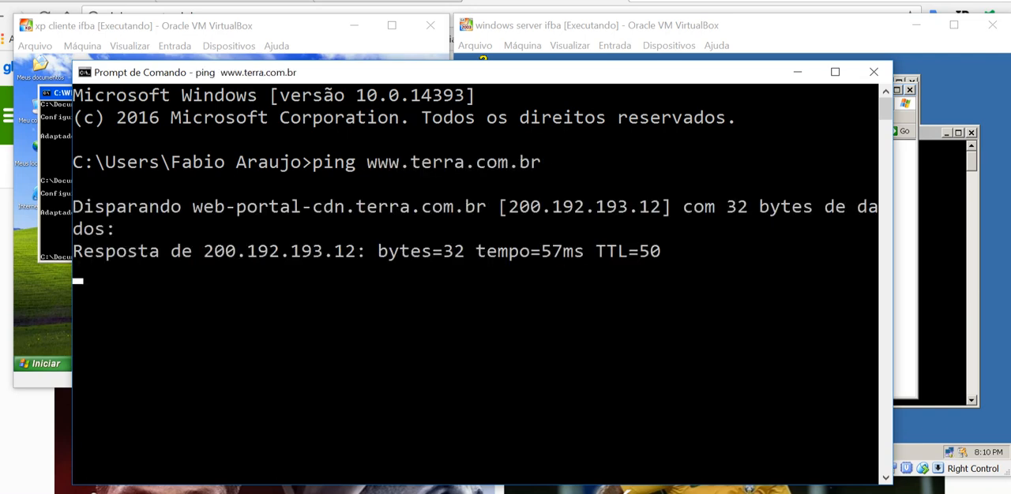
{"action": "left_click", "coordinate": [797, 72]}
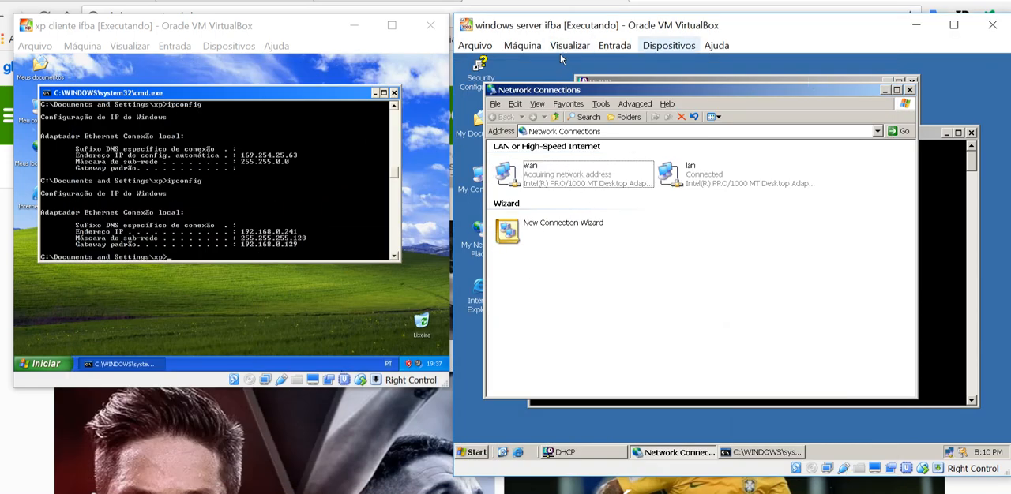
Change network adapter 1 of the windows server ifba virtual machine to NAT and apply the settings
{"action": "left_click", "coordinate": [954, 240]}
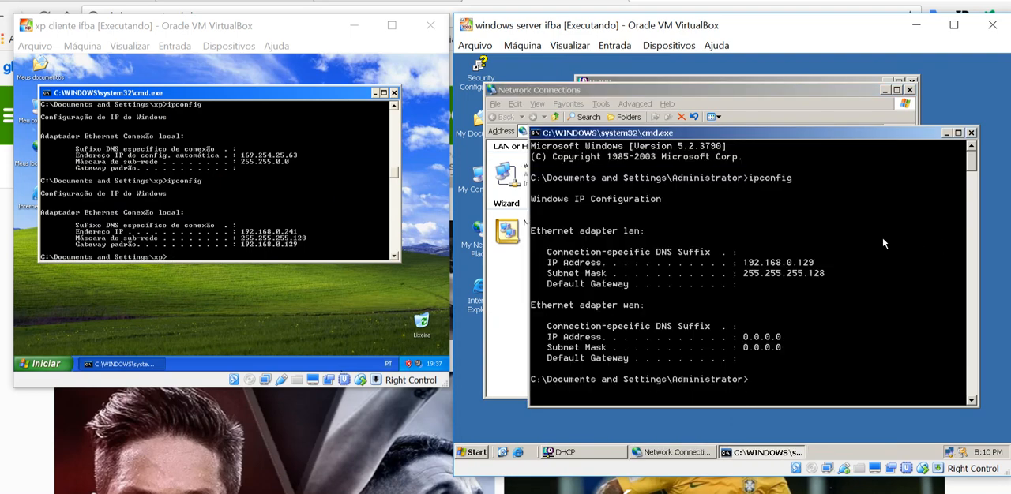
{"action": "left_click", "coordinate": [518, 289]}
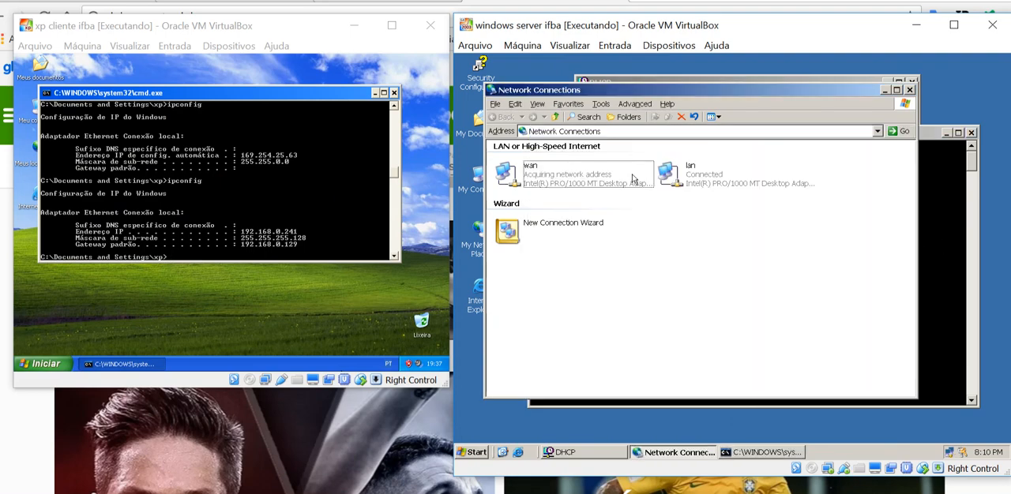
{"action": "left_click", "coordinate": [696, 51]}
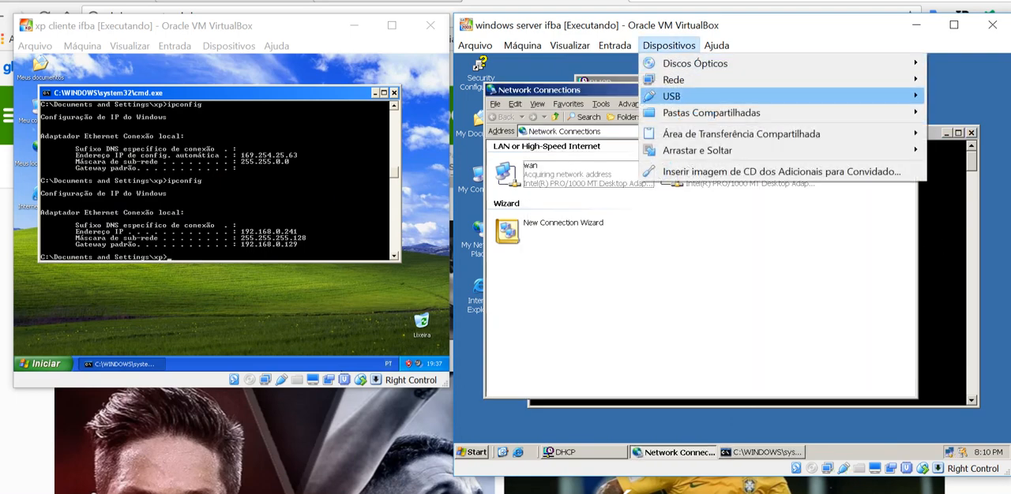
{"action": "mouse_move", "coordinate": [687, 80]}
{"action": "left_click", "coordinate": [560, 82]}
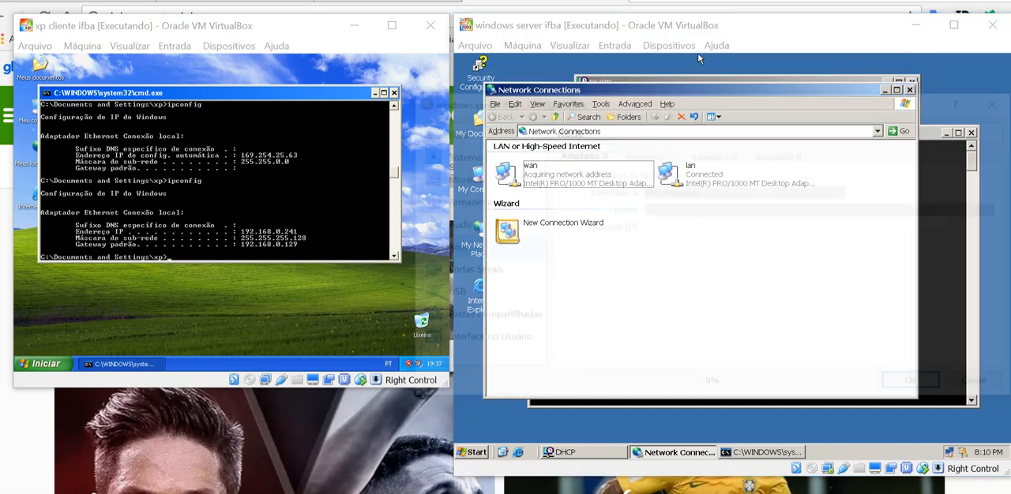
{"action": "left_click", "coordinate": [746, 192]}
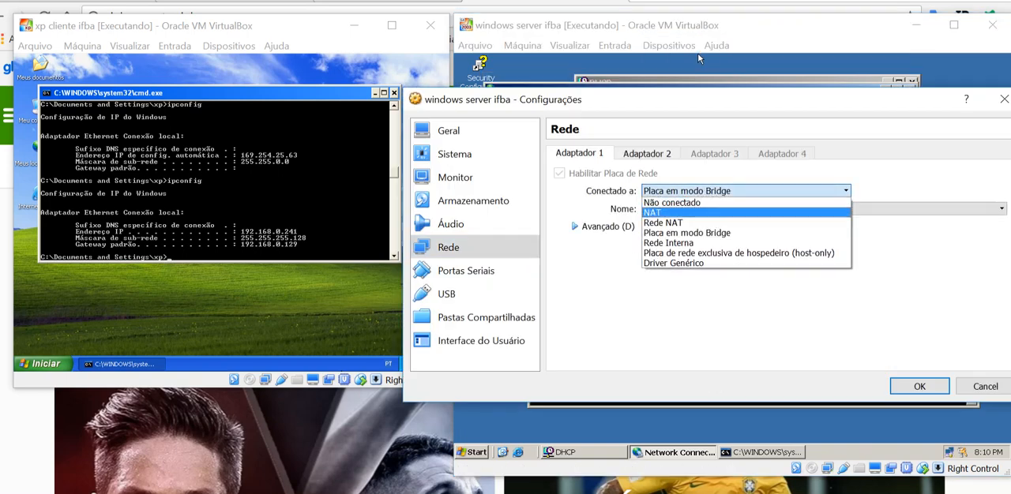
{"action": "left_click", "coordinate": [695, 213]}
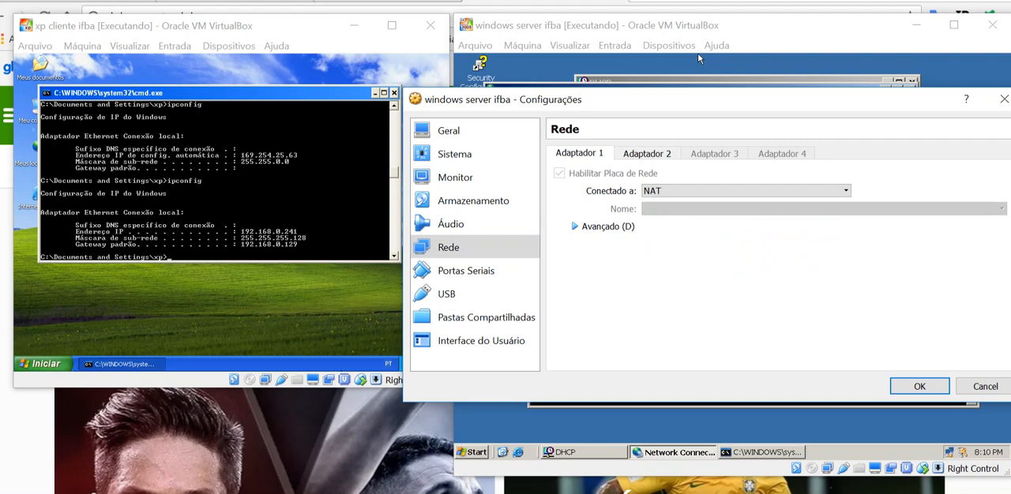
{"action": "left_click", "coordinate": [919, 386]}
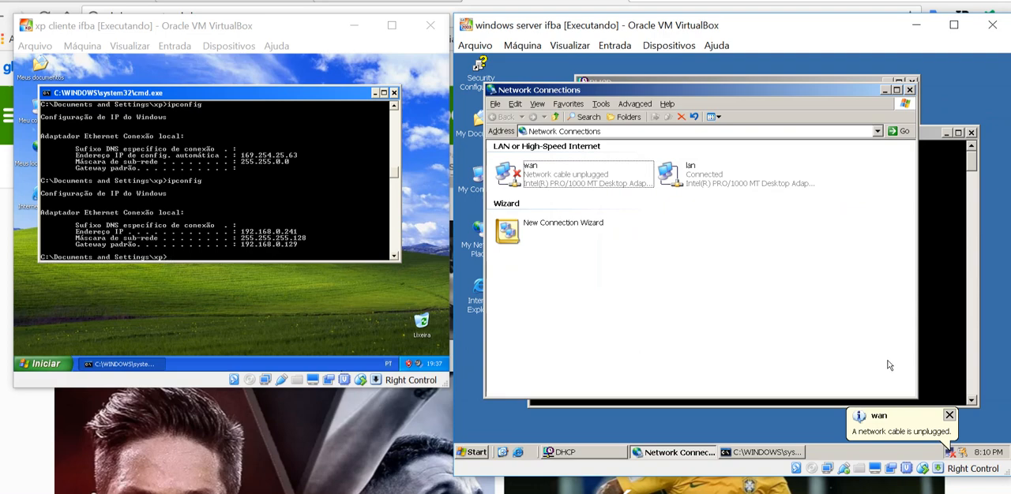
Run ipconfig again in the server's command prompt to check the wan adapter's addressing
{"action": "left_click", "coordinate": [960, 213]}
{"action": "key", "text": "Up"}
{"action": "key", "text": "Return"}
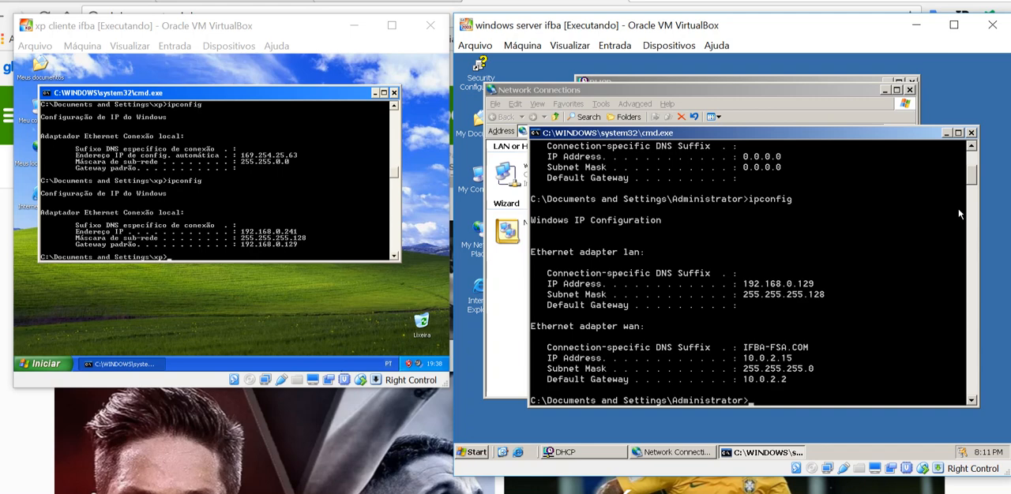
{"action": "type", "text": "ping www.terra.com.br"}
{"action": "key", "text": "Return"}
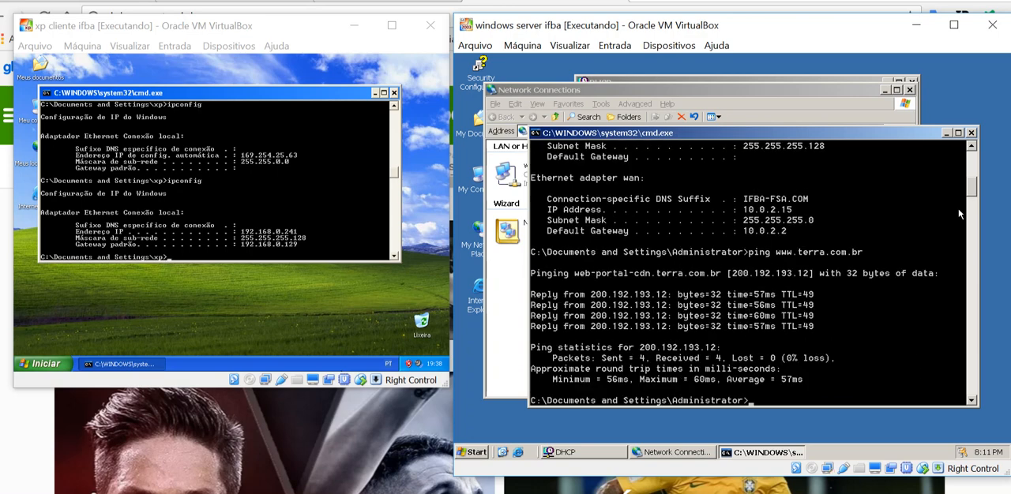
{"action": "left_click", "coordinate": [157, 232]}
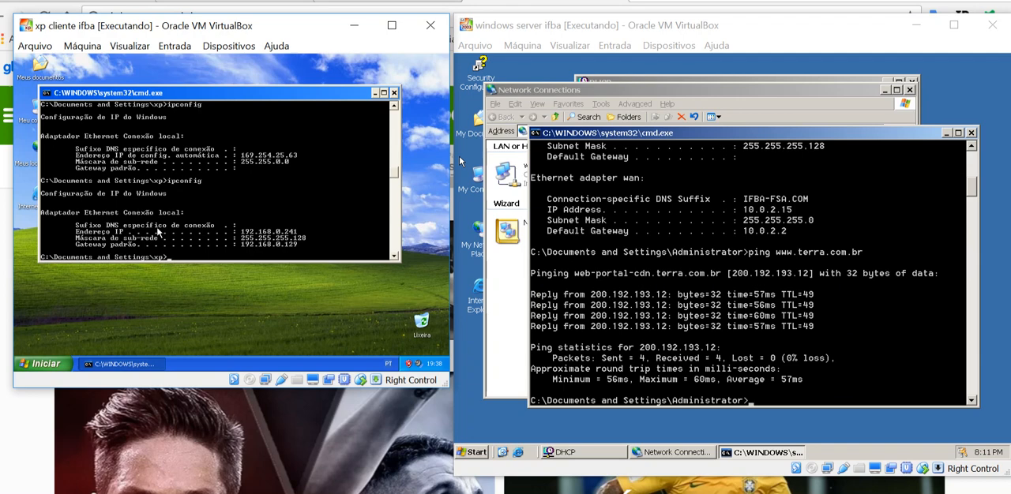
{"action": "type", "text": "ping www.terra.com.br"}
{"action": "key", "text": "Return"}
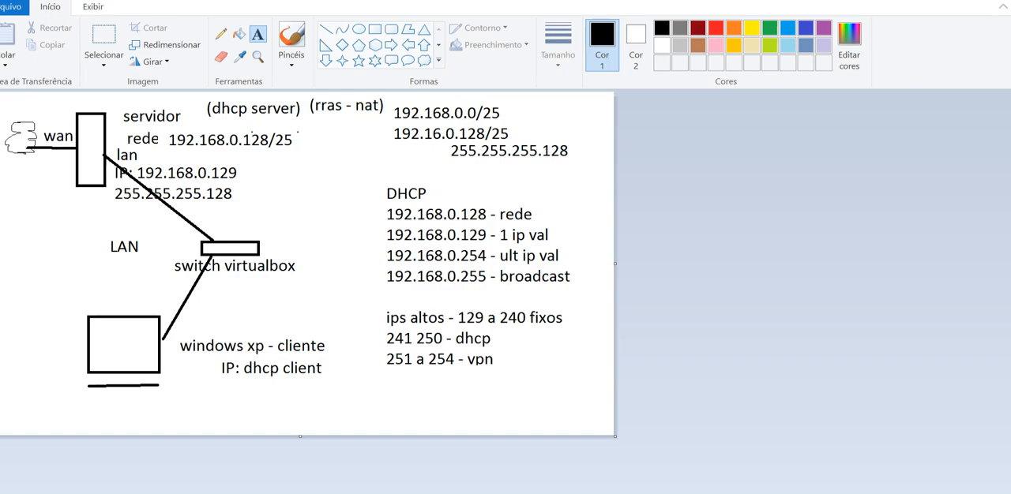
Switch back to the windows server ifba virtual machine and open the Routing and Remote Access administrative tool
{"action": "left_click", "coordinate": [507, 431]}
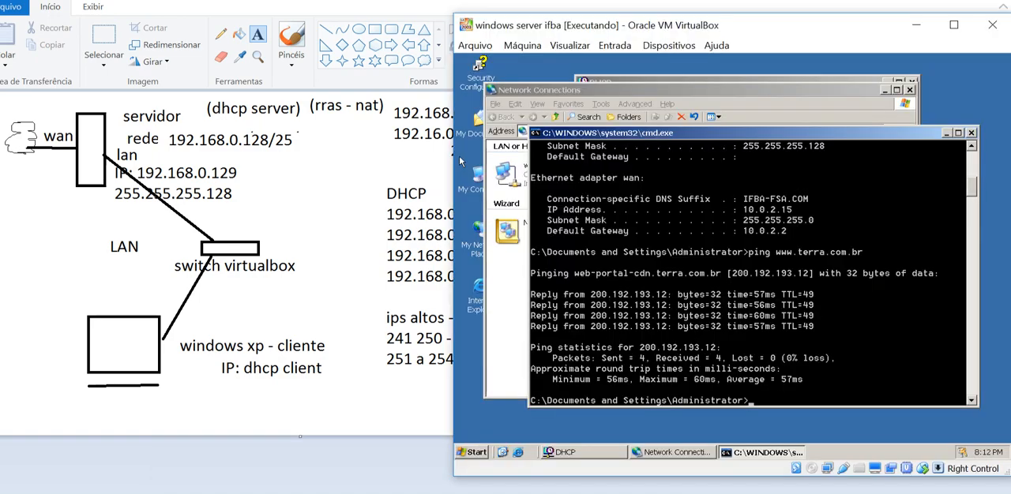
{"action": "left_click", "coordinate": [474, 453]}
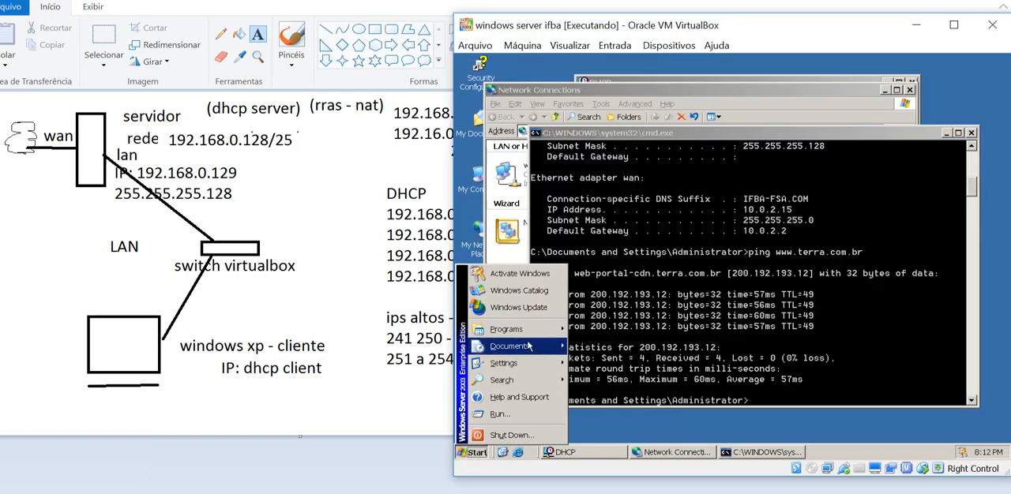
{"action": "mouse_move", "coordinate": [532, 330]}
{"action": "mouse_move", "coordinate": [624, 346]}
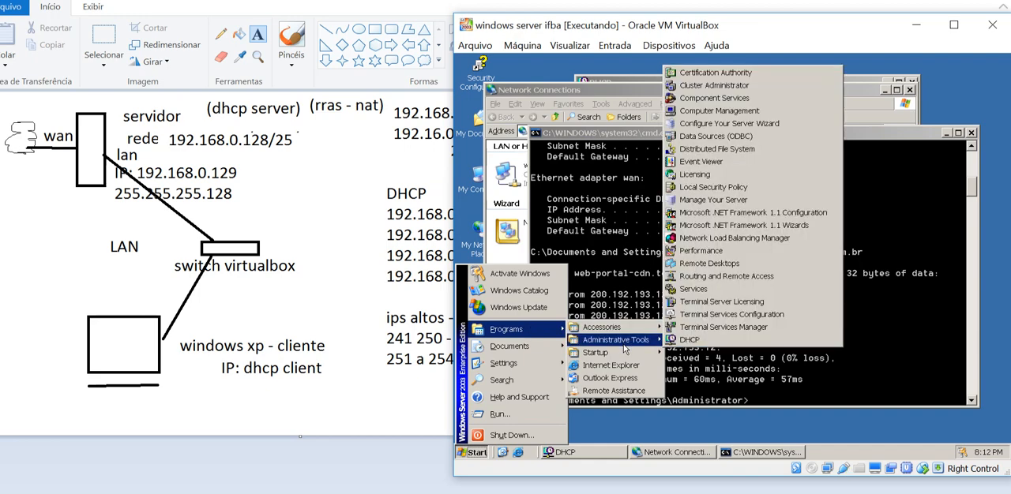
{"action": "left_click", "coordinate": [741, 278]}
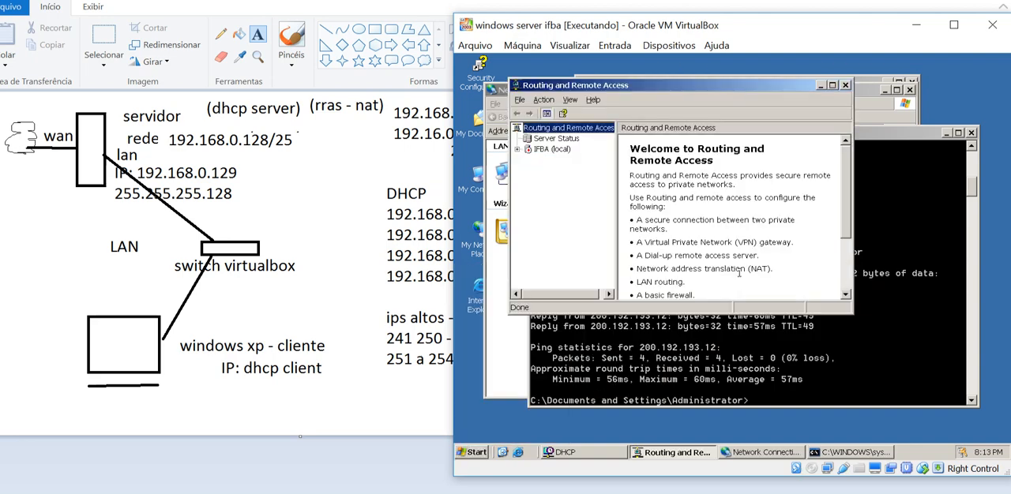
Start the Routing and Remote Access setup wizard for the IFBA server and choose the Network address translation (NAT) configuration
{"action": "right_click", "coordinate": [539, 150]}
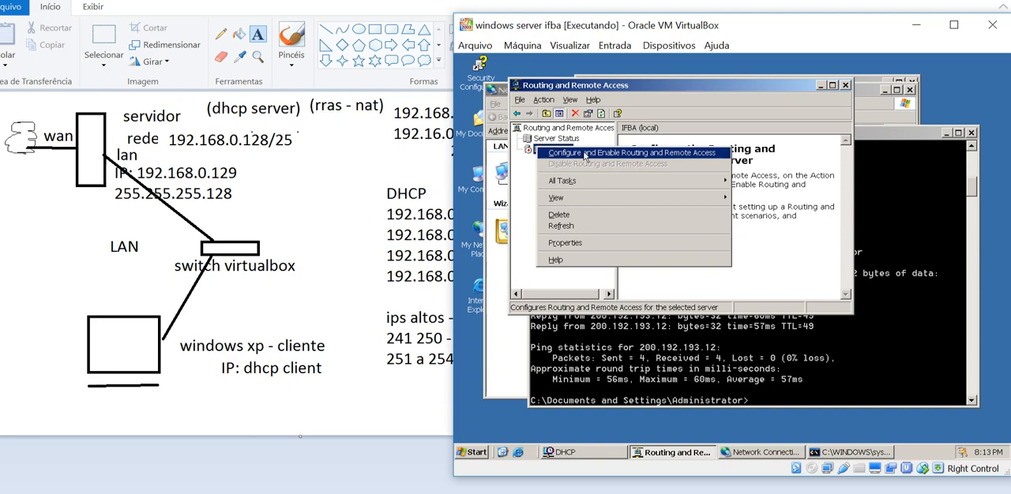
{"action": "right_click", "coordinate": [550, 146]}
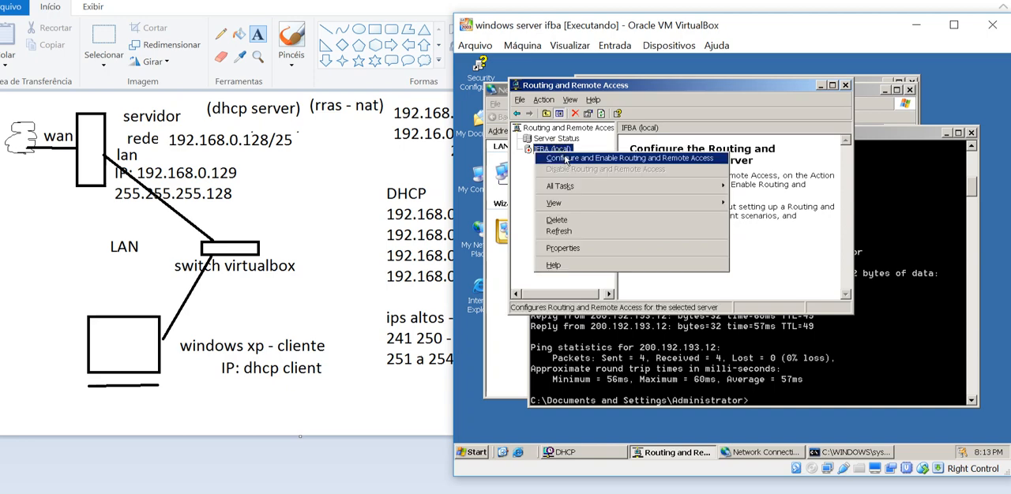
{"action": "left_click", "coordinate": [566, 159]}
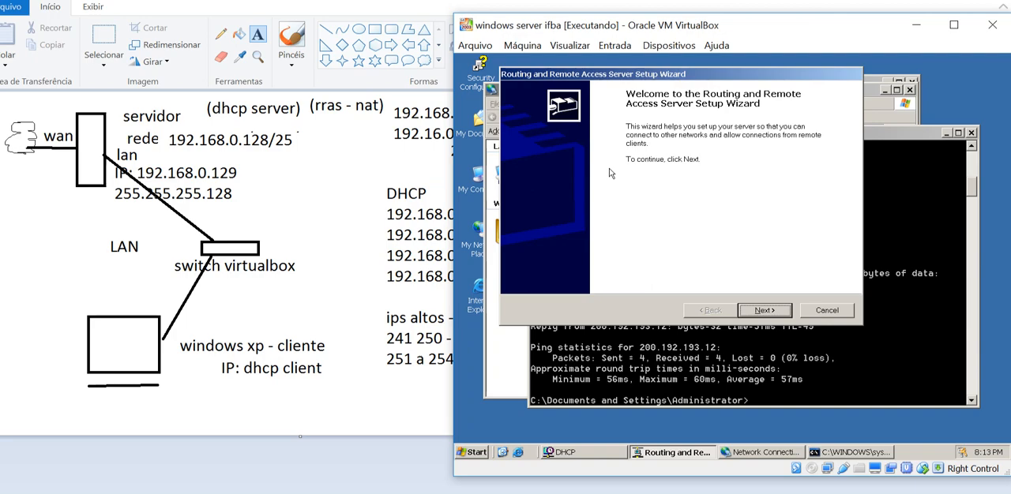
{"action": "key", "text": "Return"}
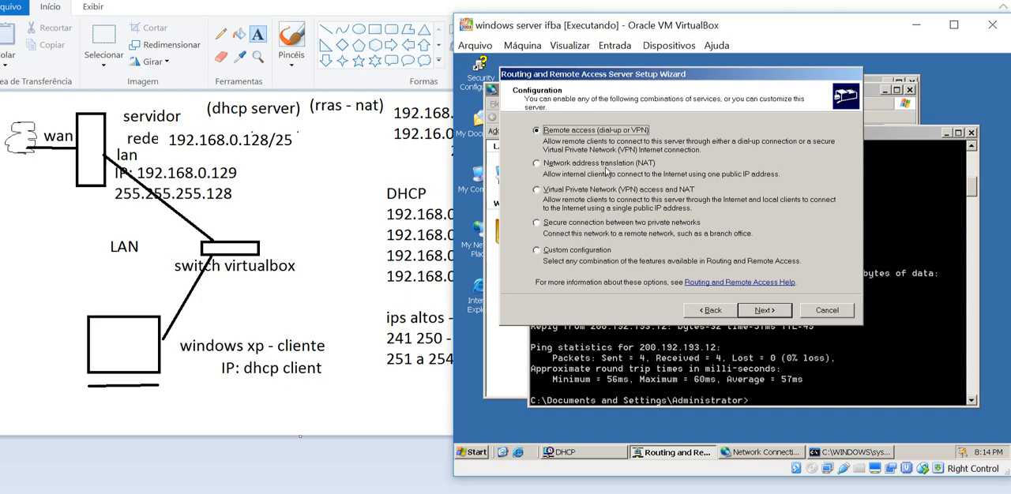
{"action": "left_click", "coordinate": [604, 164]}
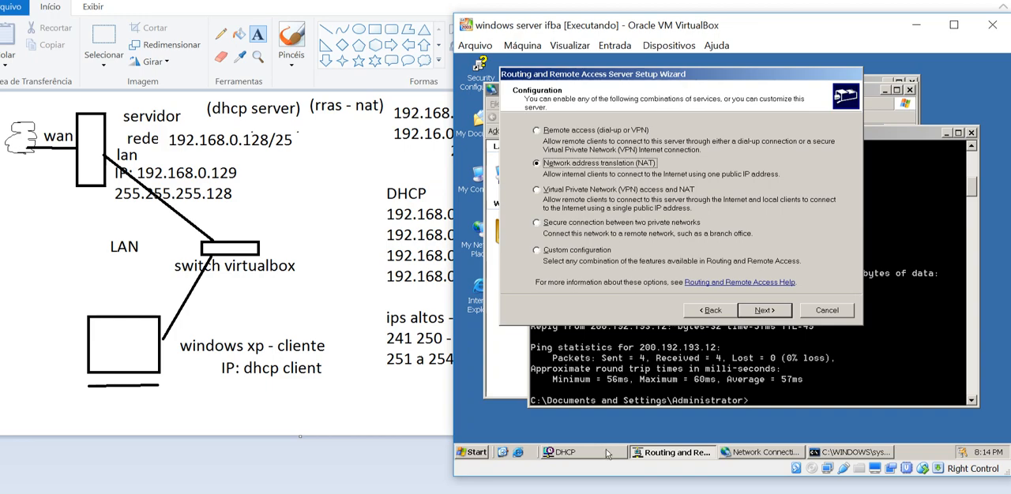
{"action": "left_click", "coordinate": [411, 493]}
{"action": "left_click", "coordinate": [365, 450]}
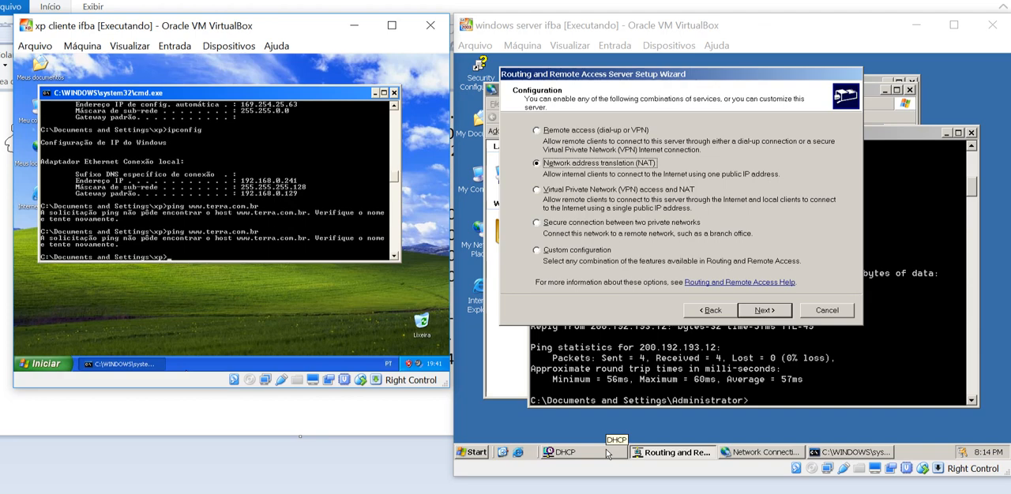
{"action": "left_click", "coordinate": [771, 310]}
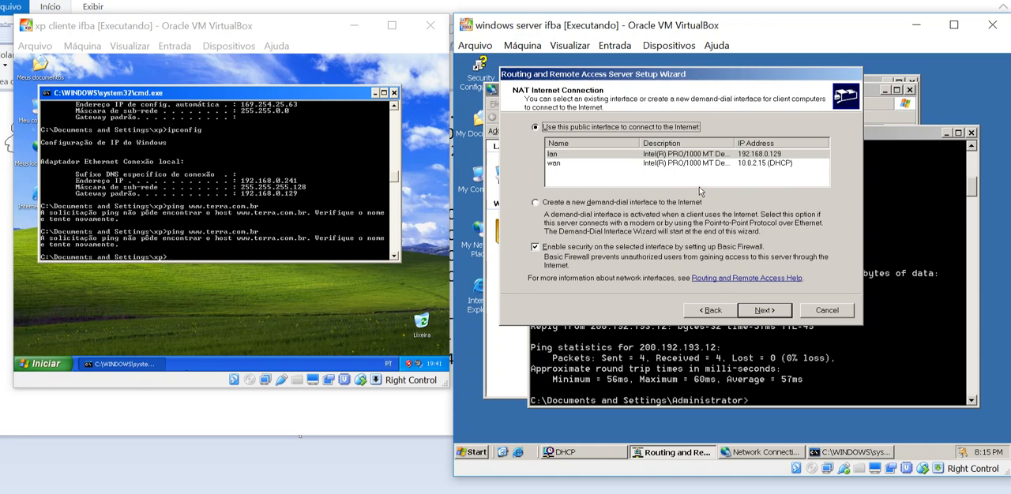
Use the wan interface as the public internet connection for NAT and finish the setup wizard, closing the help window
{"action": "left_click", "coordinate": [701, 164]}
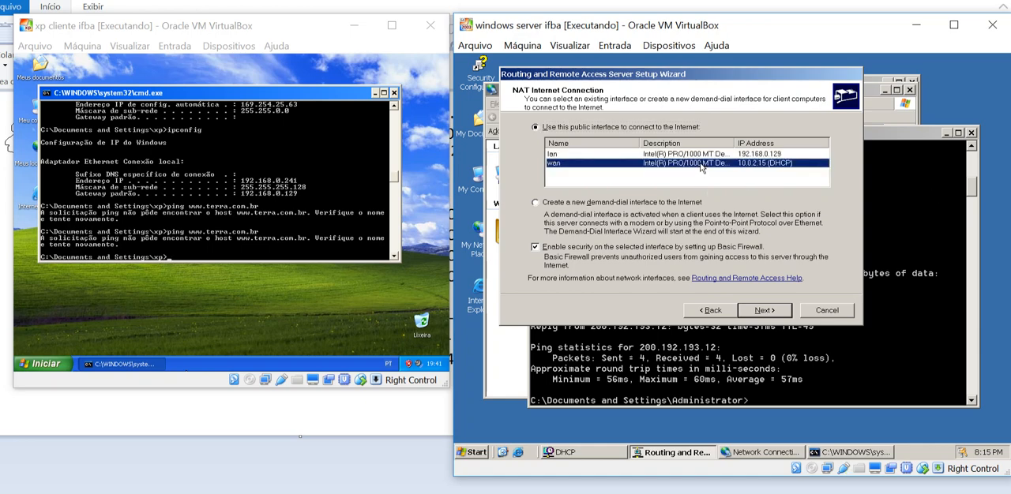
{"action": "key", "text": "Return"}
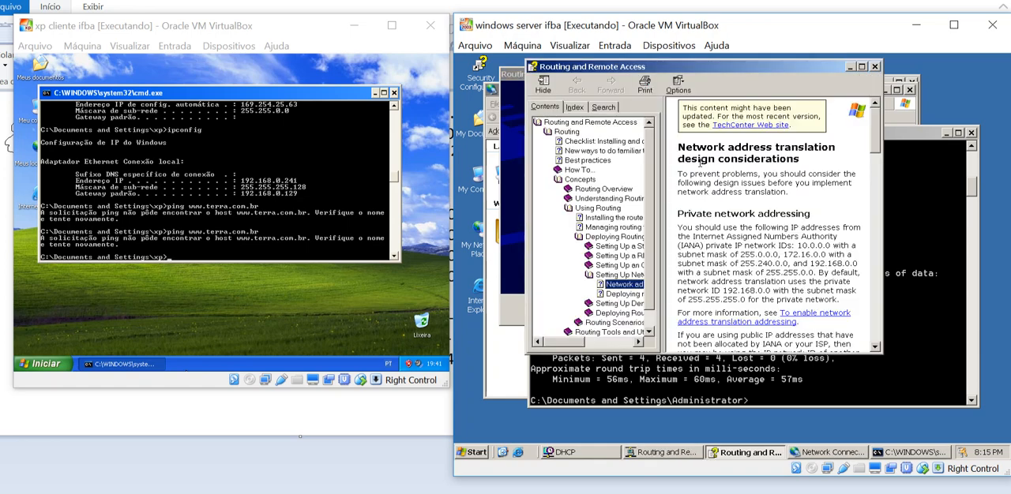
{"action": "left_click", "coordinate": [875, 66]}
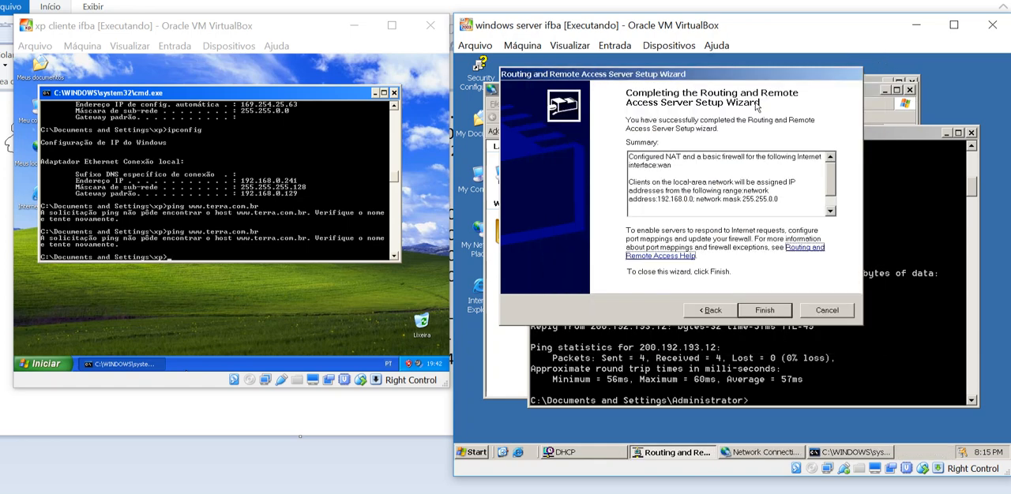
{"action": "left_click", "coordinate": [762, 310]}
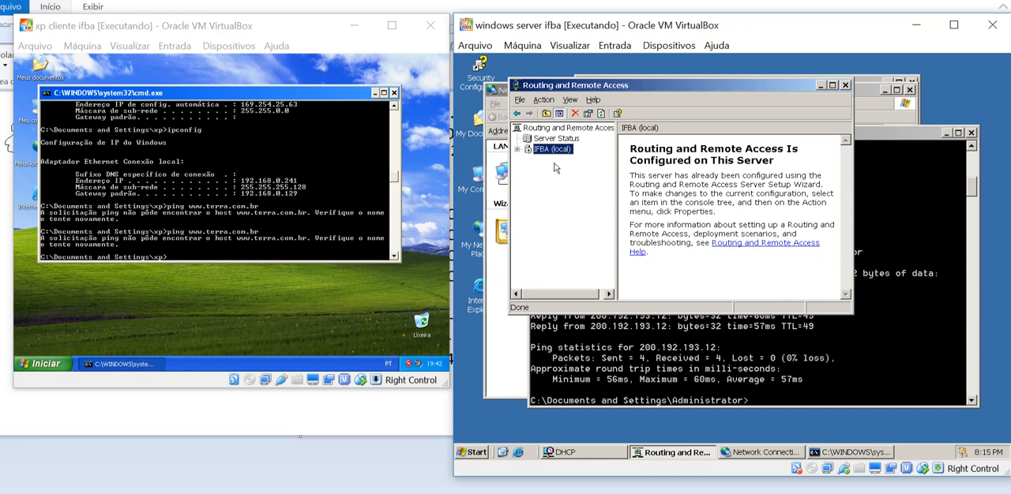
Expand the IFBA (local) server in the Routing and Remote Access console to view its entries
{"action": "left_click", "coordinate": [517, 149]}
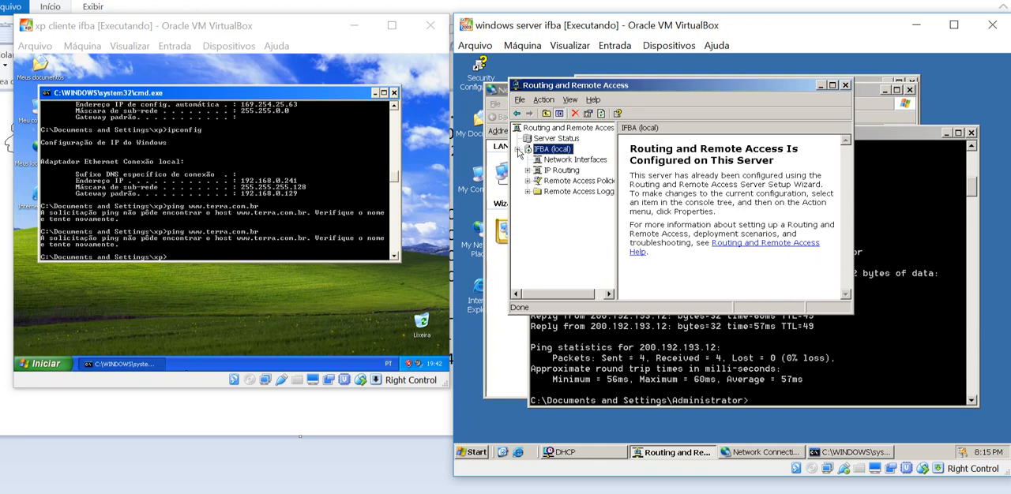
{"action": "left_click", "coordinate": [555, 162]}
{"action": "left_click", "coordinate": [553, 150]}
{"action": "left_click", "coordinate": [319, 173]}
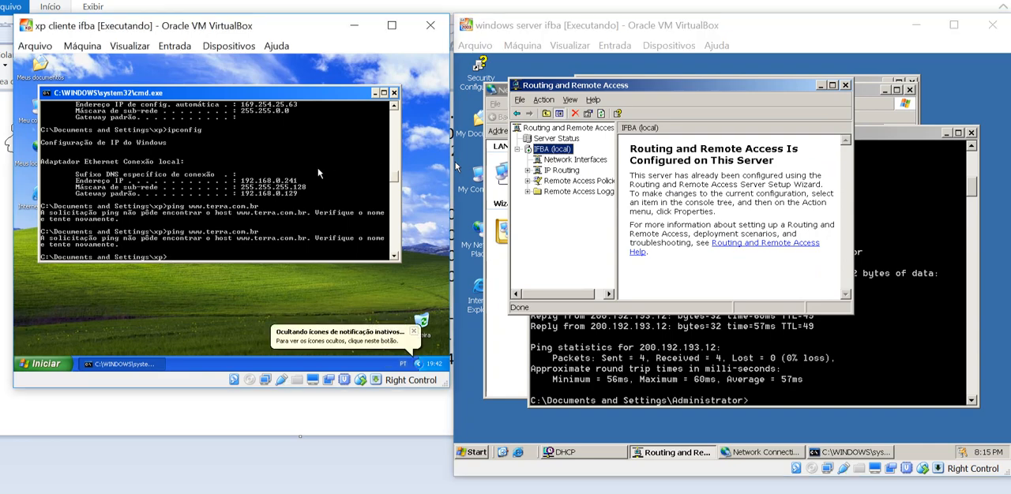
{"action": "key", "text": "Up"}
{"action": "key", "text": "Return"}
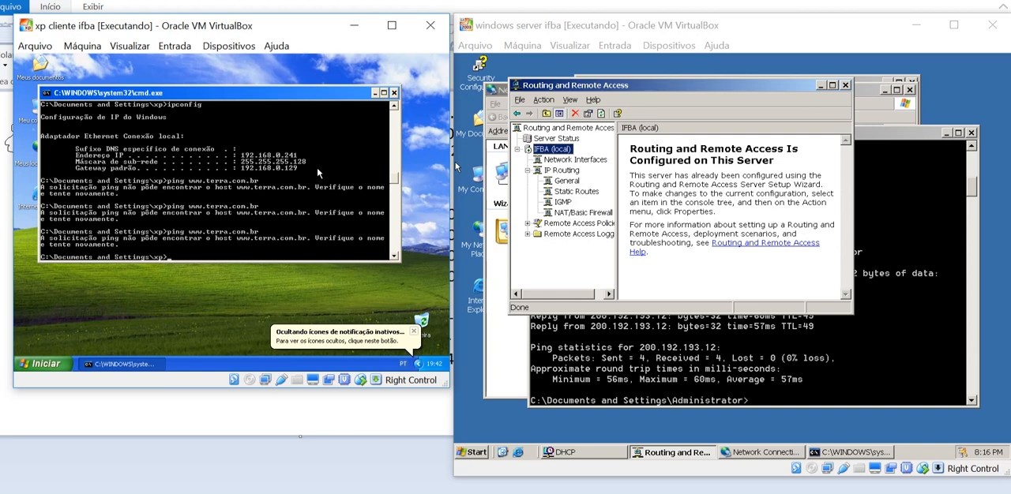
{"action": "type", "text": "ping 8.8.8.8"}
{"action": "key", "text": "Return"}
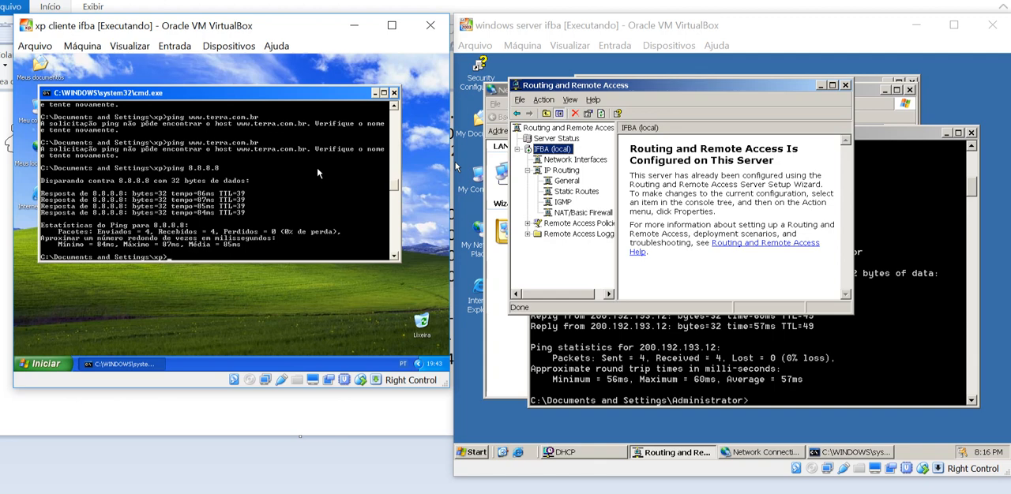
Stop the Routing and Remote Access service on the IFBA server
{"action": "right_click", "coordinate": [551, 150]}
{"action": "mouse_move", "coordinate": [711, 186]}
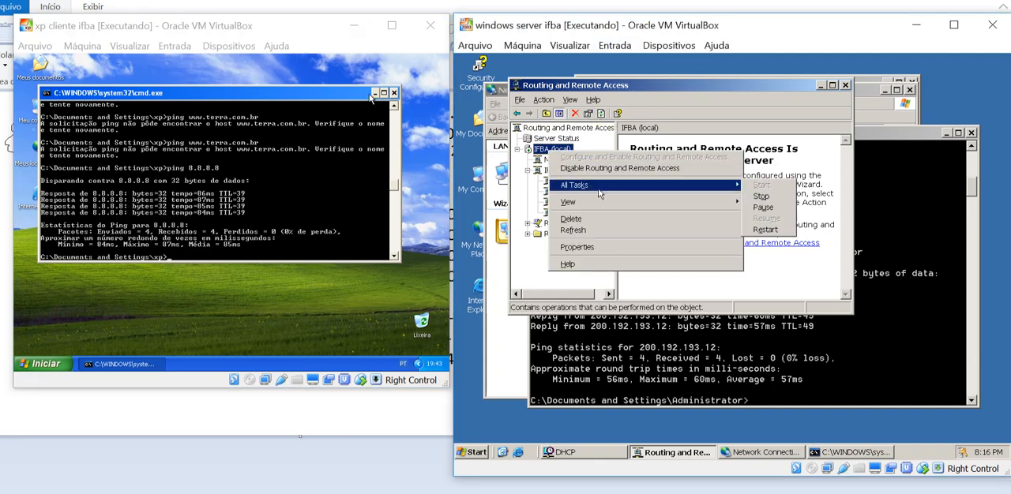
{"action": "left_click", "coordinate": [786, 198]}
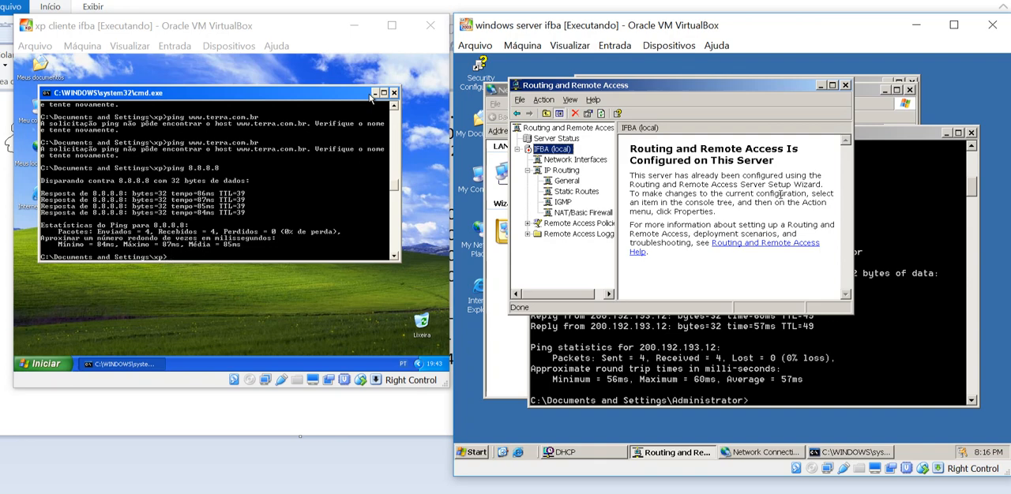
{"action": "left_click", "coordinate": [203, 181]}
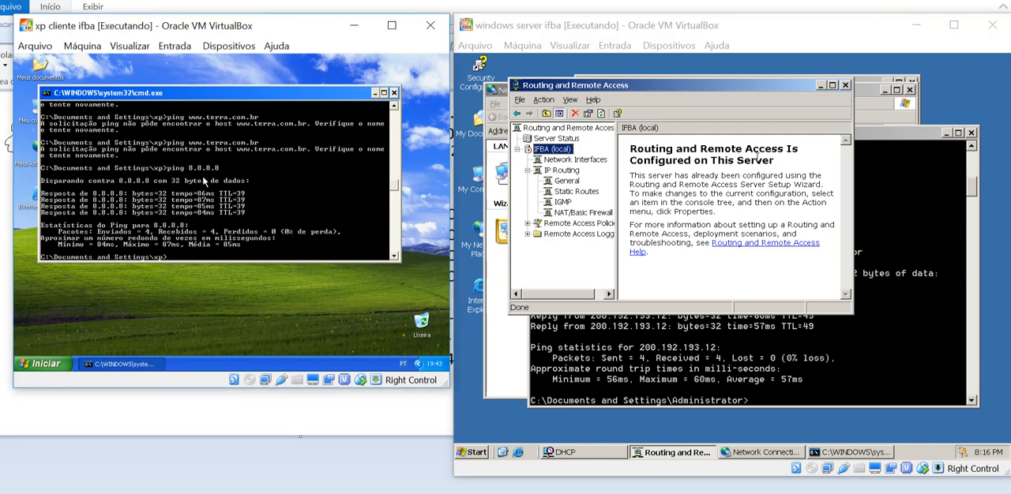
{"action": "key", "text": "Up"}
{"action": "key", "text": "Up"}
{"action": "key", "text": "Return"}
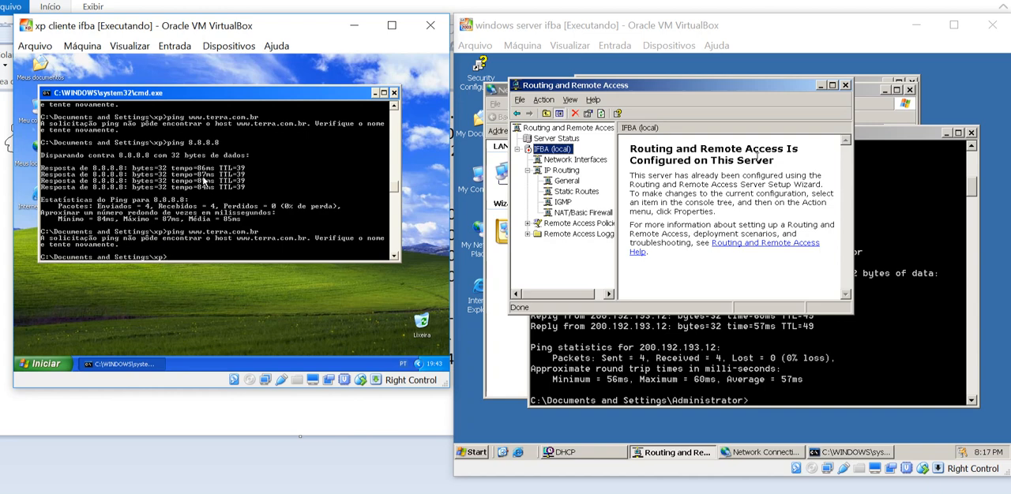
{"action": "key", "text": "Up"}
{"action": "key", "text": "Up"}
{"action": "key", "text": "Down"}
{"action": "key", "text": "Down"}
{"action": "key", "text": "Return"}
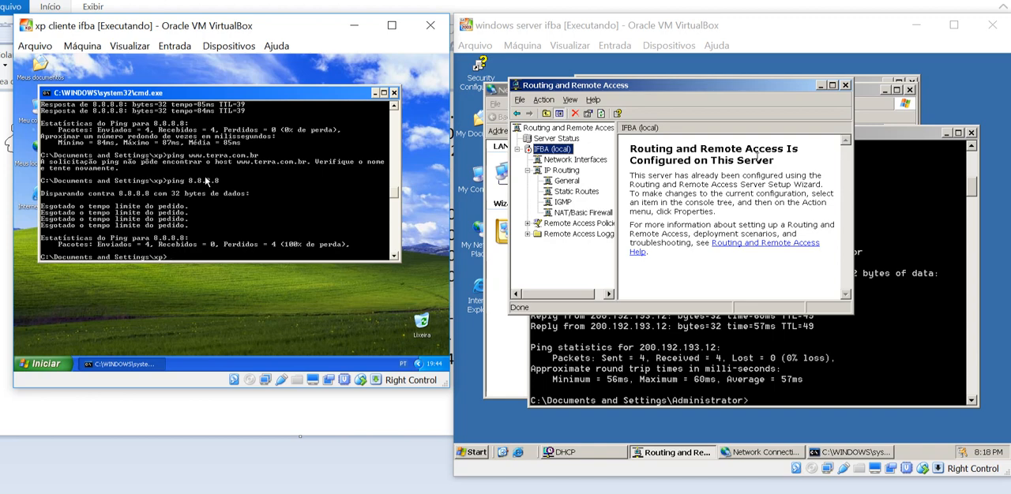
Start the Routing and Remote Access service on the IFBA server
{"action": "right_click", "coordinate": [565, 148]}
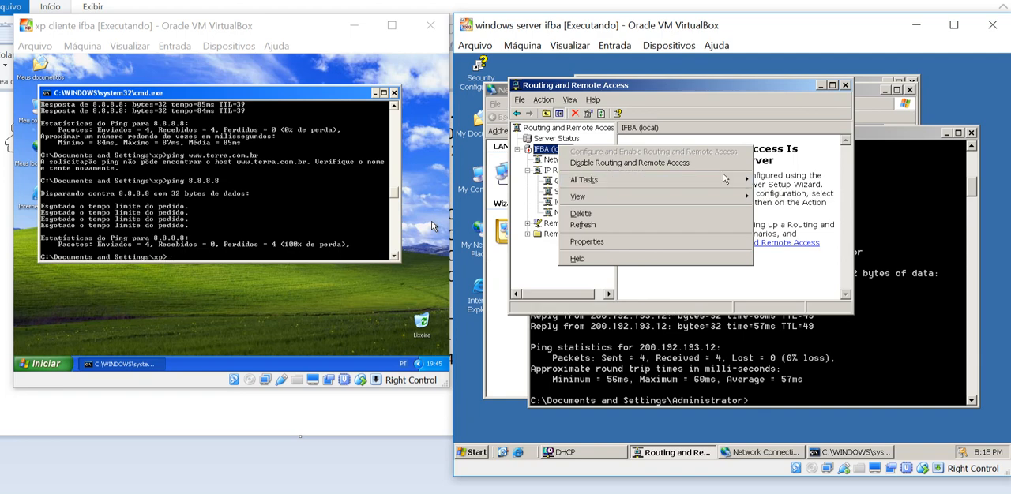
{"action": "mouse_move", "coordinate": [724, 179]}
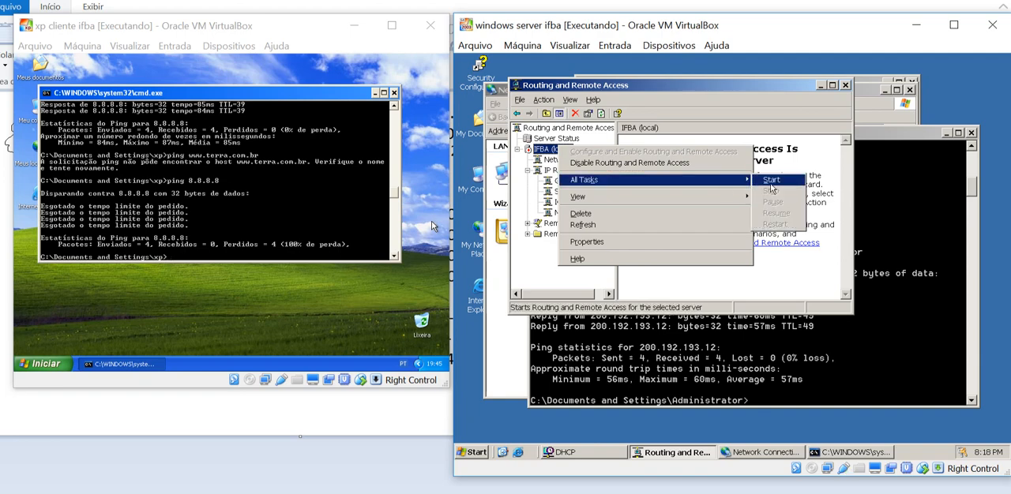
{"action": "left_click", "coordinate": [771, 181]}
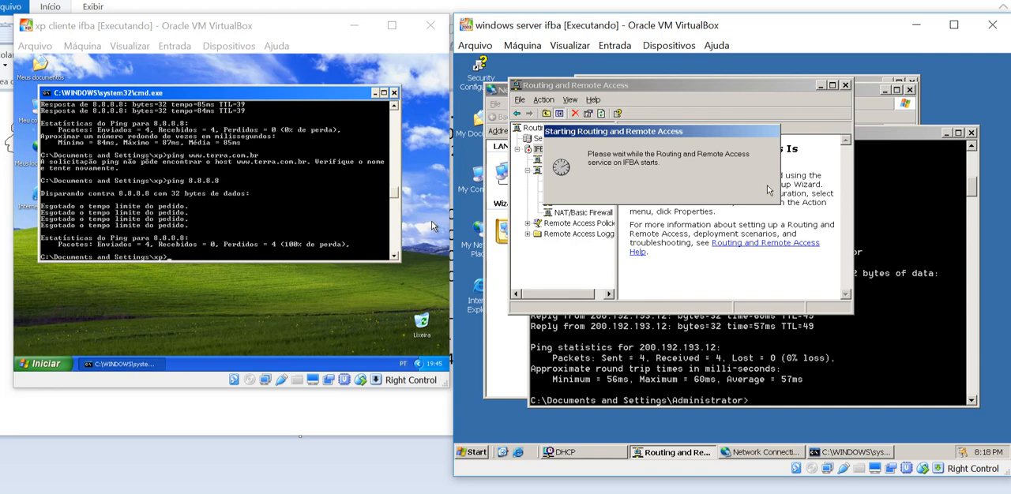
Ping 8.8.8.8 again from the xp client to test access with the routing service started
{"action": "left_click", "coordinate": [335, 175]}
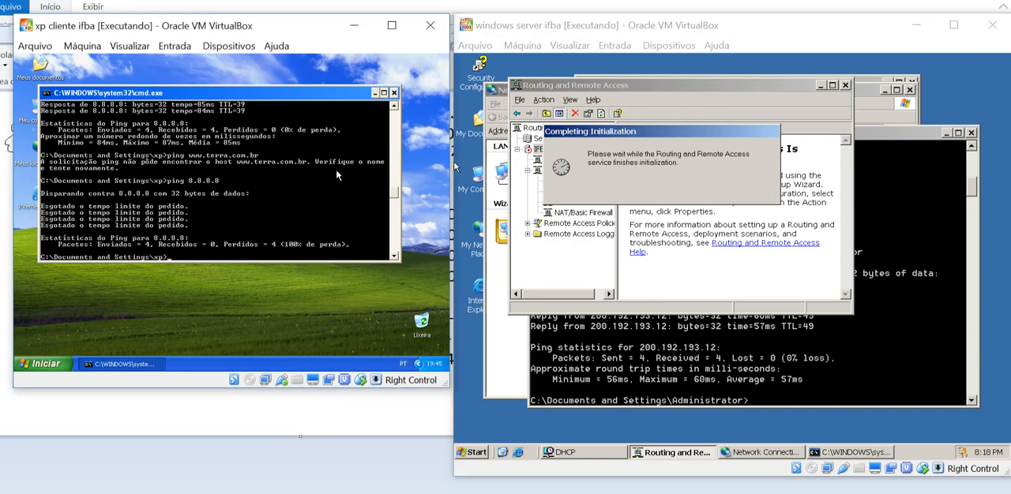
{"action": "key", "text": "Up"}
{"action": "key", "text": "Return"}
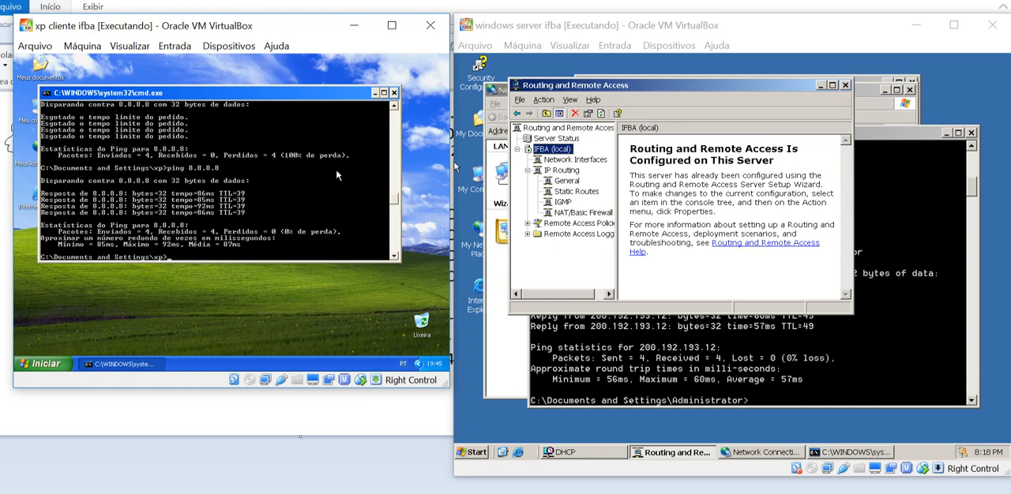
Open Internet Explorer on the xp client and try to load globo.com, dismissing the error message
{"action": "left_click", "coordinate": [48, 364]}
{"action": "mouse_move", "coordinate": [71, 224]}
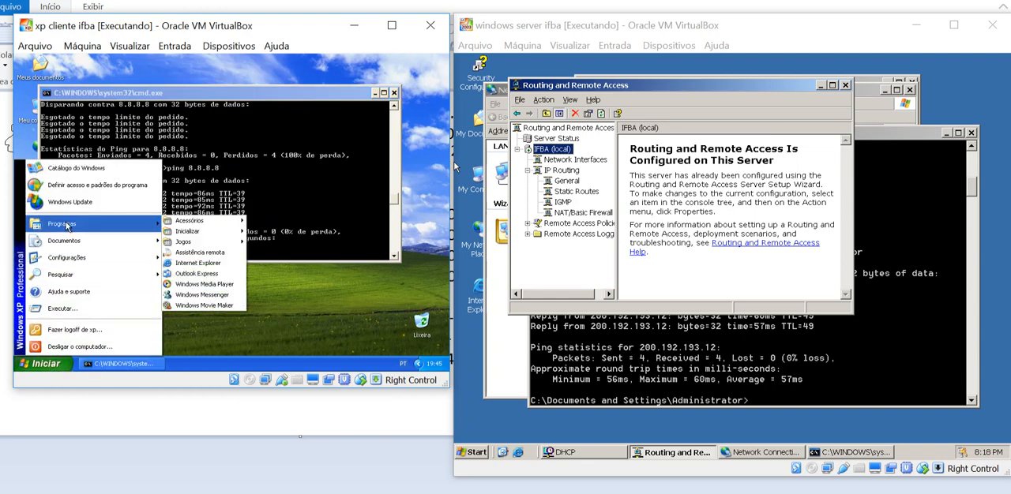
{"action": "left_click", "coordinate": [198, 264]}
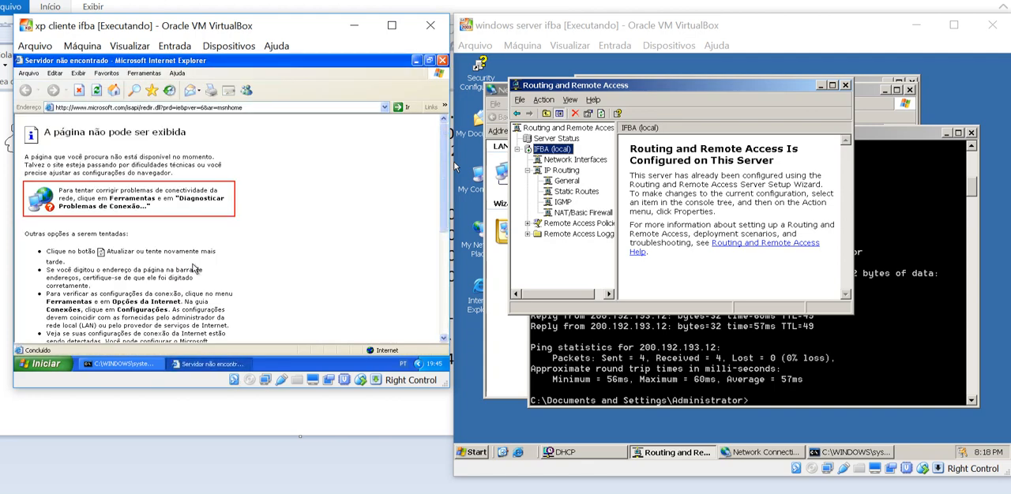
{"action": "left_click", "coordinate": [215, 111]}
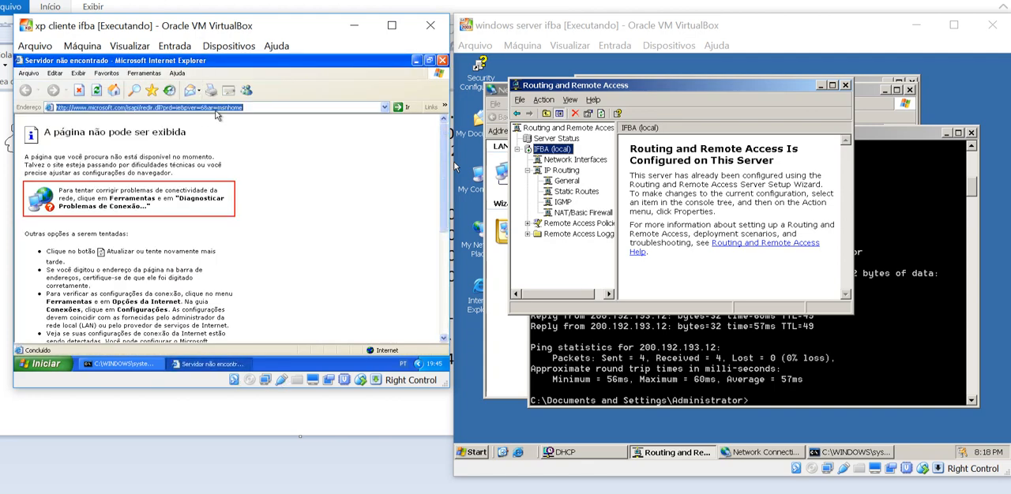
{"action": "type", "text": "globo.com"}
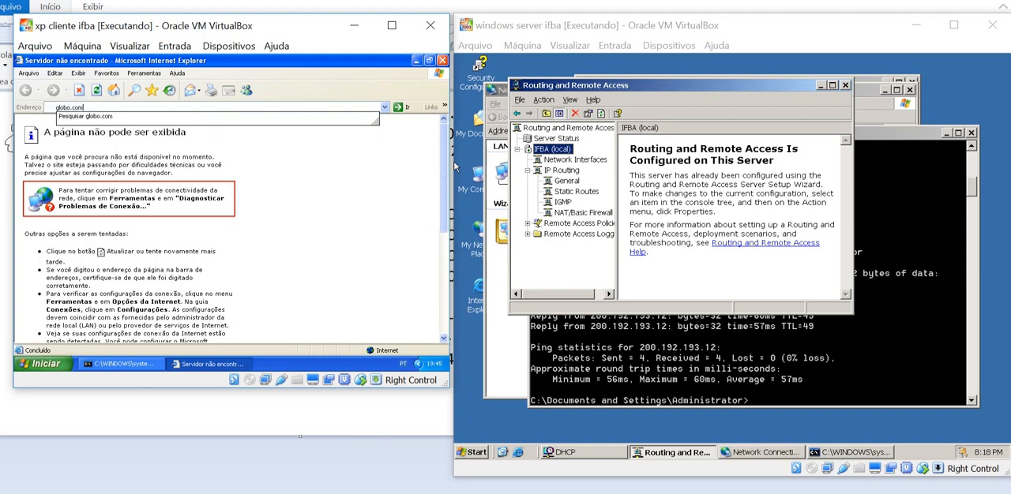
{"action": "key", "text": "Return"}
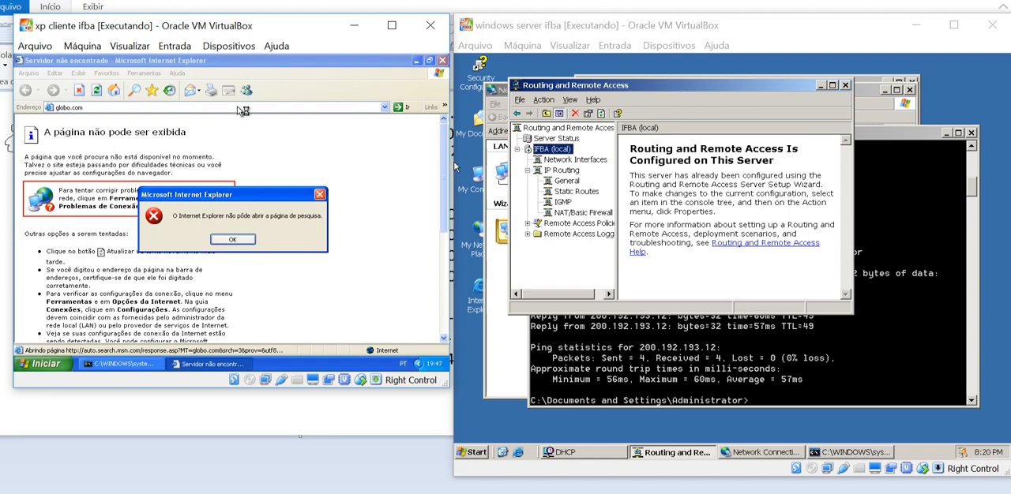
{"action": "left_click", "coordinate": [223, 241]}
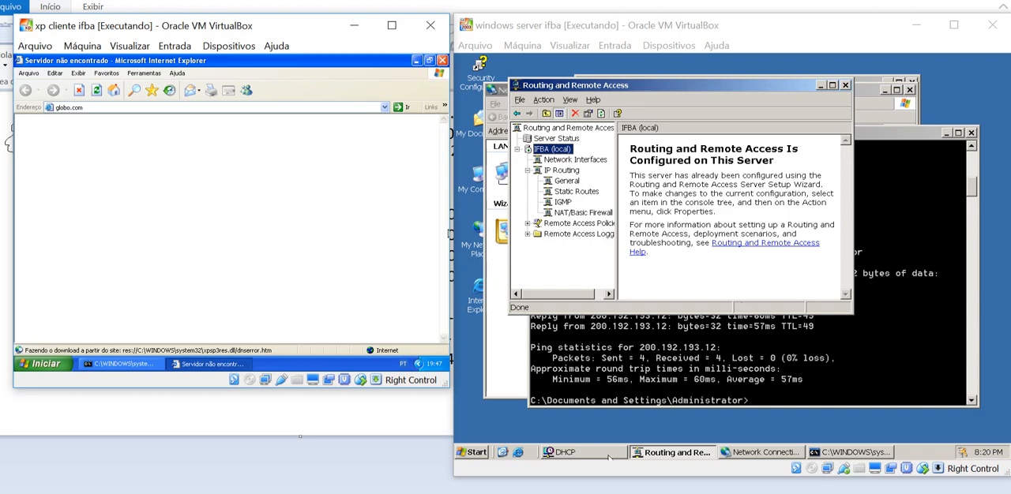
Switch to the server's DHCP console, show the Scope Options and select the 006 DNS Servers option
{"action": "left_click", "coordinate": [564, 453]}
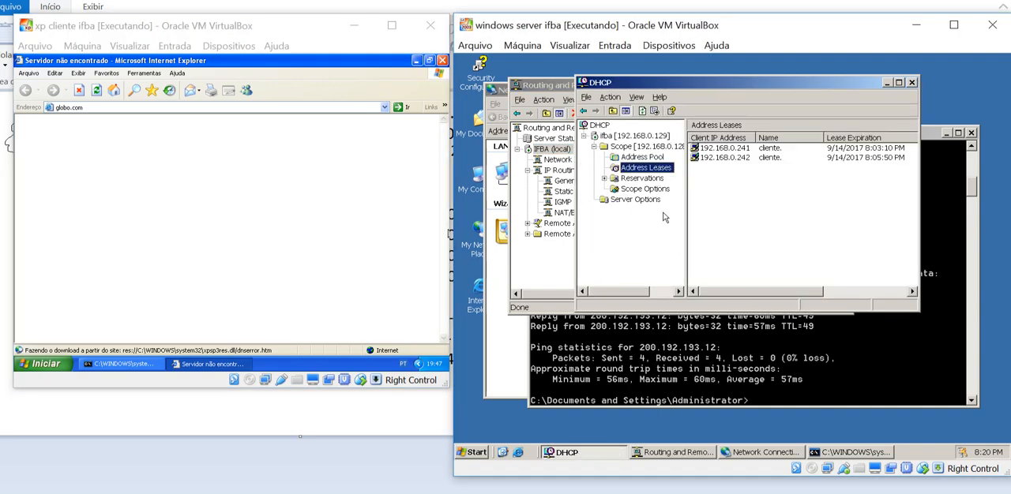
{"action": "left_click", "coordinate": [642, 189]}
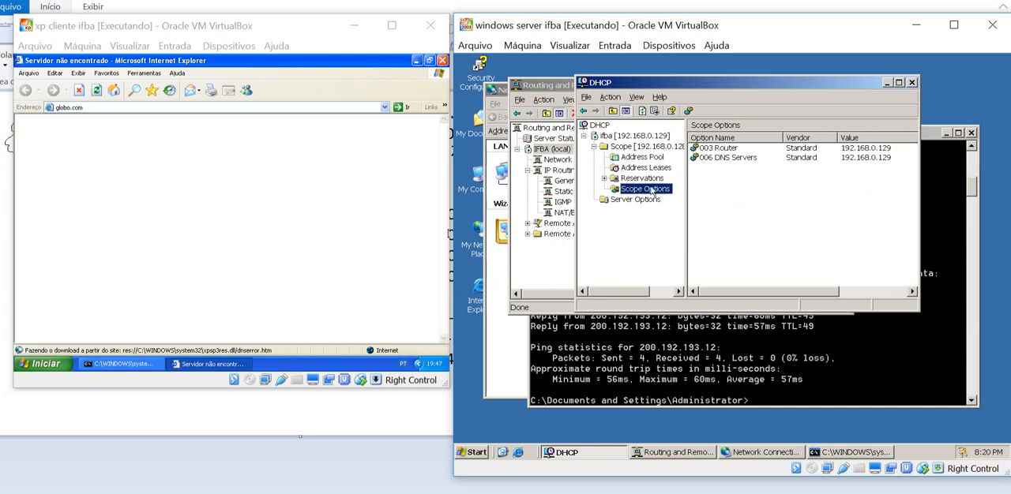
{"action": "left_click", "coordinate": [735, 161]}
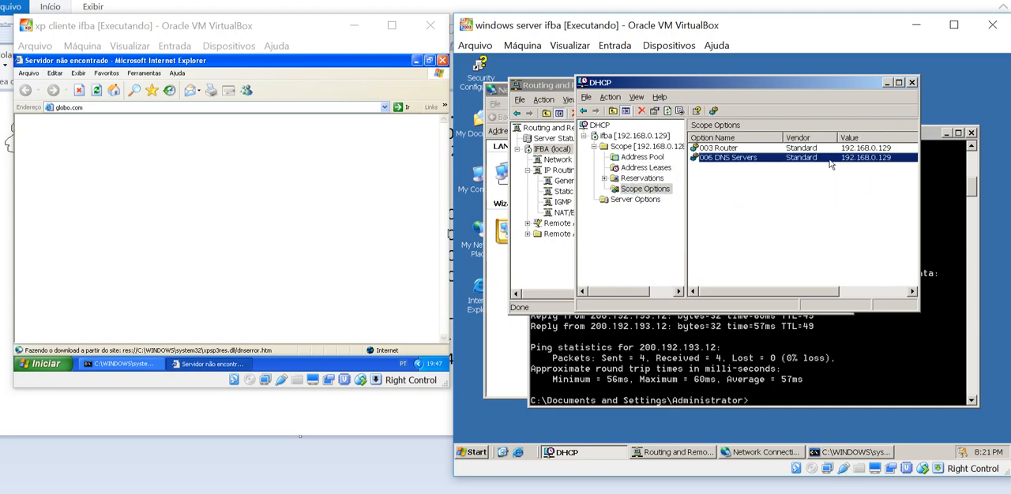
Replace the address in the DHCP scope's 006 DNS Servers option with 8.8.8.8 and save the change
{"action": "double_click", "coordinate": [830, 163]}
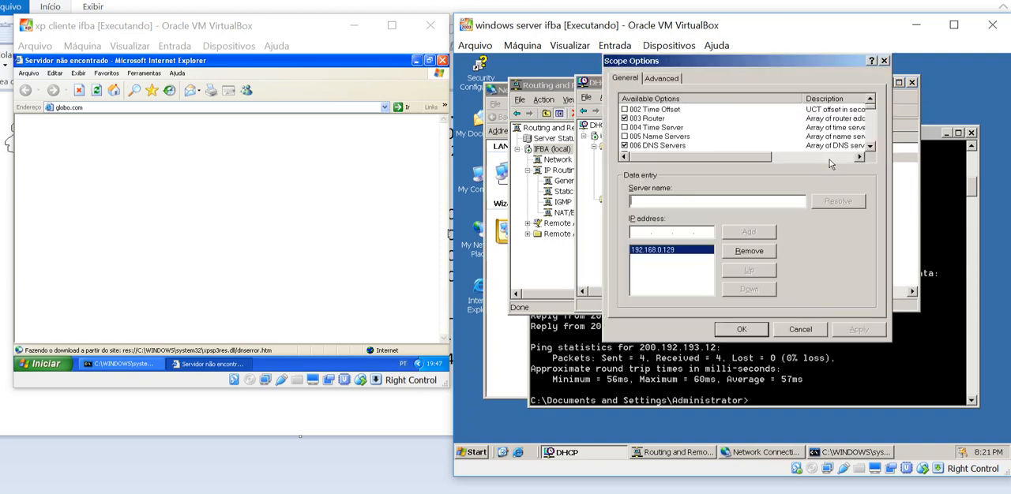
{"action": "left_click", "coordinate": [727, 251]}
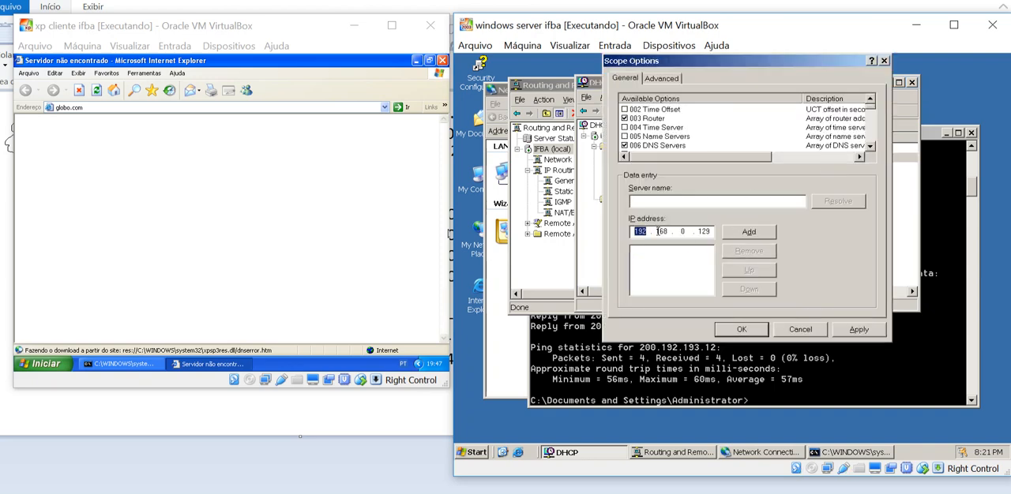
{"action": "type", "text": "8.8.8.8"}
{"action": "left_click", "coordinate": [758, 237]}
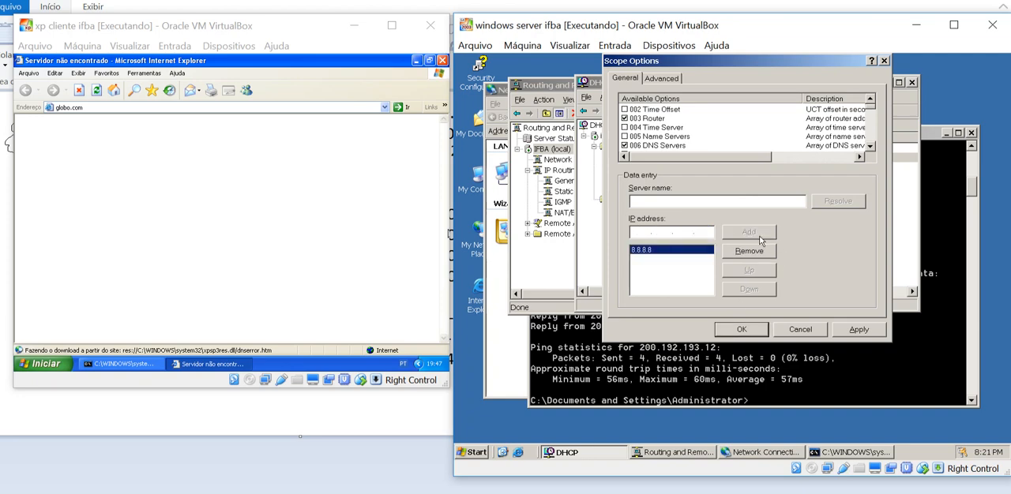
{"action": "left_click", "coordinate": [746, 330]}
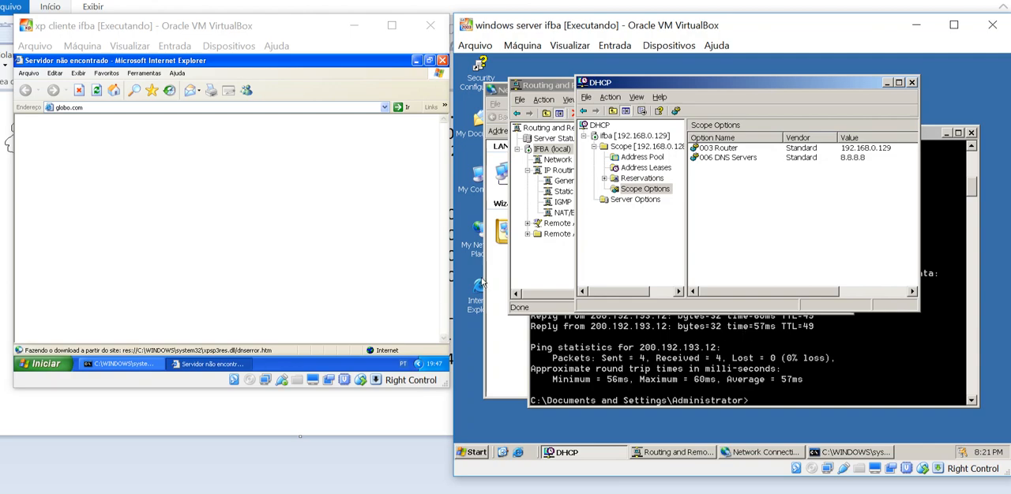
On the xp client, release and renew the IP lease with ipconfig /release and ipconfig /renew
{"action": "left_click", "coordinate": [118, 364]}
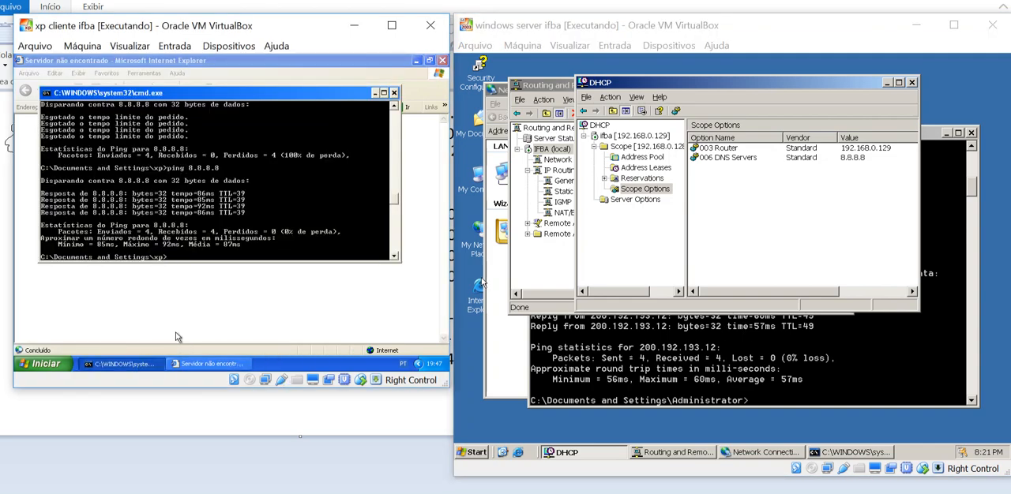
{"action": "type", "text": "ipconfig //release"}
{"action": "key", "text": "Return"}
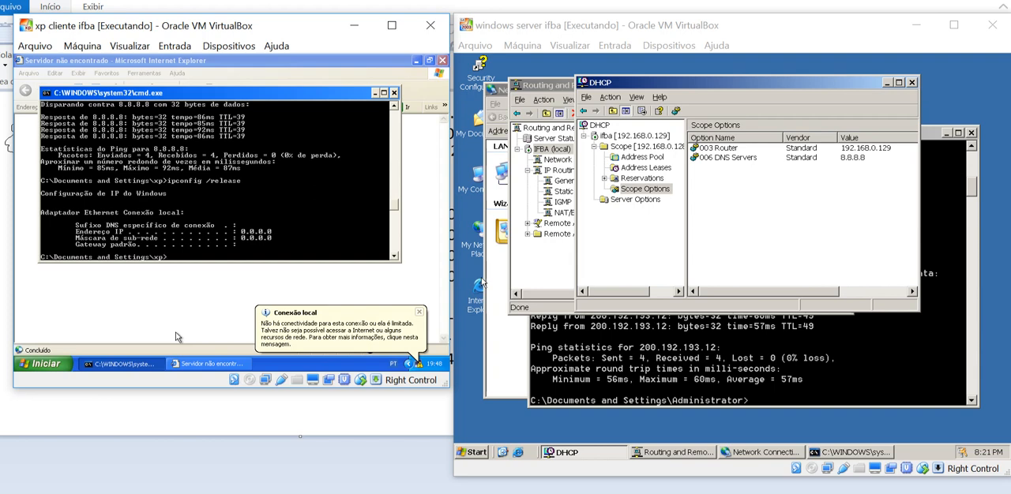
{"action": "key", "text": "Up"}
{"action": "key", "text": "BackSpace"}
{"action": "key", "text": "BackSpace"}
{"action": "key", "text": "BackSpace"}
{"action": "key", "text": "BackSpace"}
{"action": "type", "text": "new"}
{"action": "key", "text": "Return"}
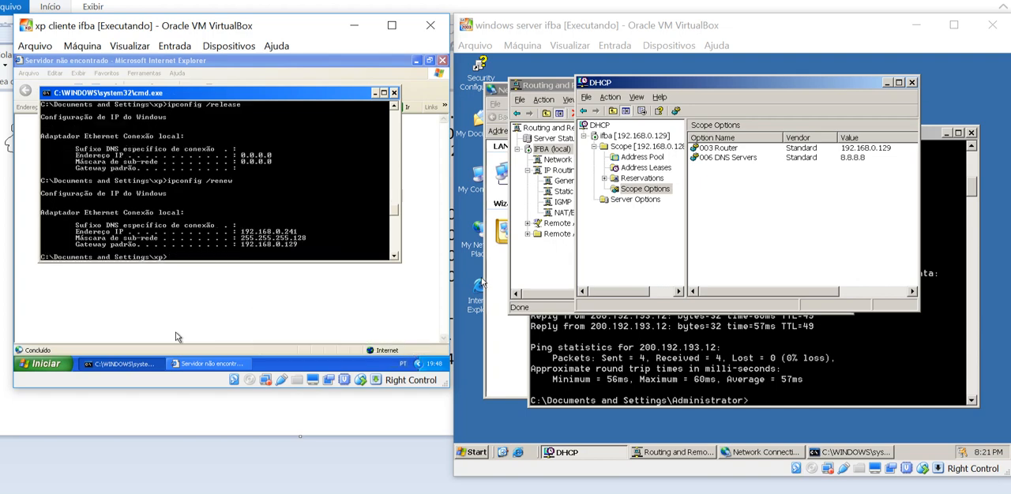
{"action": "type", "text": "ipconfig /all"}
{"action": "key", "text": "Return"}
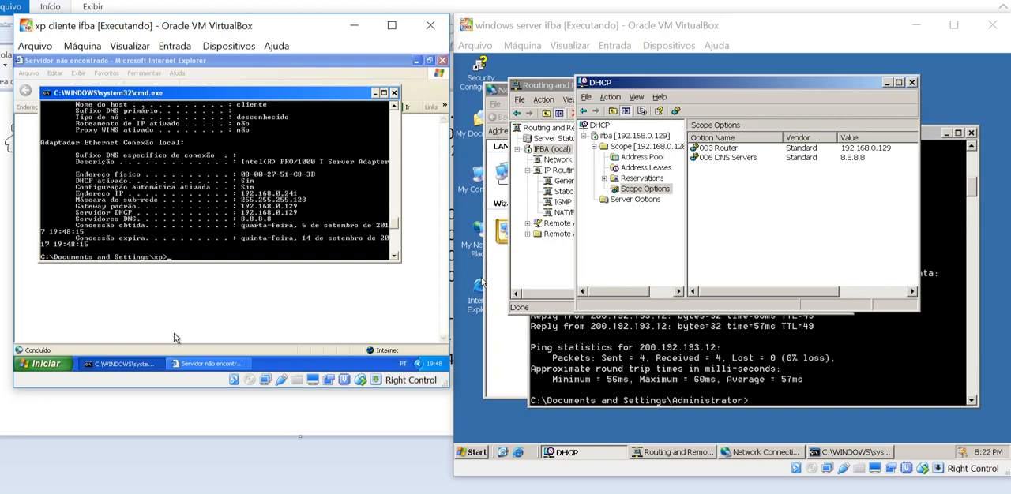
{"action": "type", "text": "ping www.terra.com.br"}
{"action": "key", "text": "Return"}
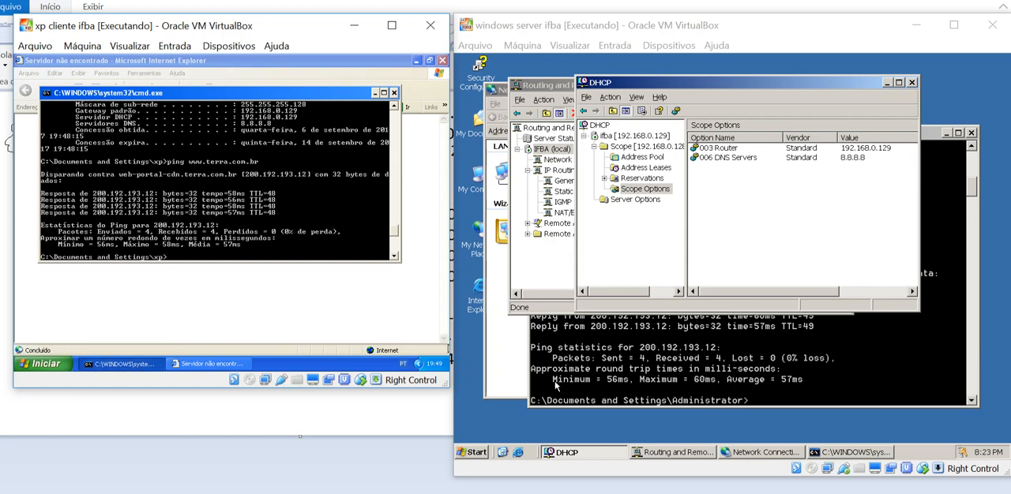
Set the DNS server address in the server's DHCP scope option 006 to 192.168.0.129 and apply it
{"action": "double_click", "coordinate": [847, 160]}
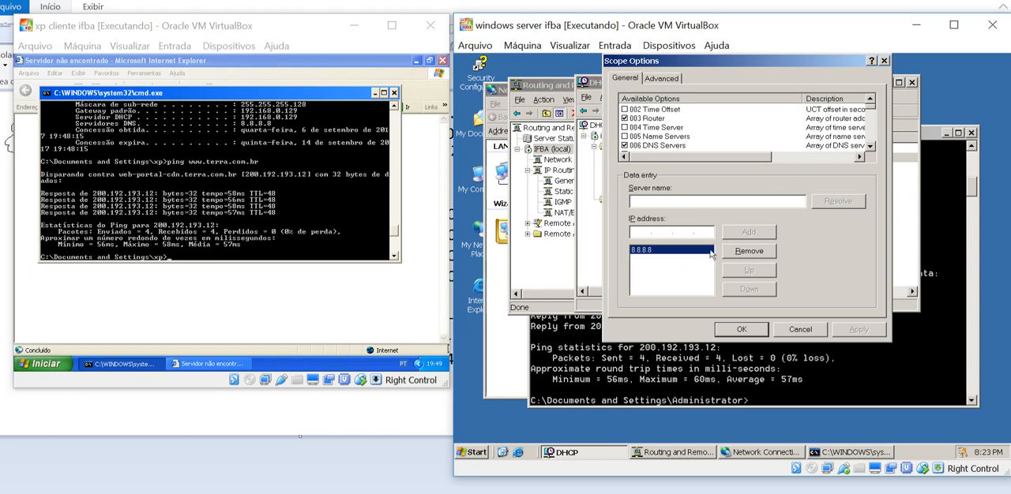
{"action": "type", "text": "192 . 1"}
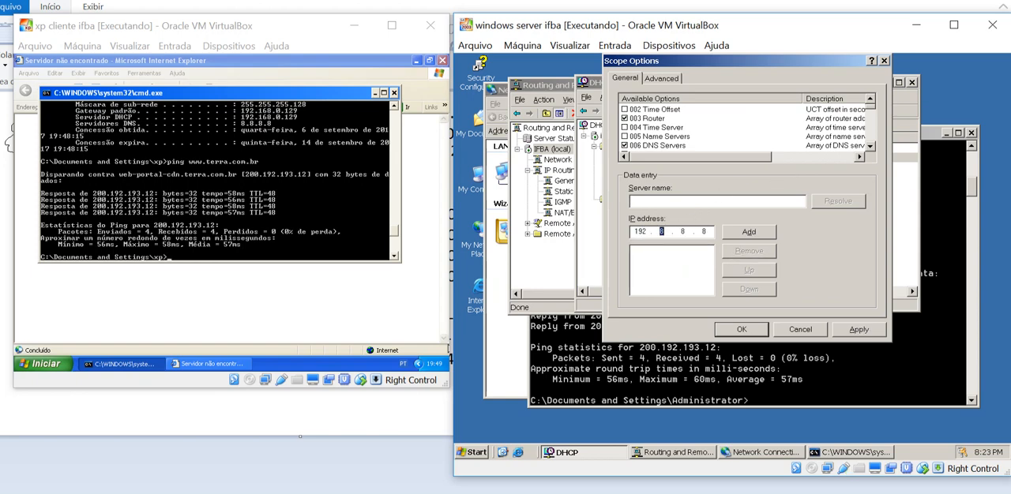
{"action": "type", "text": "68 . 0 . 129"}
{"action": "left_click", "coordinate": [749, 234]}
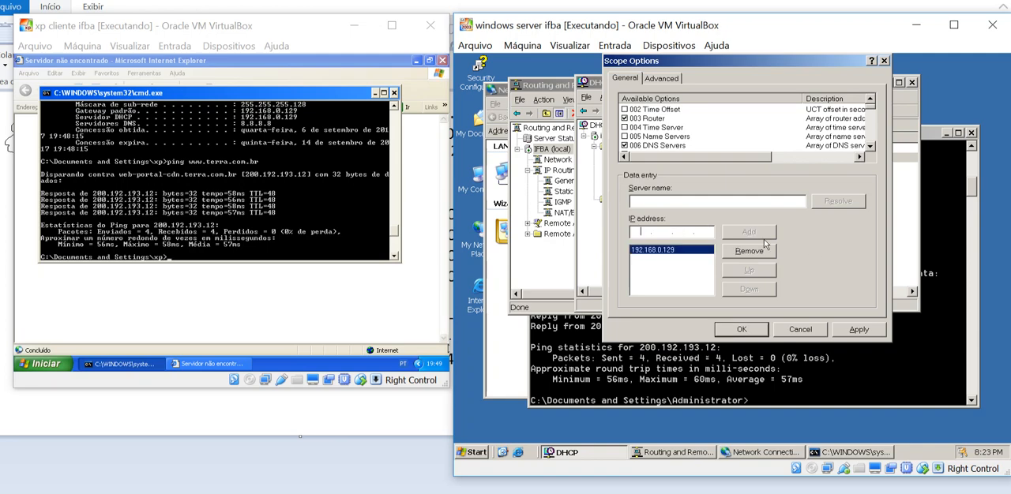
{"action": "left_click", "coordinate": [855, 330]}
{"action": "left_click", "coordinate": [760, 330]}
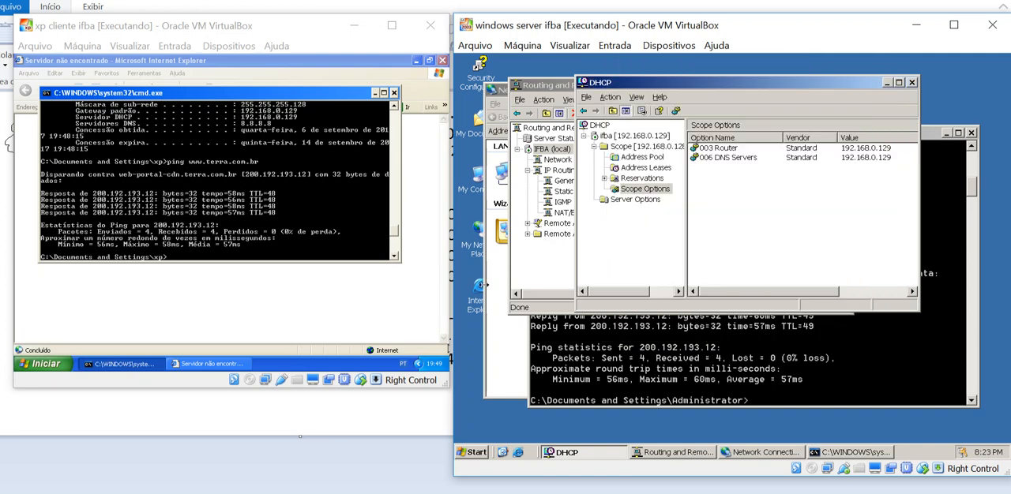
Release and renew the xp client's IP lease again so it takes the changed DNS option
{"action": "left_click", "coordinate": [456, 281]}
{"action": "type", "text": "ipconfig"}
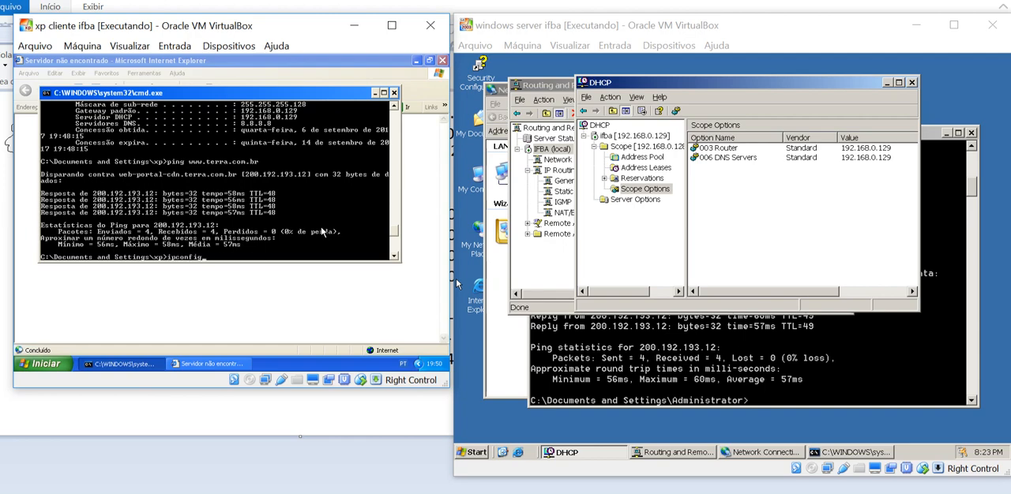
{"action": "type", "text": " /release"}
{"action": "key", "text": "Return"}
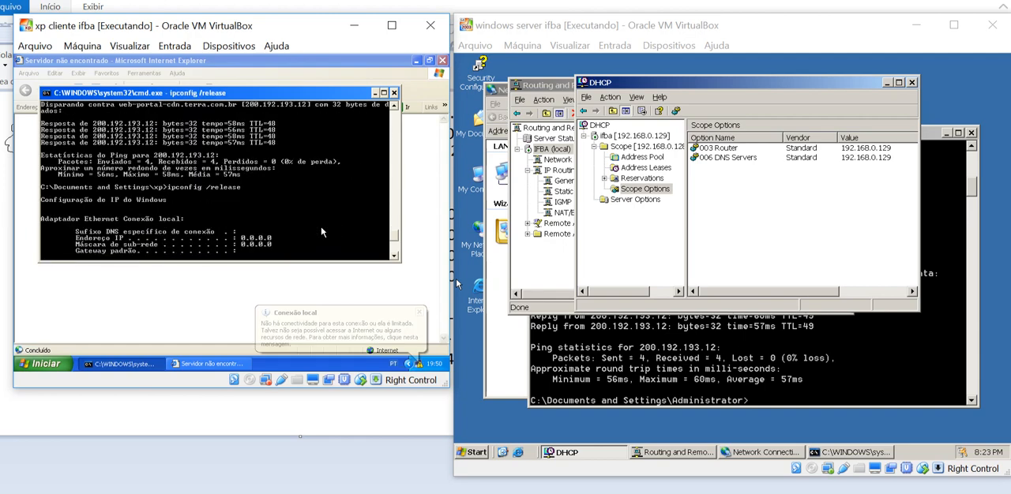
{"action": "key", "text": "Up"}
{"action": "key", "text": "BackSpace"}
{"action": "key", "text": "BackSpace"}
{"action": "key", "text": "BackSpace"}
{"action": "key", "text": "BackSpace"}
{"action": "key", "text": "BackSpace"}
{"action": "type", "text": "new"}
{"action": "key", "text": "Return"}
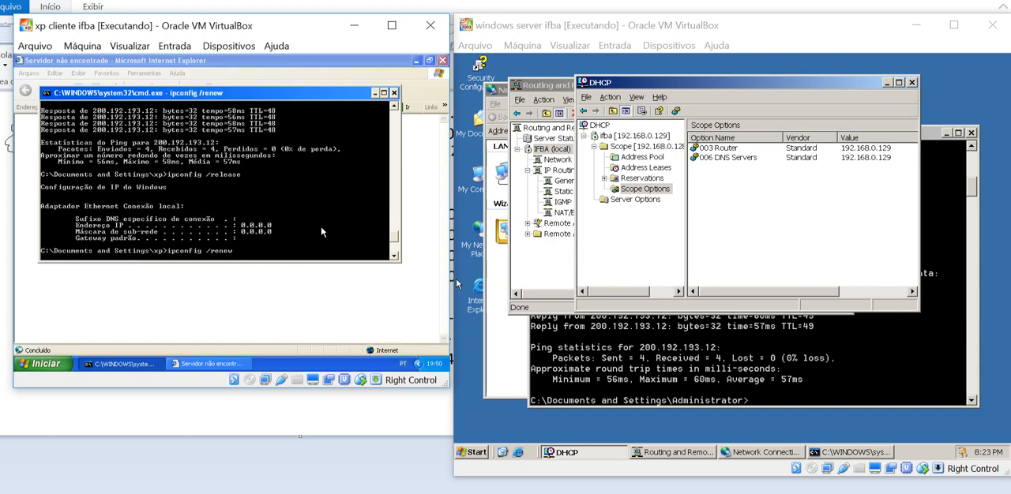
Check the DNS server assigned to the xp client with ipconfig /all
{"action": "type", "text": "ipc"}
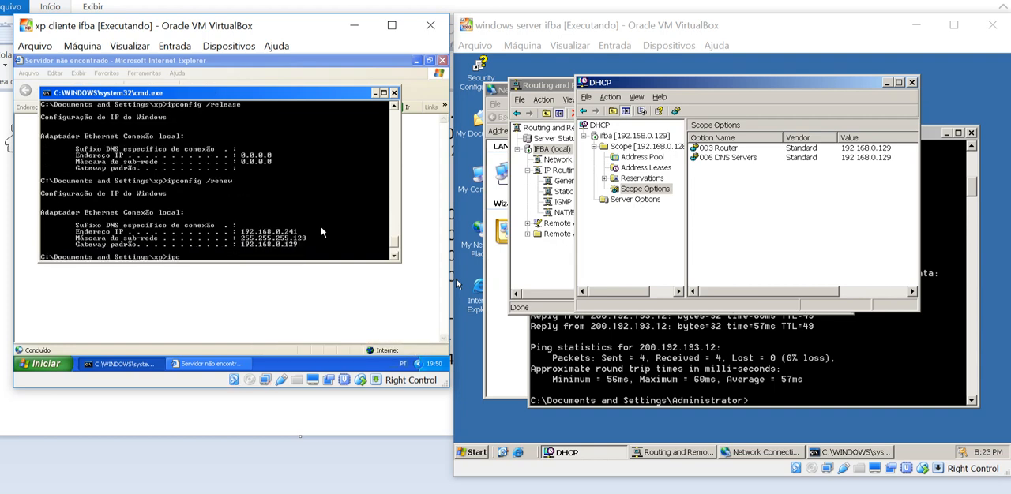
{"action": "type", "text": "onfig /all"}
{"action": "key", "text": "Return"}
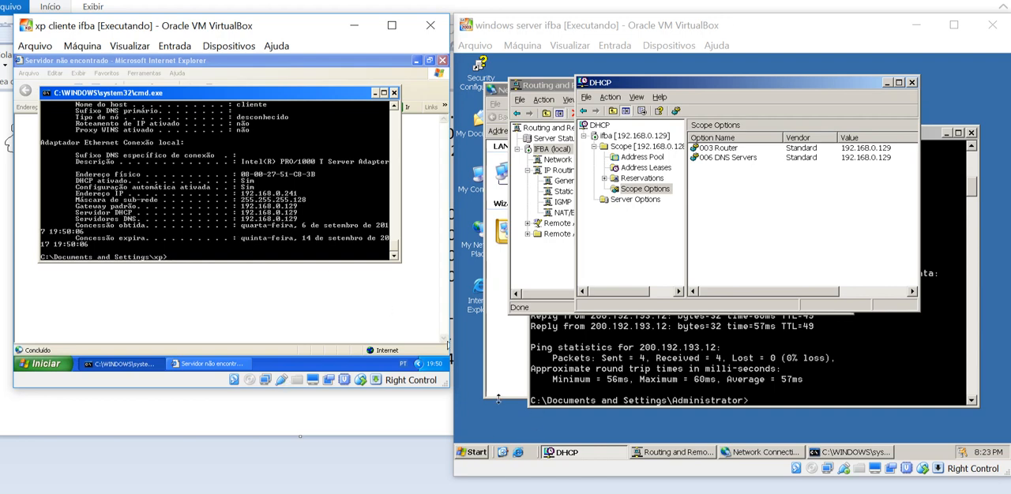
On the Windows server, open the Windows Components Wizard from Add or Remove Programs
{"action": "left_click", "coordinate": [482, 454]}
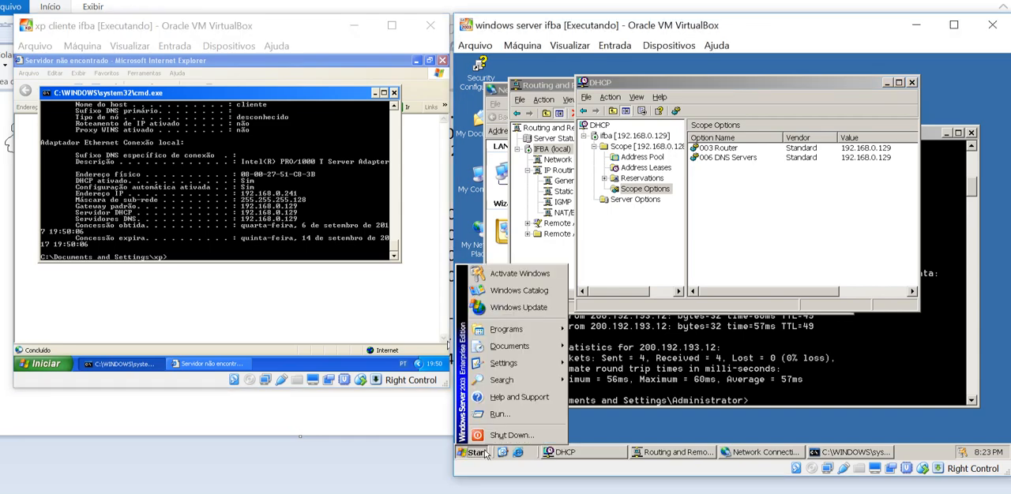
{"action": "mouse_move", "coordinate": [506, 365]}
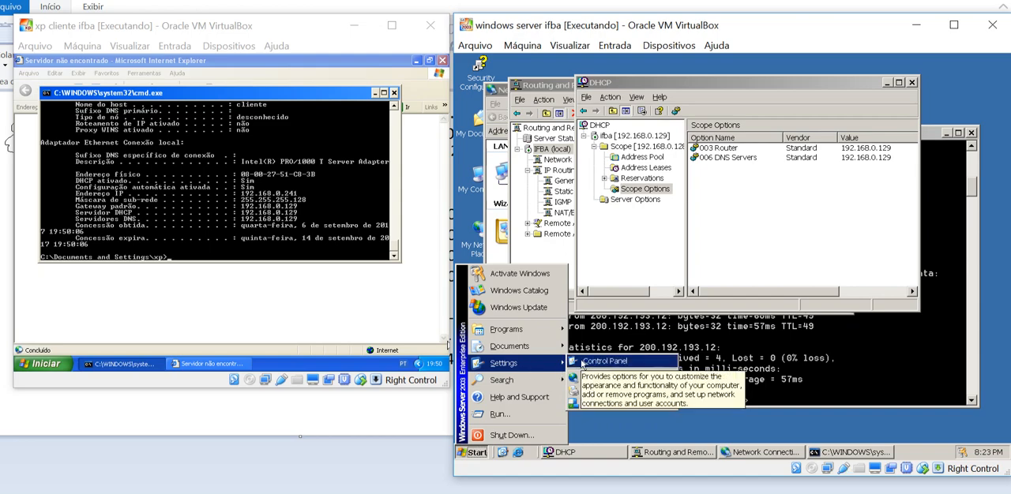
{"action": "left_click", "coordinate": [604, 362]}
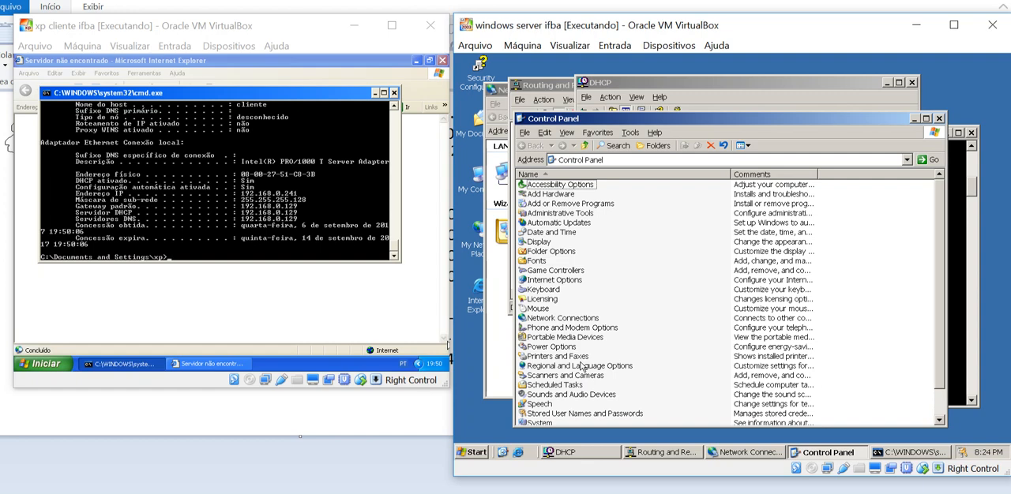
{"action": "double_click", "coordinate": [563, 206]}
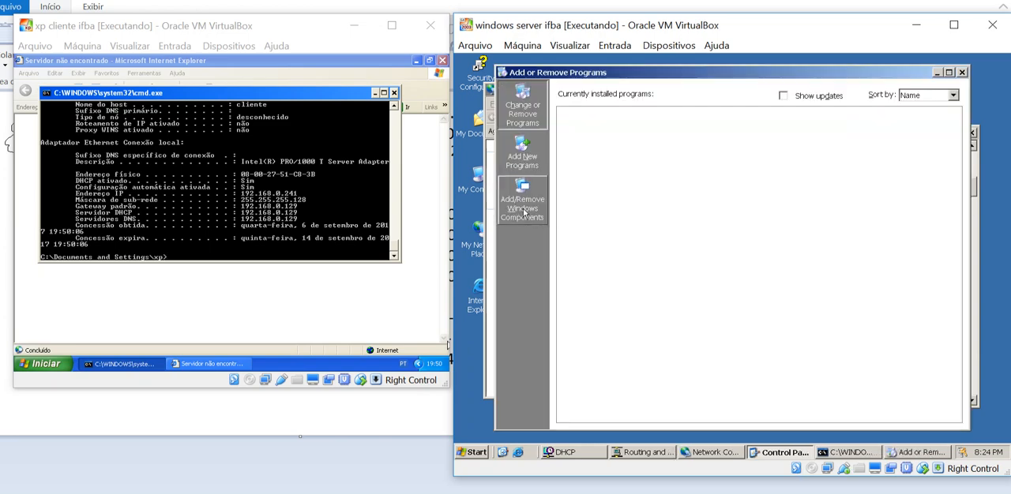
{"action": "left_click", "coordinate": [522, 207]}
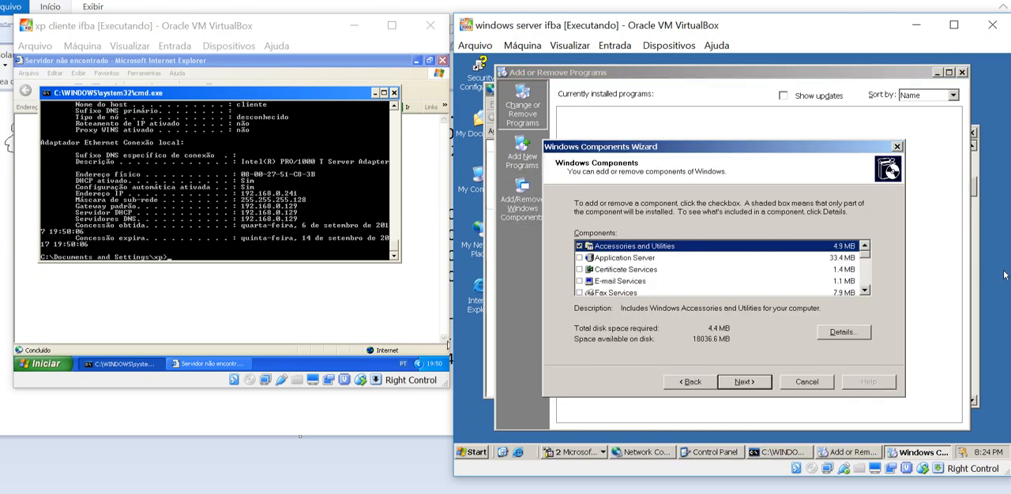
Add the Domain Name System (DNS) subcomponent of Networking Services and start its installation
{"action": "left_click", "coordinate": [865, 290]}
{"action": "left_click", "coordinate": [865, 290]}
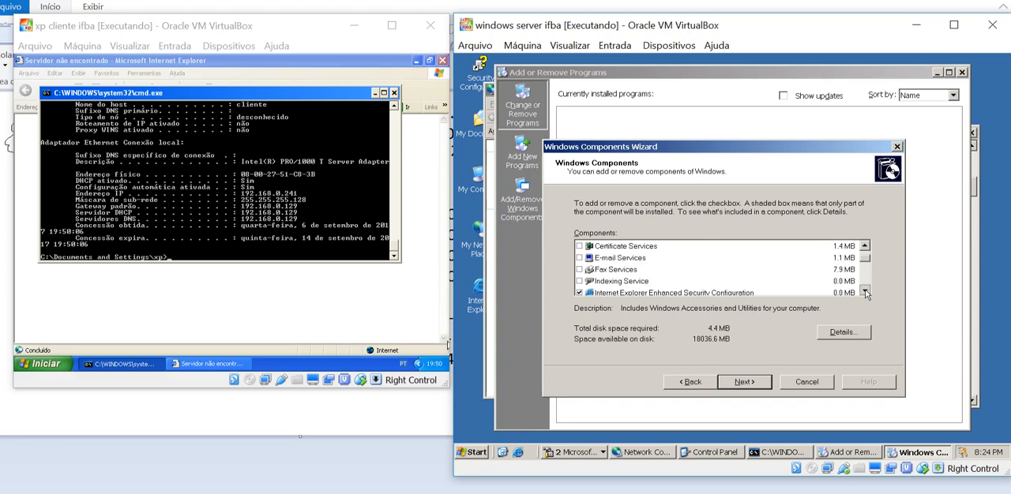
{"action": "left_click", "coordinate": [865, 291]}
{"action": "left_click", "coordinate": [865, 291]}
{"action": "left_click", "coordinate": [865, 291]}
{"action": "left_click", "coordinate": [669, 282]}
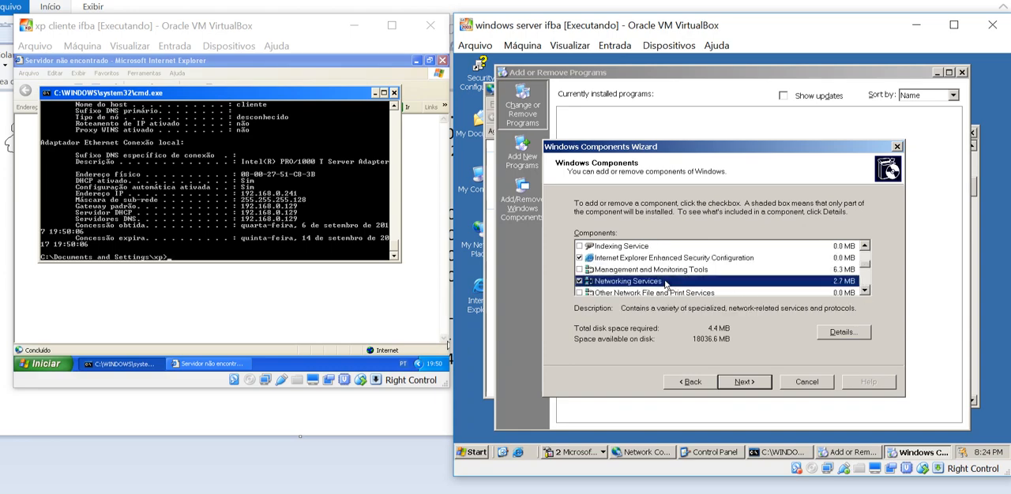
{"action": "left_click", "coordinate": [843, 333]}
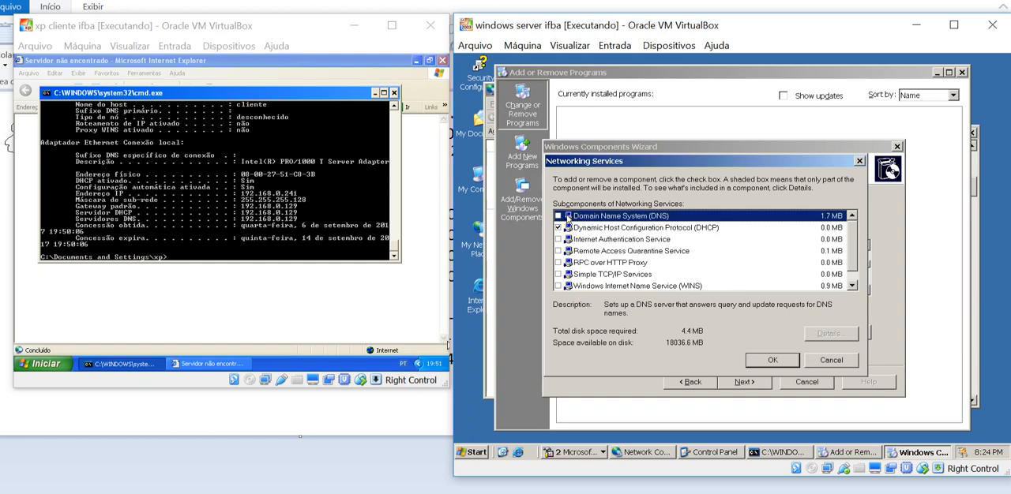
{"action": "left_click", "coordinate": [558, 215]}
{"action": "left_click", "coordinate": [779, 361]}
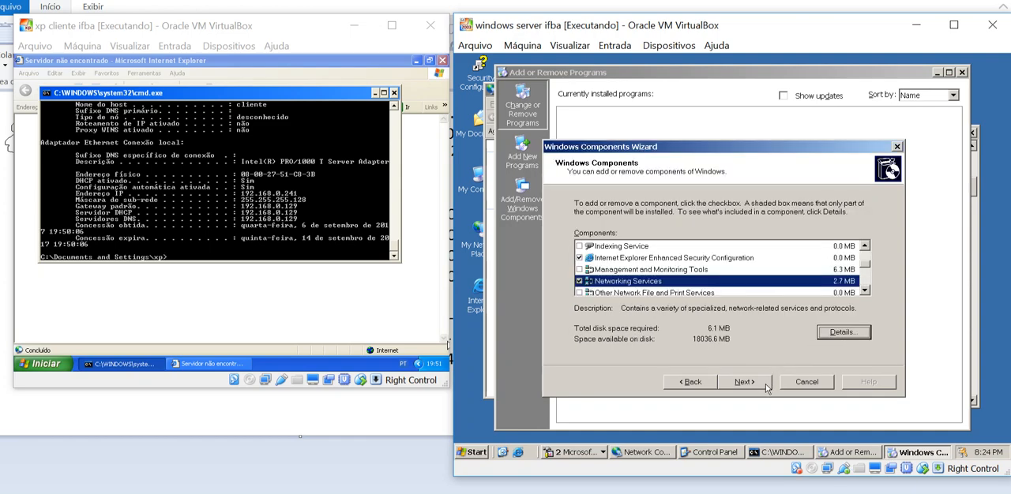
{"action": "left_click", "coordinate": [763, 385]}
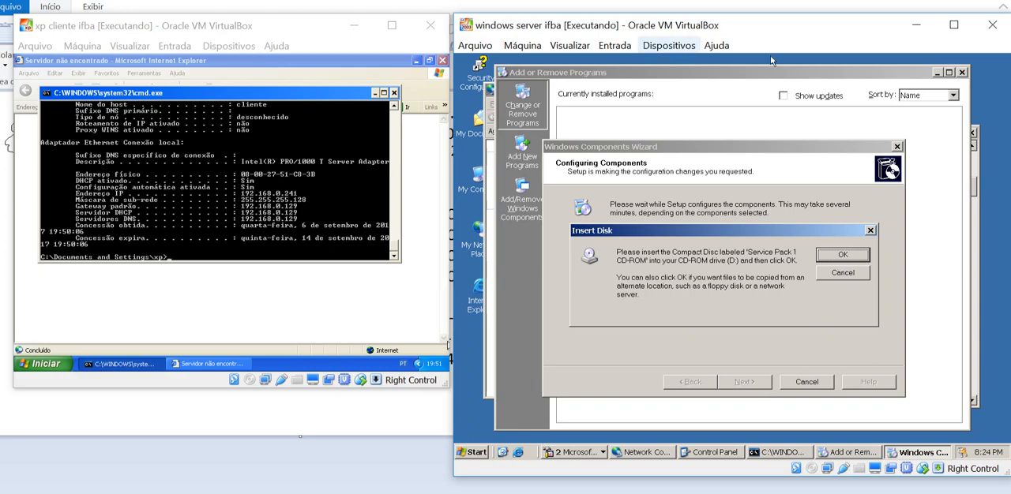
Mount the Windows Server 2003 R2 Enterprise CD2 ISO from the imagens folder in the server's virtual optical drive
{"action": "left_click", "coordinate": [668, 45]}
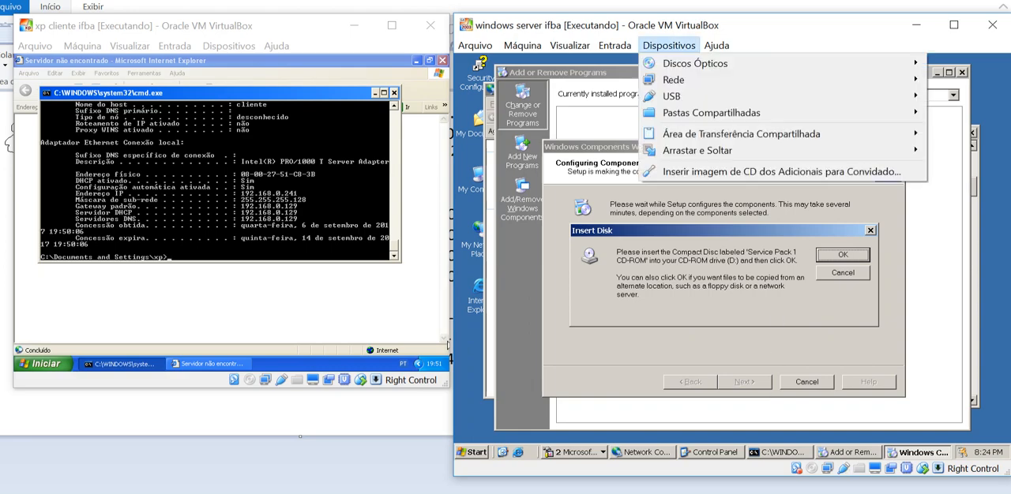
{"action": "mouse_move", "coordinate": [695, 63]}
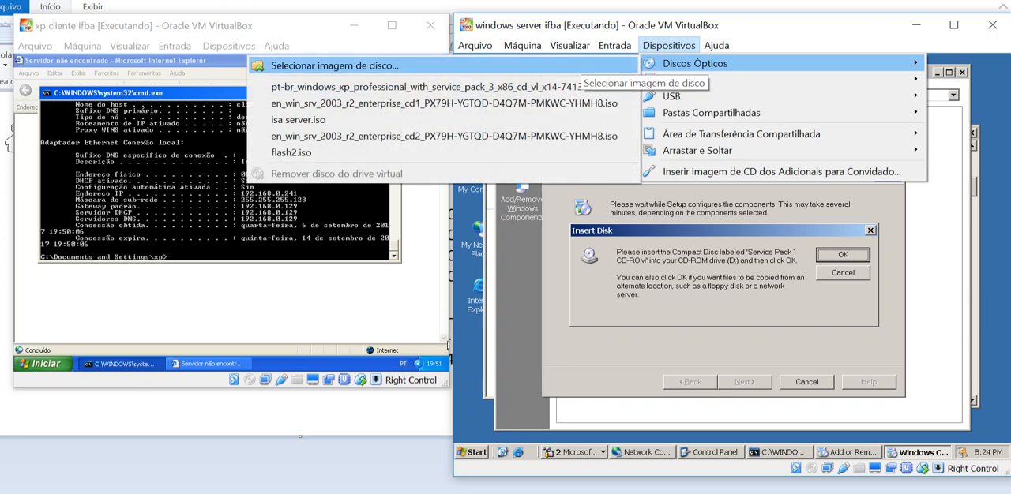
{"action": "left_click", "coordinate": [573, 67]}
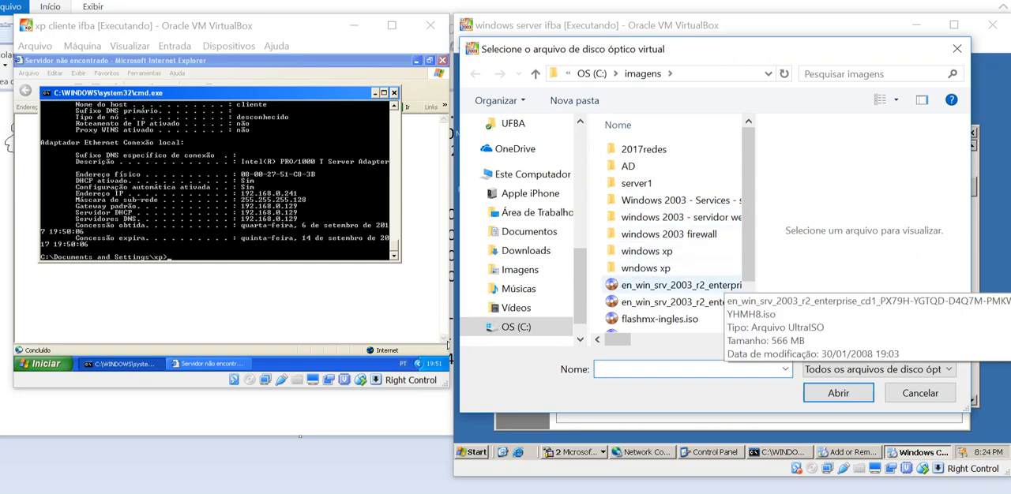
{"action": "left_click", "coordinate": [672, 301]}
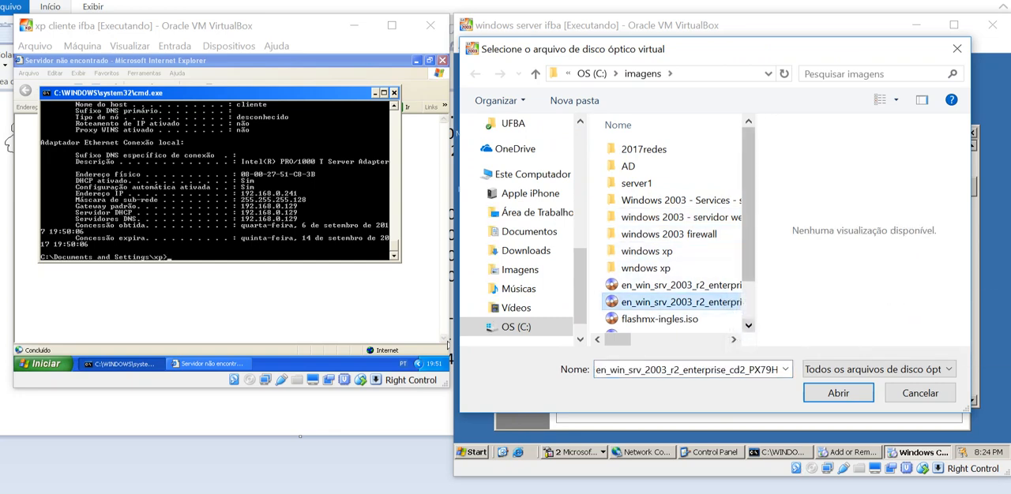
{"action": "key", "text": "Return"}
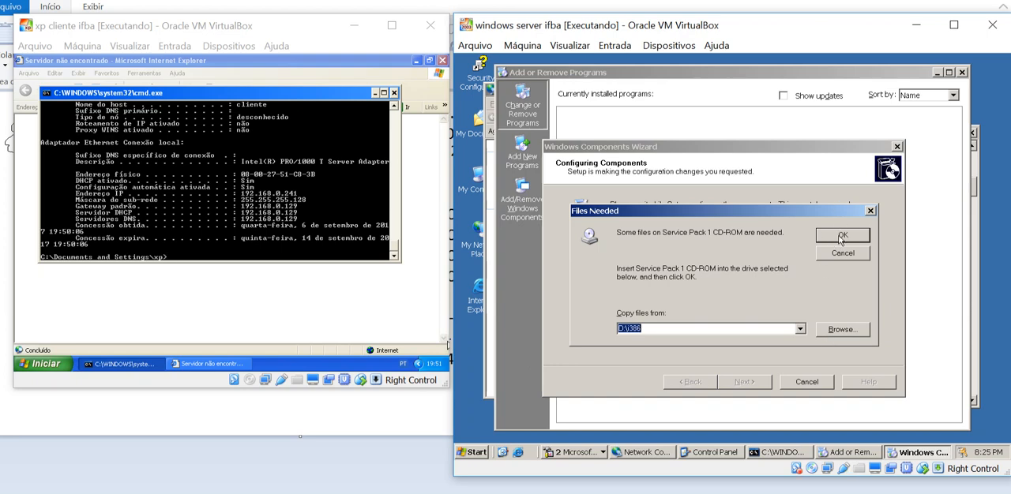
Search the ADMIN, CMPNENTS and DOCS folders of the mounted CD2 disc for the required dnsmgr.dll file
{"action": "left_click", "coordinate": [843, 330]}
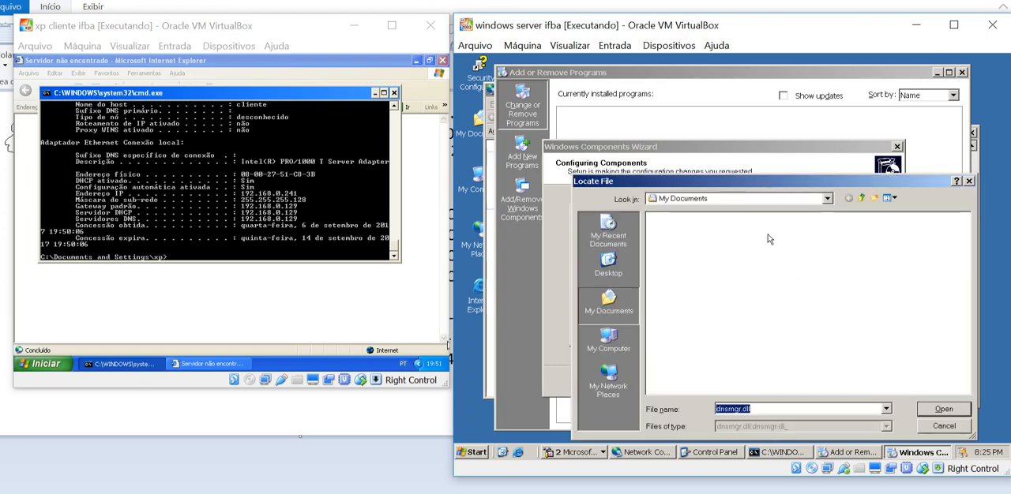
{"action": "left_click", "coordinate": [777, 202]}
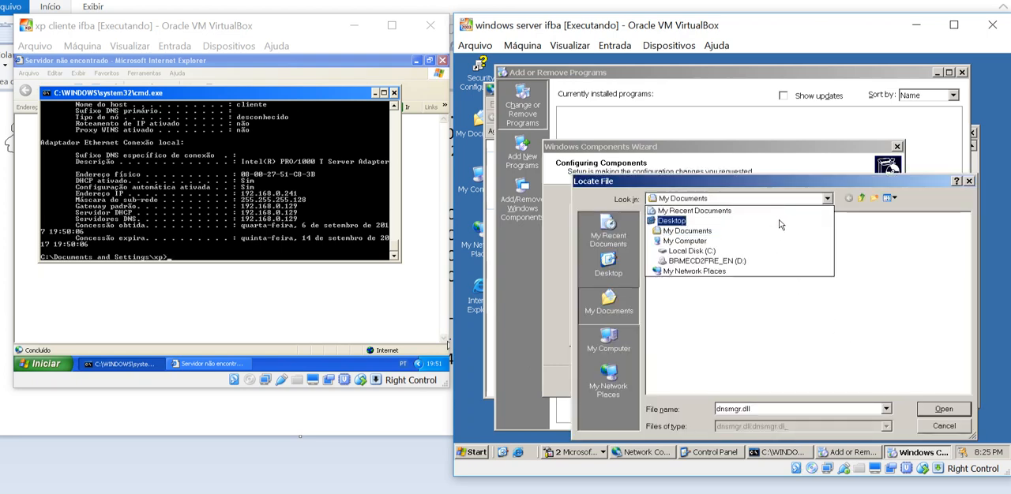
{"action": "left_click", "coordinate": [763, 259]}
{"action": "double_click", "coordinate": [668, 218]}
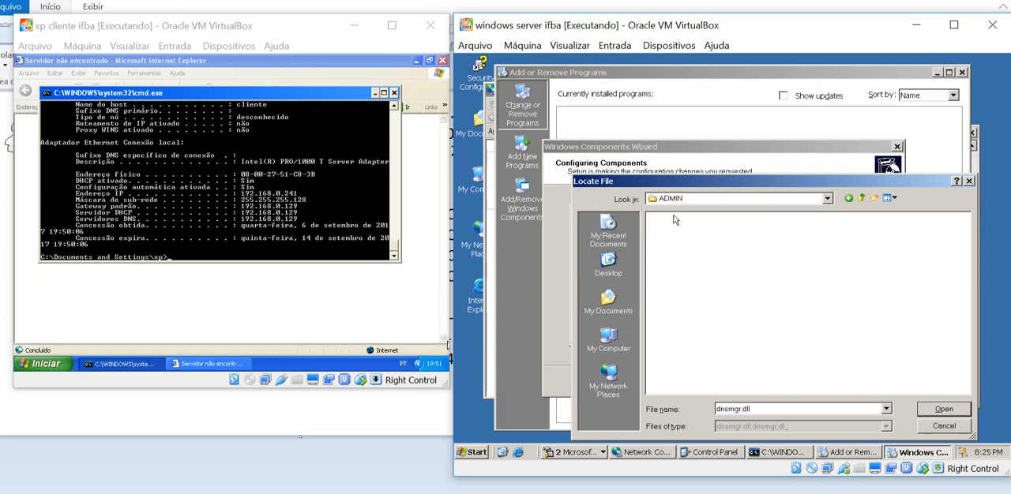
{"action": "left_click", "coordinate": [861, 198]}
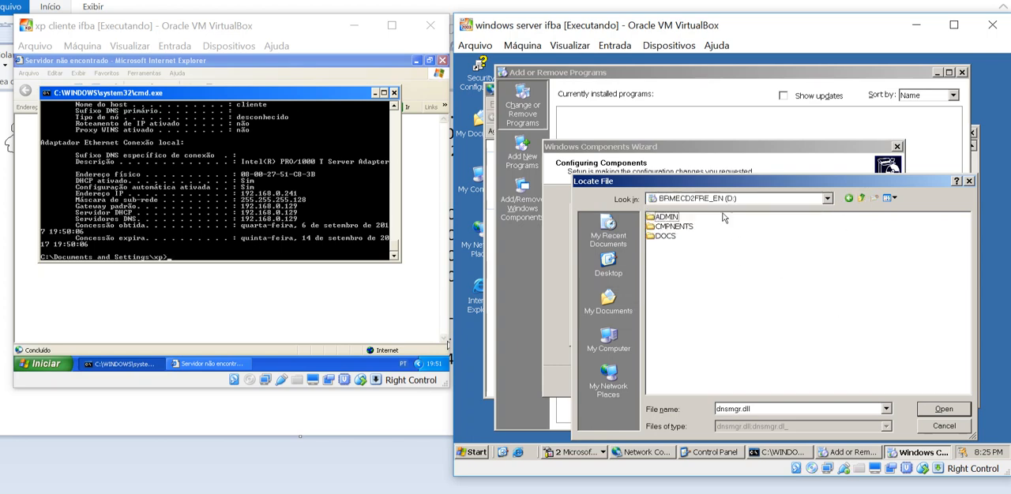
{"action": "double_click", "coordinate": [686, 229]}
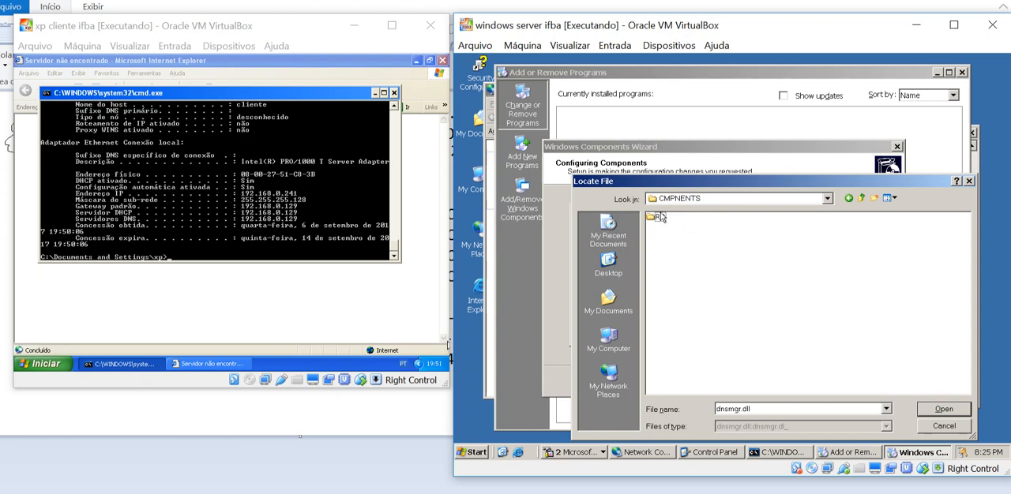
{"action": "double_click", "coordinate": [660, 218]}
{"action": "double_click", "coordinate": [671, 218]}
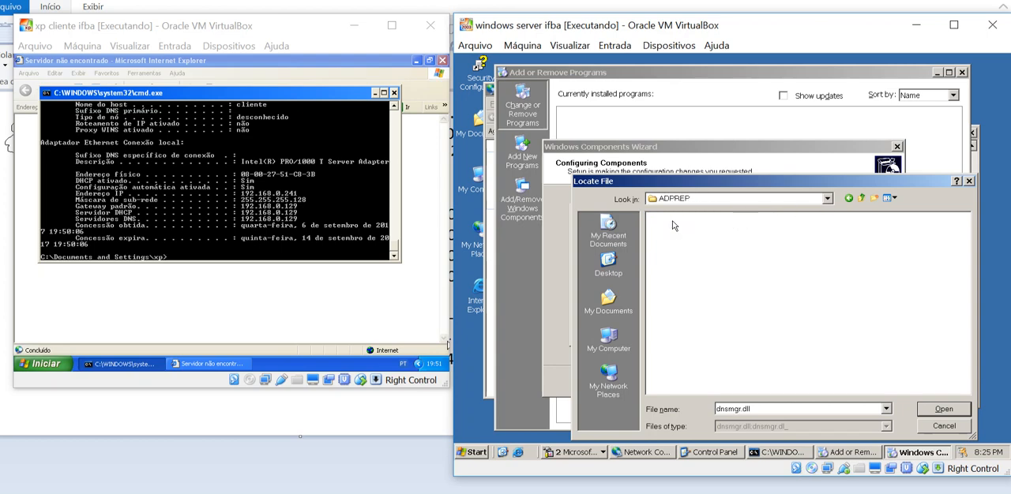
{"action": "left_click", "coordinate": [849, 198]}
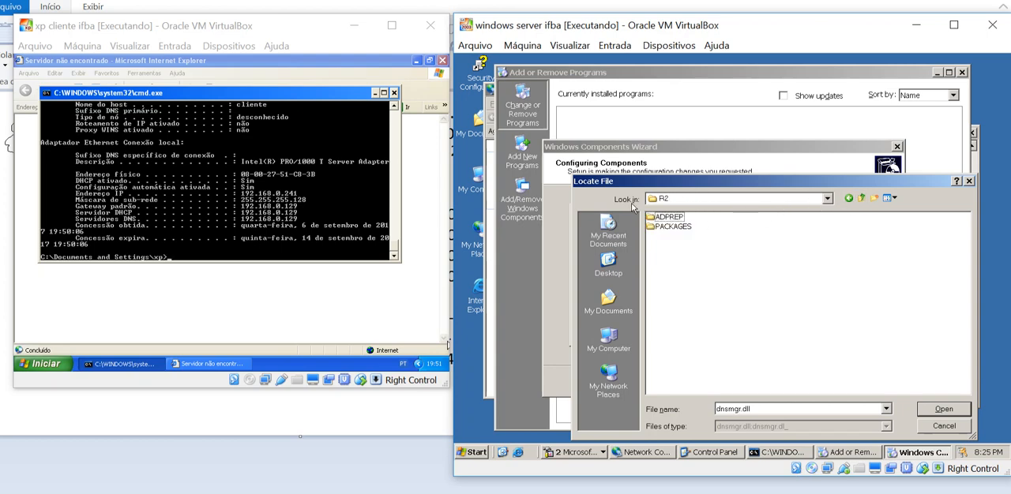
{"action": "double_click", "coordinate": [667, 227]}
{"action": "left_click", "coordinate": [860, 199]}
{"action": "left_click", "coordinate": [860, 199]}
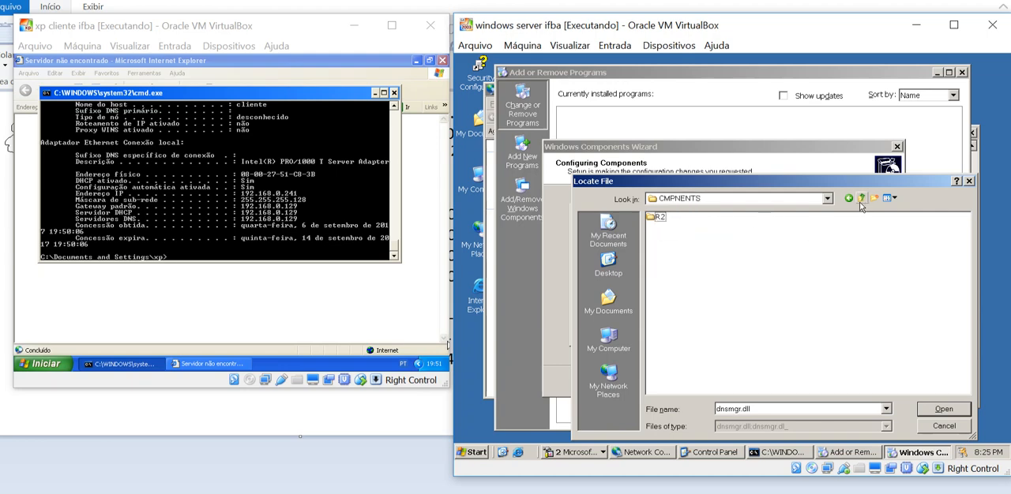
{"action": "left_click", "coordinate": [860, 199]}
{"action": "double_click", "coordinate": [666, 237]}
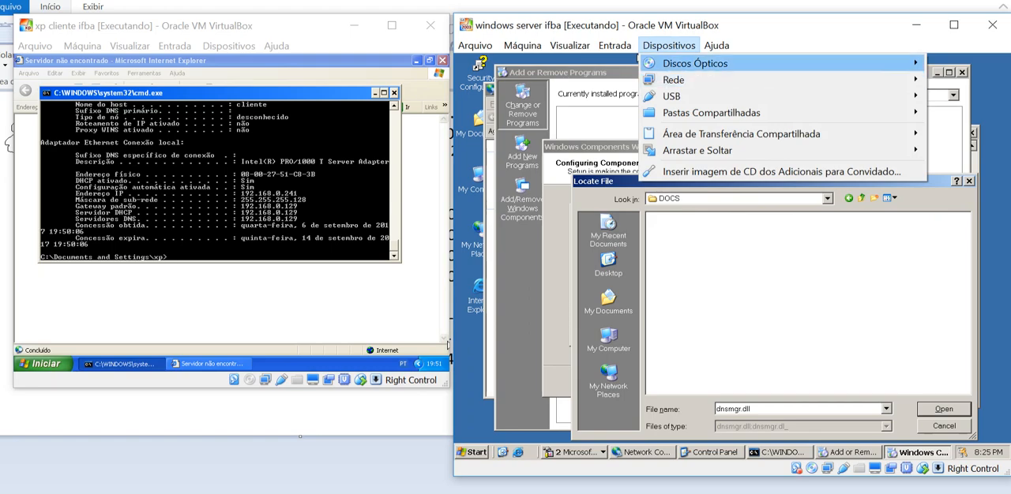
Mount the Windows Server 2003 R2 Enterprise CD1 ISO in the server's virtual drive and browse to drive D for the required file
{"action": "mouse_move", "coordinate": [695, 63]}
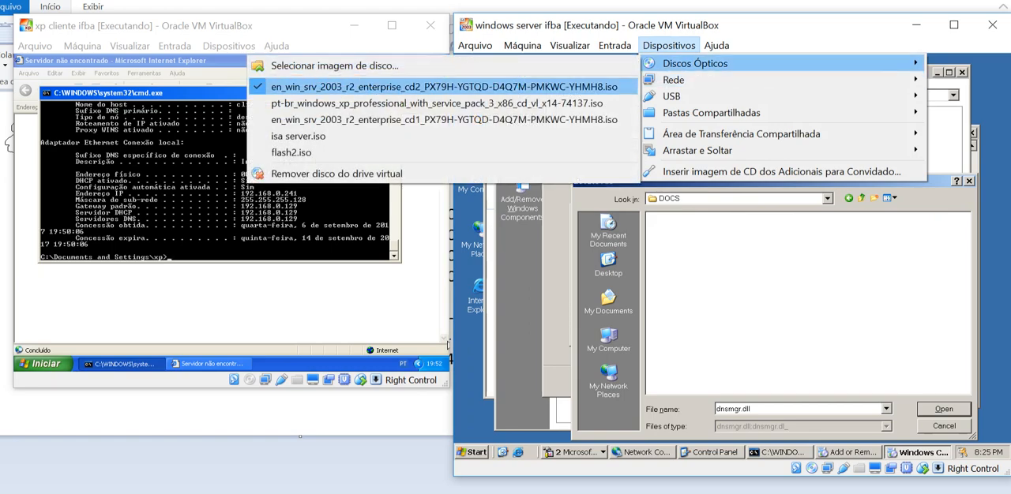
{"action": "left_click", "coordinate": [608, 103]}
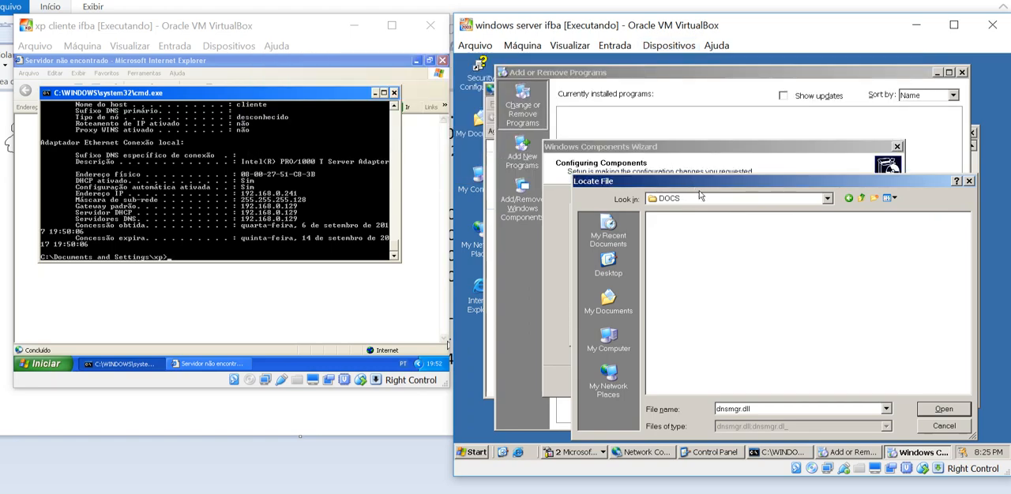
{"action": "left_click", "coordinate": [827, 199]}
{"action": "left_click", "coordinate": [719, 265]}
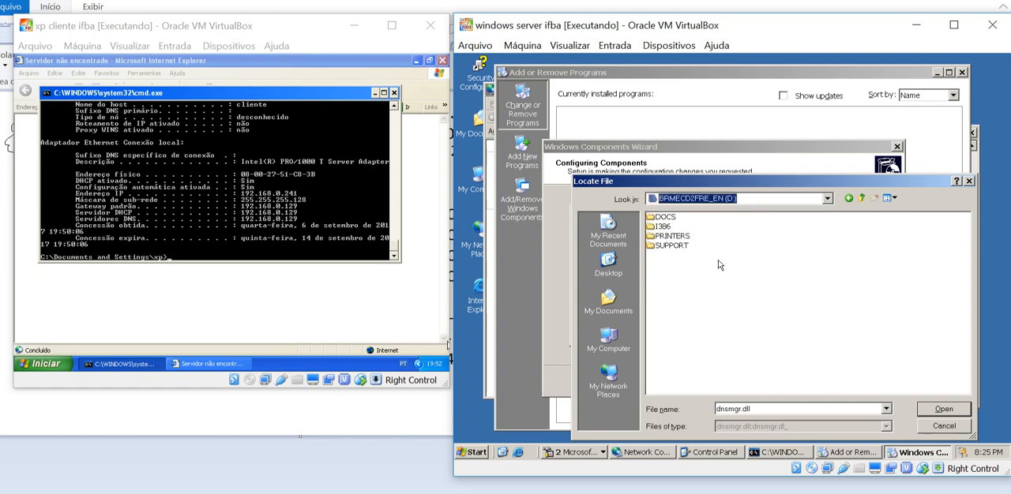
Supply DNSMGR.DL_ from the disc's I386 folder and finish the DNS installation in the Windows Components Wizard
{"action": "double_click", "coordinate": [658, 236]}
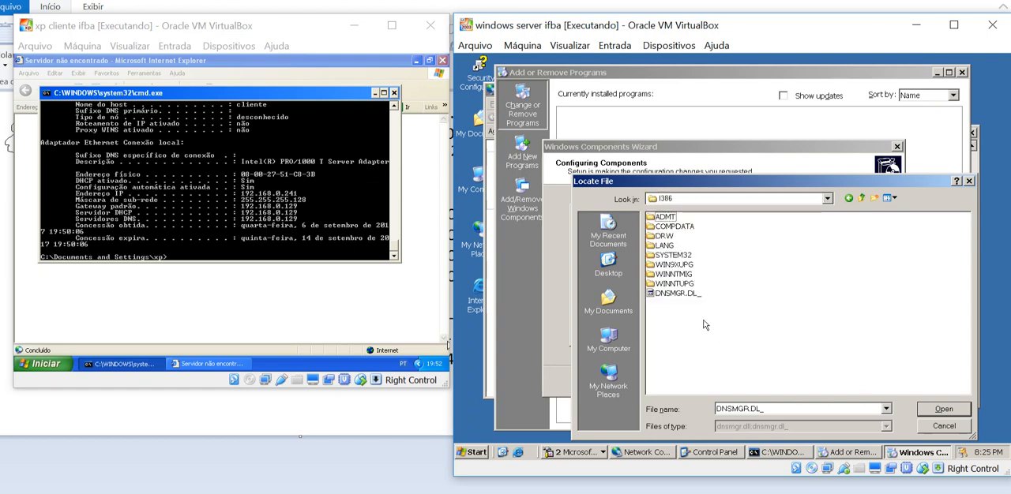
{"action": "double_click", "coordinate": [681, 293]}
{"action": "left_click", "coordinate": [841, 236]}
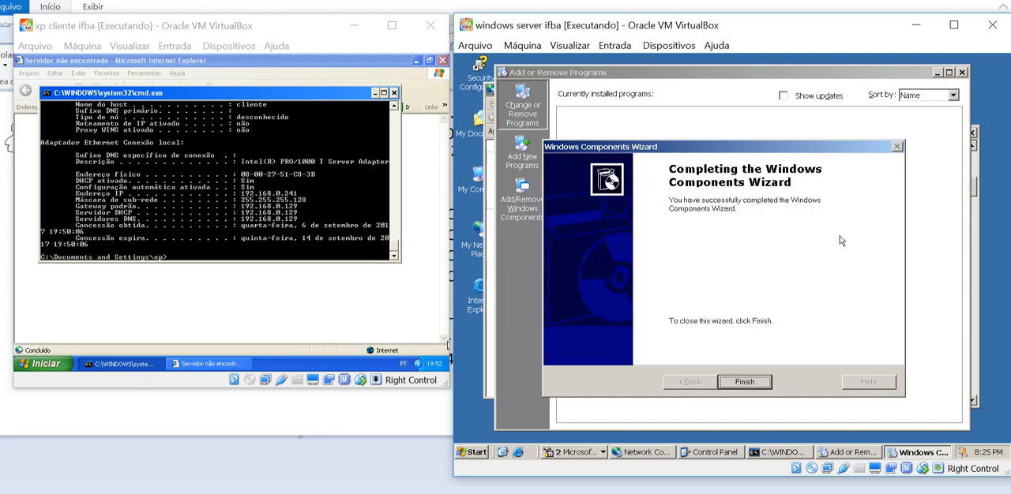
{"action": "left_click", "coordinate": [740, 383]}
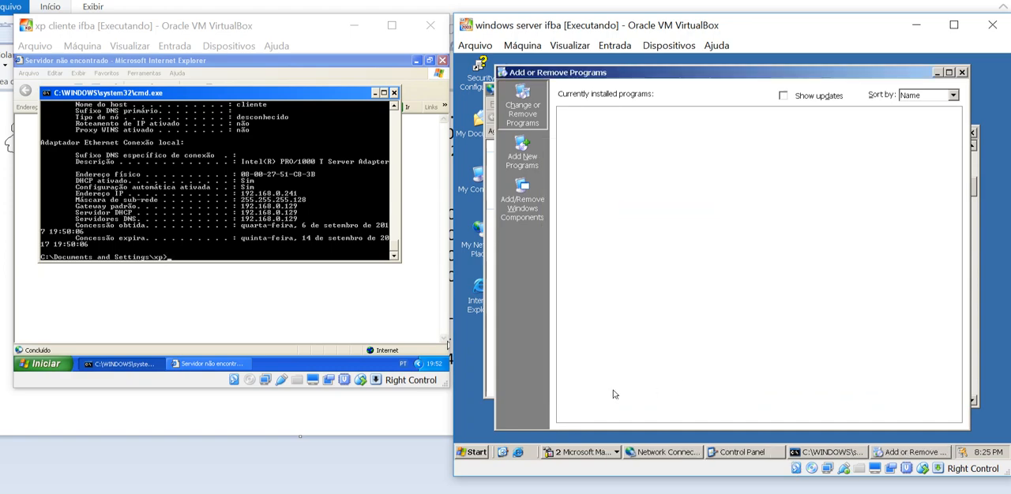
Open the DNS administrative console on the server, expand the IFBA server and Event Viewer, and display the Forward Lookup Zones
{"action": "left_click", "coordinate": [482, 453]}
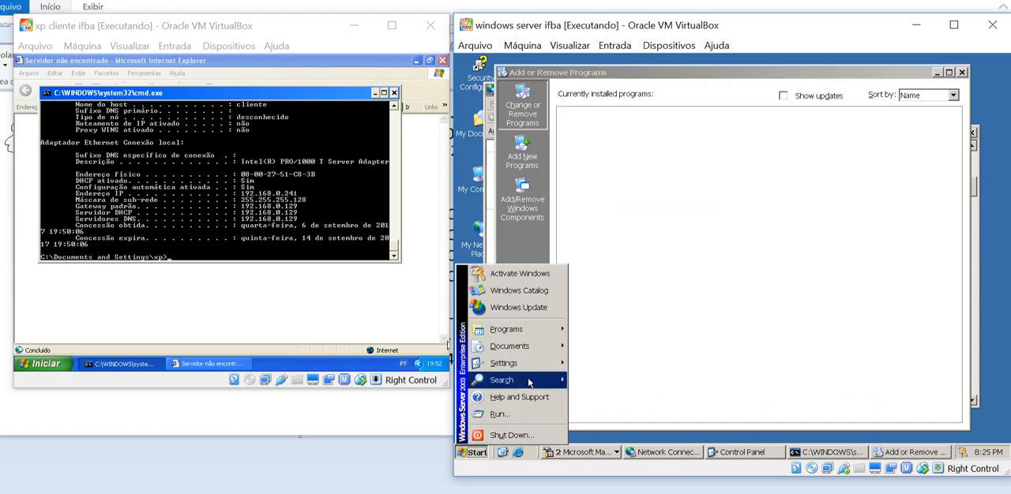
{"action": "mouse_move", "coordinate": [537, 330]}
{"action": "mouse_move", "coordinate": [605, 339]}
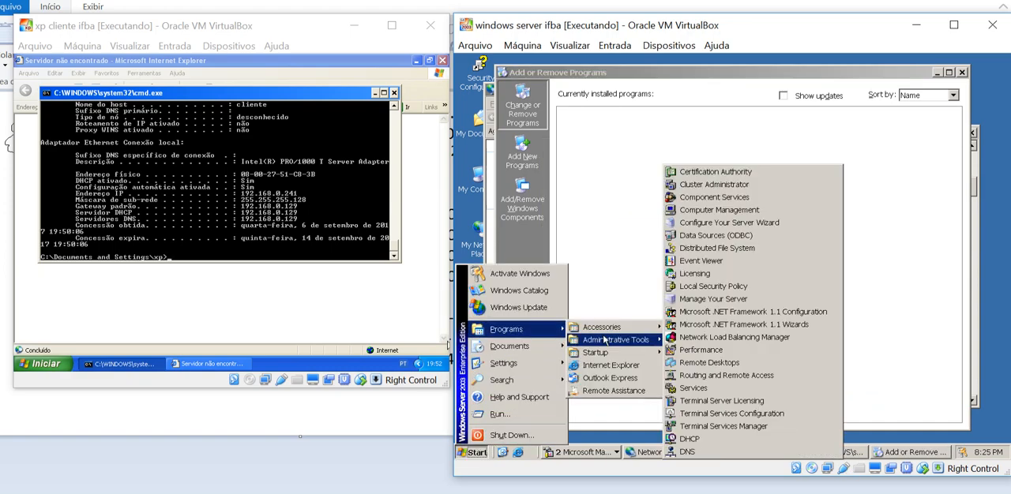
{"action": "left_click", "coordinate": [687, 453]}
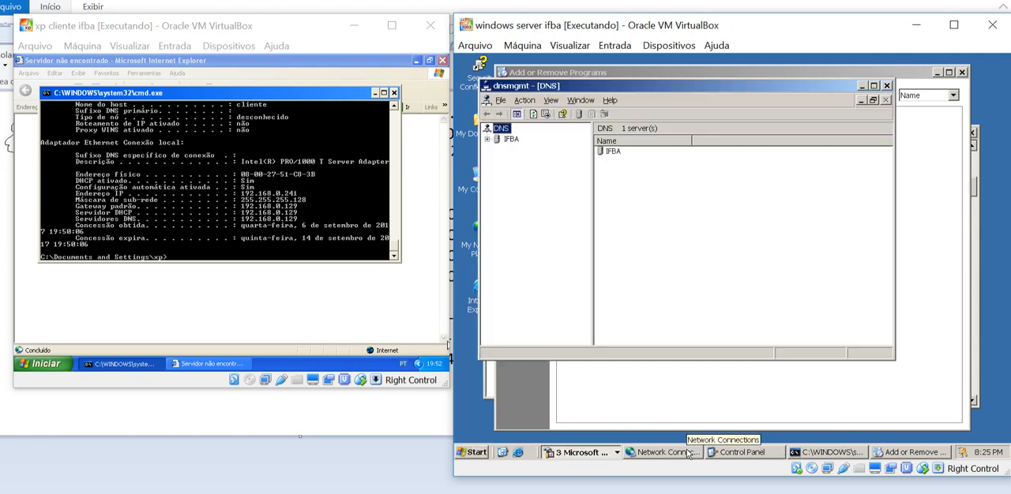
{"action": "double_click", "coordinate": [511, 139]}
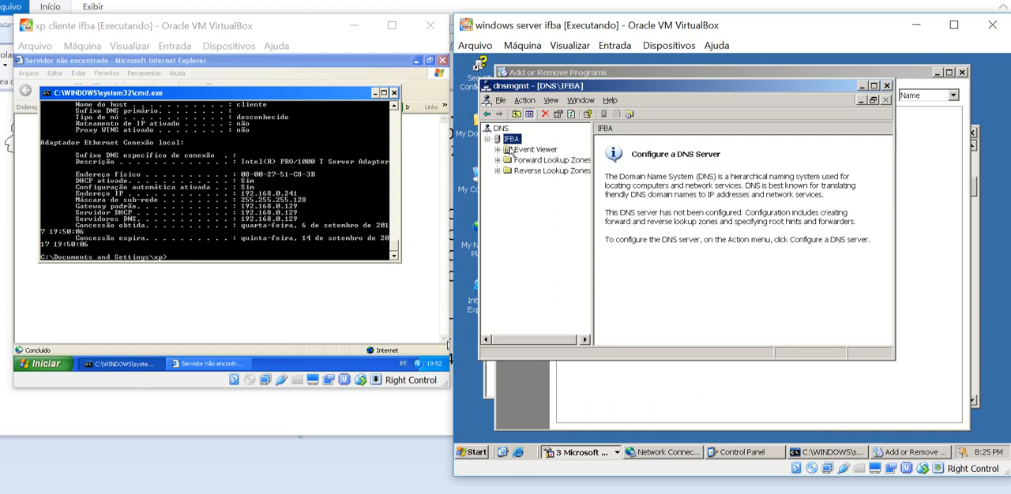
{"action": "left_click", "coordinate": [497, 149]}
{"action": "left_click", "coordinate": [551, 170]}
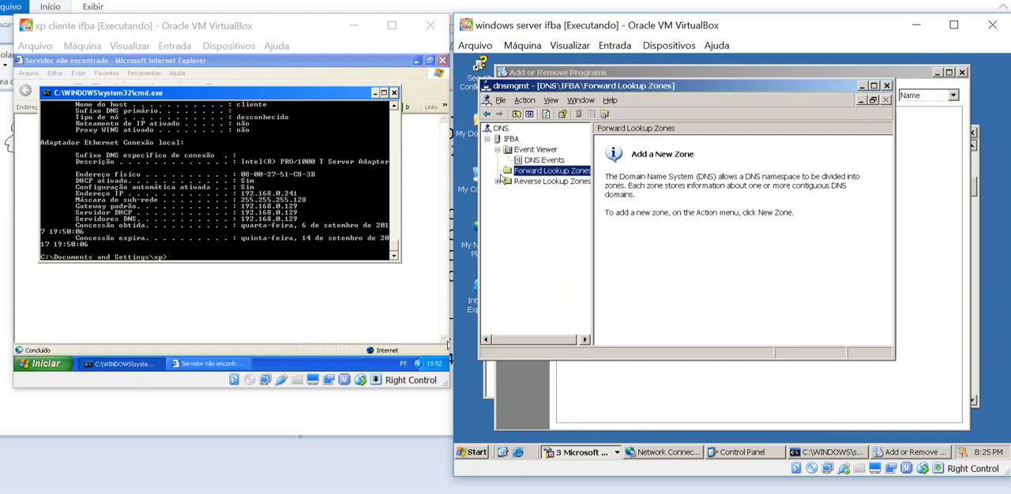
{"action": "left_click", "coordinate": [346, 165]}
{"action": "type", "text": "ping www.terra.com.br"}
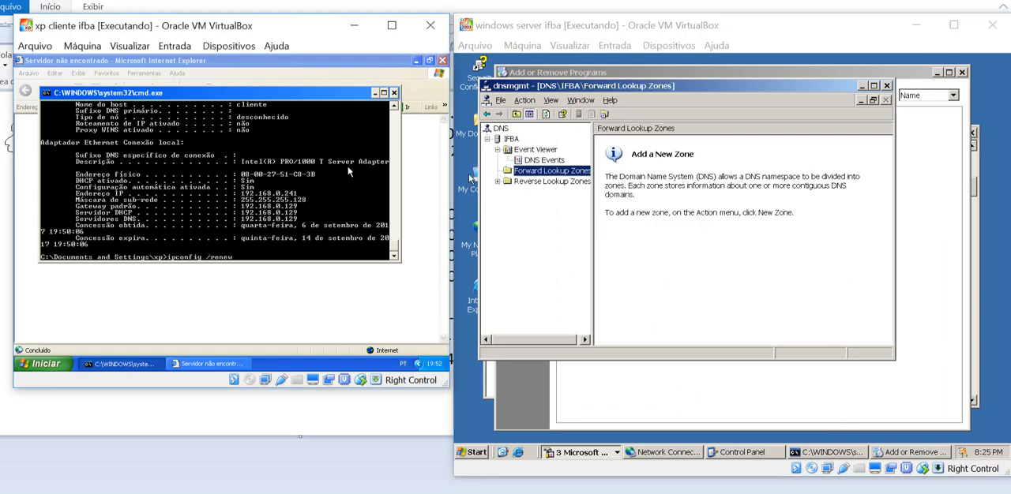
{"action": "key", "text": "Return"}
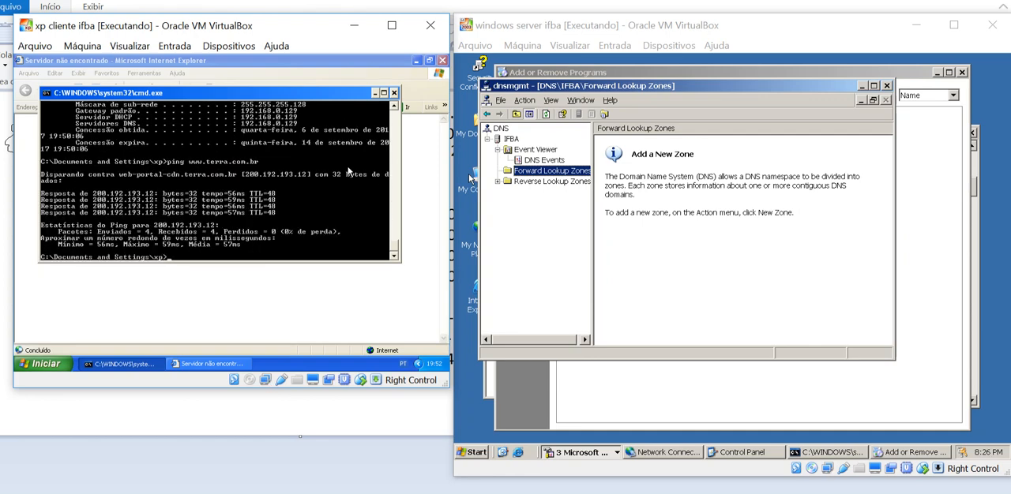
{"action": "right_click", "coordinate": [512, 139]}
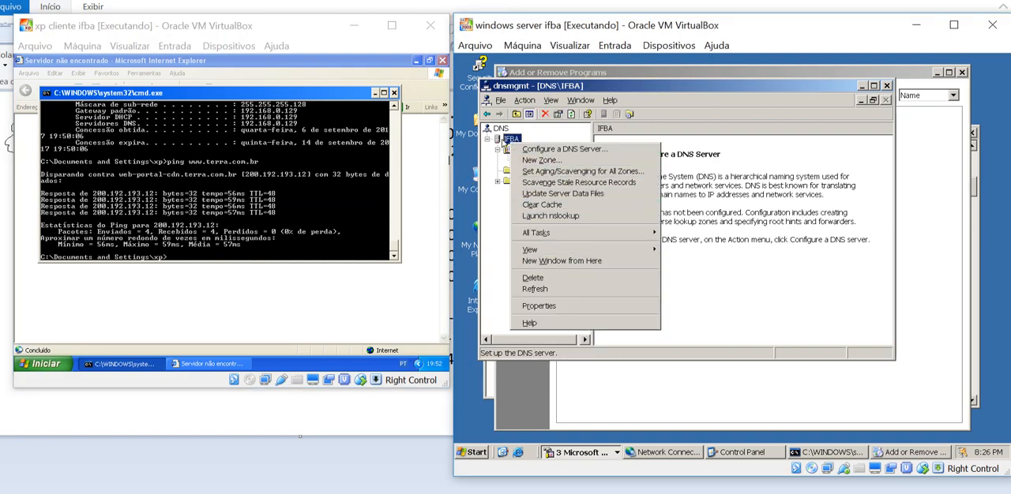
{"action": "left_click", "coordinate": [534, 150]}
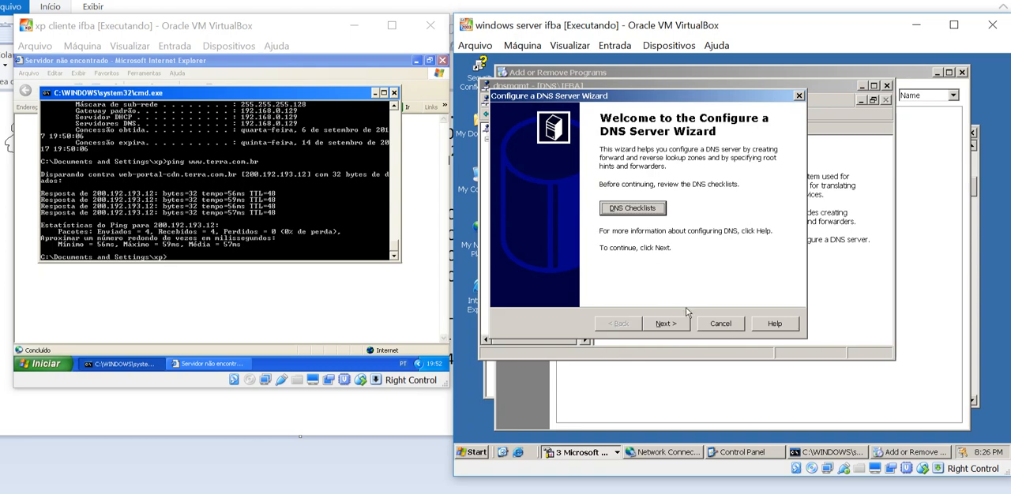
{"action": "left_click", "coordinate": [707, 319]}
{"action": "right_click", "coordinate": [510, 139]}
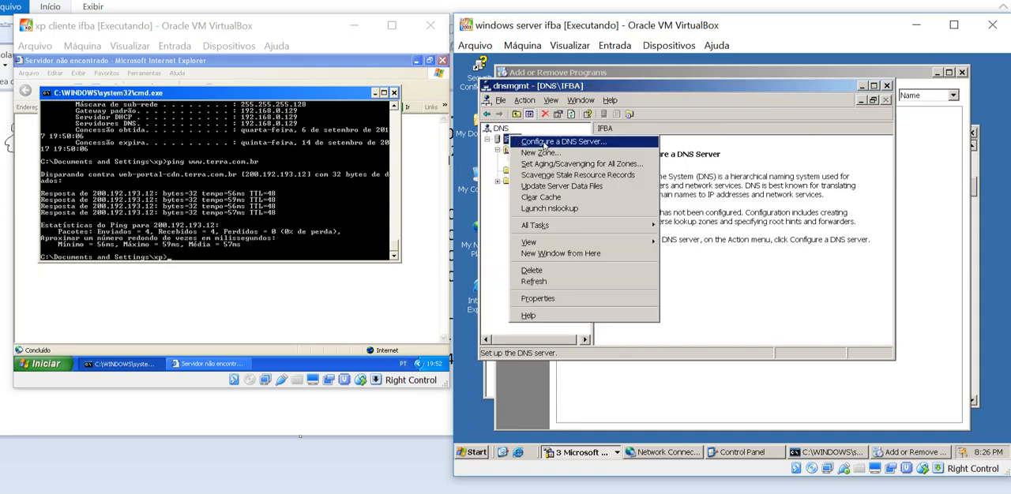
{"action": "left_click", "coordinate": [554, 144]}
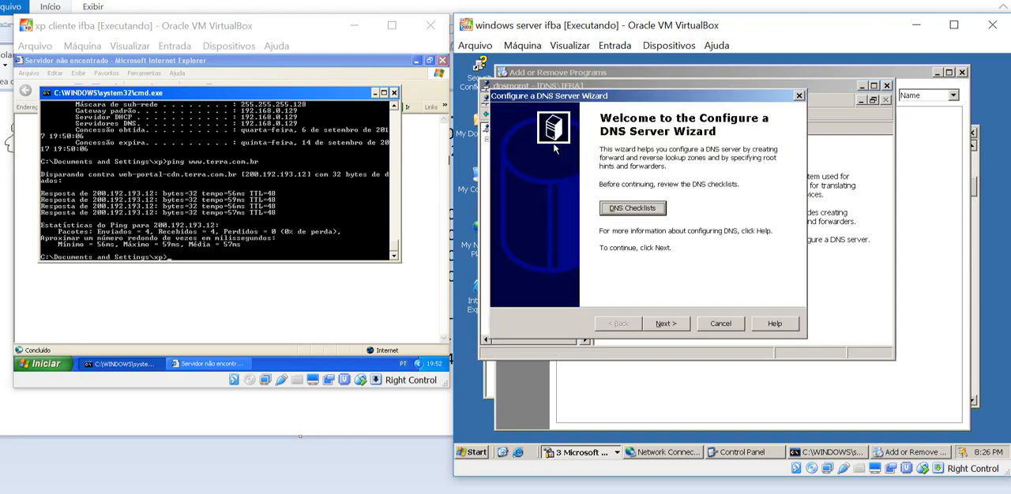
{"action": "left_click", "coordinate": [687, 324]}
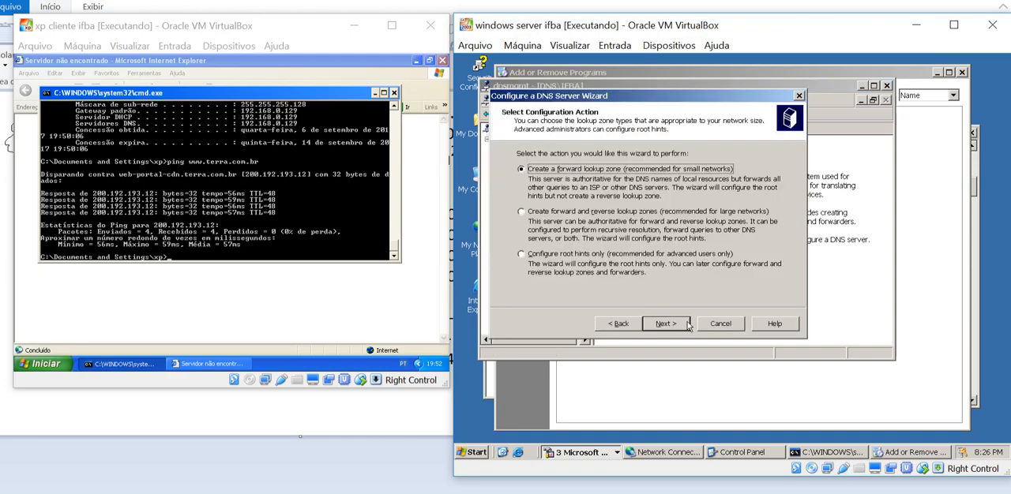
{"action": "left_click", "coordinate": [726, 327]}
Examine the IFBA DNS server's properties, covering its interfaces, forwarders, advanced options and root hints
{"action": "right_click", "coordinate": [513, 141]}
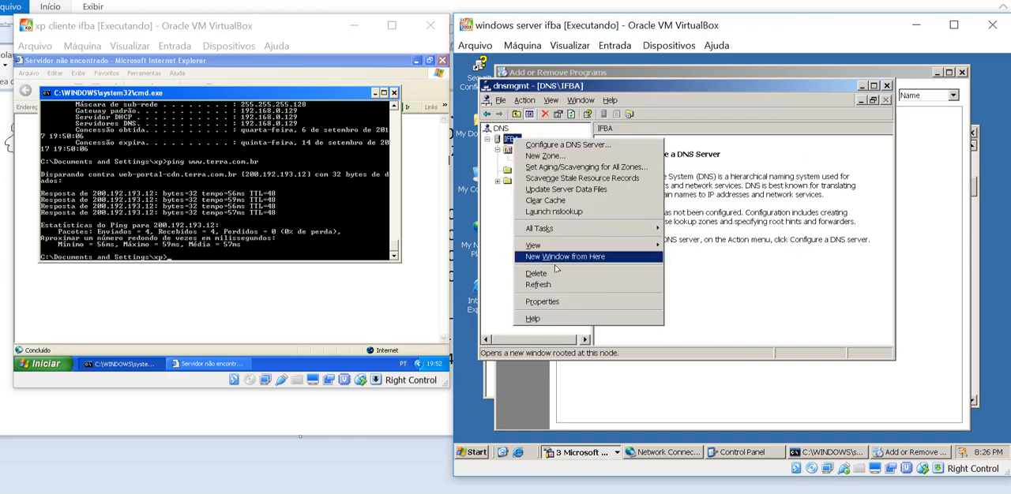
{"action": "left_click", "coordinate": [553, 301]}
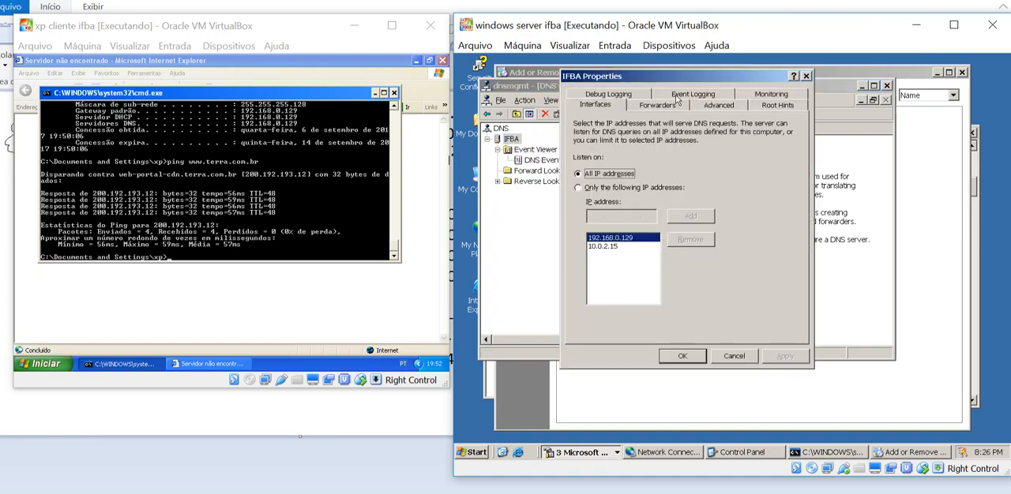
{"action": "left_click", "coordinate": [668, 106]}
{"action": "left_click", "coordinate": [718, 107]}
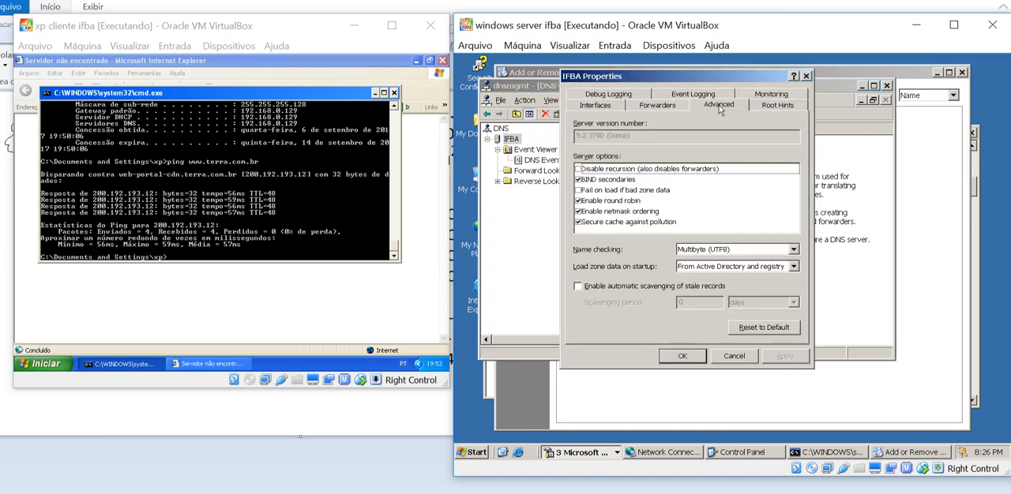
{"action": "left_click", "coordinate": [768, 109]}
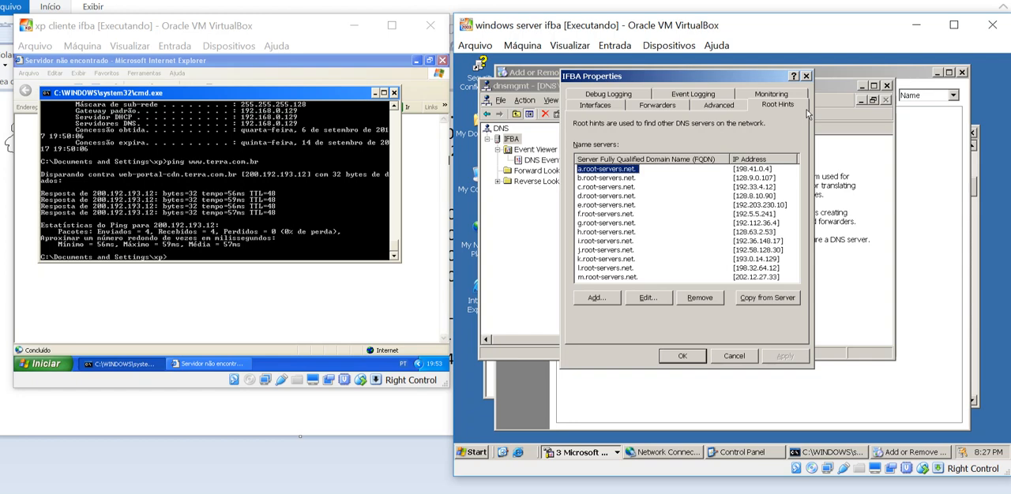
{"action": "left_click", "coordinate": [235, 218]}
{"action": "type", "text": "ping"}
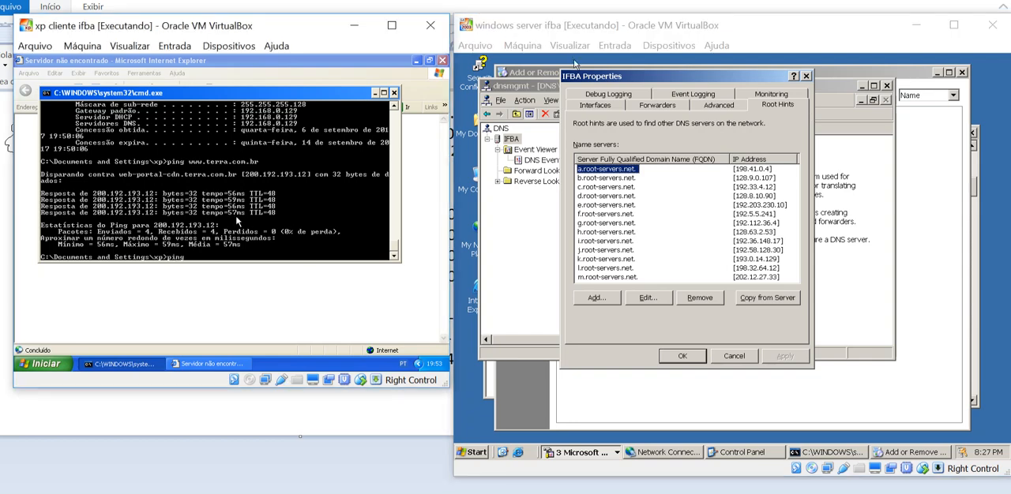
{"action": "type", "text": " www.nasa.org"}
{"action": "key", "text": "Return"}
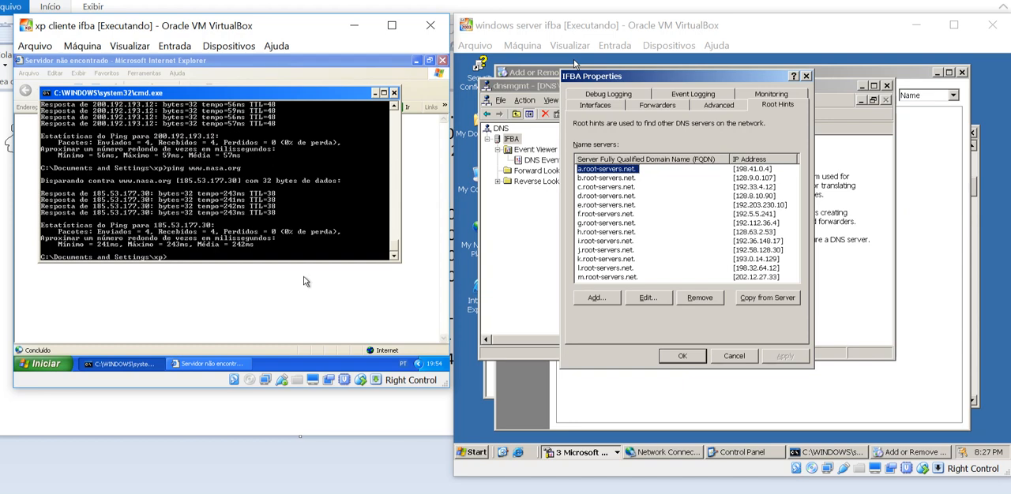
Load globo.com in Internet Explorer on the xp client to test web browsing
{"action": "left_click", "coordinate": [272, 294]}
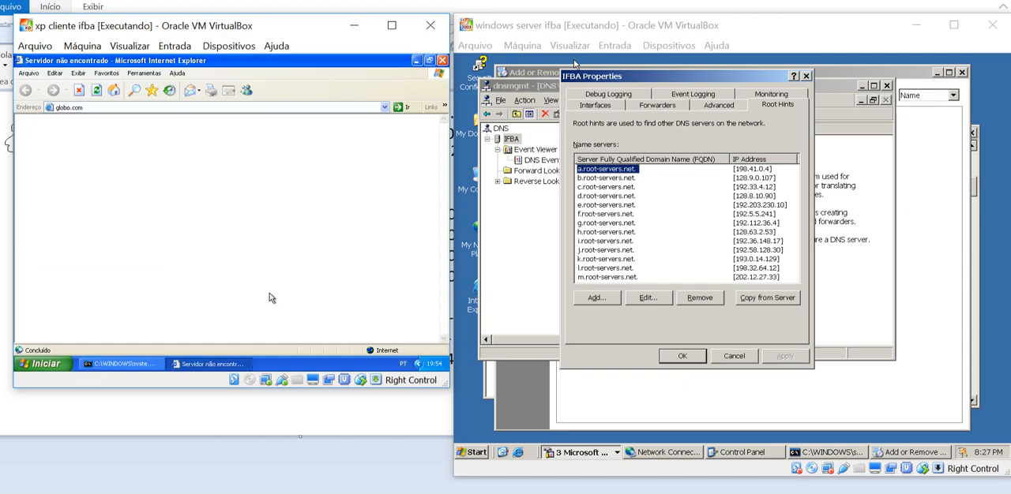
{"action": "left_click", "coordinate": [169, 90]}
{"action": "left_click", "coordinate": [117, 118]}
{"action": "left_click", "coordinate": [106, 107]}
{"action": "key", "text": "Return"}
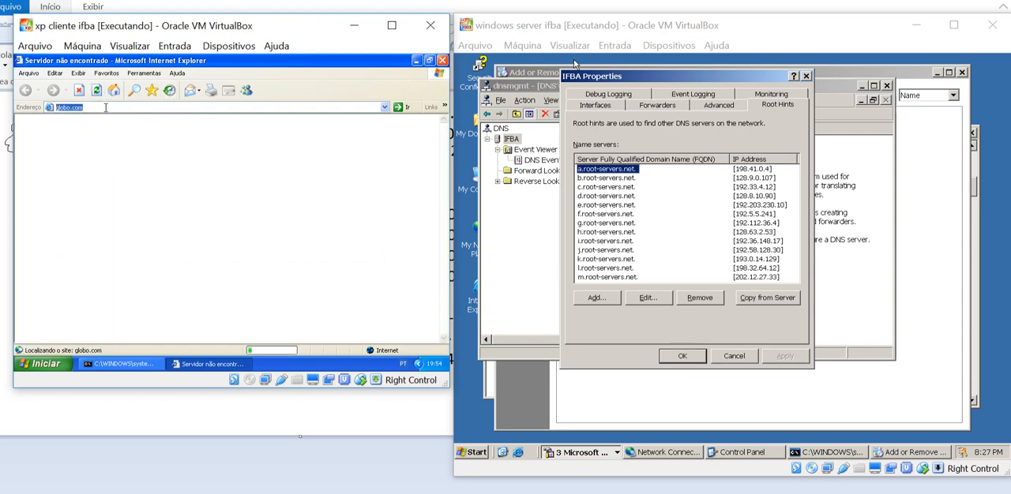
{"action": "left_click", "coordinate": [274, 110]}
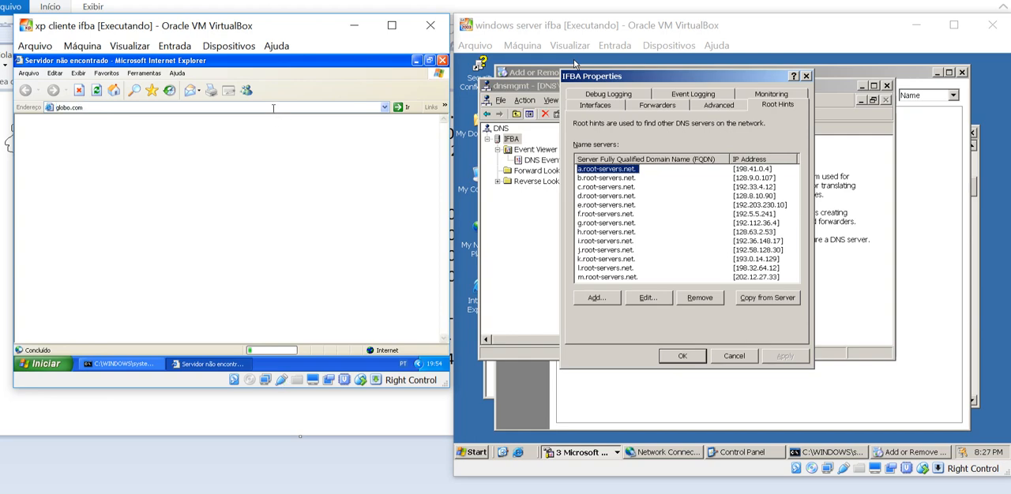
{"action": "left_click", "coordinate": [273, 109]}
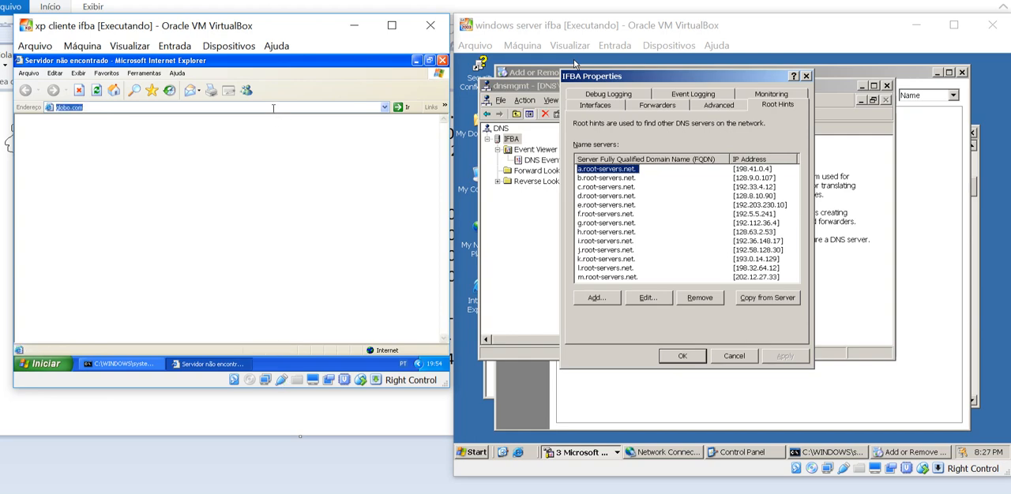
{"action": "type", "text": "www.terra.com.br"}
{"action": "key", "text": "Return"}
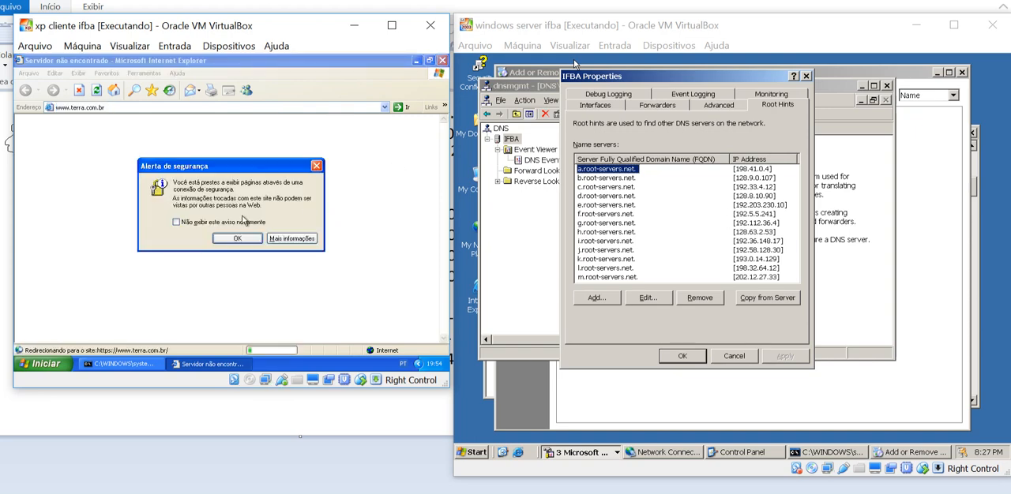
{"action": "left_click", "coordinate": [241, 242]}
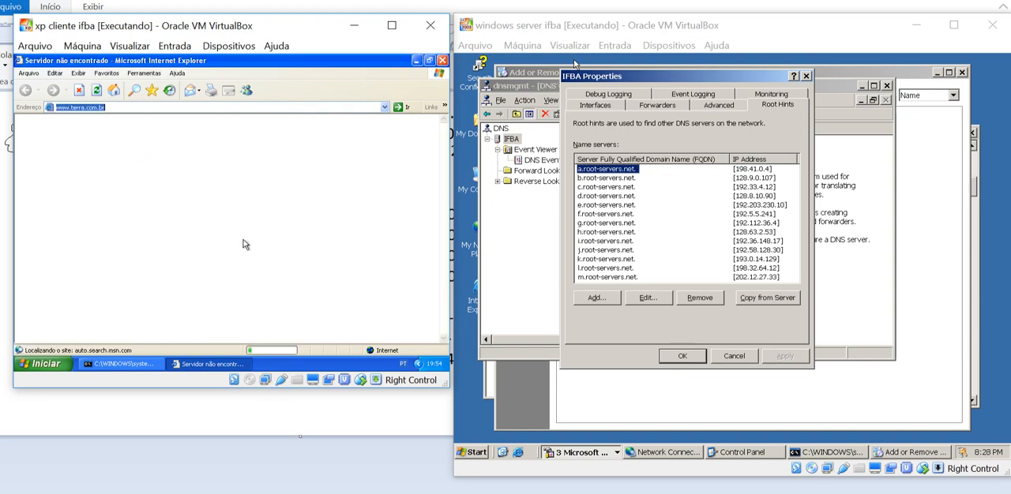
Check the local network (LAN) settings in the xp client's Internet Explorer connection options, and close them without changes
{"action": "left_click", "coordinate": [150, 73]}
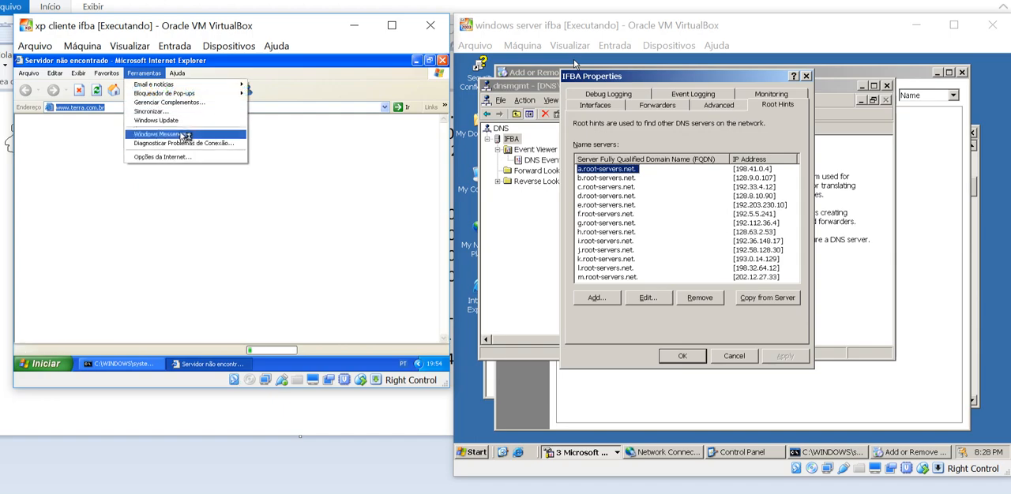
{"action": "left_click", "coordinate": [185, 158]}
{"action": "left_click", "coordinate": [79, 85]}
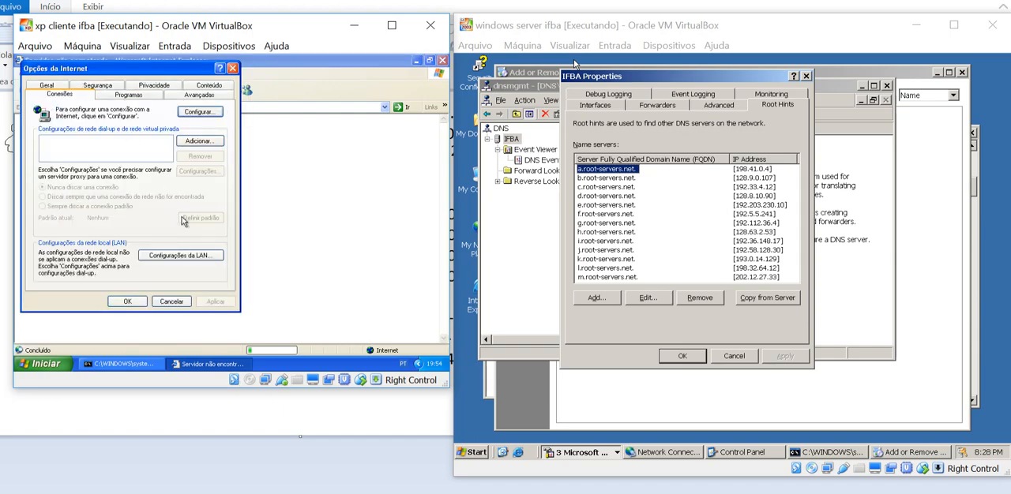
{"action": "left_click", "coordinate": [203, 258]}
{"action": "key", "text": "Escape"}
{"action": "key", "text": "Escape"}
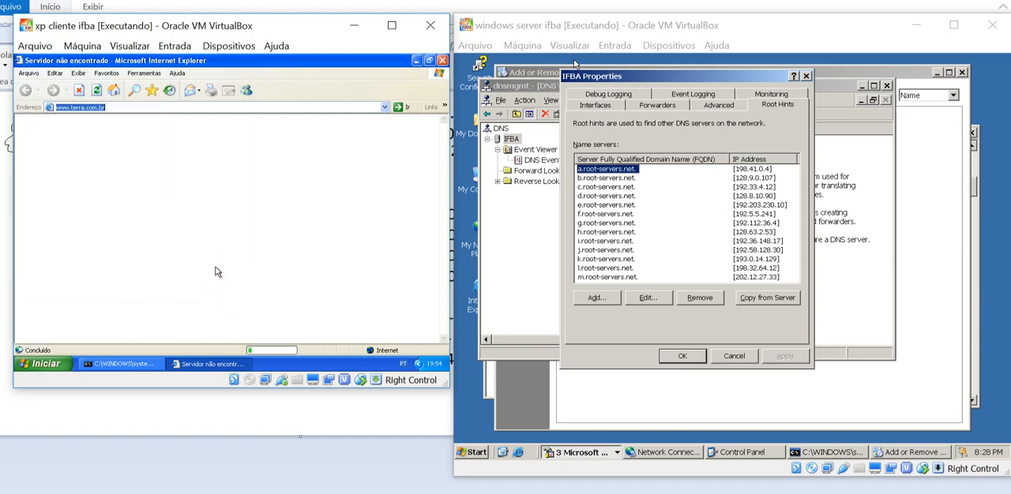